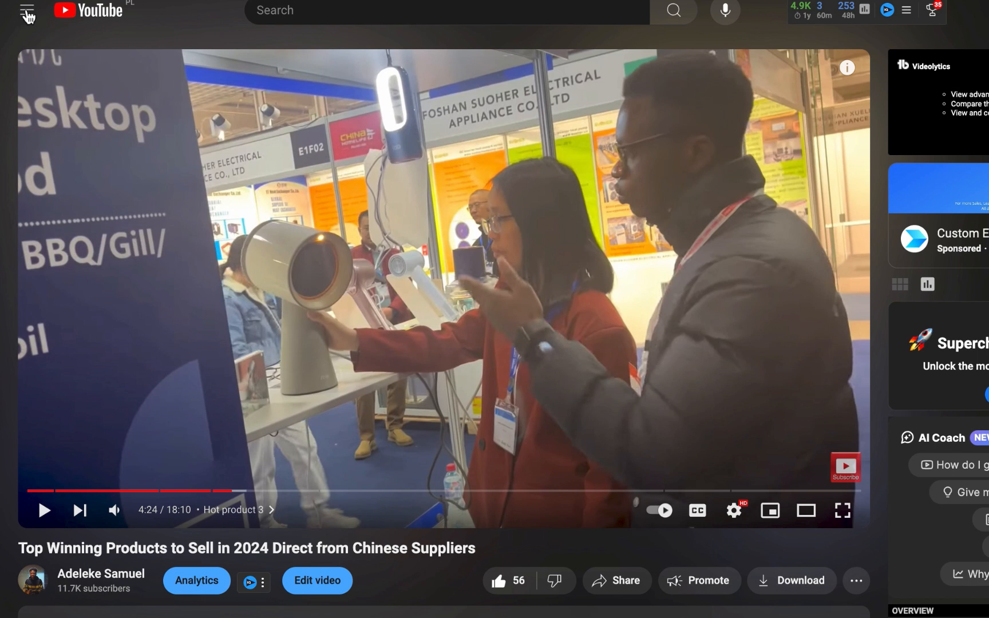
Step: Open the Meta Ads Personal Assistant GPT from the recently used GPTs and send its /help conversation starter
left_click(192, 0)
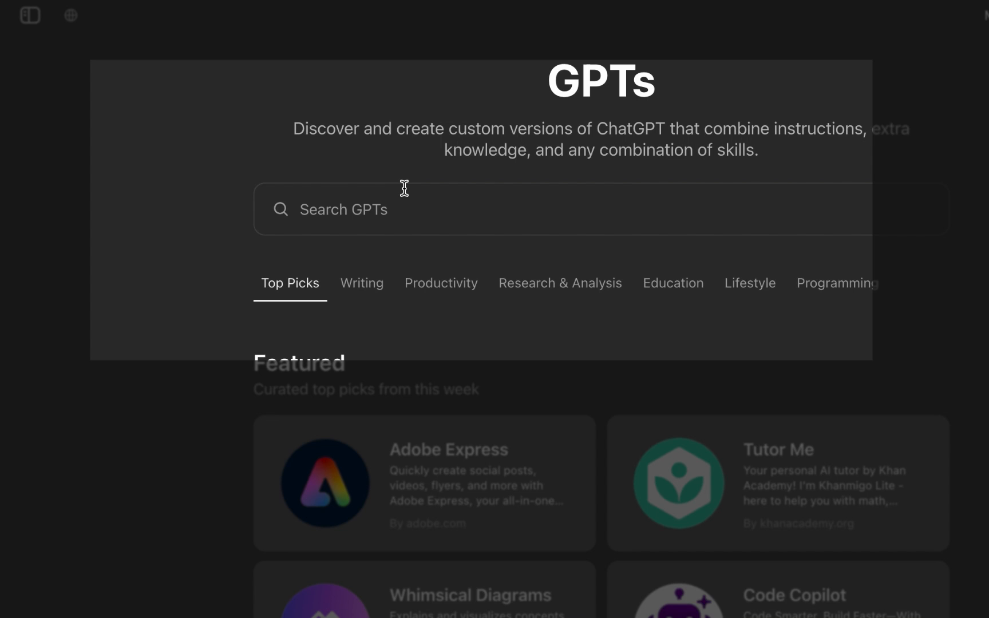
left_click(404, 219)
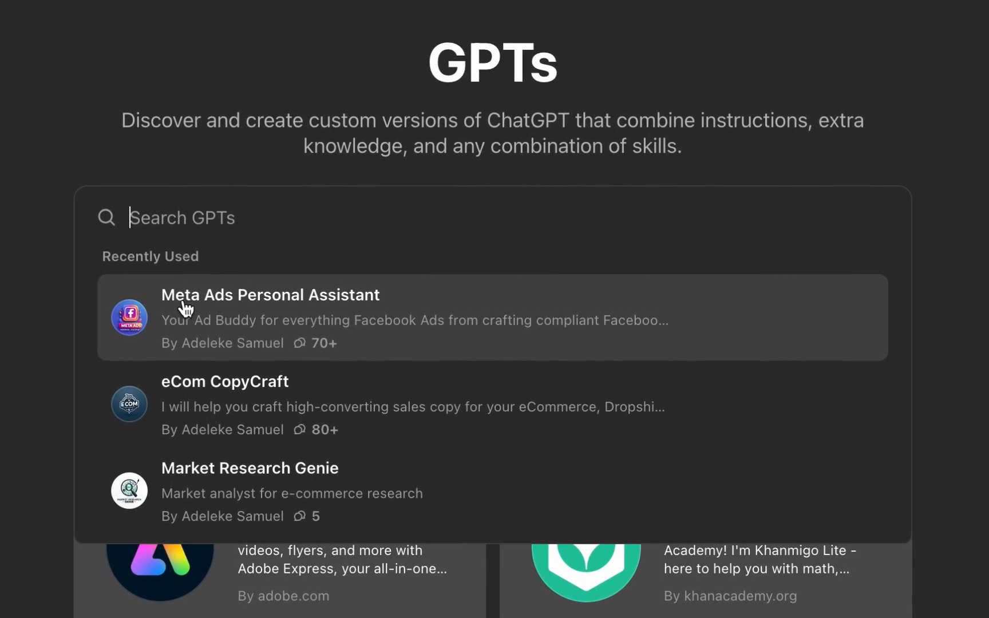
left_click(249, 322)
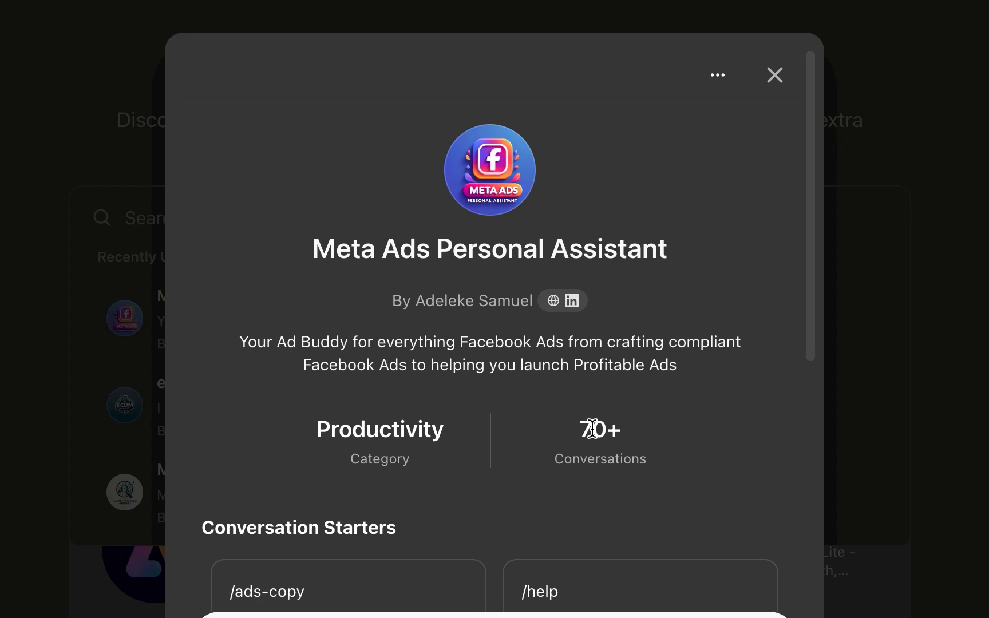
left_click_drag(576, 416, 675, 439)
left_click(701, 428)
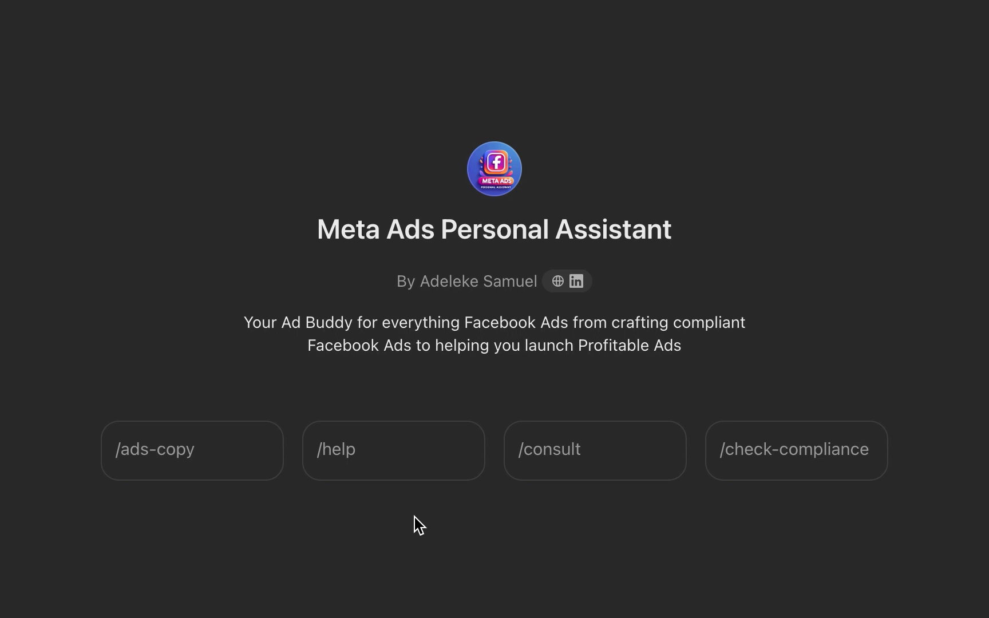
left_click(389, 461)
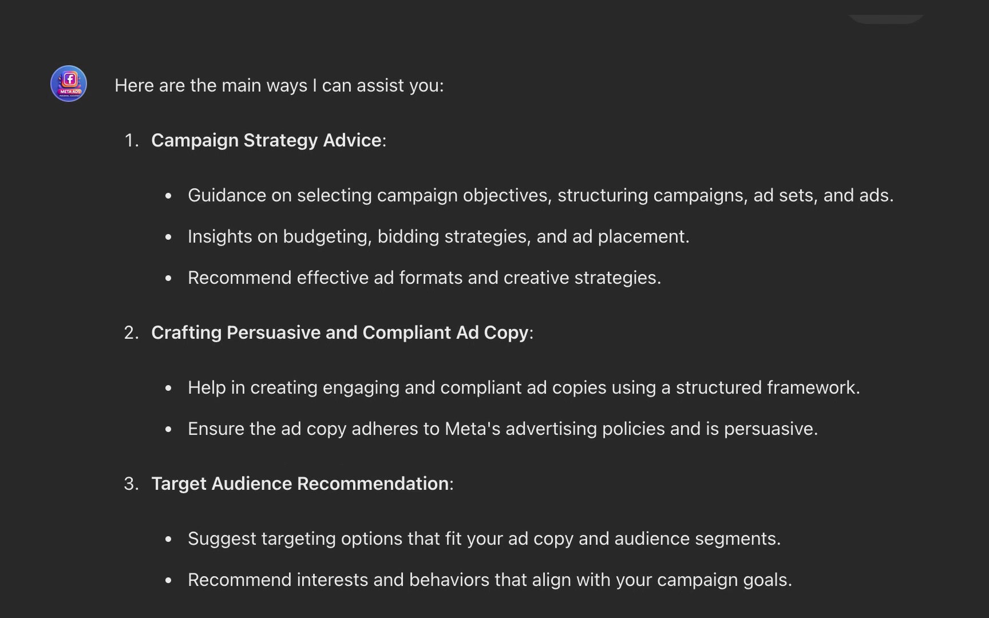
Step: Scroll through the assistant's help reply to review the services it lists
scroll(13, 288, "up", 8)
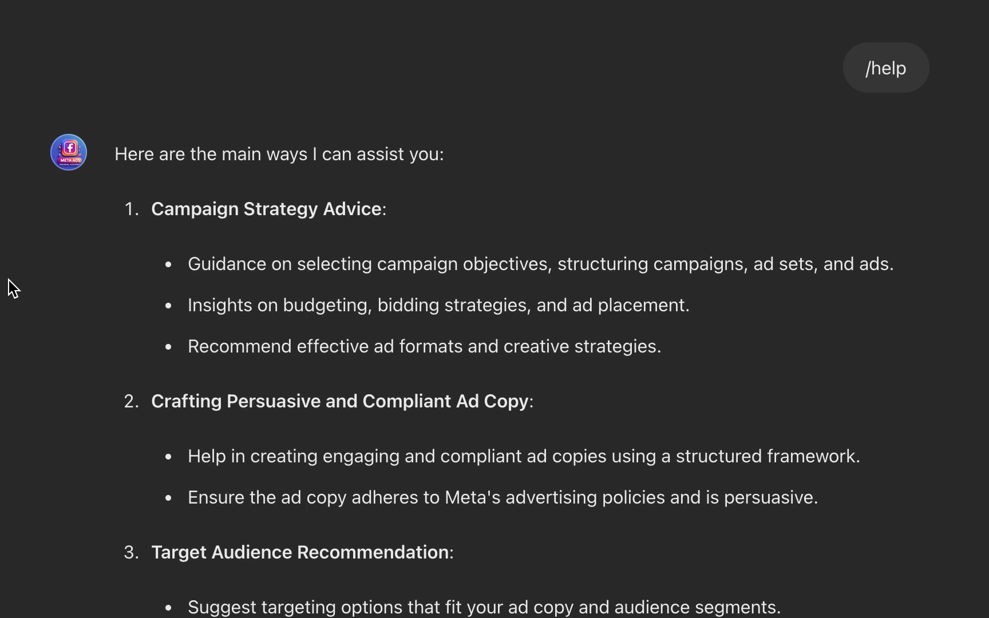
scroll(13, 289, "up", 6)
scroll(20, 294, "down", 2)
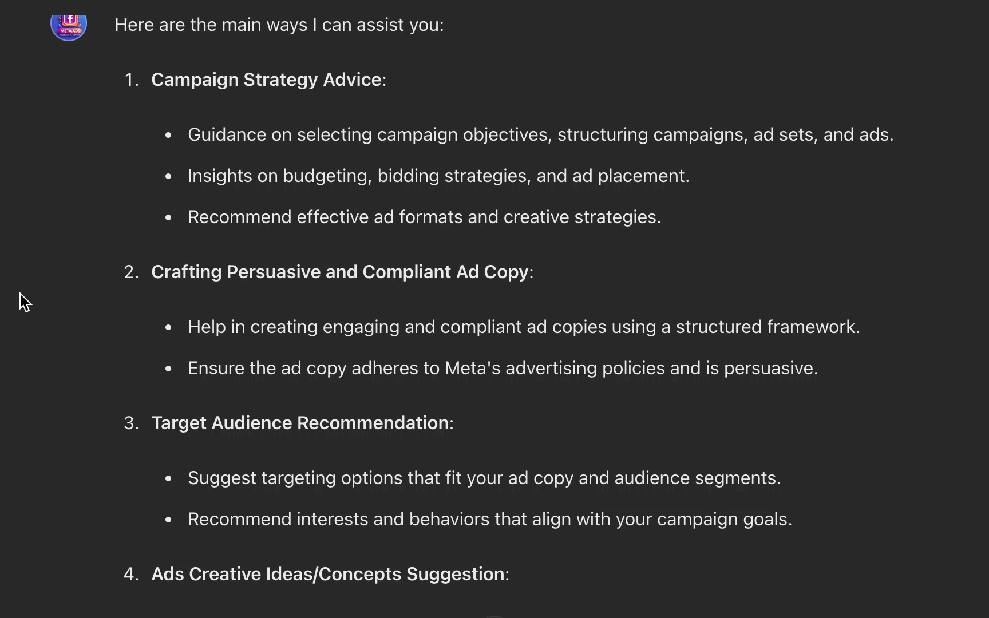
scroll(20, 297, "down", 1)
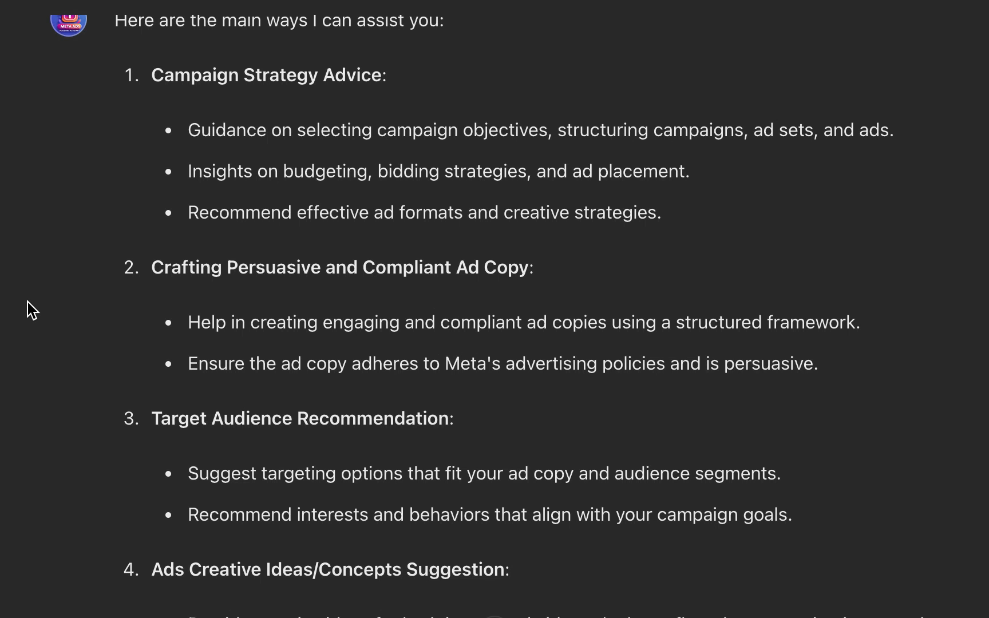
scroll(28, 302, "down", 1)
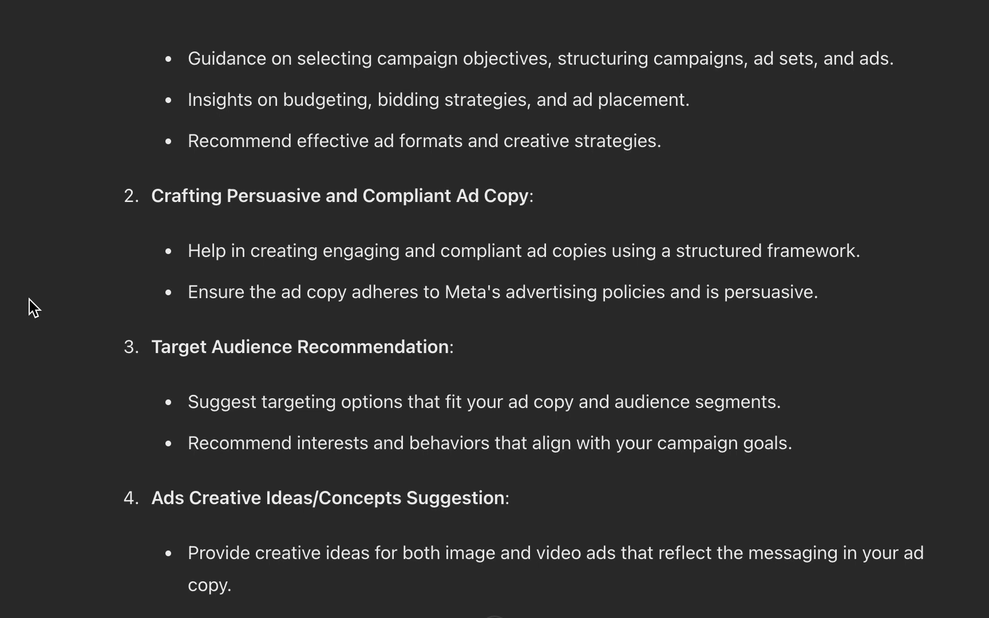
scroll(27, 302, "down", 2)
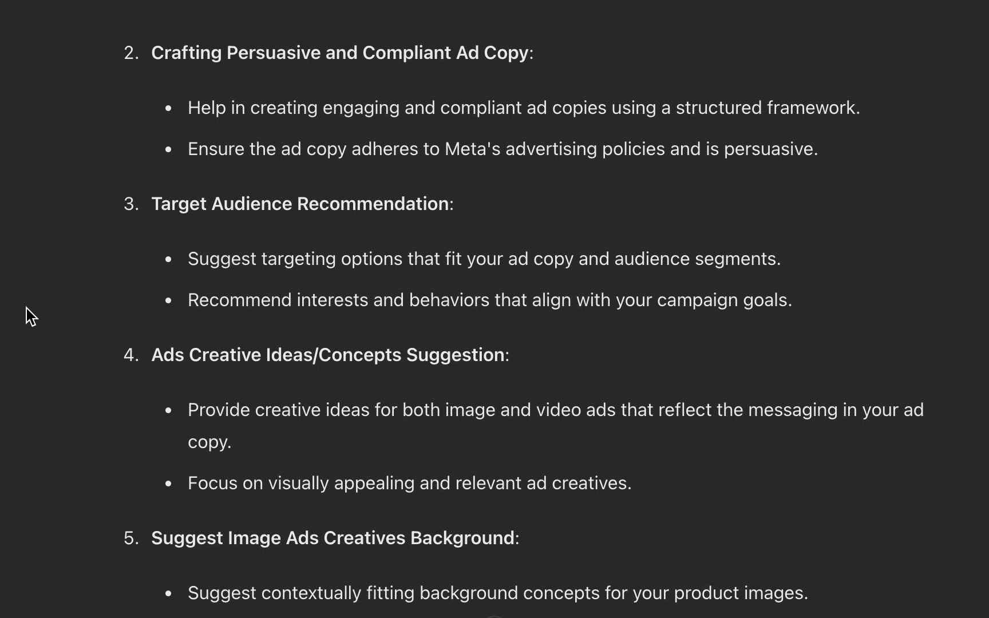
scroll(26, 307, "down", 1)
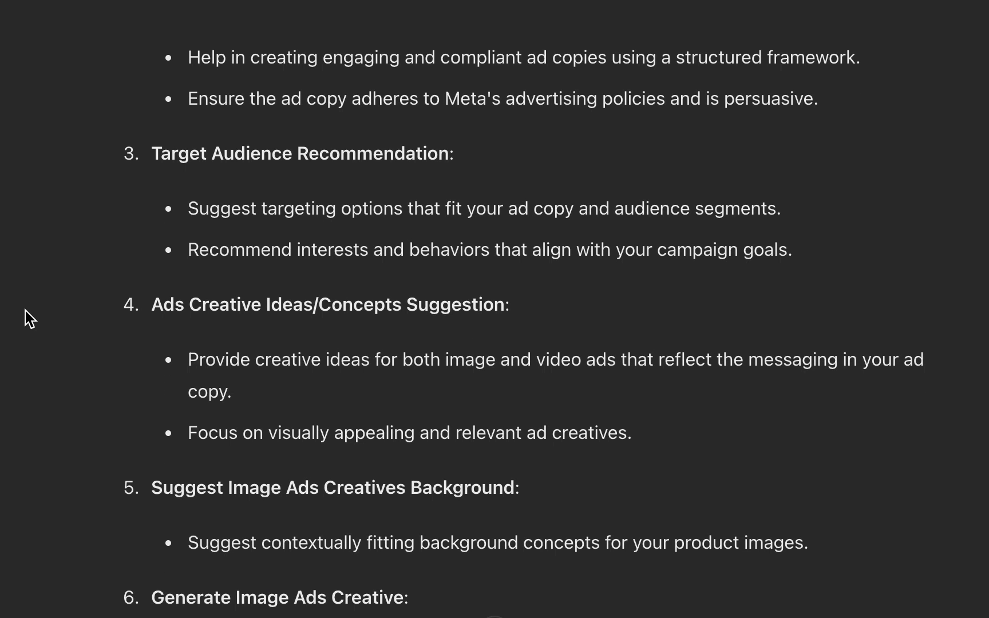
scroll(26, 309, "down", 3)
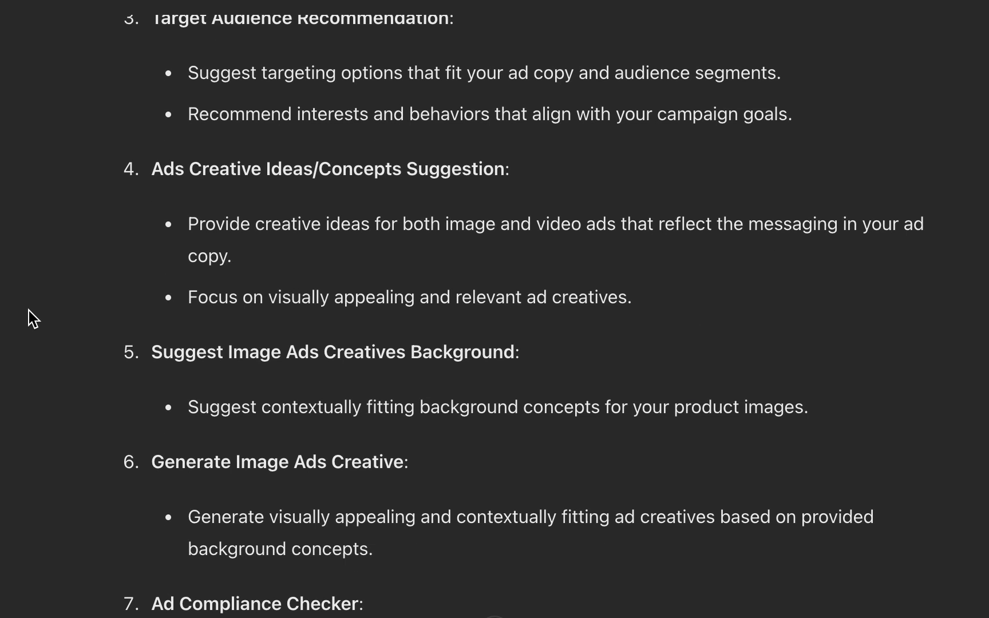
scroll(30, 309, "down", 2)
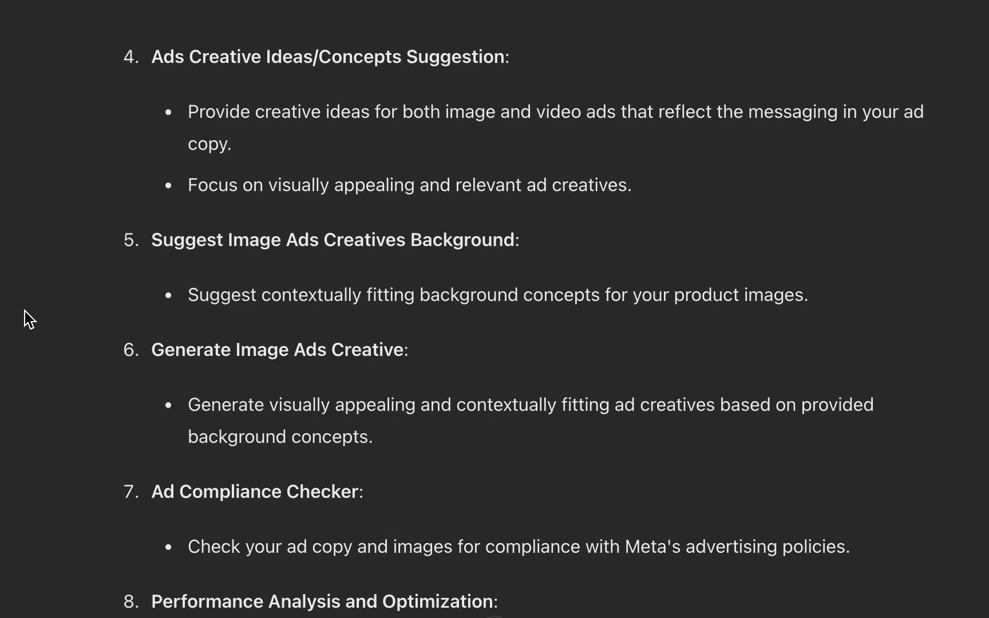
scroll(26, 311, "down", 4)
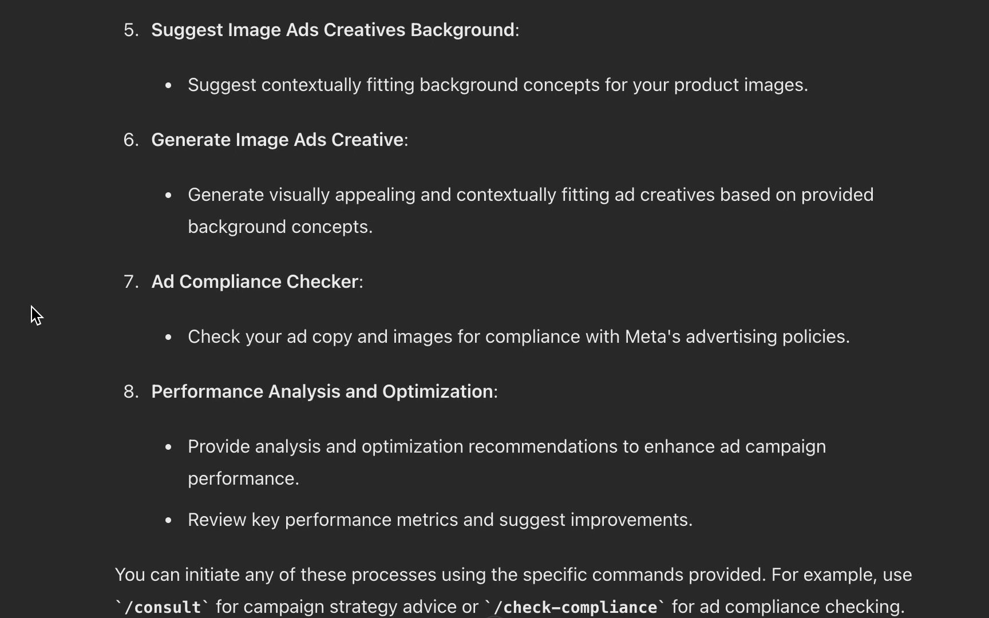
scroll(35, 303, "down", 3)
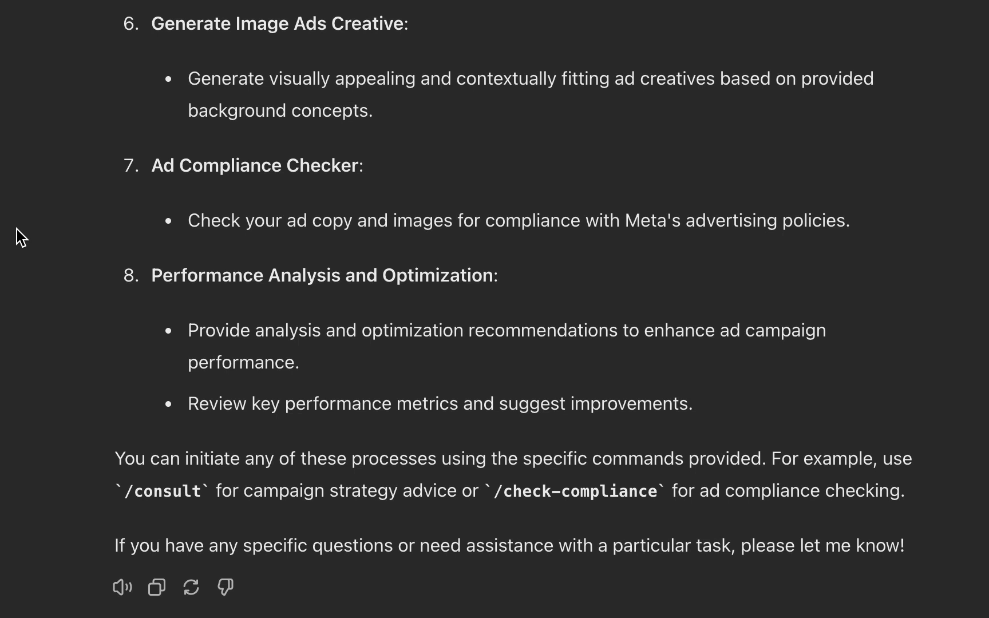
scroll(57, 209, "up", 6)
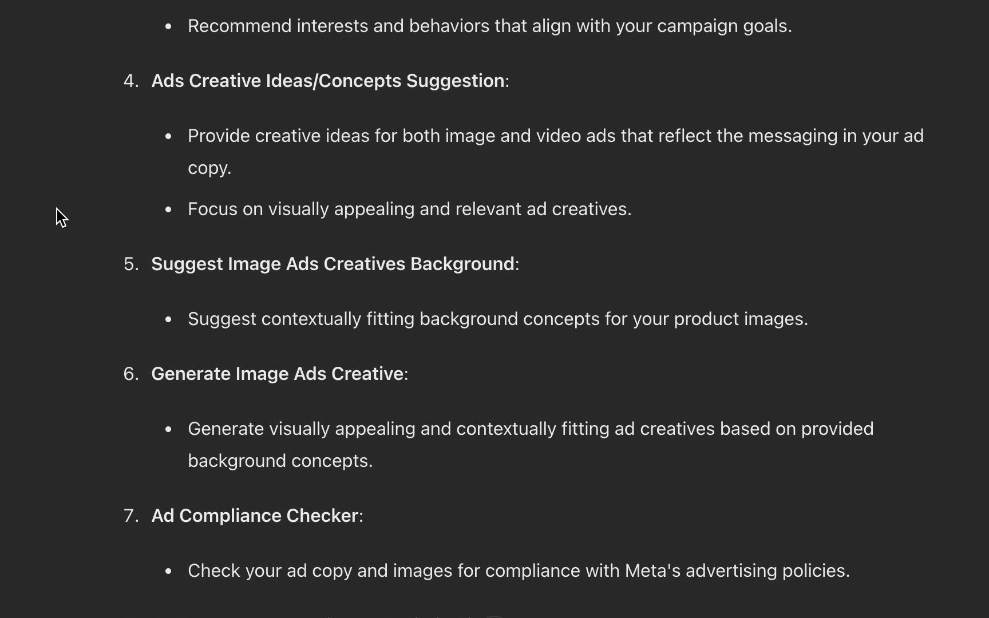
scroll(64, 215, "up", 10)
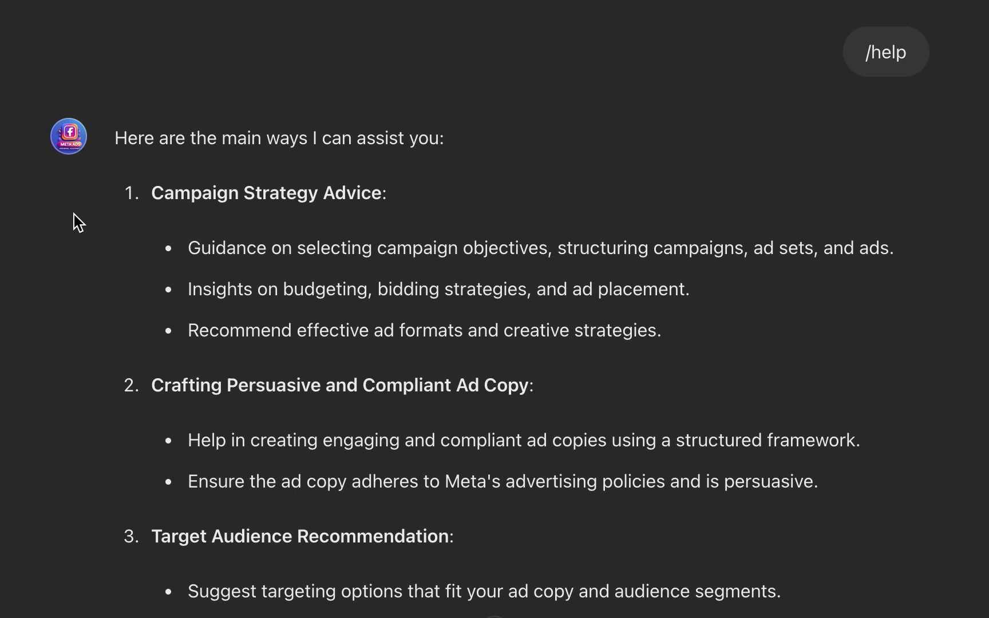
scroll(75, 215, "down", 1)
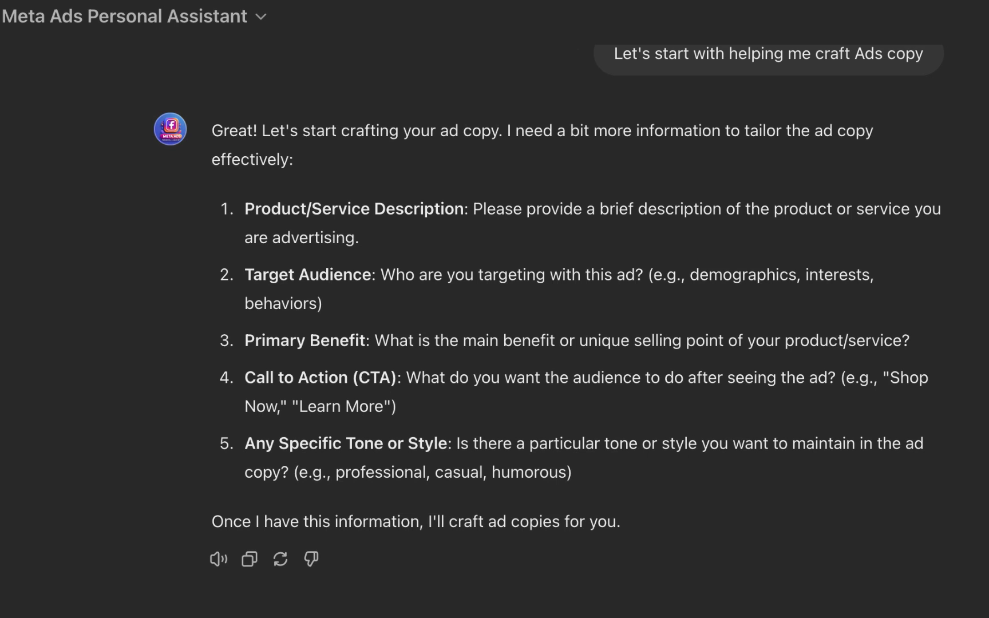
Step: Switch to the eCom CopyCraft chat and review its research on the Portable Electric Citrus Juicer by Nonoo
left_click(464, 0)
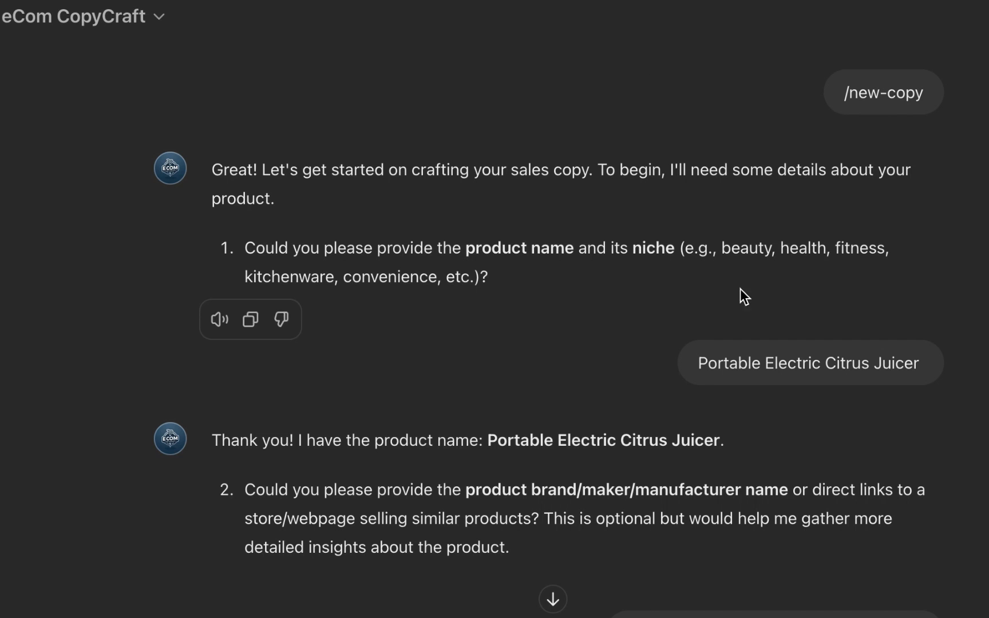
key("Return")
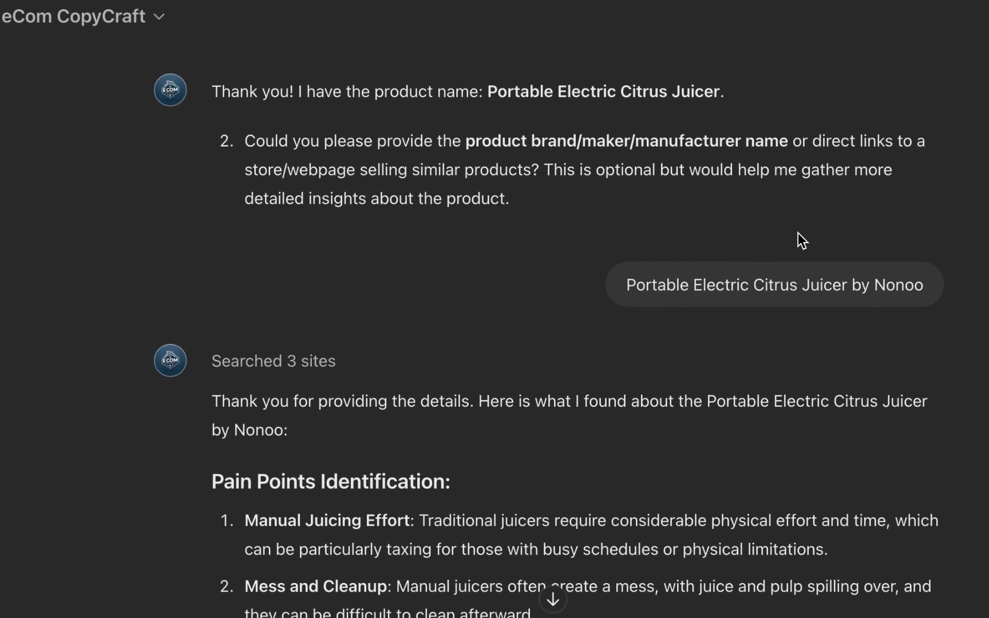
scroll(795, 232, "down", 1)
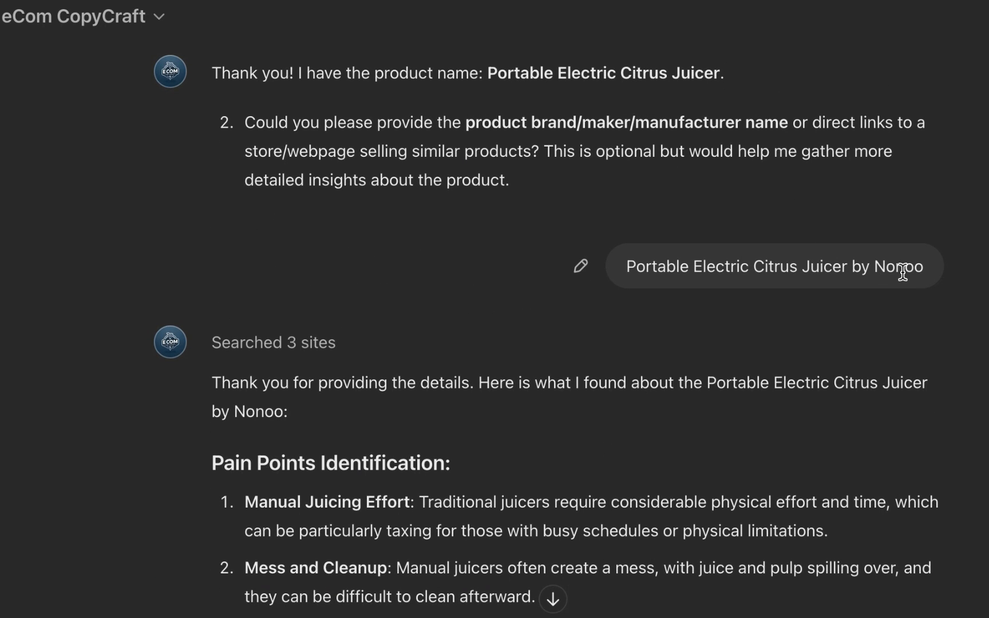
scroll(902, 273, "down", 4)
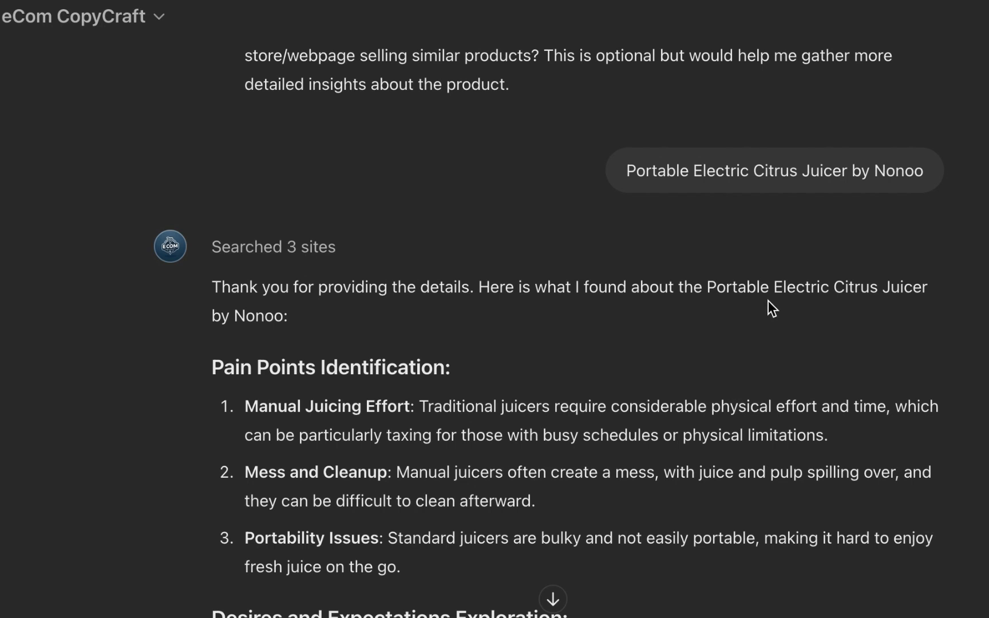
scroll(781, 298, "down", 5)
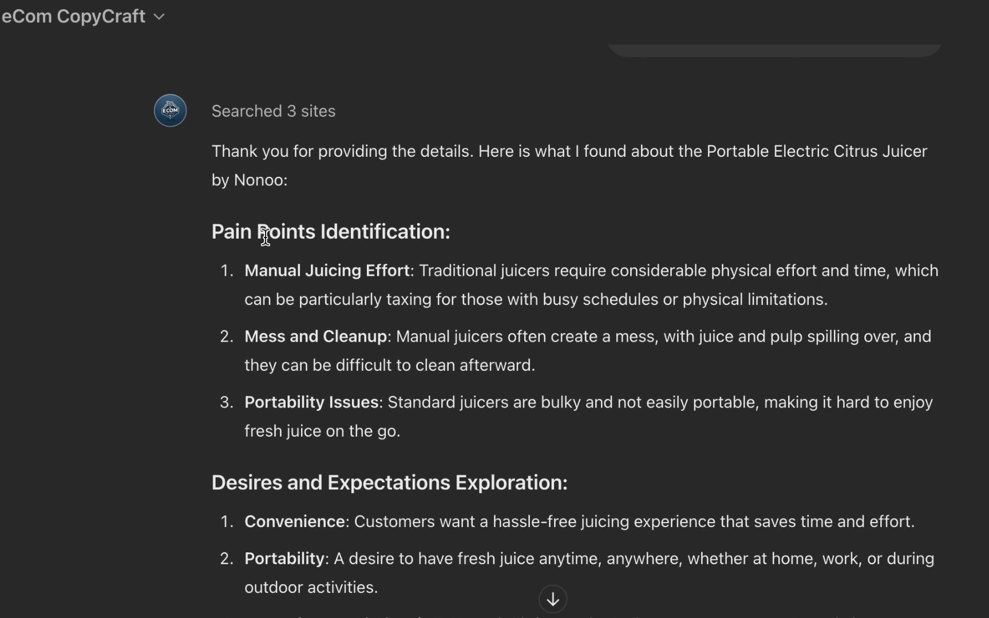
scroll(281, 241, "down", 1)
scroll(283, 243, "down", 10)
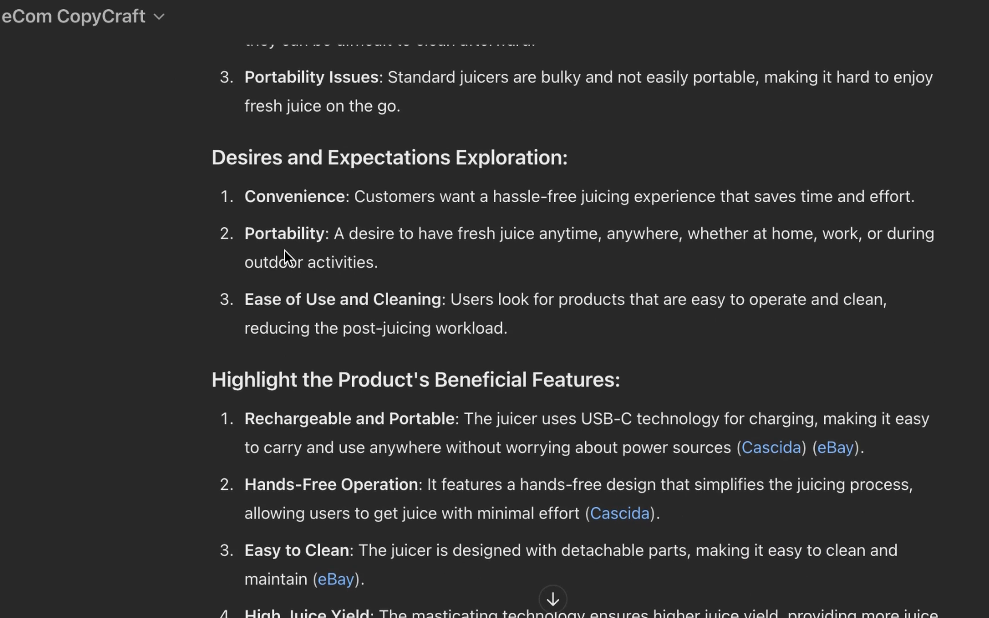
scroll(284, 250, "down", 3)
scroll(284, 250, "down", 1)
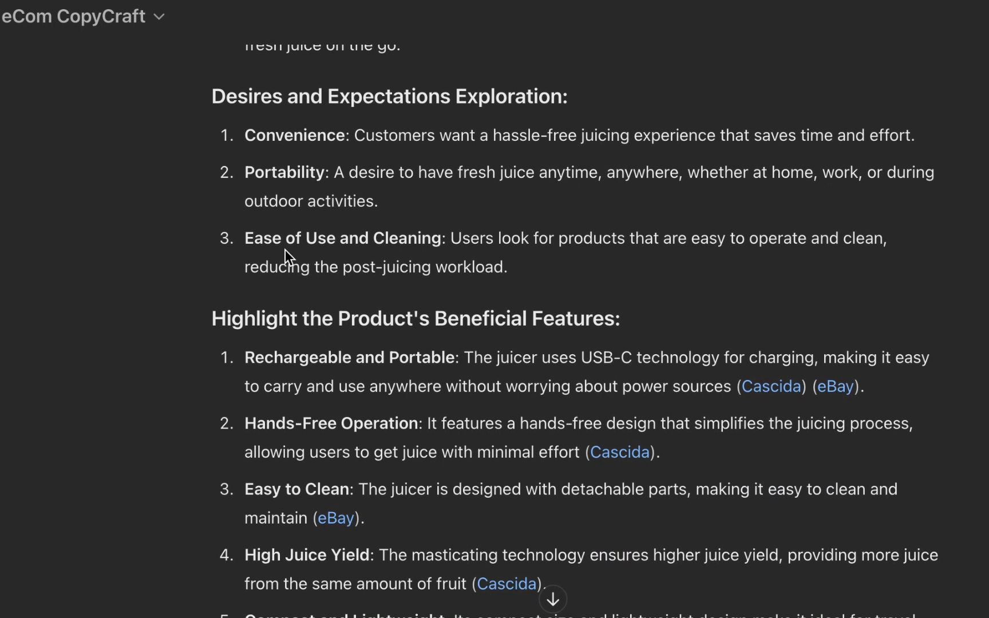
scroll(285, 249, "down", 4)
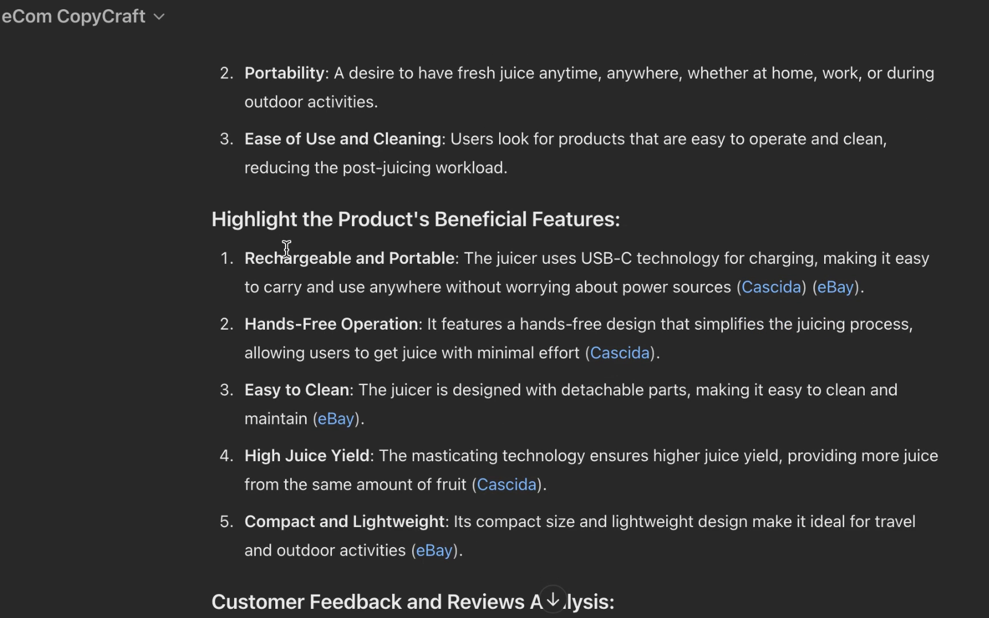
scroll(288, 252, "down", 20)
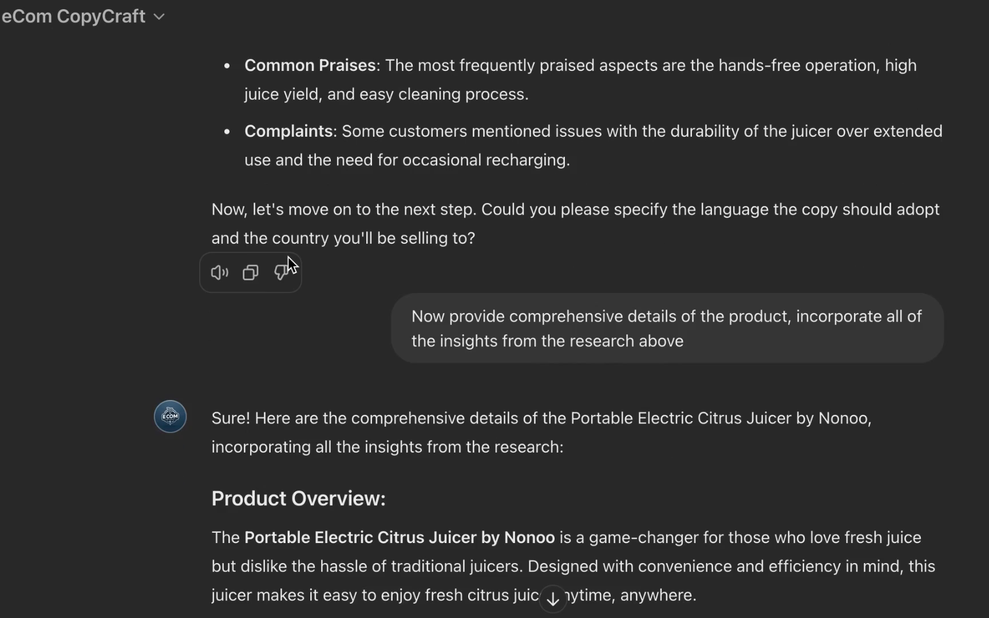
scroll(289, 259, "up", 10)
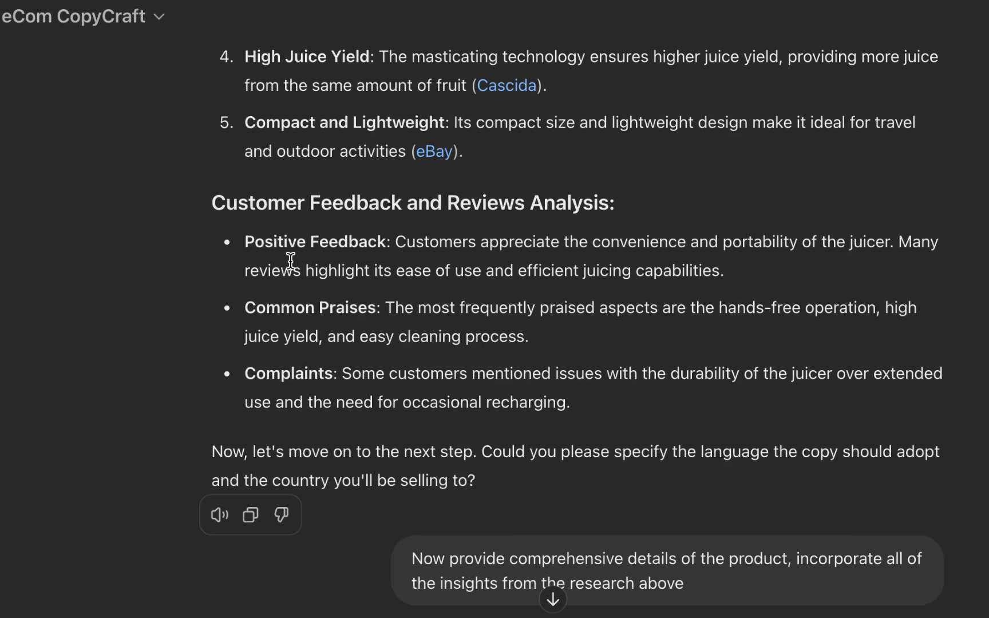
scroll(291, 260, "up", 5)
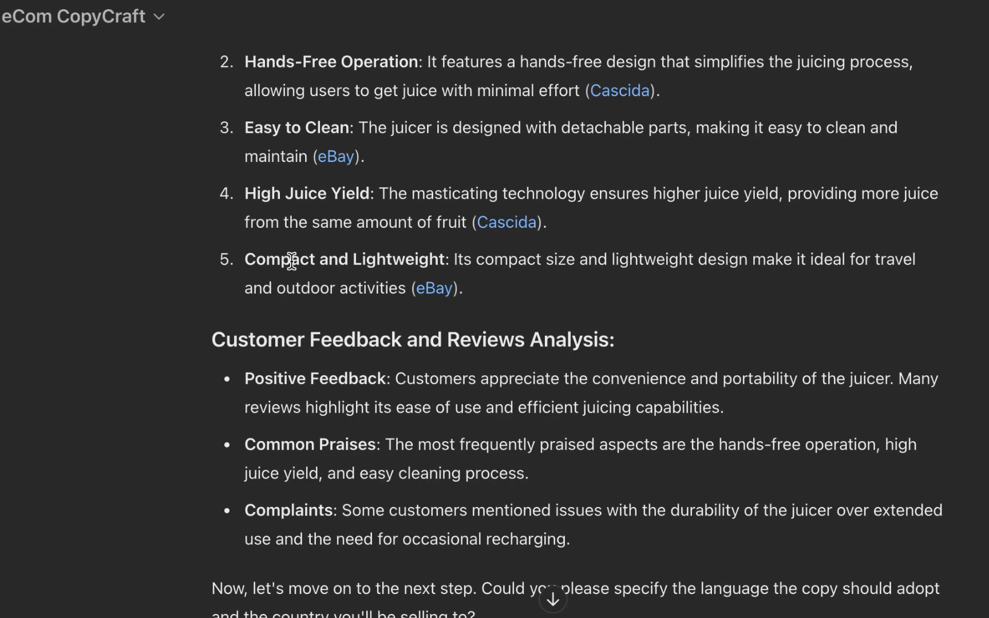
scroll(290, 262, "down", 6)
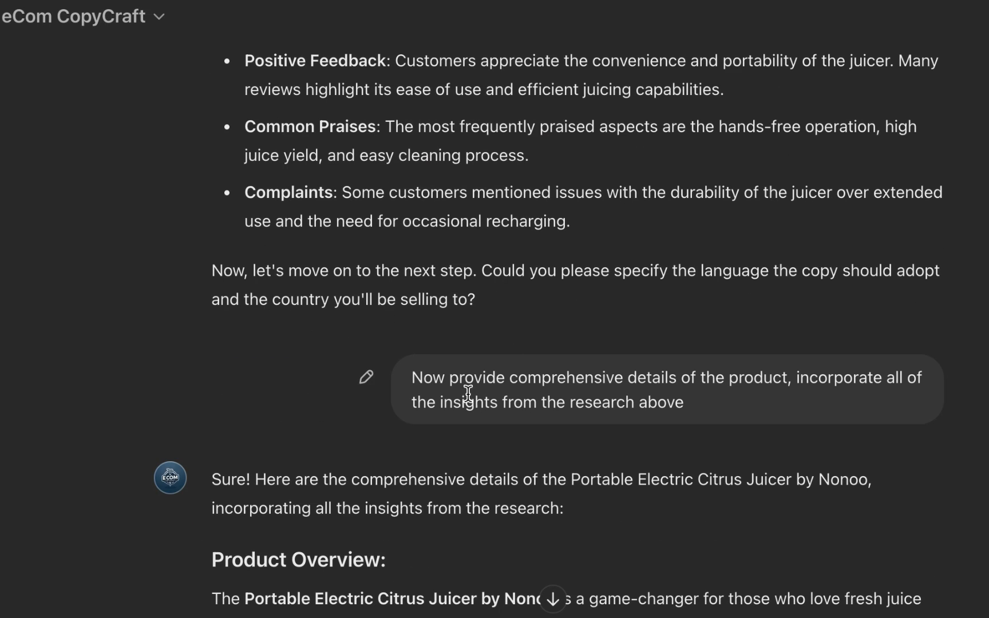
Step: Copy the comprehensive product details of the juicer from the eCom CopyCraft chat
left_click_drag(684, 404, 429, 377)
left_click(394, 378)
left_click_drag(685, 404, 499, 362)
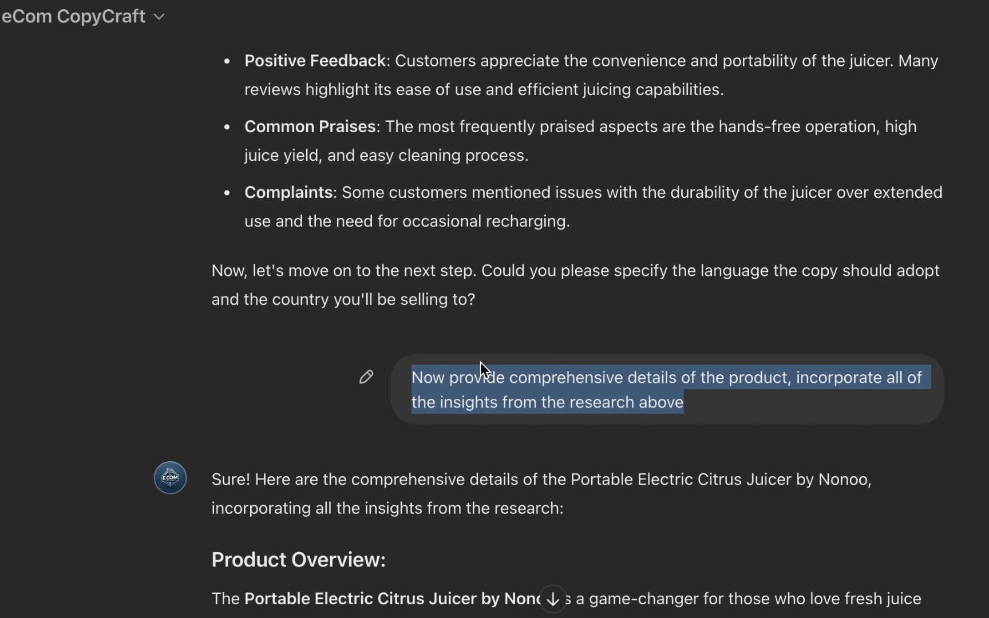
left_click(497, 359)
scroll(441, 111, "down", 15)
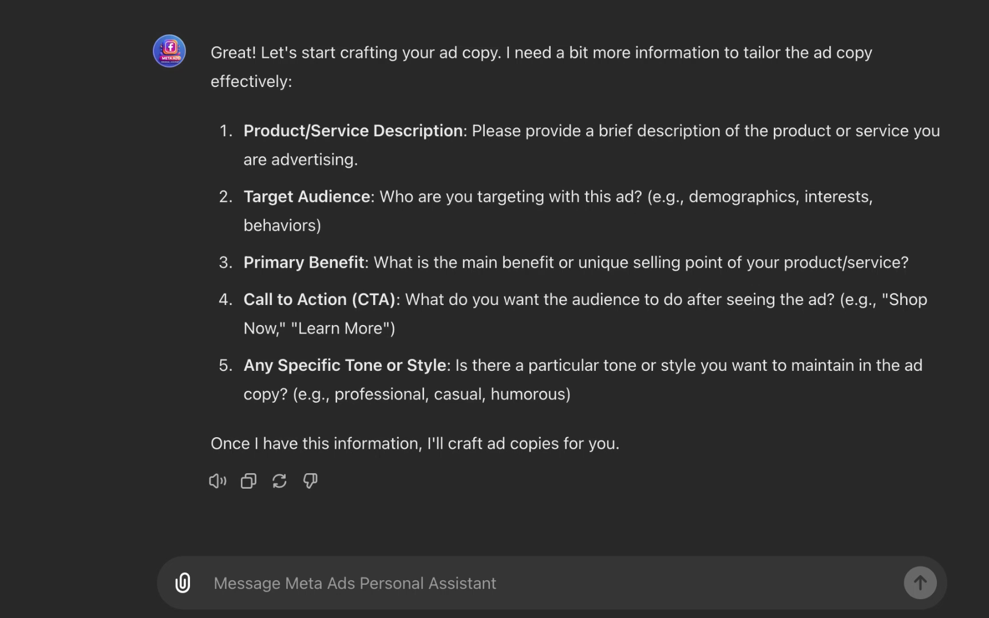
Step: Paste the product details into the Meta Ads Personal Assistant message box and delete the closing summary paragraph
left_click(414, 585)
key("super+v")
key("shift+Up")
key("shift+Up")
key("shift+Up")
key("shift+Up")
key("shift+Up")
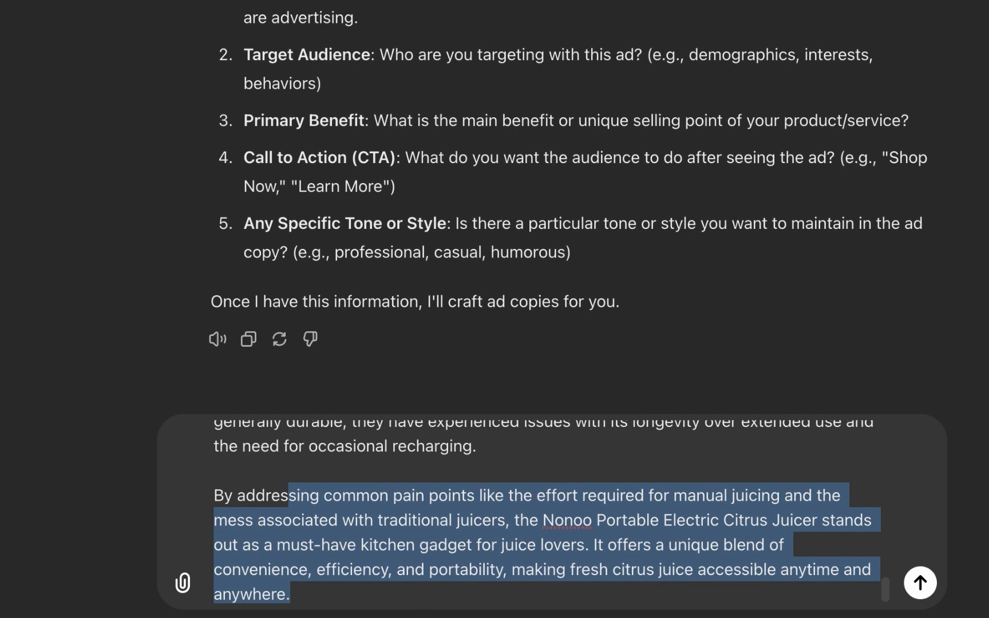
key("BackSpace")
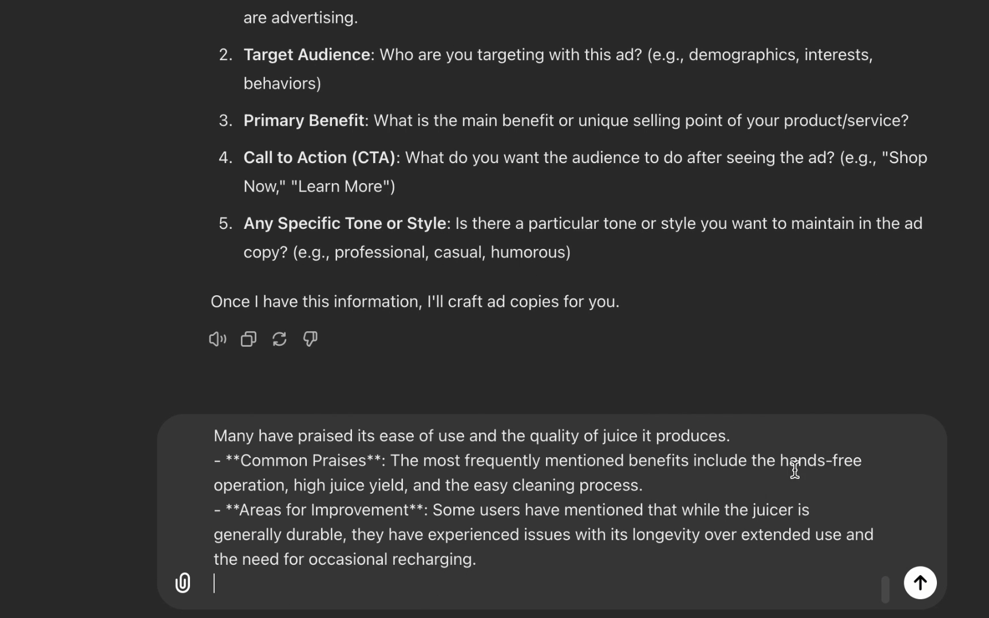
Step: Send the pasted Portable Electric Citrus Juicer details to the Meta Ads Personal Assistant
scroll(661, 493, "up", 10)
scroll(572, 498, "up", 3)
left_click(214, 535)
key("shift+Up")
key("shift+Up")
key("shift+Up")
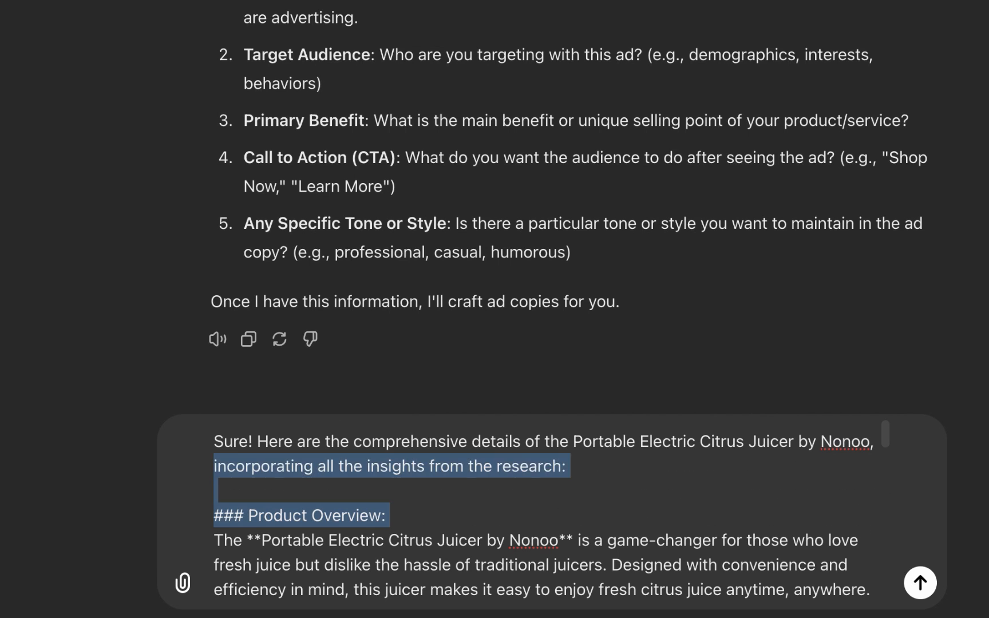
key("Return")
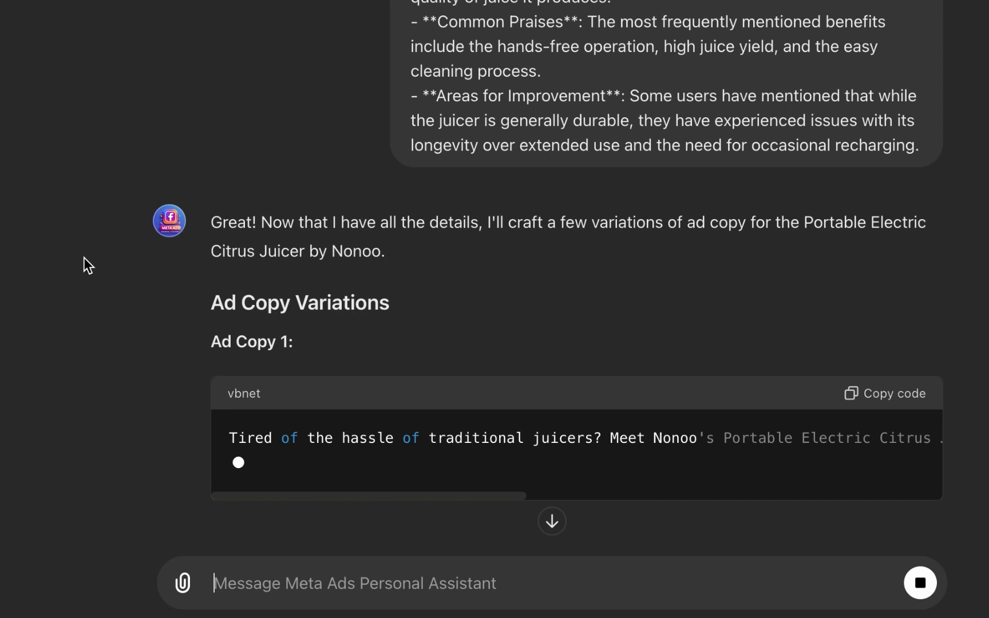
Step: Review the five generated ad copy variations, scrolling across each code block to read the full text
scroll(84, 257, "up", 2)
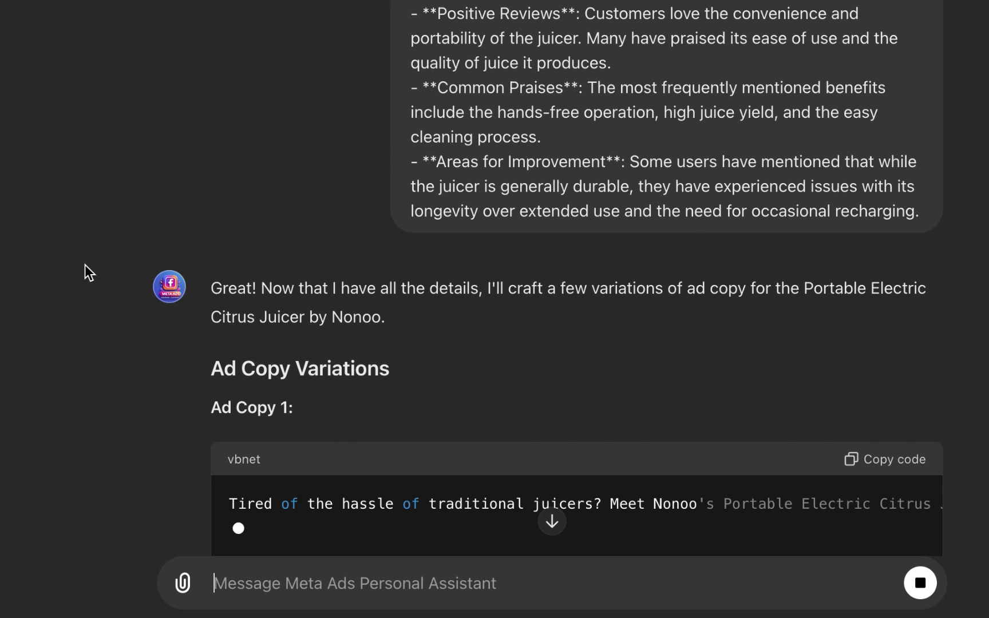
scroll(86, 265, "down", 5)
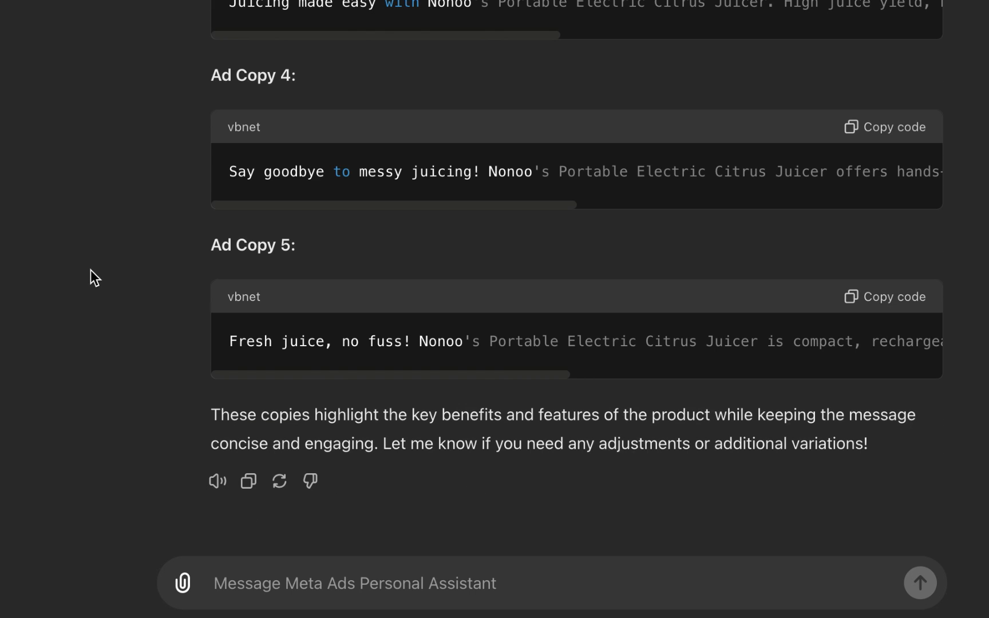
scroll(90, 269, "up", 1)
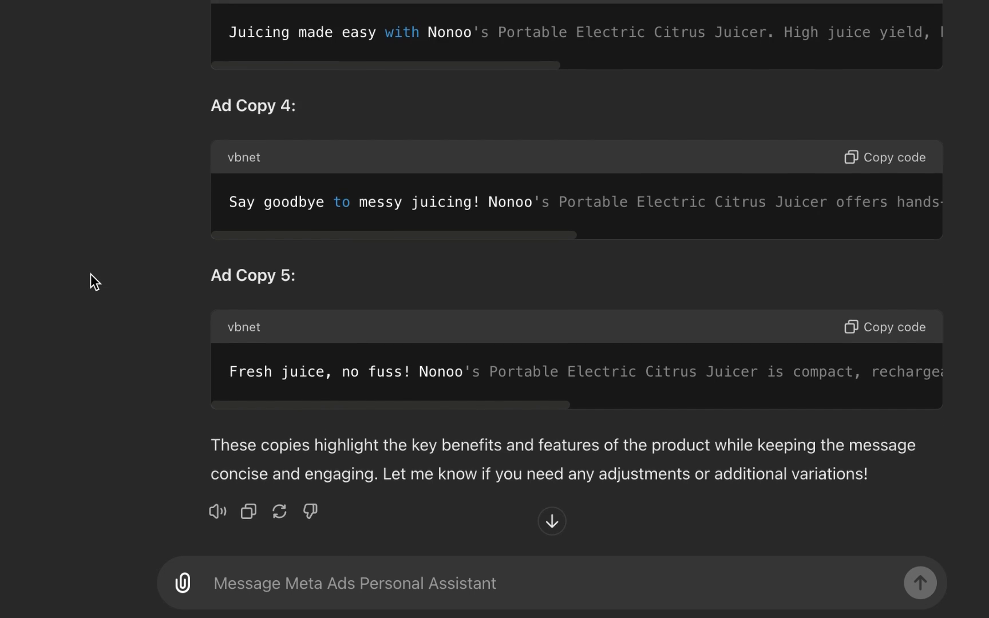
scroll(91, 273, "up", 10)
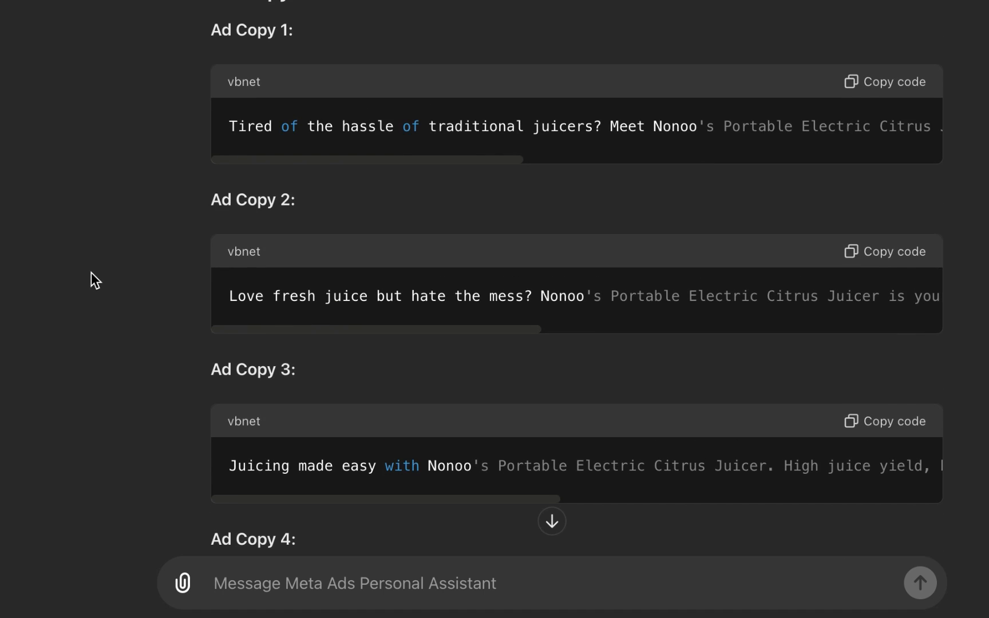
scroll(91, 273, "up", 1)
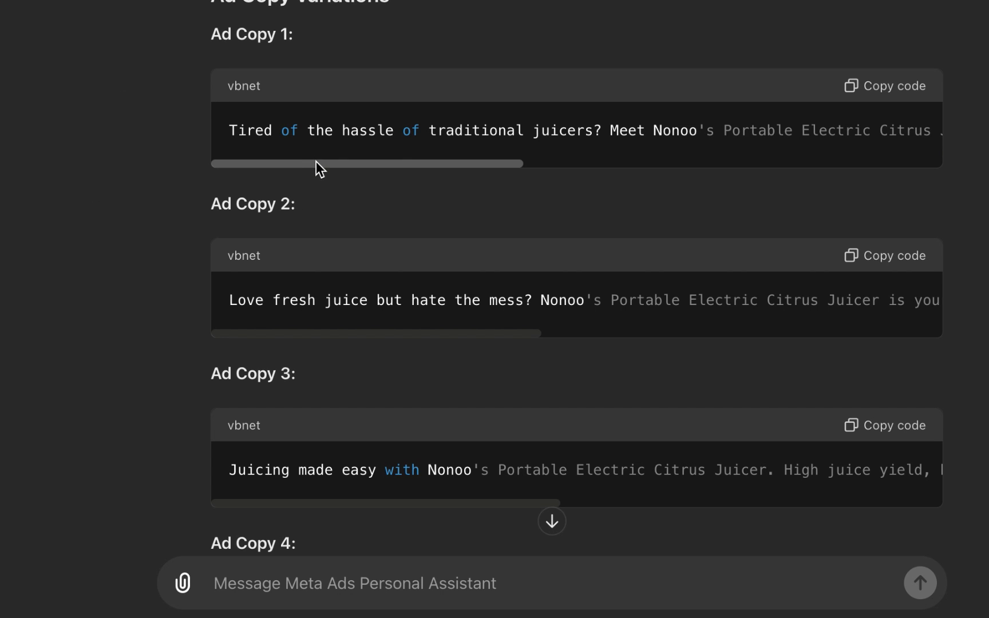
left_click_drag(323, 165, 715, 164)
scroll(213, 229, "down", 1)
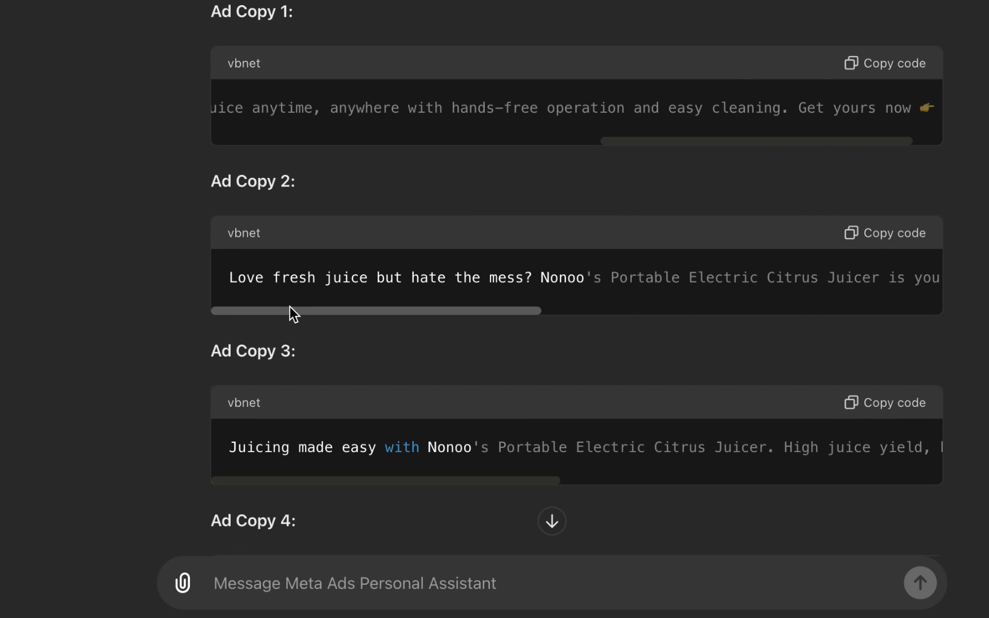
left_click_drag(289, 309, 158, 324)
scroll(151, 289, "down", 3)
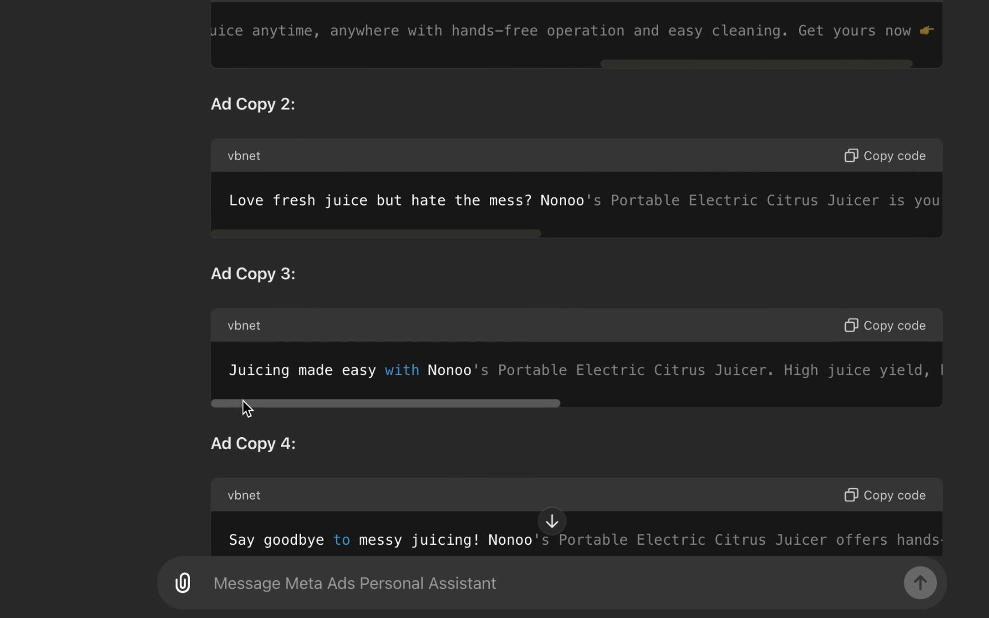
scroll(246, 401, "down", 8)
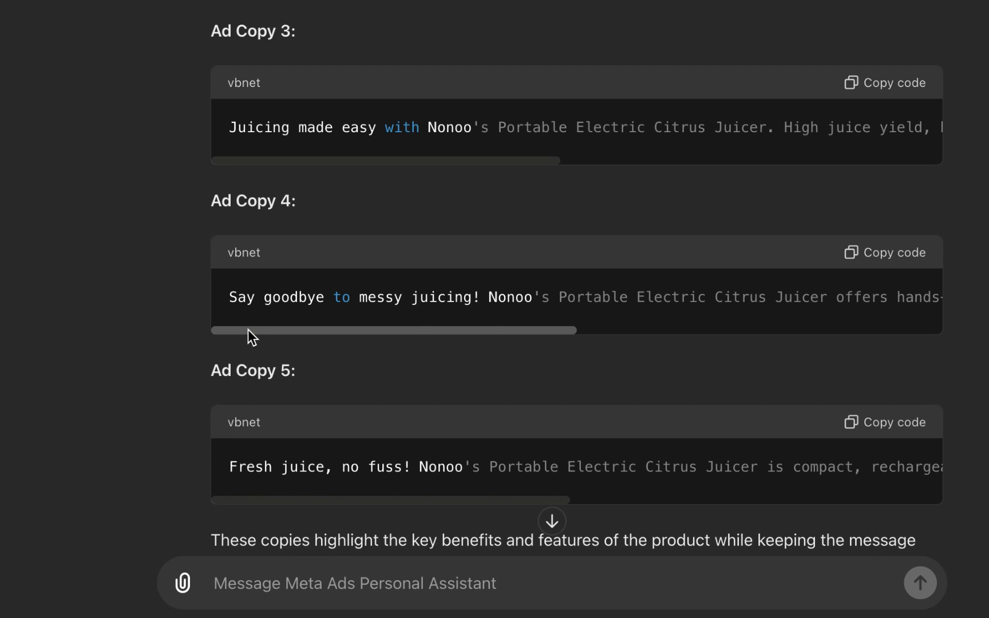
scroll(255, 335, "down", 5)
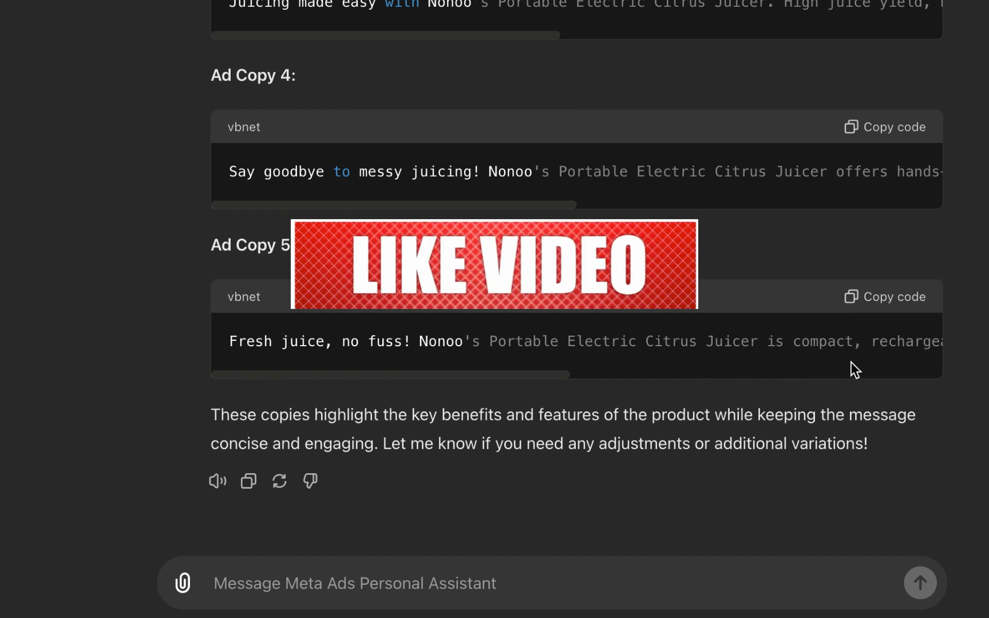
left_click_drag(504, 376, 465, 358)
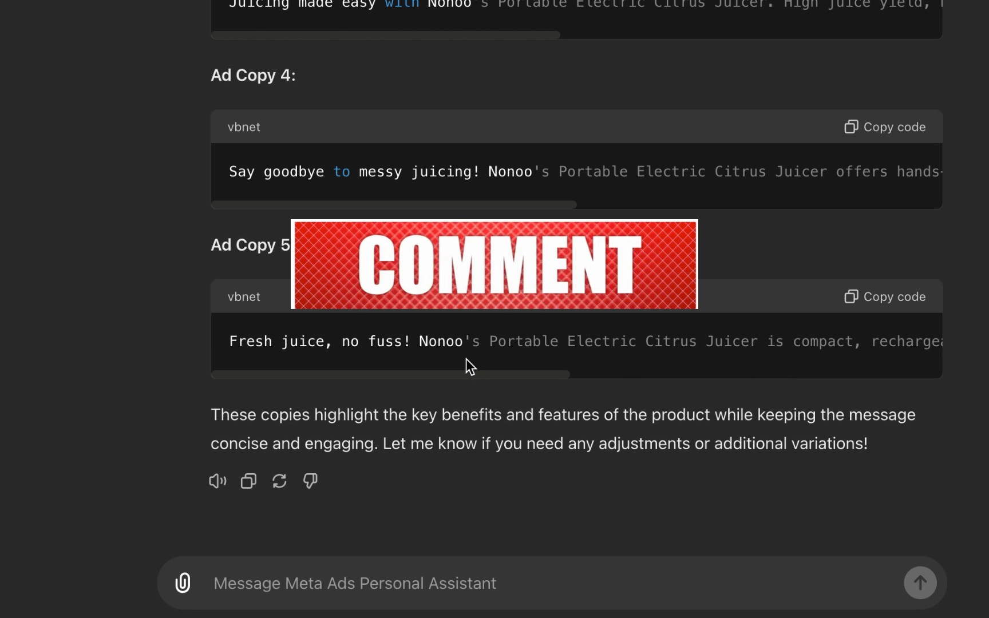
scroll(431, 329, "up", 5)
scroll(430, 327, "down", 5)
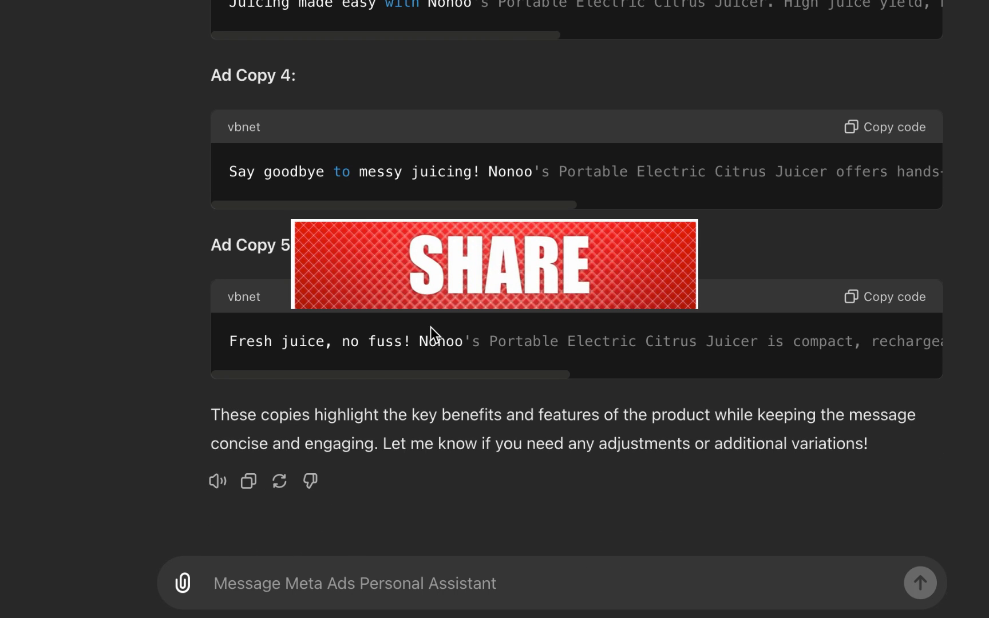
Step: Ask the assistant to suggest targeting options for this Ads campaign, correcting the spelling of targeting before sending
left_click(398, 584)
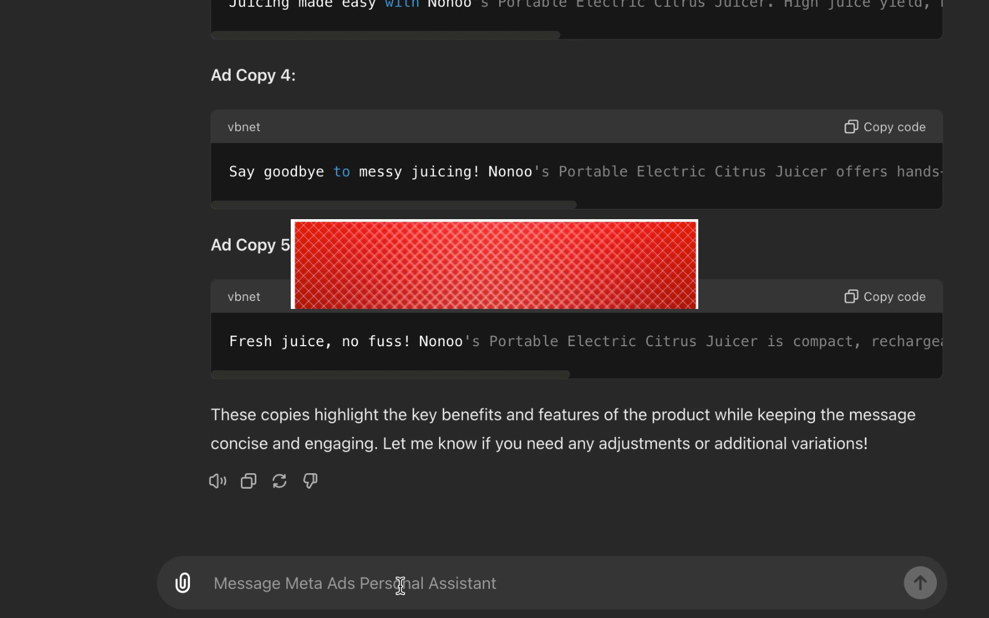
type("sugg")
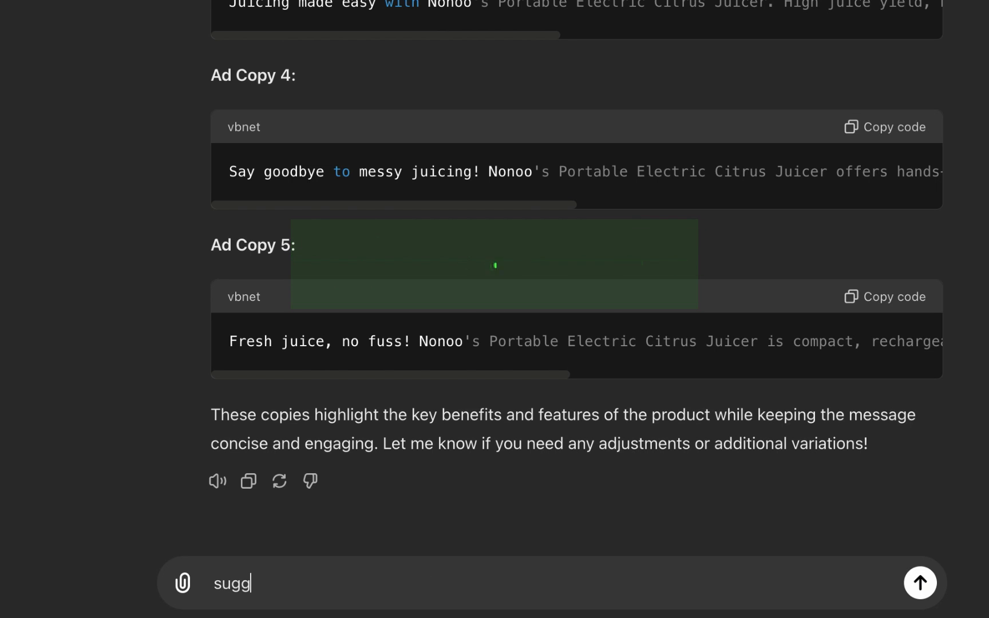
type("est target")
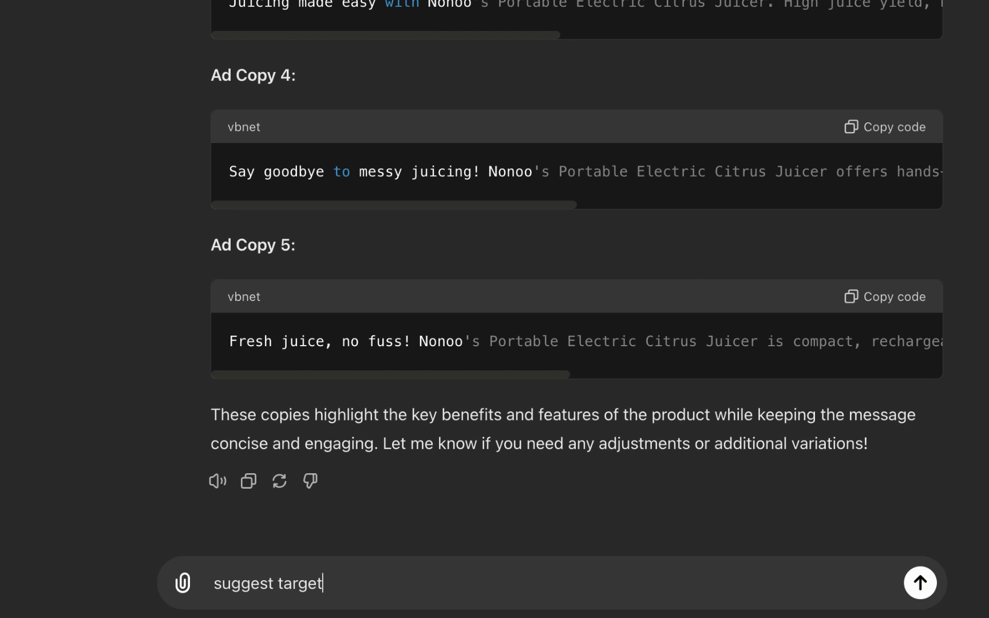
type("ing options for ")
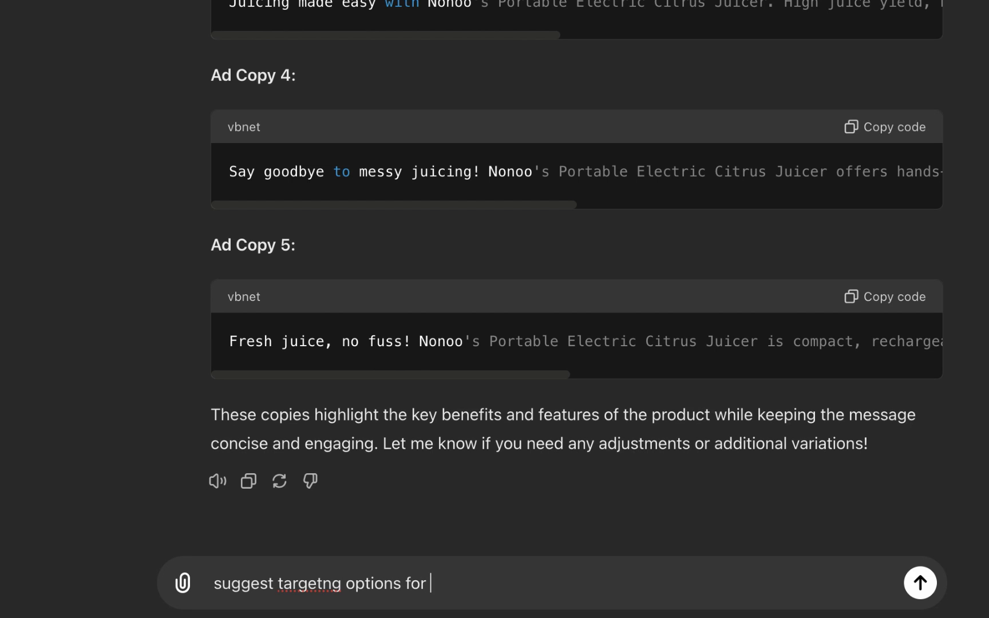
type("this Ads campai")
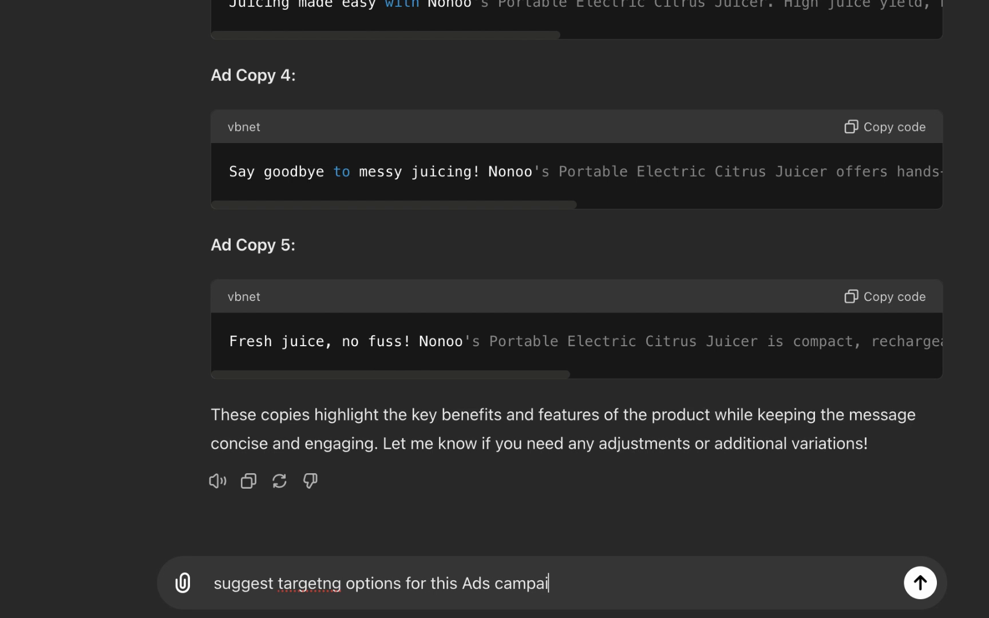
type("gn")
left_click(323, 583)
type("i")
key("Return")
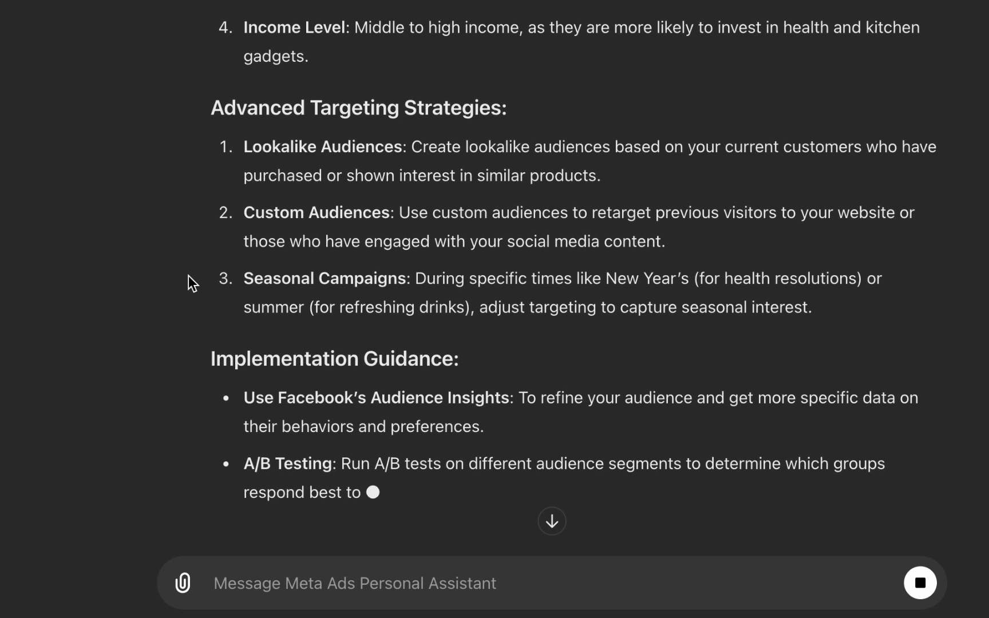
Step: Read through the assistant's targeting suggestions, advanced strategies and implementation guidance
scroll(188, 276, "up", 3)
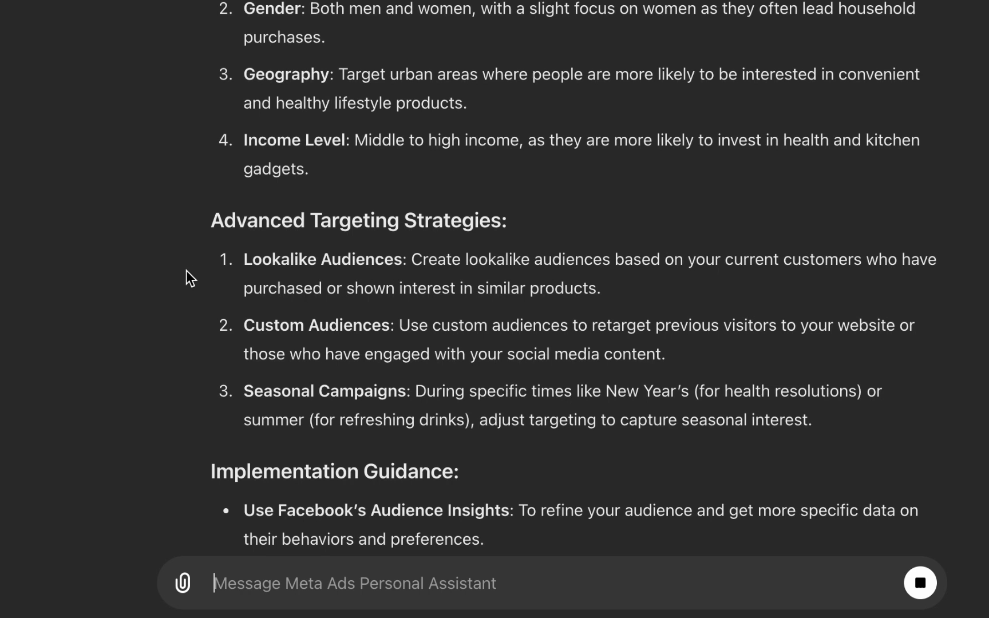
scroll(186, 270, "down", 6)
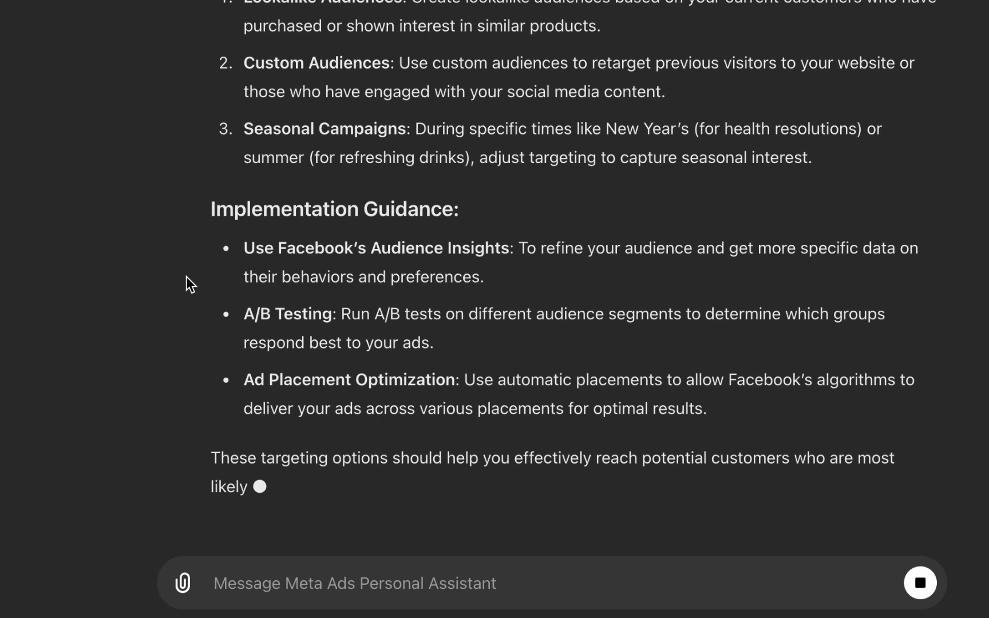
scroll(183, 270, "up", 2)
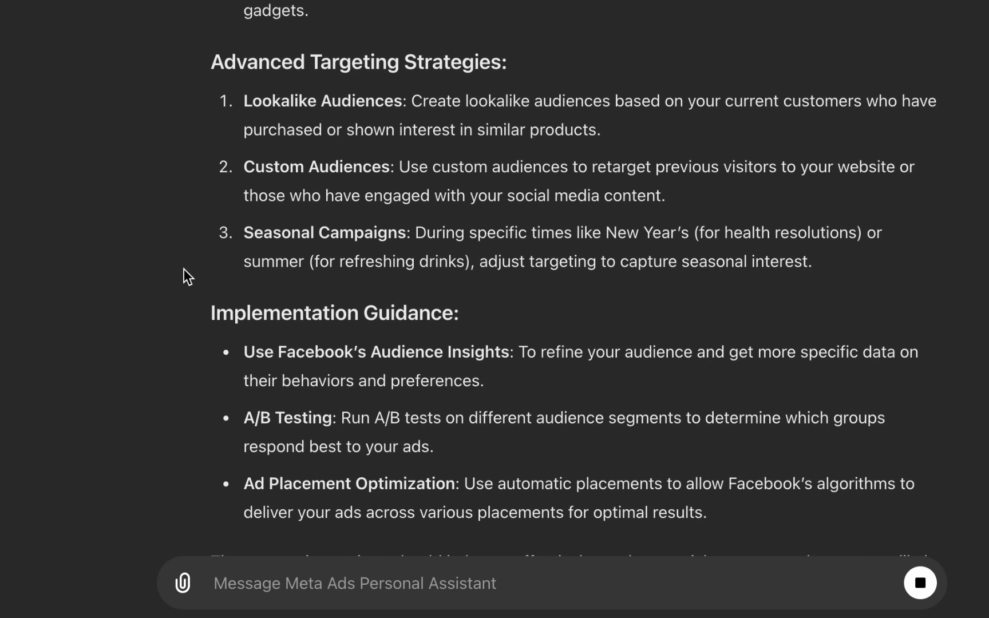
scroll(685, 255, "down", 3)
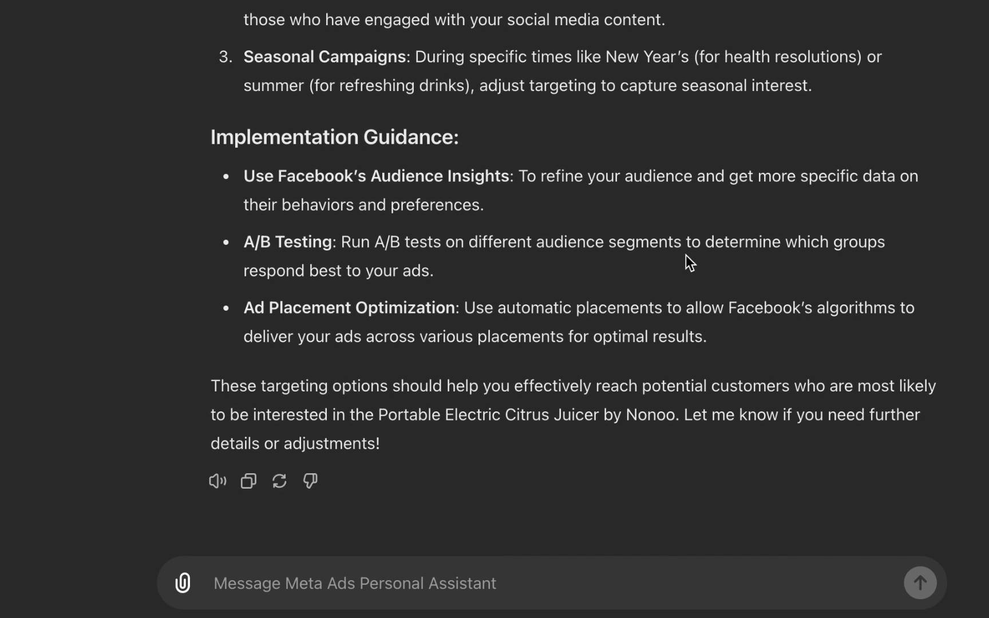
scroll(690, 254, "up", 2)
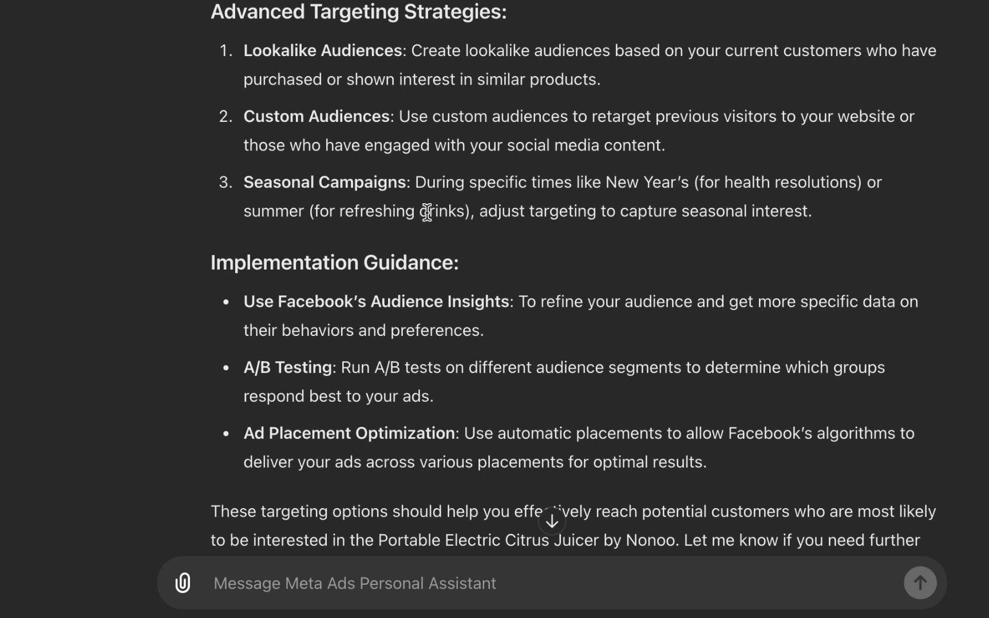
scroll(425, 214, "down", 1)
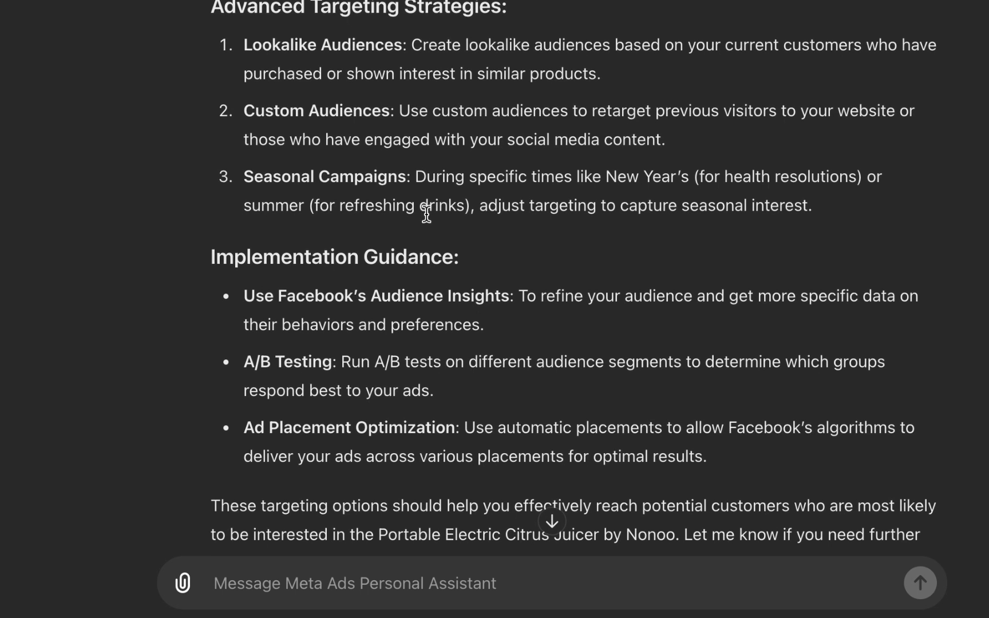
scroll(426, 214, "down", 3)
scroll(427, 211, "down", 3)
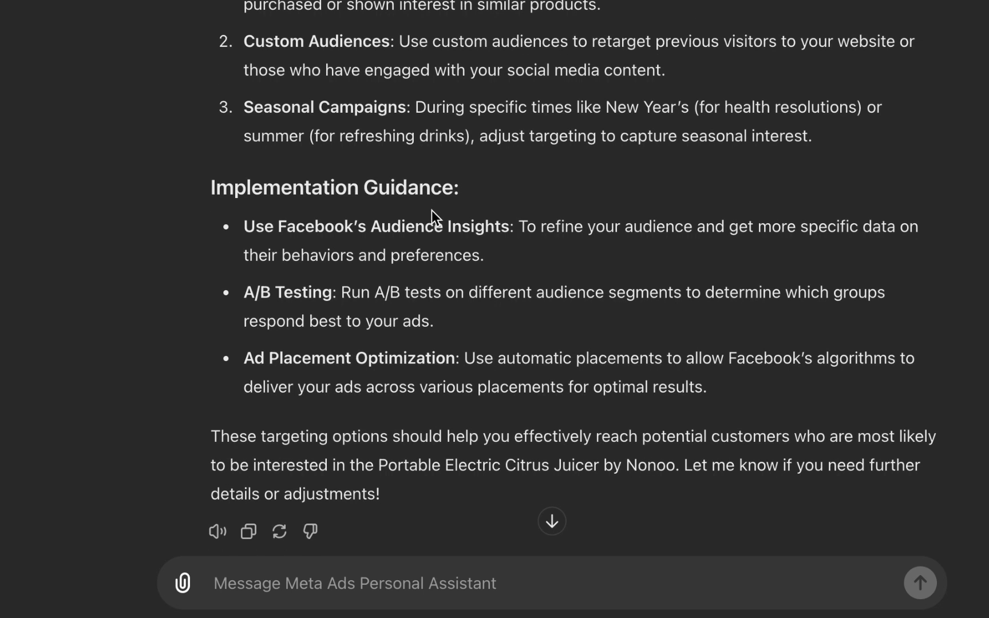
scroll(428, 213, "down", 4)
scroll(432, 226, "up", 1)
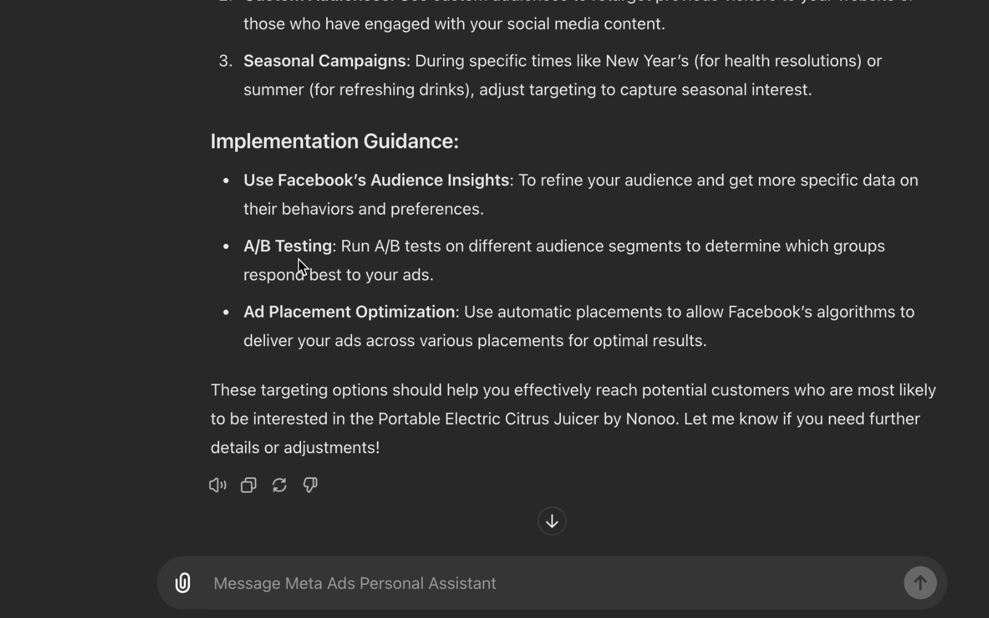
Step: Ask the assistant to list MAPA's short commands and read through the commands it returns
type("Kindly list MAPA's short commands")
key("Return")
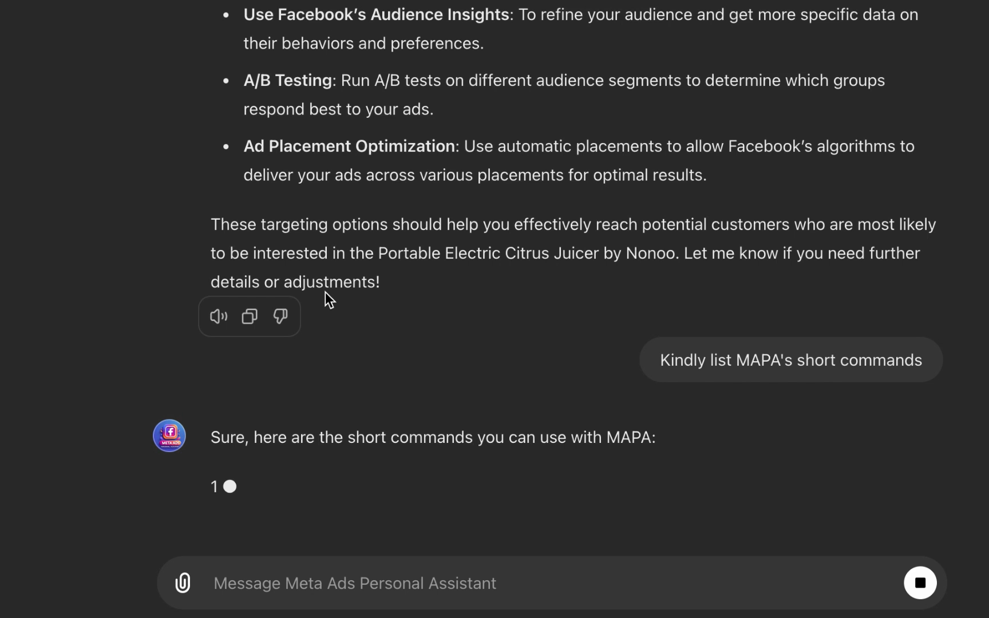
scroll(915, 166, "up", 15)
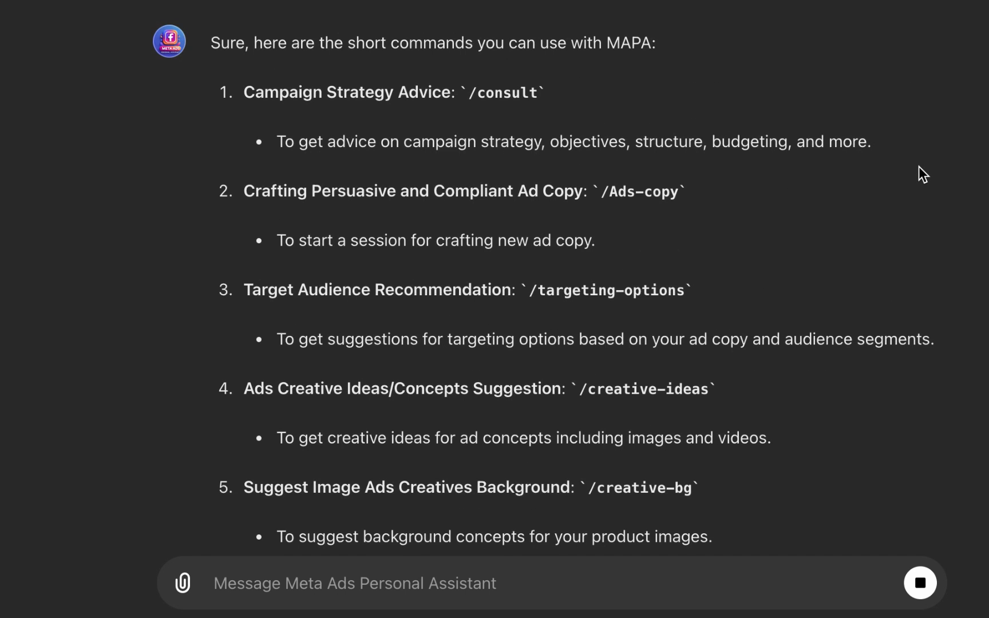
scroll(921, 163, "up", 8)
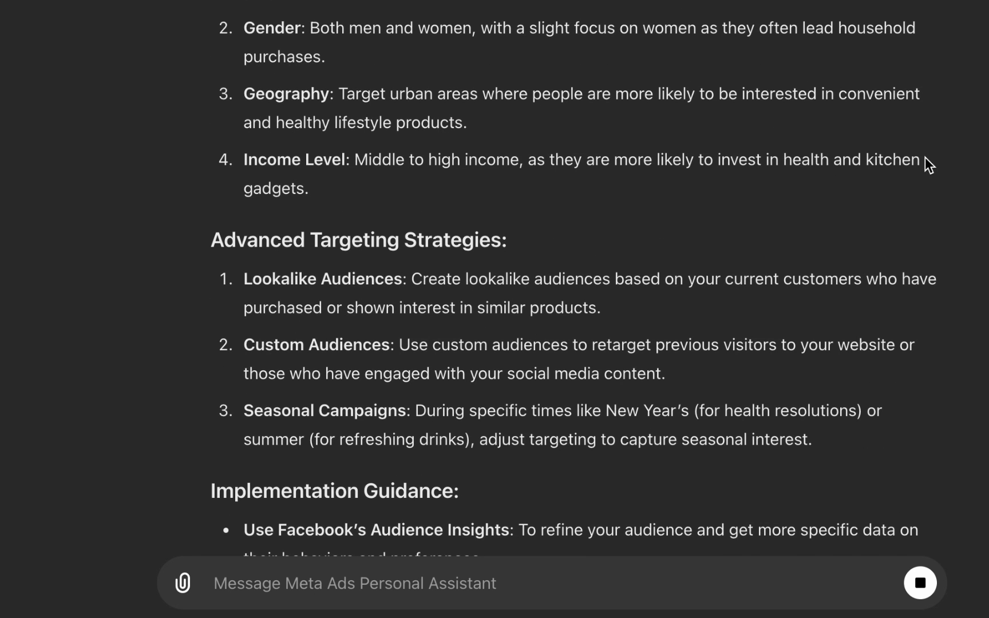
scroll(924, 158, "up", 5)
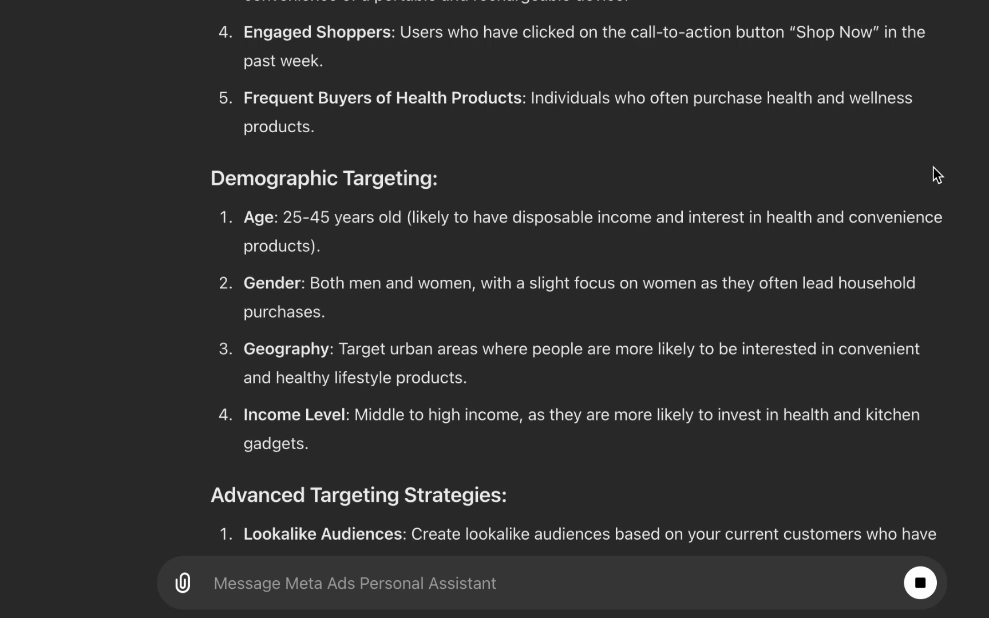
scroll(938, 168, "down", 3)
scroll(937, 169, "down", 11)
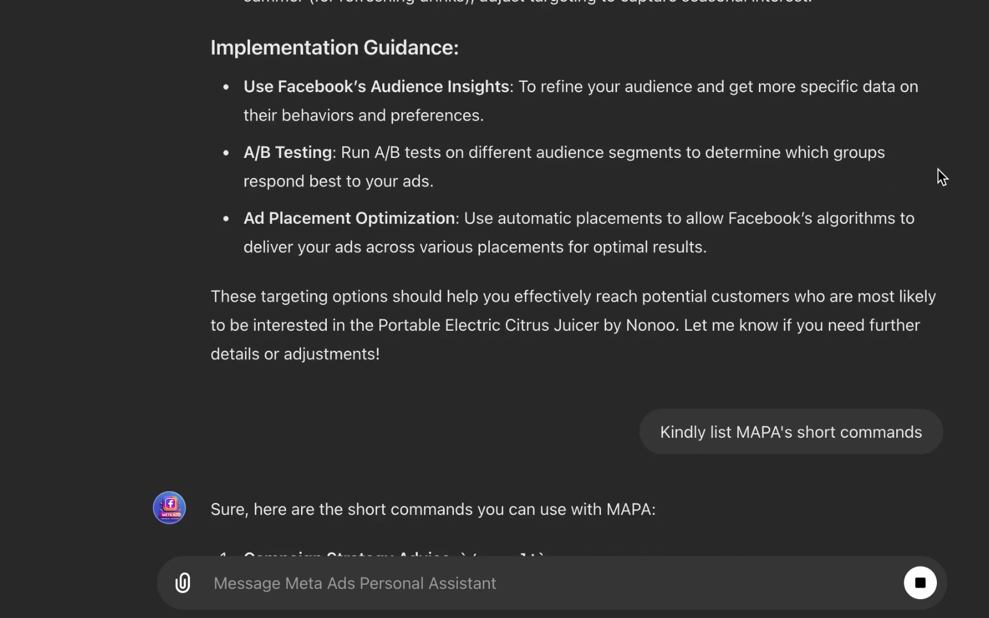
scroll(937, 169, "down", 10)
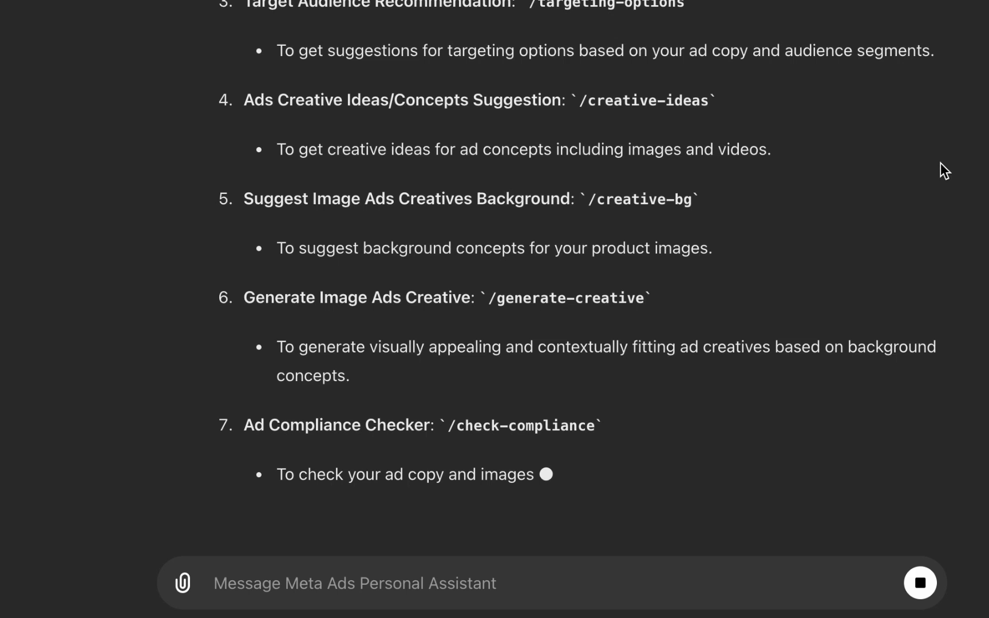
scroll(940, 165, "up", 3)
scroll(941, 165, "up", 2)
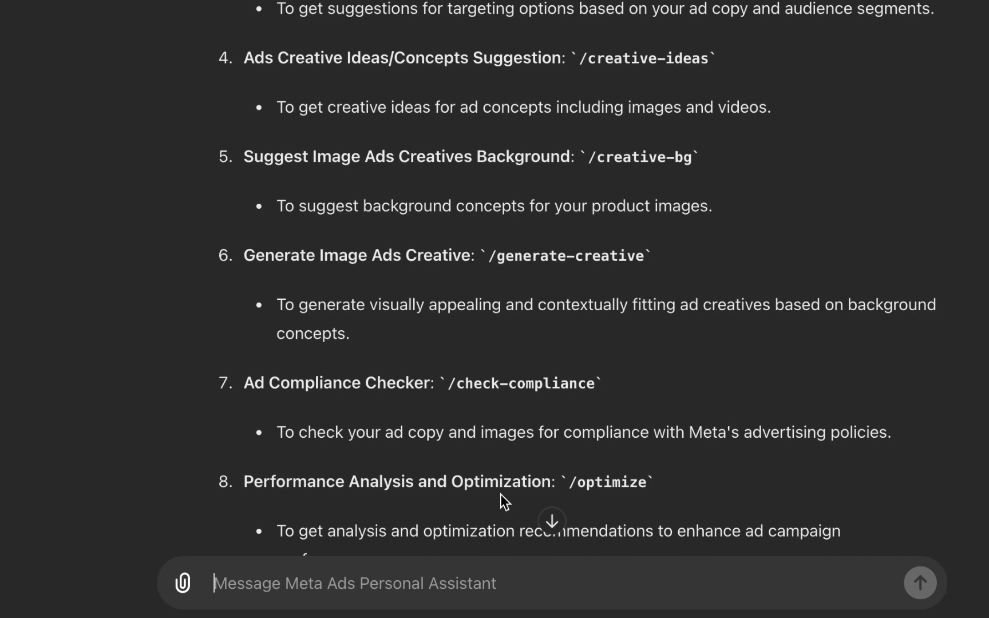
Step: Send the /creative-bg command to the assistant
type("/creati")
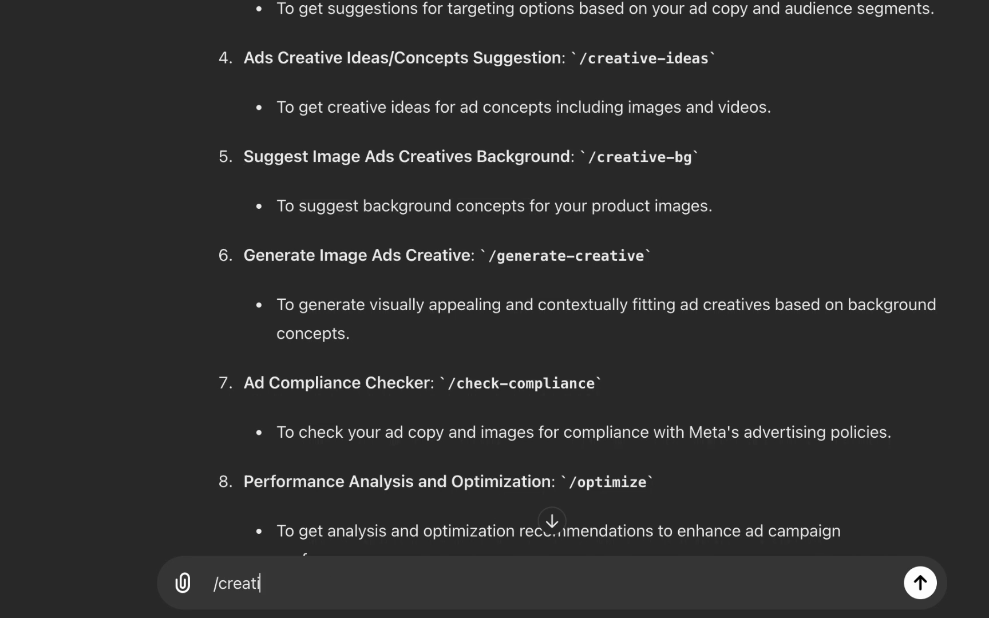
type("ve-bg")
key("Return")
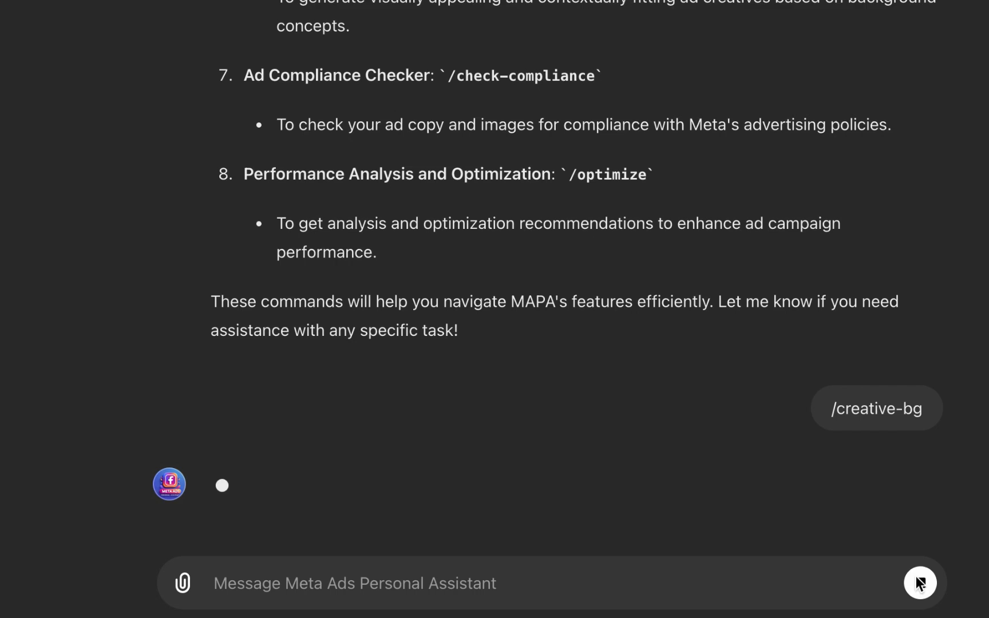
Step: Edit the sent command to /creative-ideas and resend it to get ad creative concepts
mouse_move(819, 380)
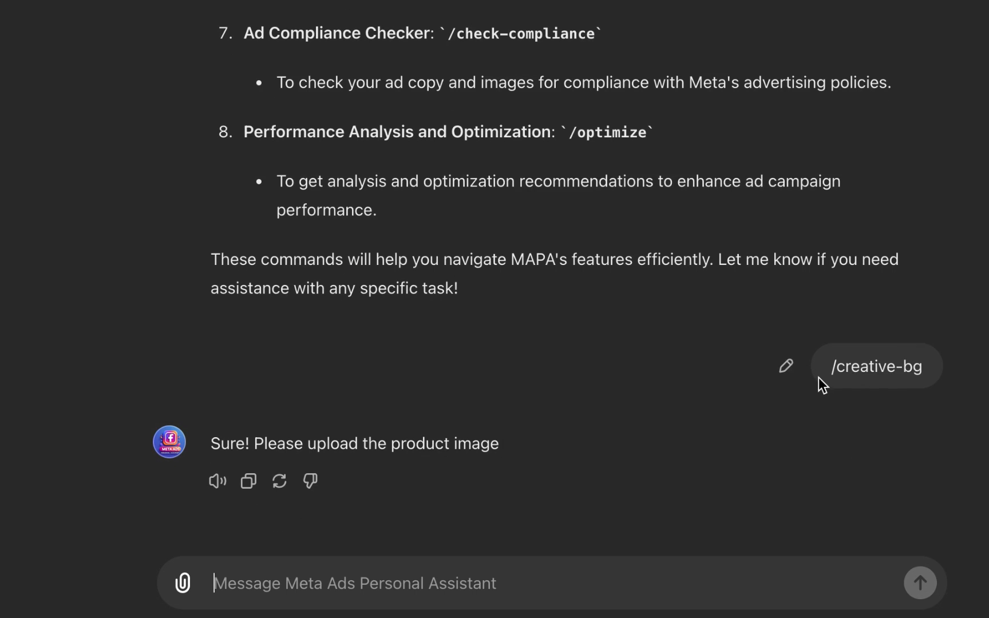
left_click(778, 362)
key("BackSpace")
key("BackSpace")
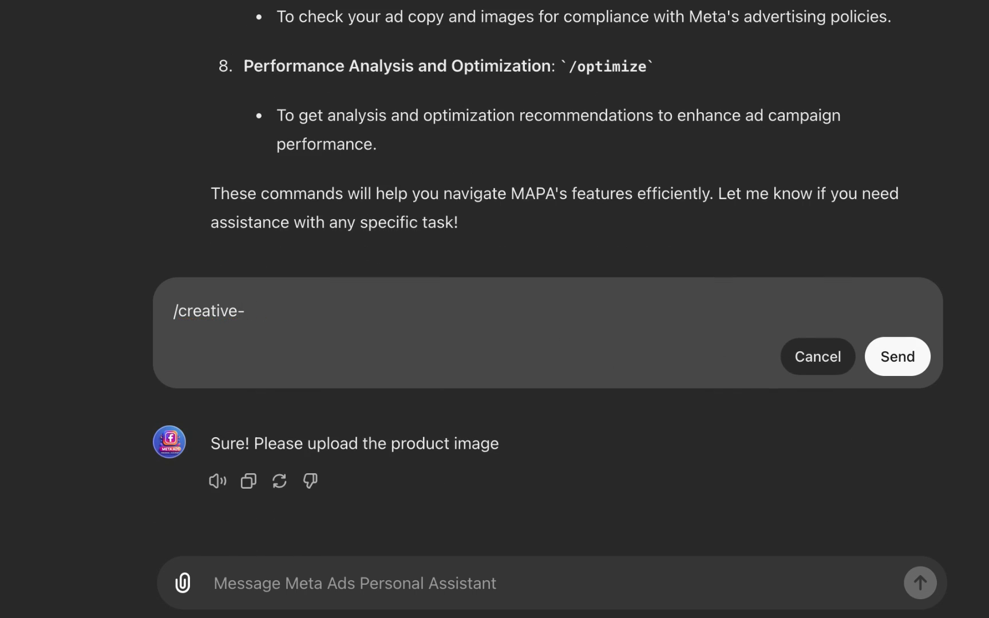
type("deas")
key("Left")
key("Left")
key("Left")
key("Left")
type("i")
key("Return")
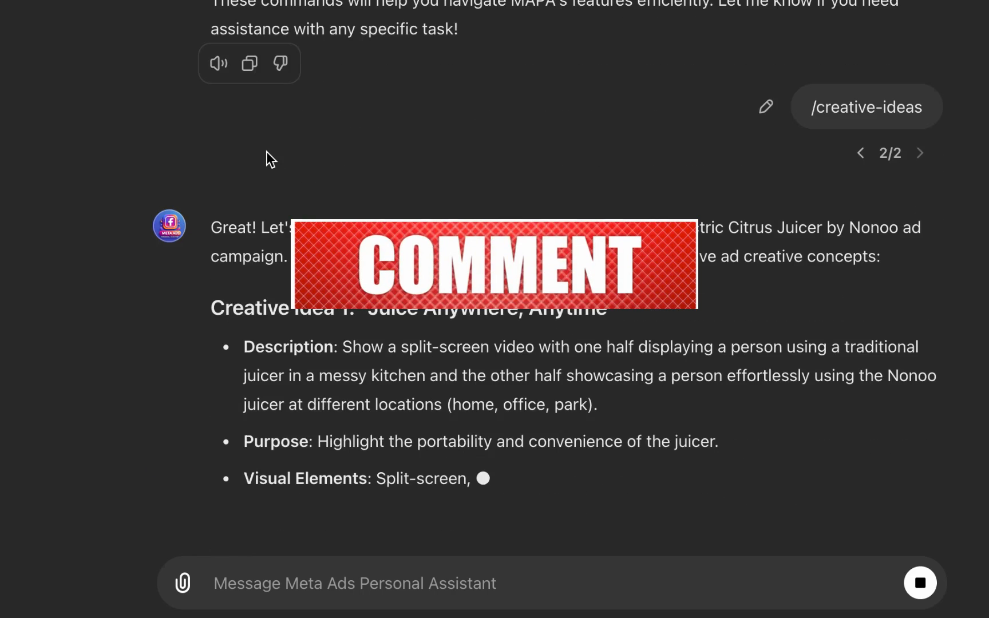
Step: Read through the five creative ideas the assistant generates for the juicer campaign
key("super+r")
scroll(267, 152, "up", 15)
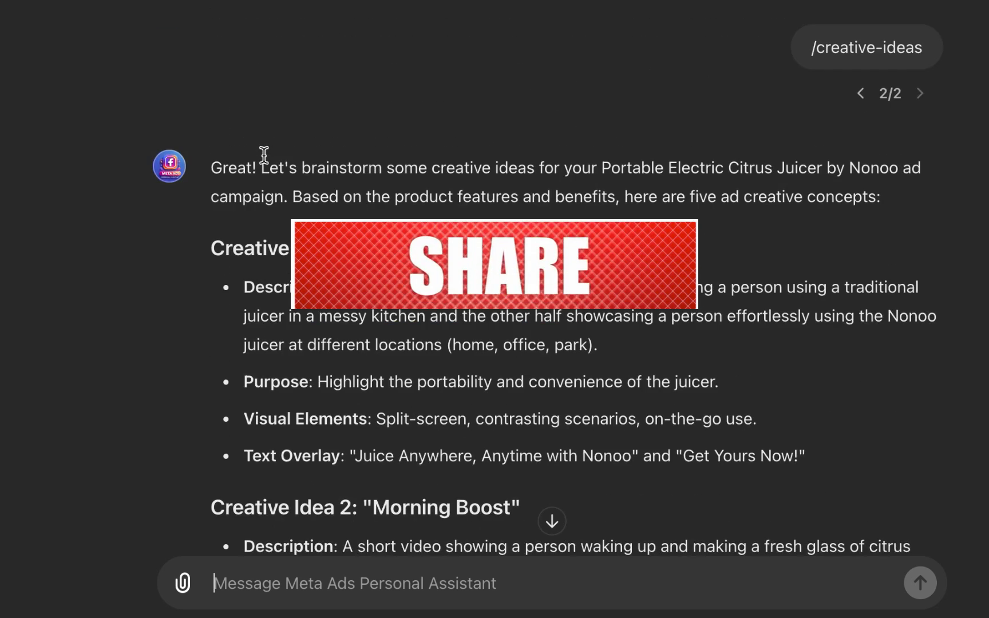
scroll(271, 155, "down", 4)
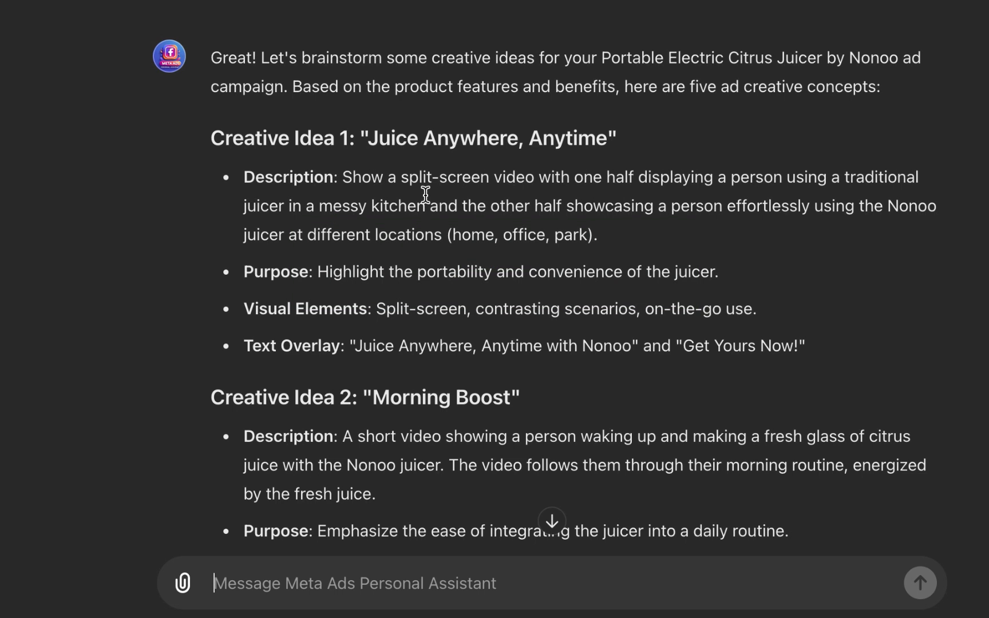
scroll(425, 195, "down", 1)
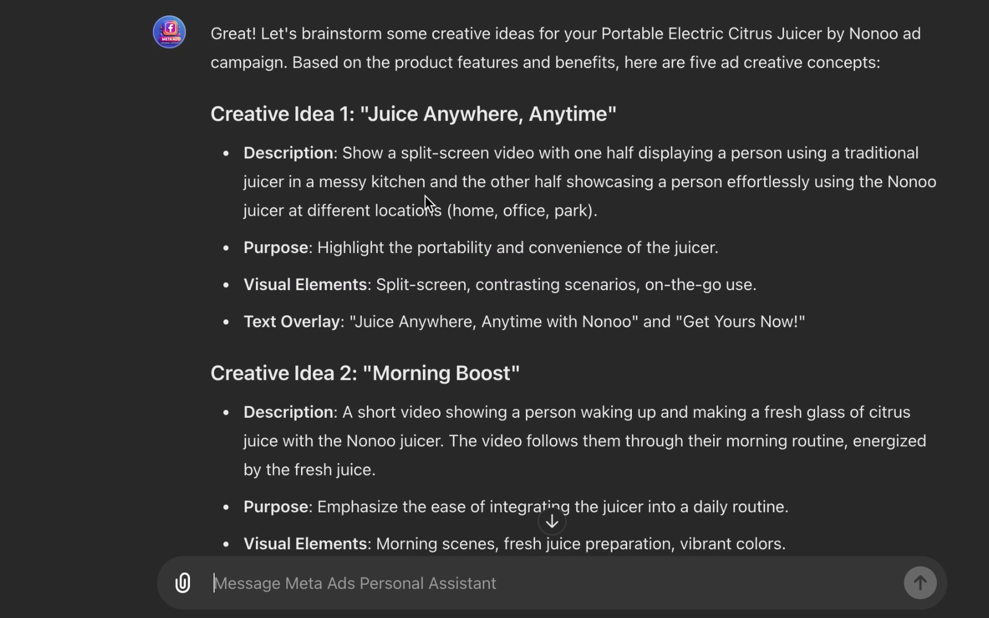
scroll(385, 207, "down", 1)
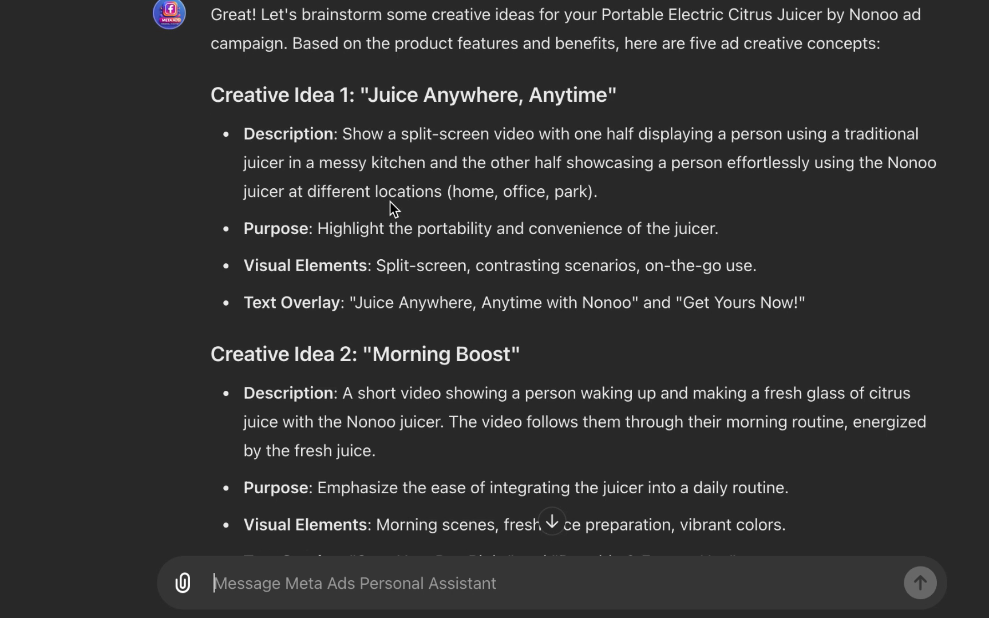
scroll(397, 194, "down", 1)
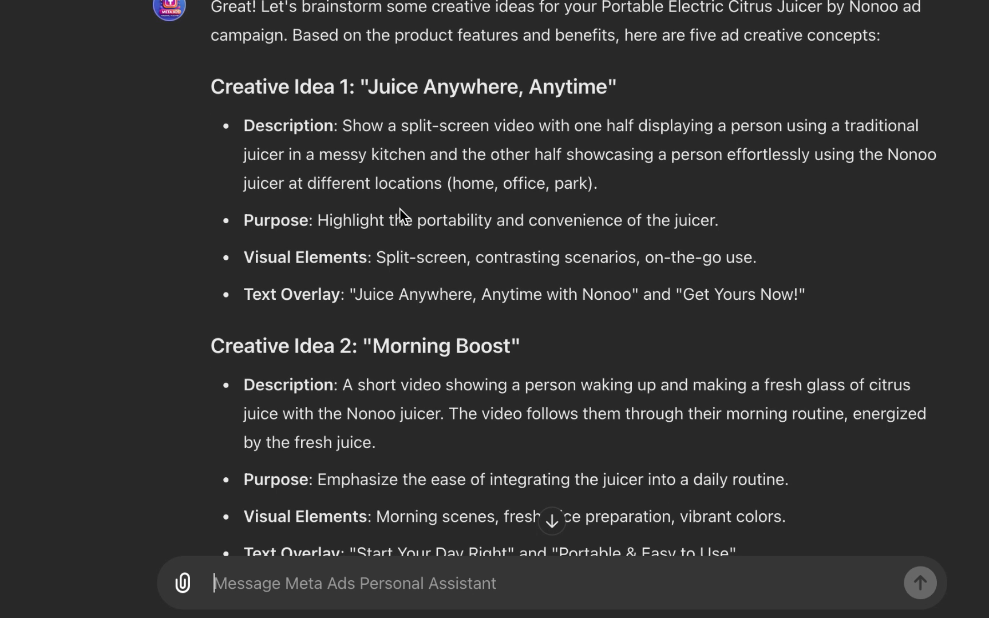
scroll(400, 207, "down", 2)
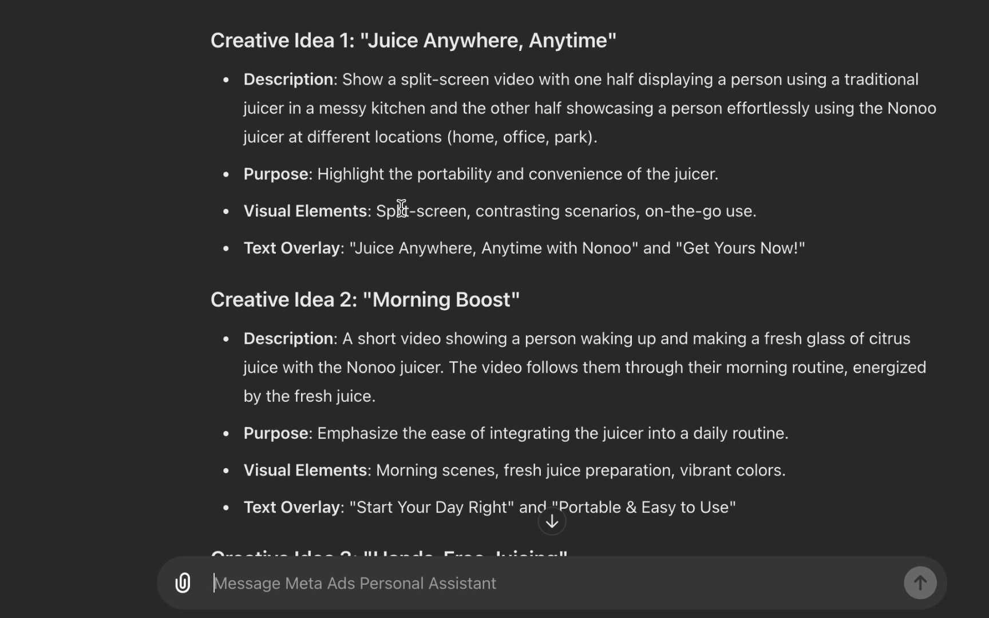
scroll(399, 236, "down", 1)
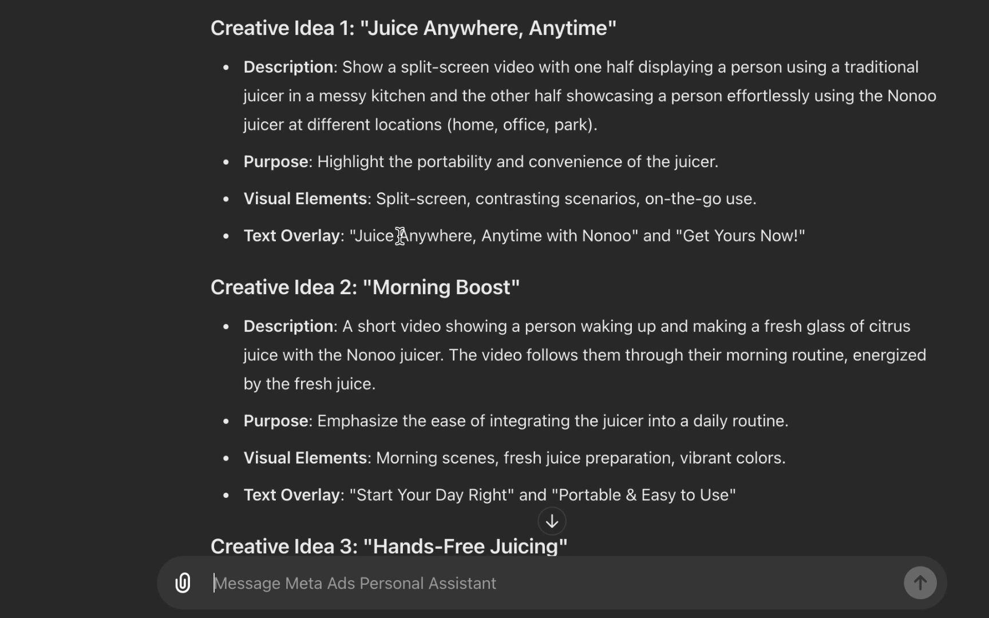
scroll(399, 236, "down", 4)
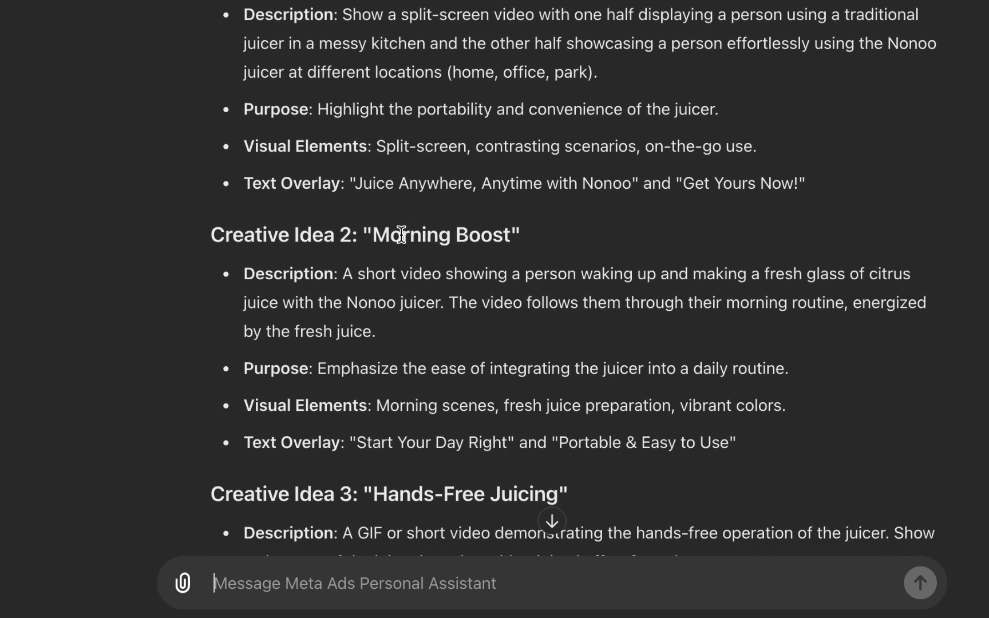
scroll(402, 233, "down", 1)
scroll(402, 191, "down", 1)
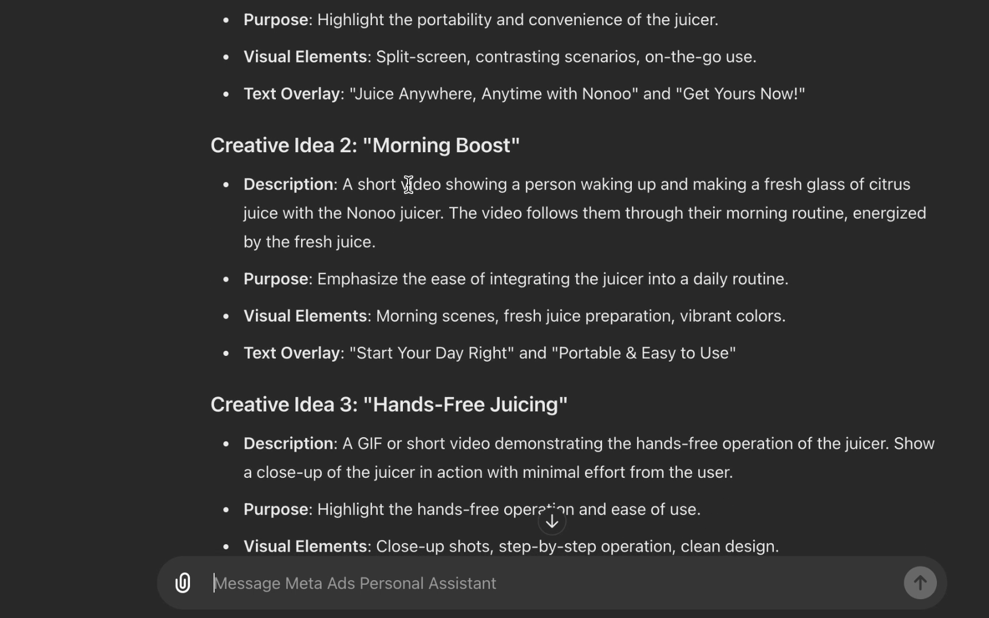
scroll(401, 200, "down", 10)
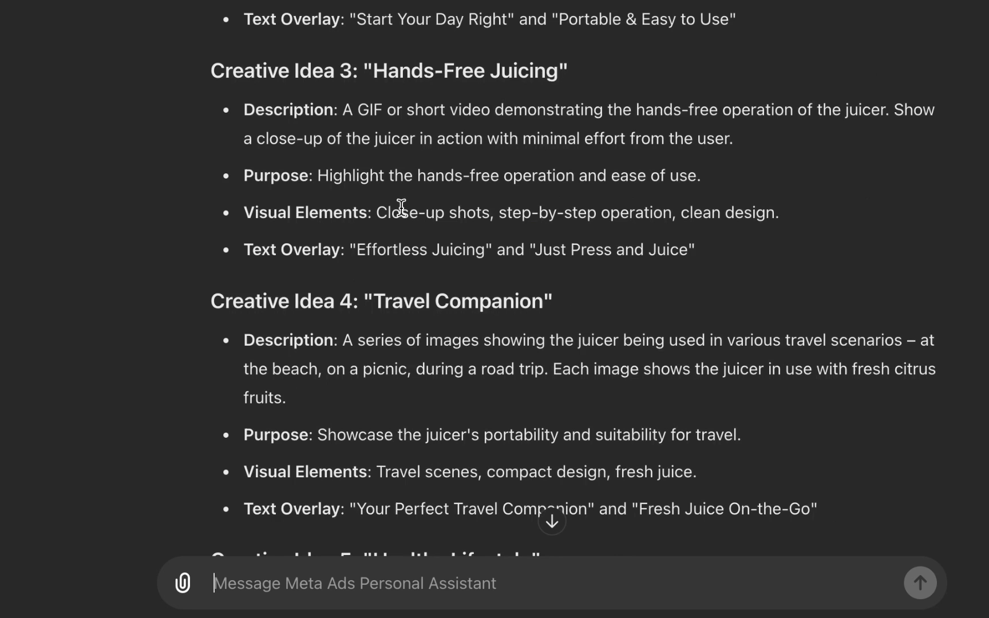
scroll(399, 216, "up", 2)
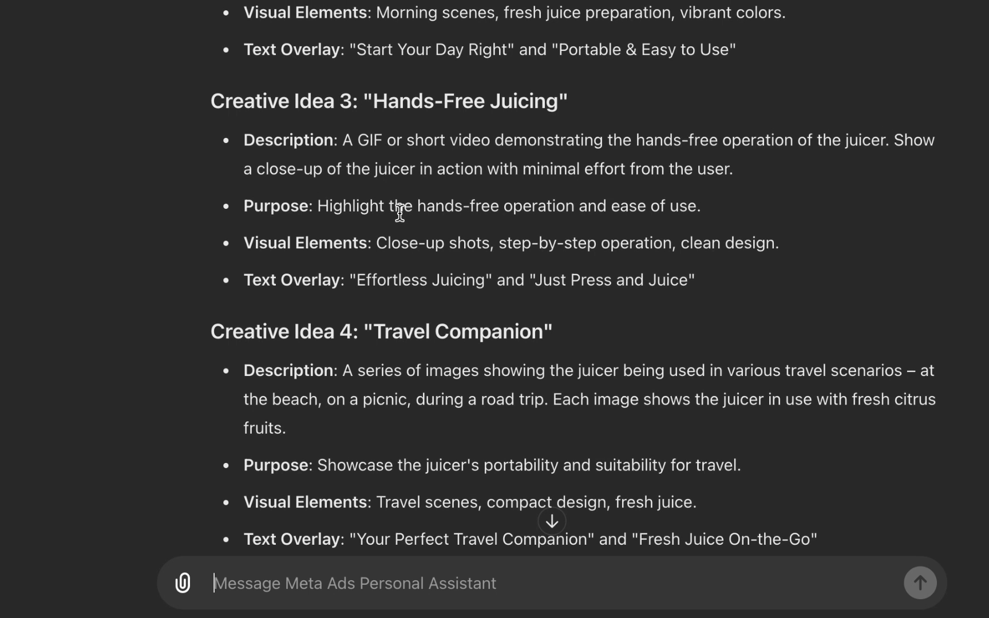
scroll(400, 213, "down", 3)
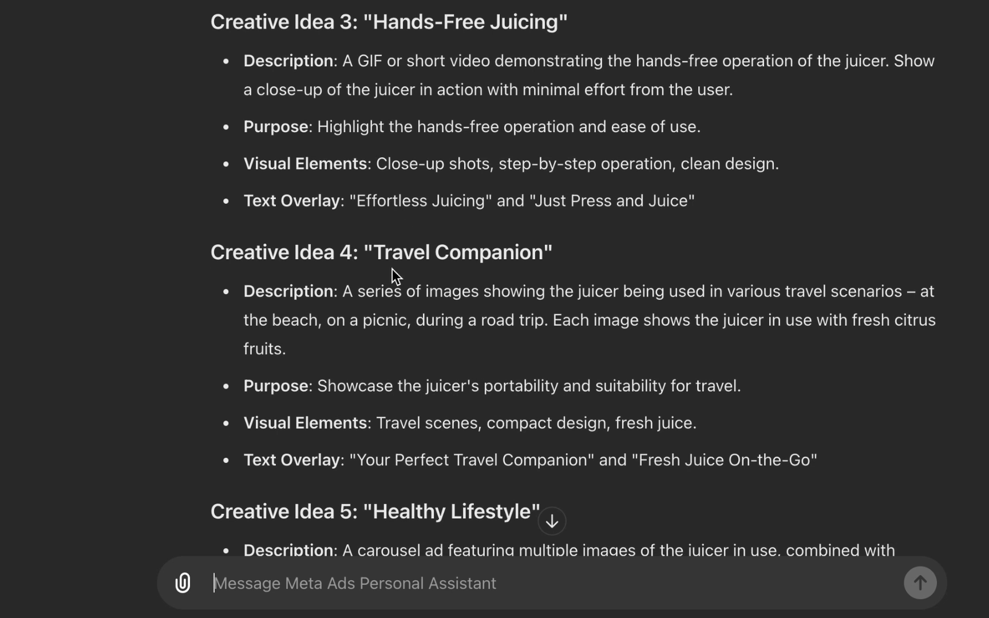
scroll(379, 280, "down", 1)
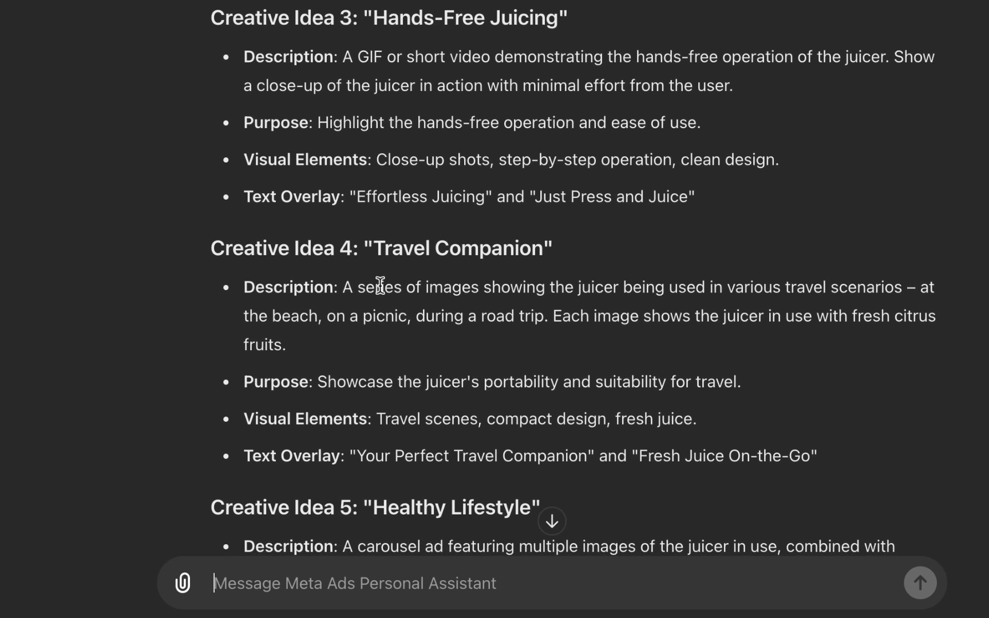
scroll(512, 278, "down", 2)
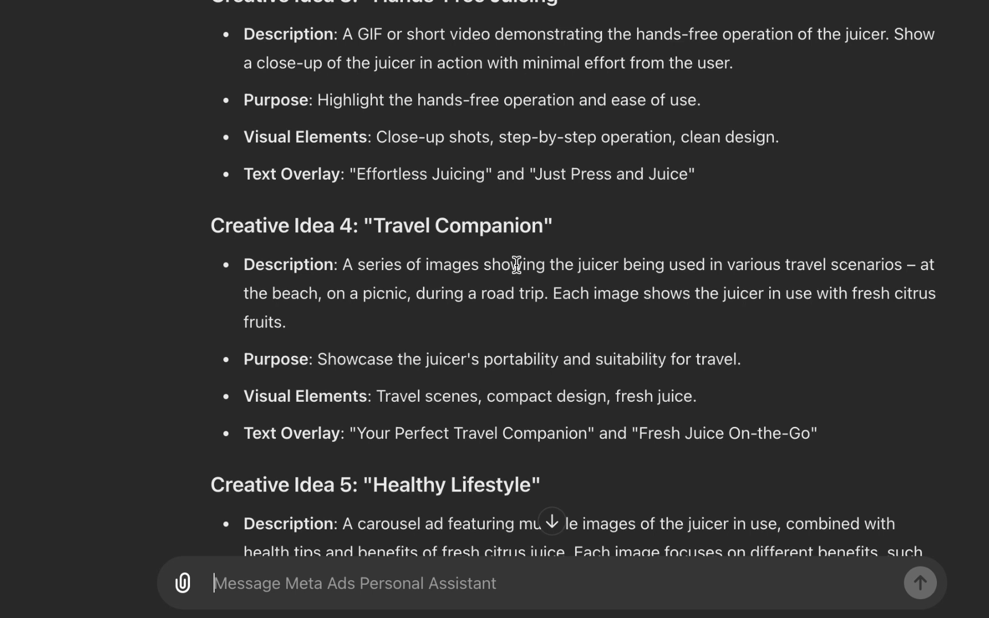
scroll(518, 262, "down", 2)
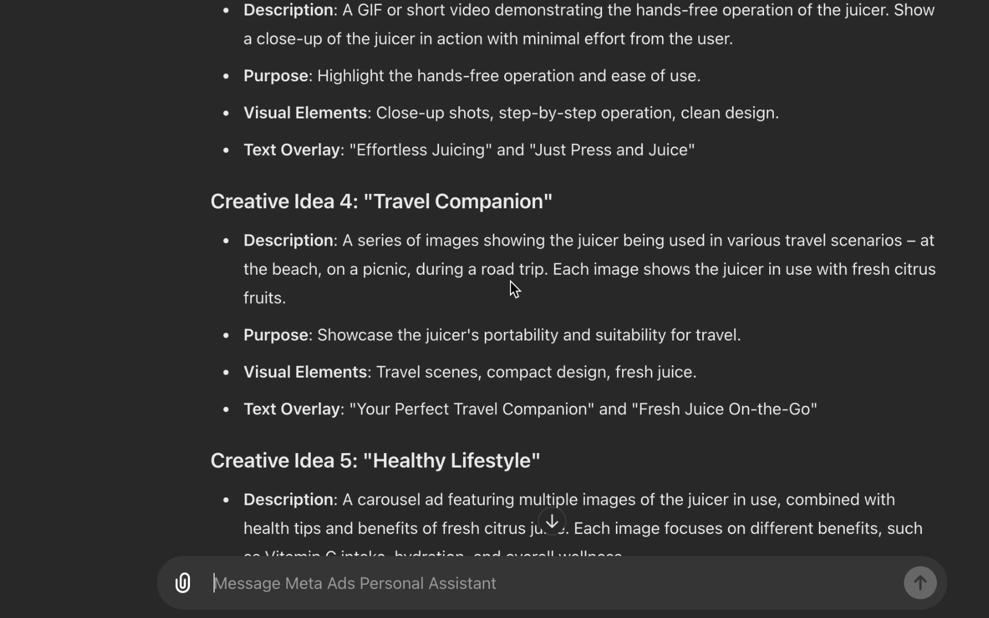
scroll(509, 281, "down", 1)
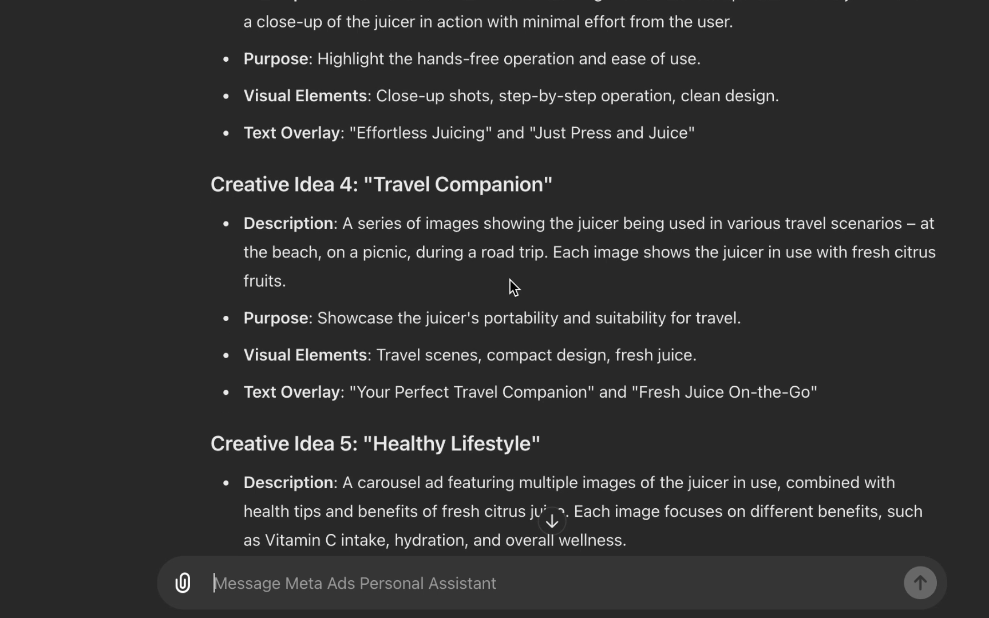
scroll(510, 283, "down", 2)
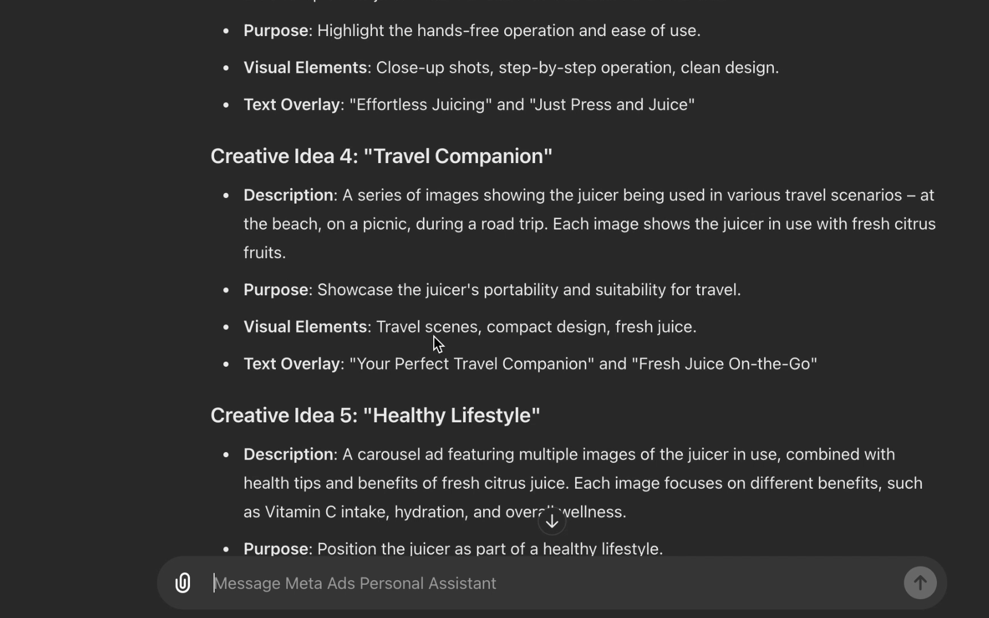
scroll(433, 337, "down", 10)
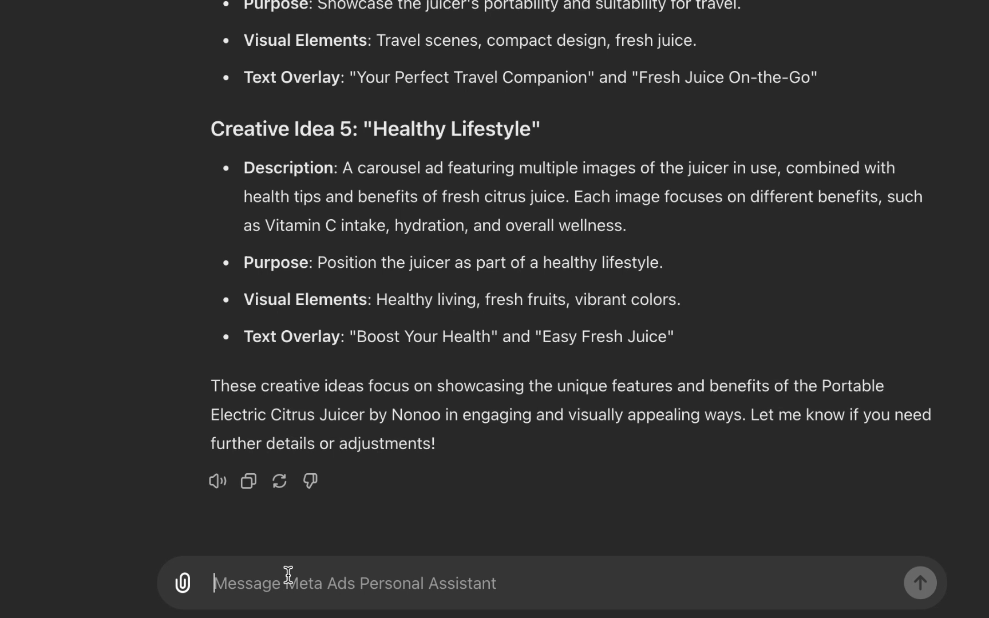
Step: Send the /creative-bg command to request background concepts for the product images
type("/")
type("cre")
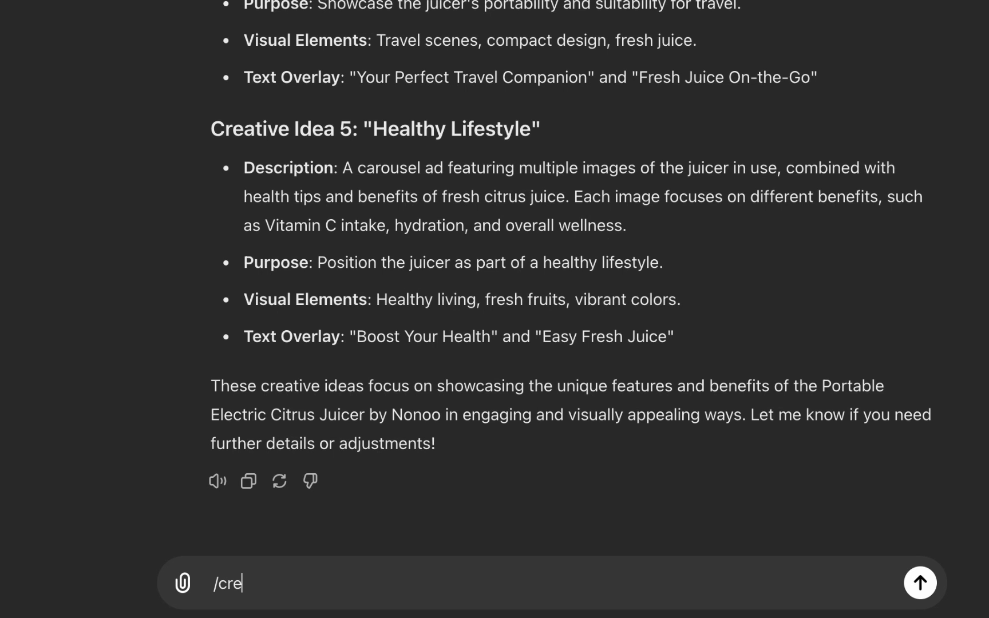
type("atve-bg")
key("Return")
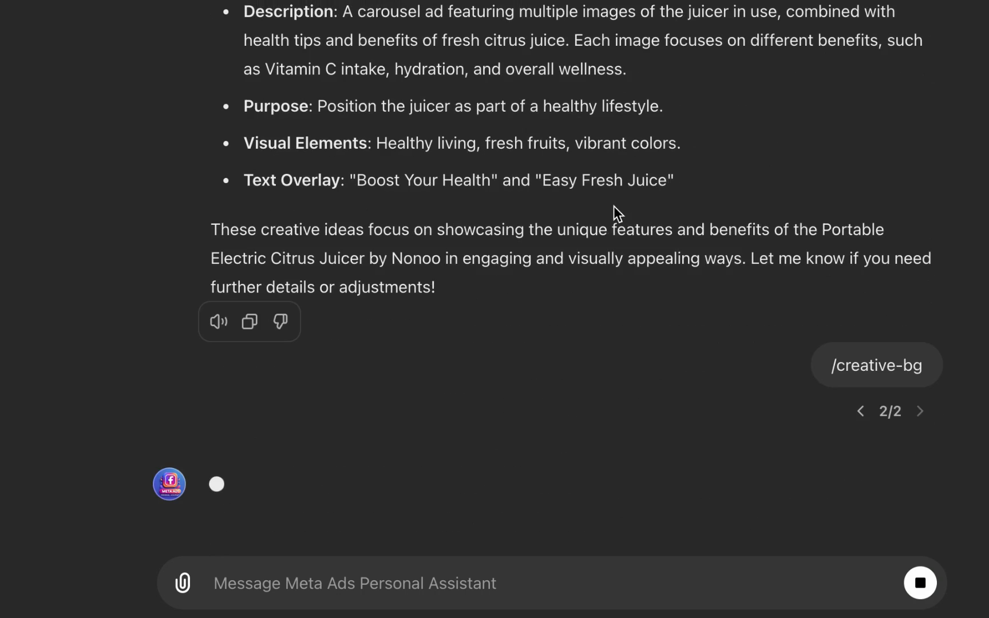
Step: Review the list of MAPA short commands again while the reply loads
scroll(615, 209, "up", 20)
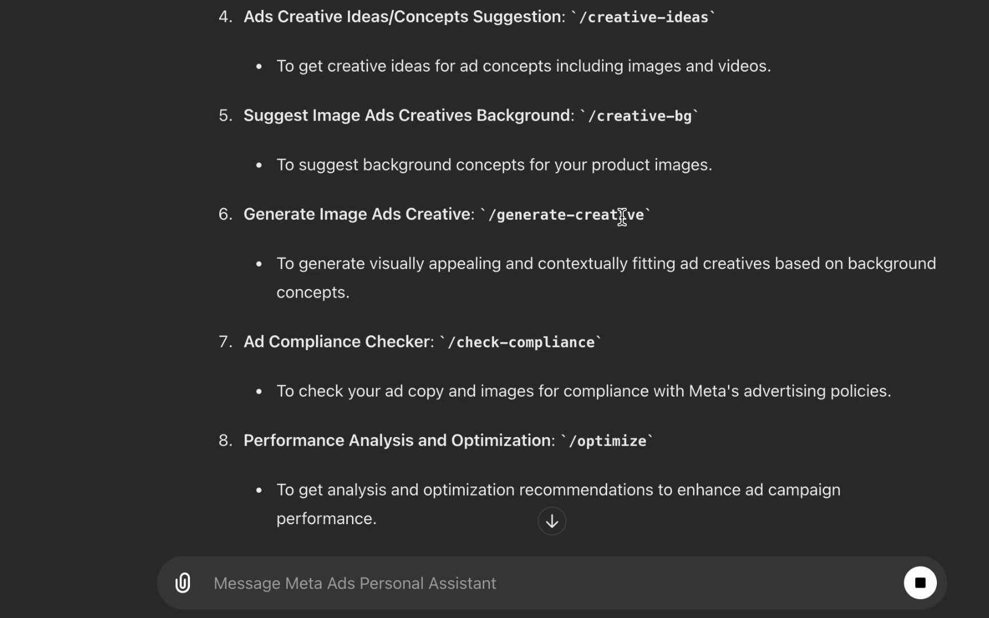
scroll(624, 219, "up", 6)
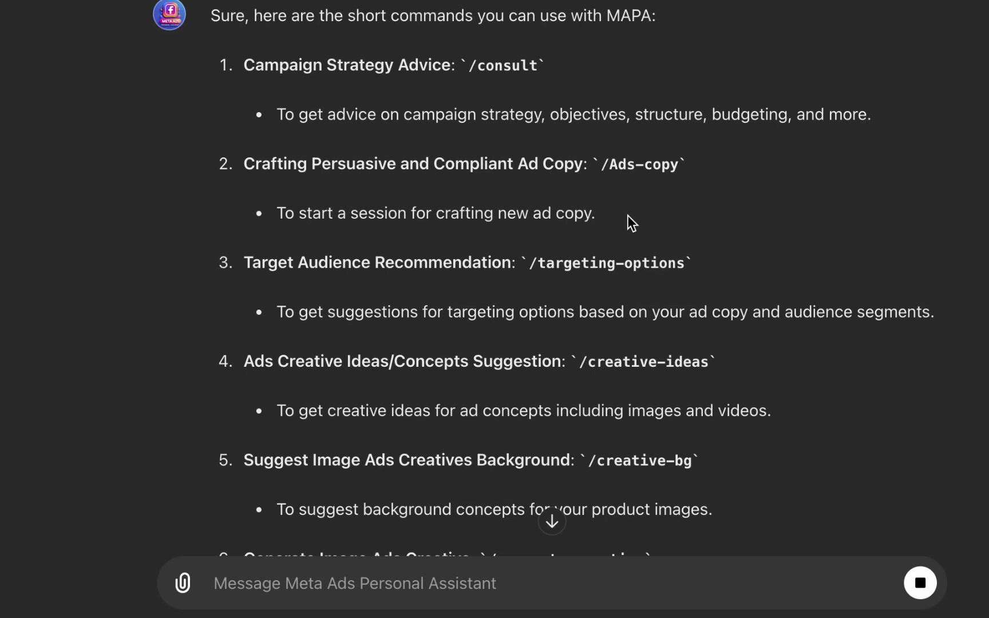
scroll(627, 216, "down", 3)
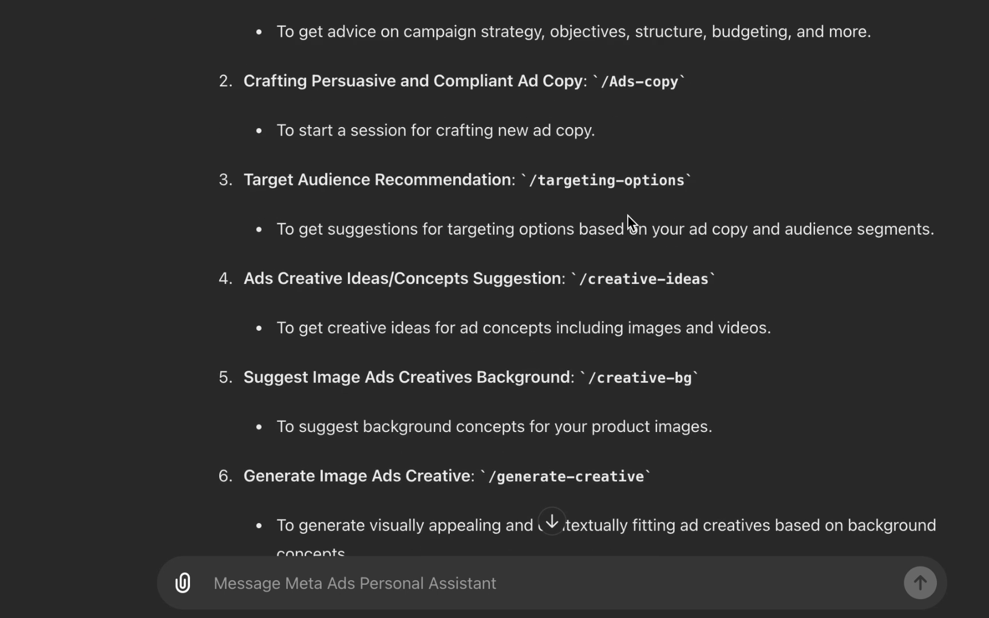
scroll(627, 215, "down", 2)
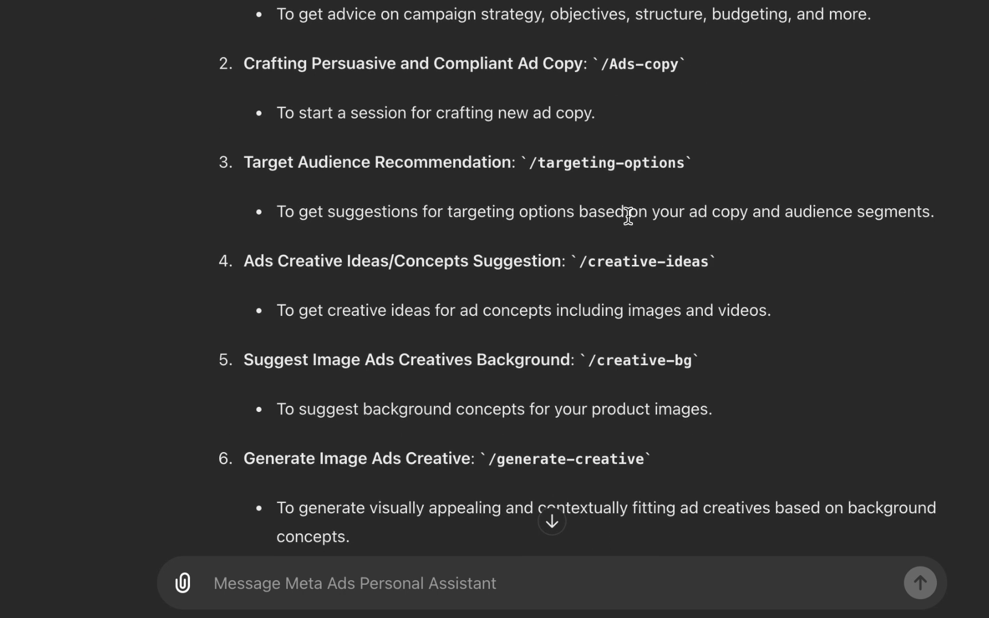
scroll(628, 216, "down", 3)
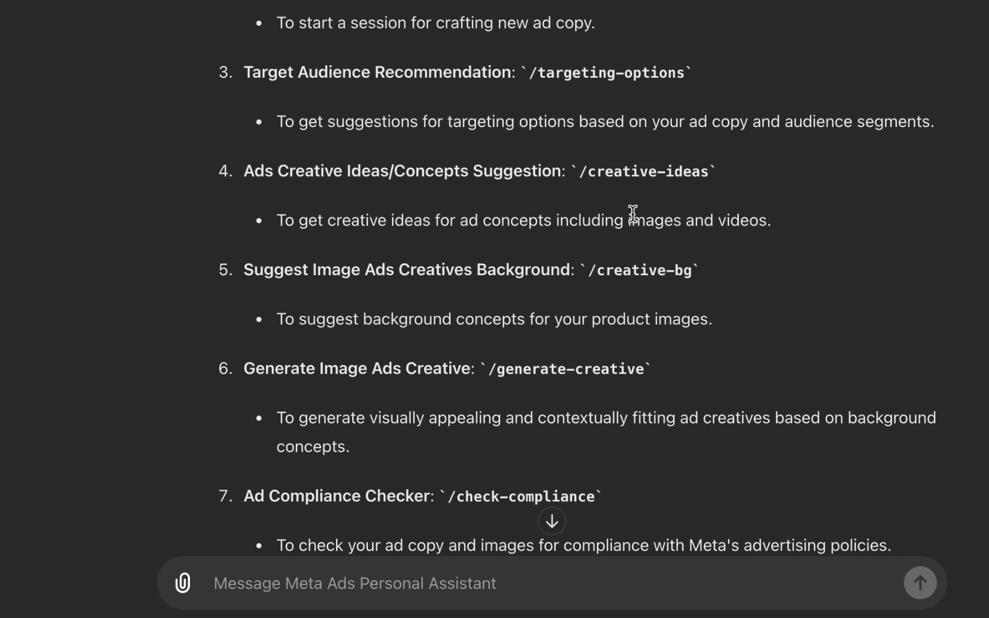
scroll(630, 214, "down", 3)
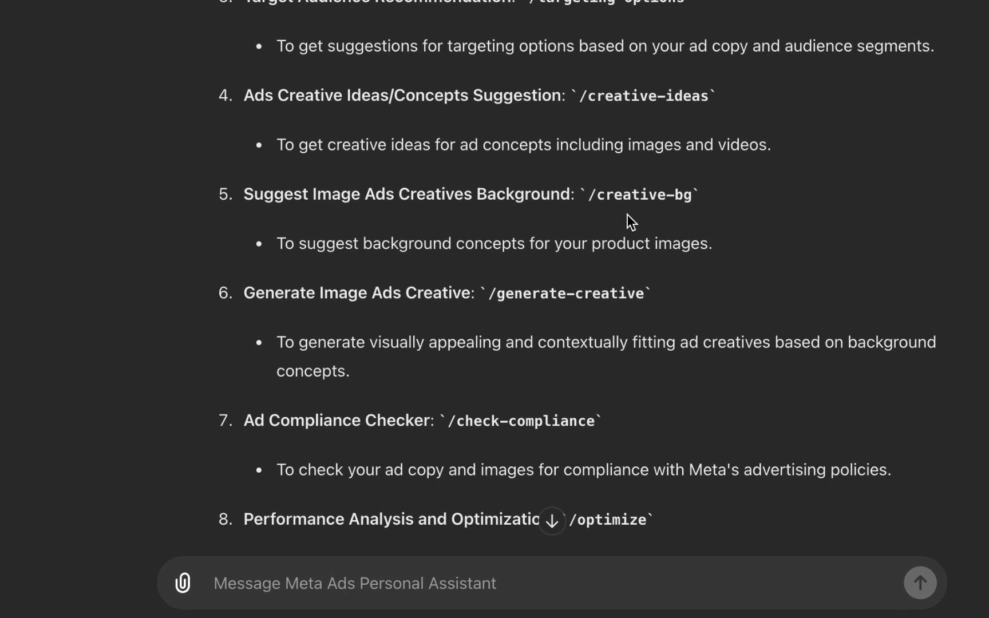
scroll(630, 211, "down", 15)
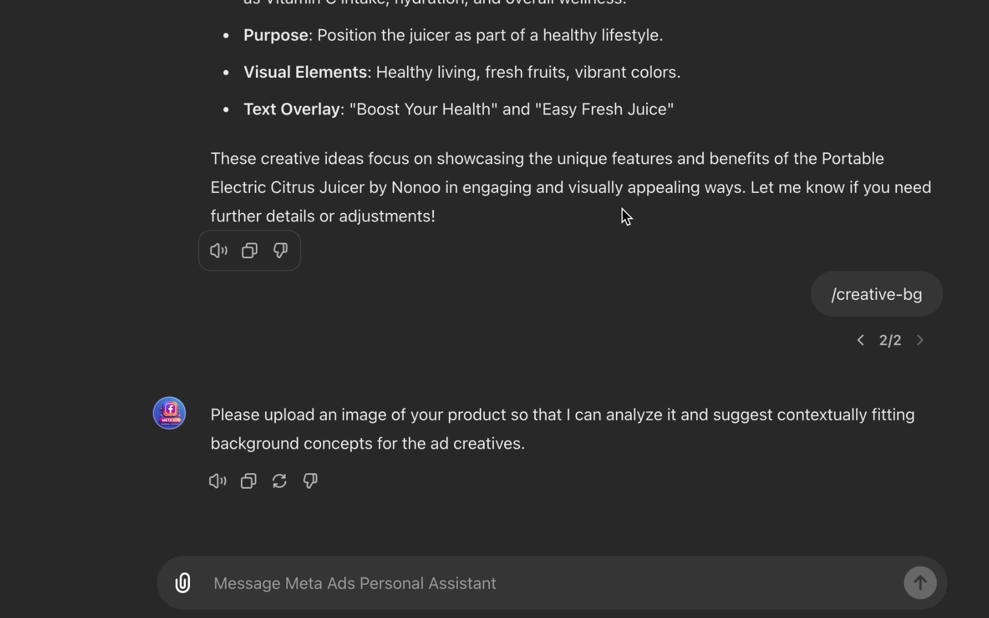
Step: Upload the juicer product image to the assistant and read the background concepts it suggests
left_click(181, 583)
left_click(315, 541)
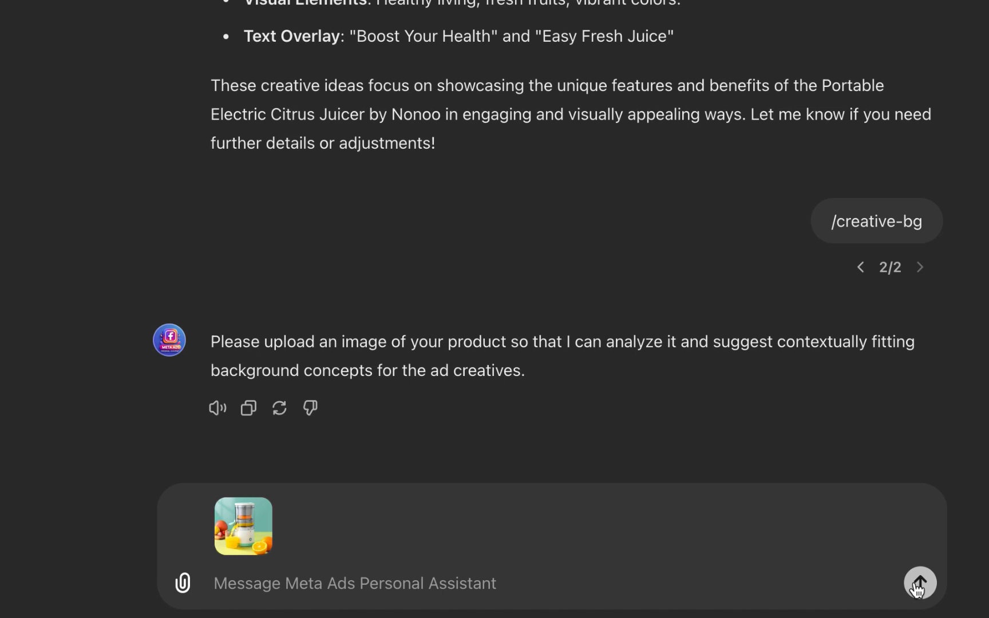
left_click(919, 583)
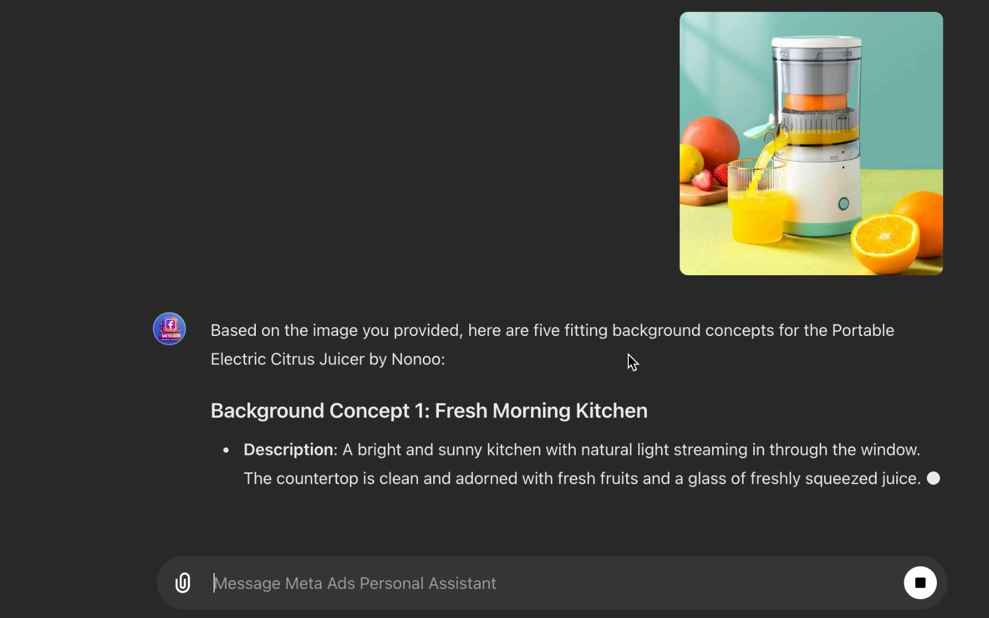
scroll(628, 356, "up", 2)
scroll(628, 364, "down", 6)
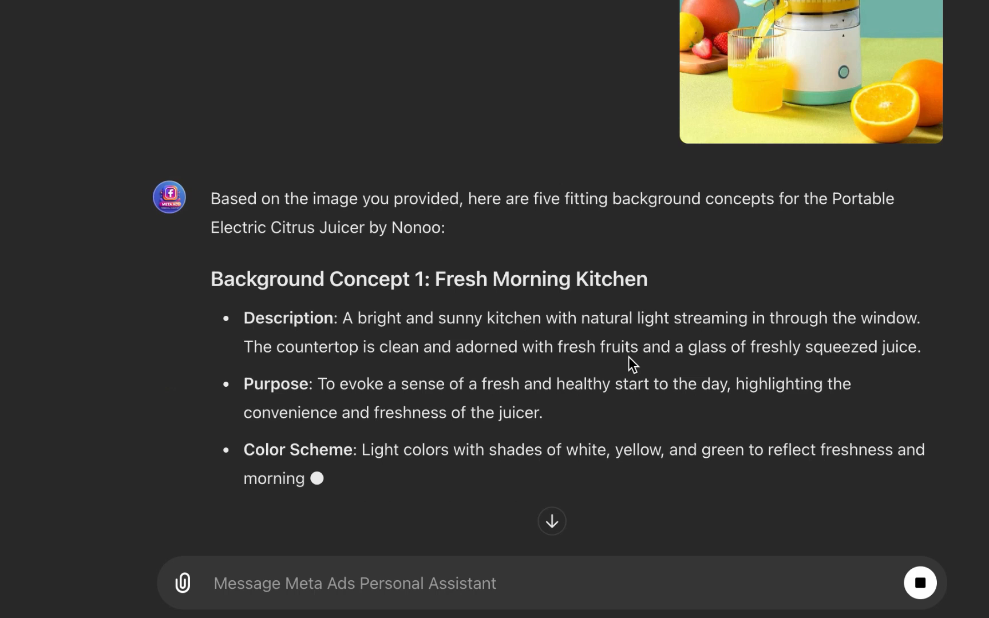
Step: Read the background concepts the assistant writes for the juicer image while the reply streams in
scroll(624, 360, "up", 10)
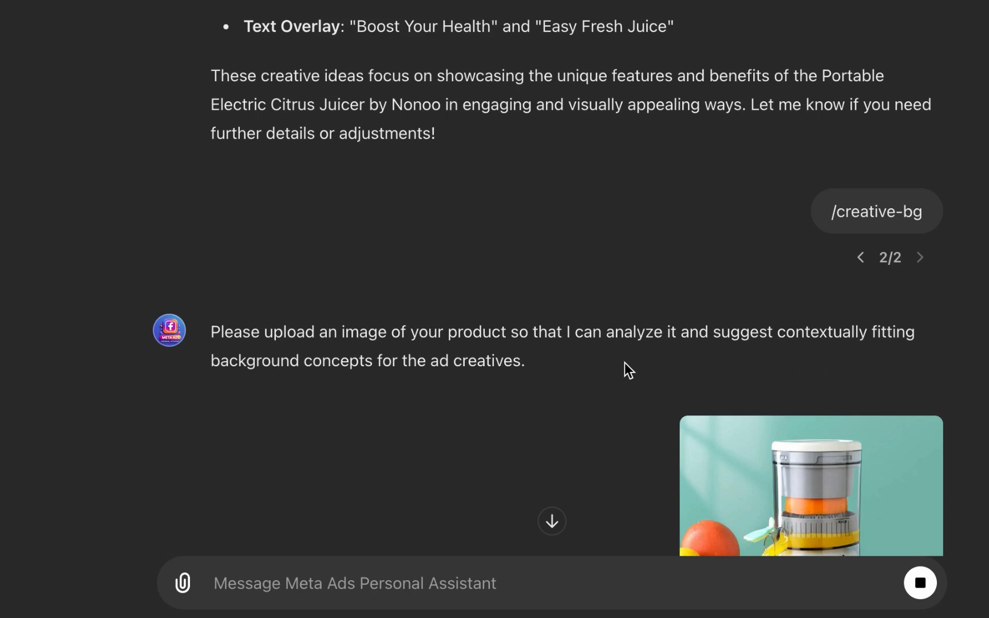
scroll(624, 362, "down", 3)
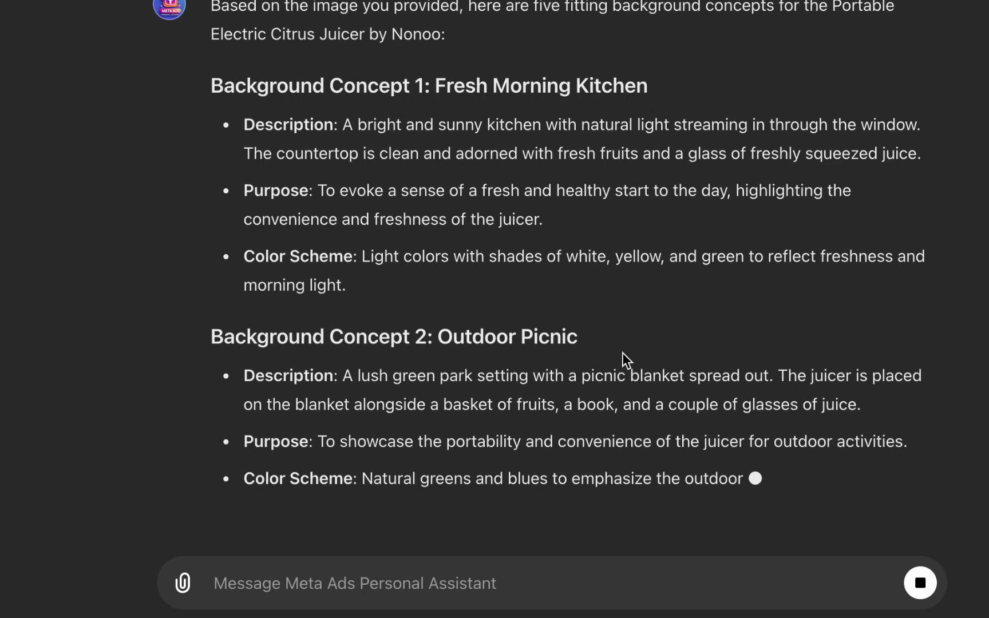
scroll(623, 356, "up", 3)
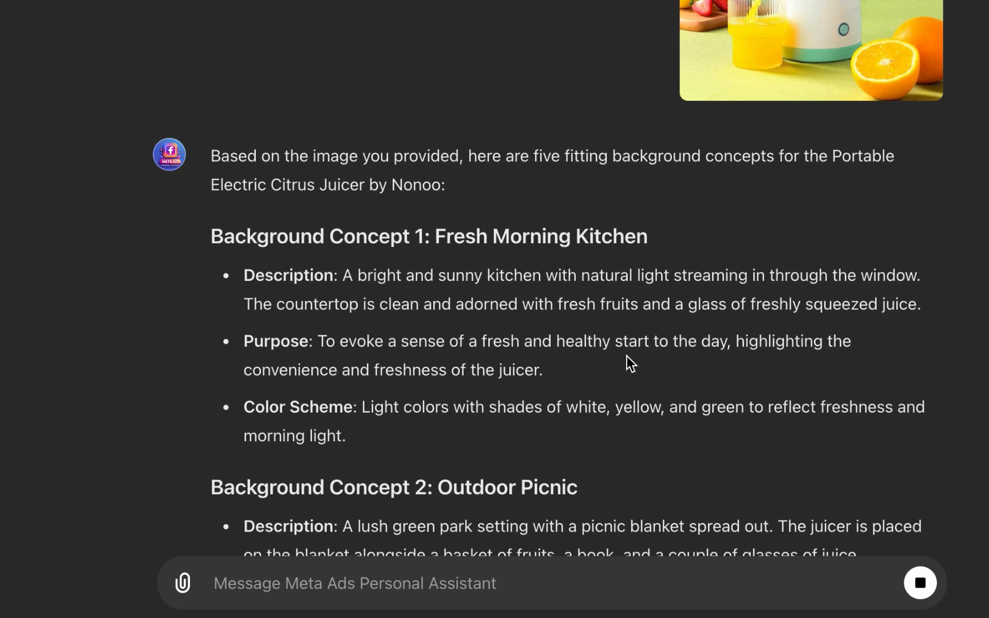
scroll(627, 356, "up", 2)
scroll(630, 360, "up", 4)
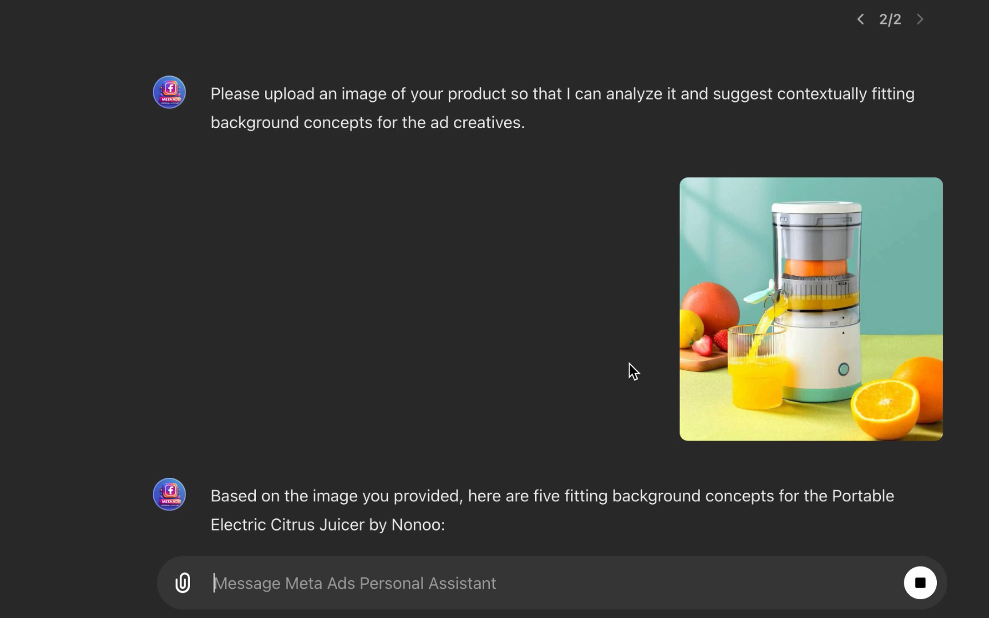
scroll(629, 364, "down", 10)
scroll(631, 372, "up", 6)
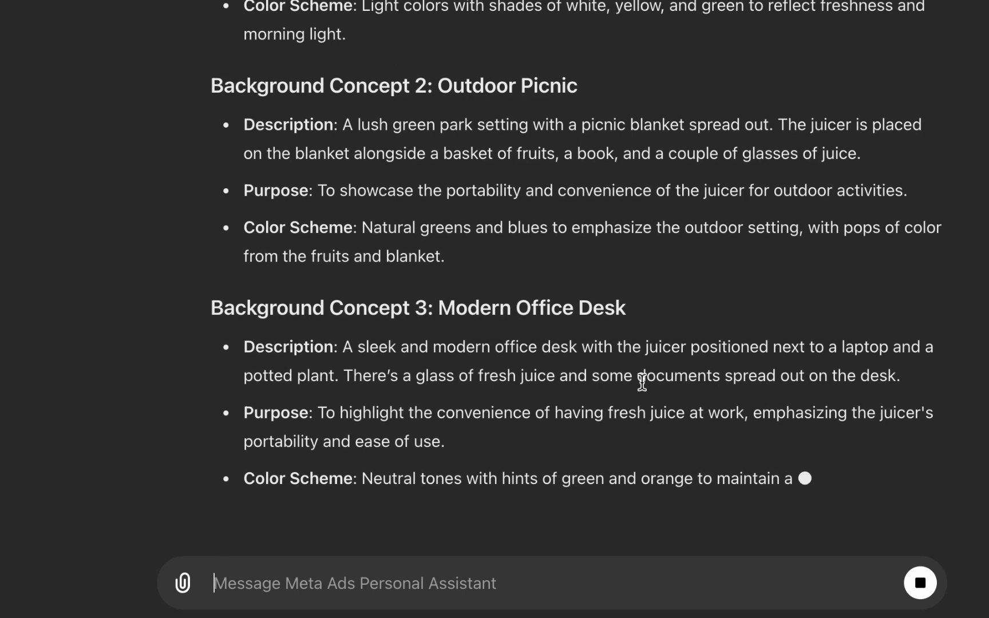
scroll(643, 378, "up", 15)
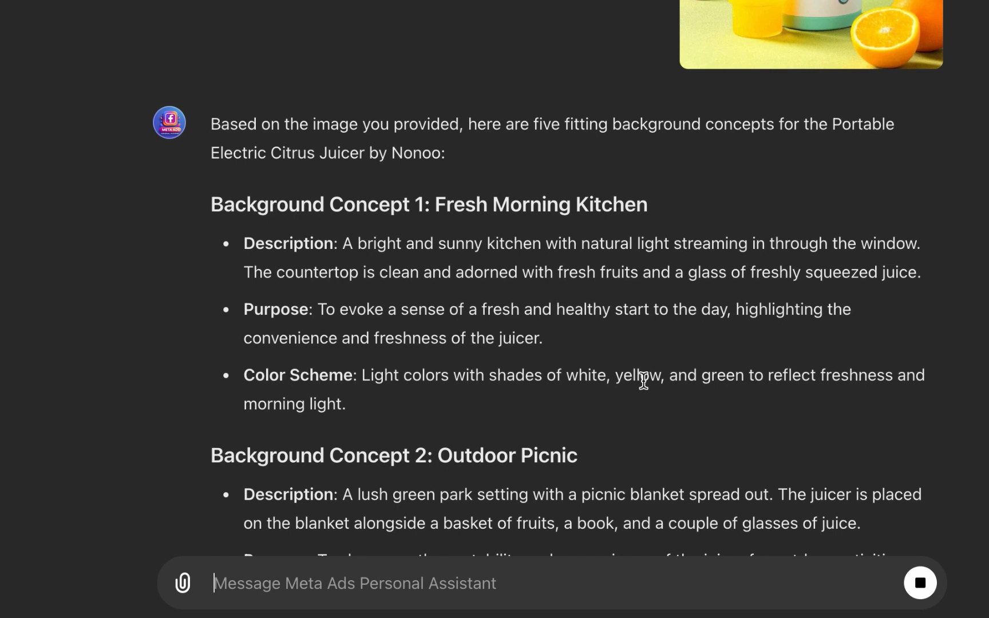
Step: Copy the /generate-creative command from the MAPA short-command list
left_click_drag(490, 170, 644, 170)
key("super+c")
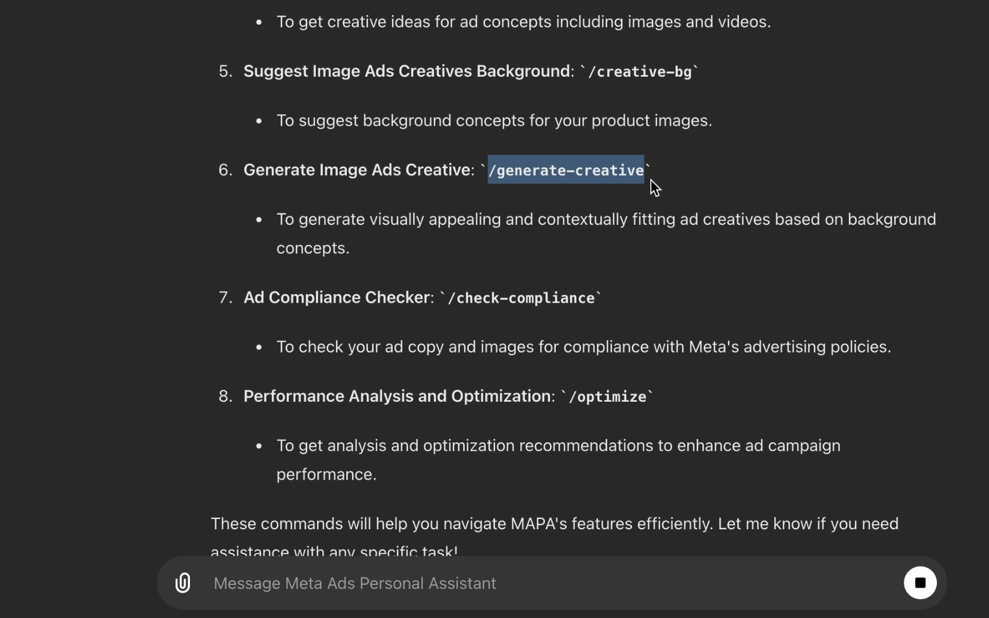
left_click(659, 223)
scroll(659, 231, "down", 8)
scroll(660, 231, "down", 15)
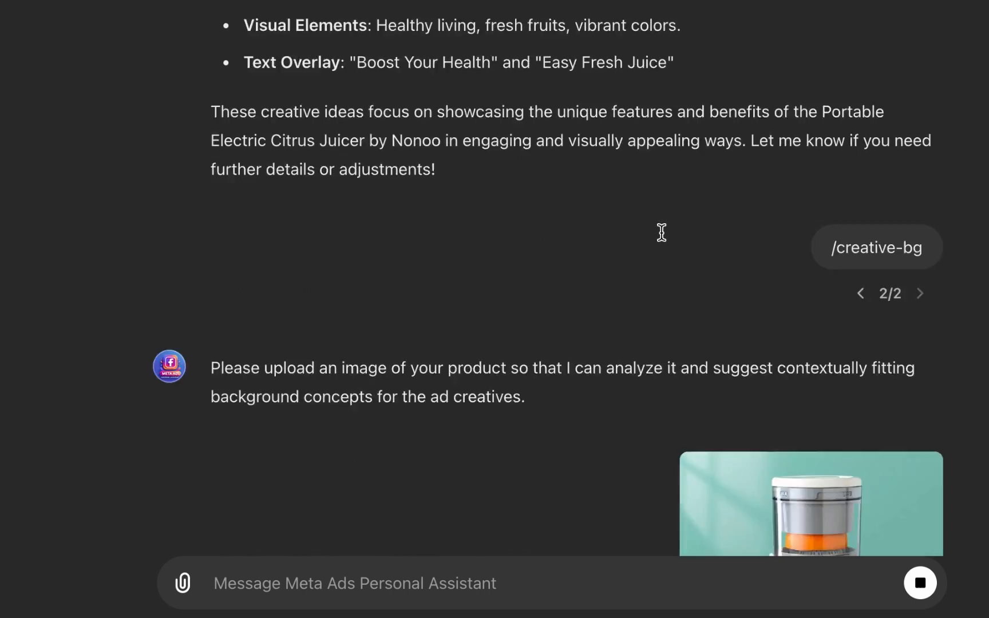
Step: Review all five background concepts, from Fresh Morning Kitchen to Health and Fitness Setup
scroll(515, 239, "up", 9)
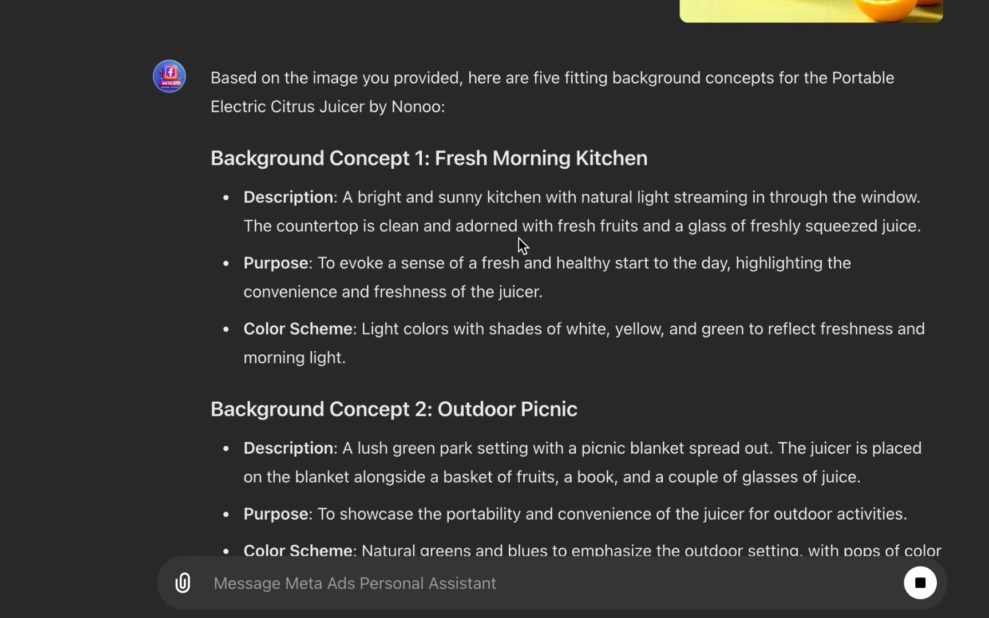
scroll(518, 238, "down", 11)
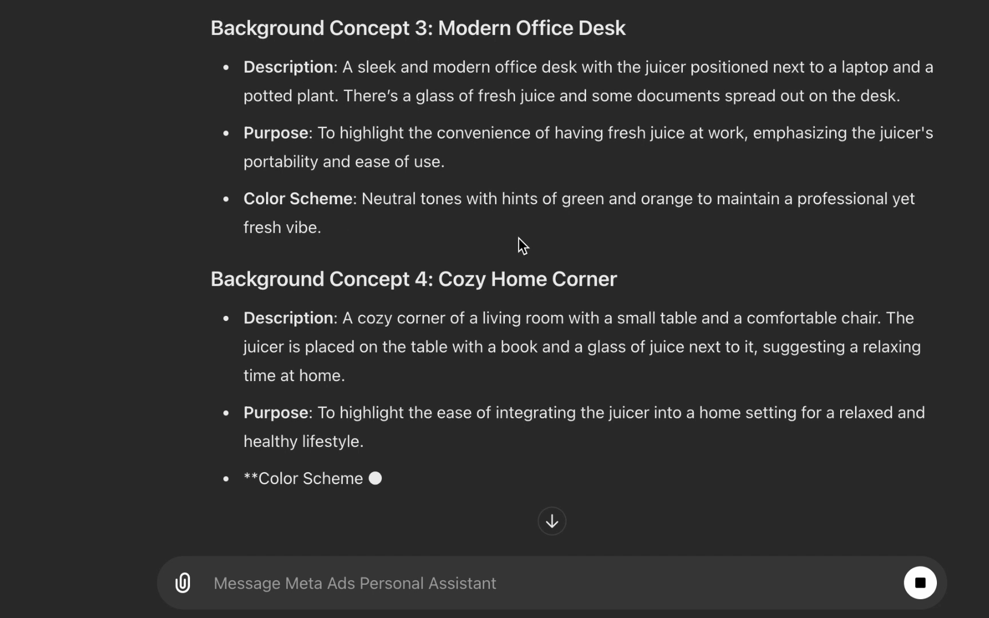
scroll(520, 243, "up", 8)
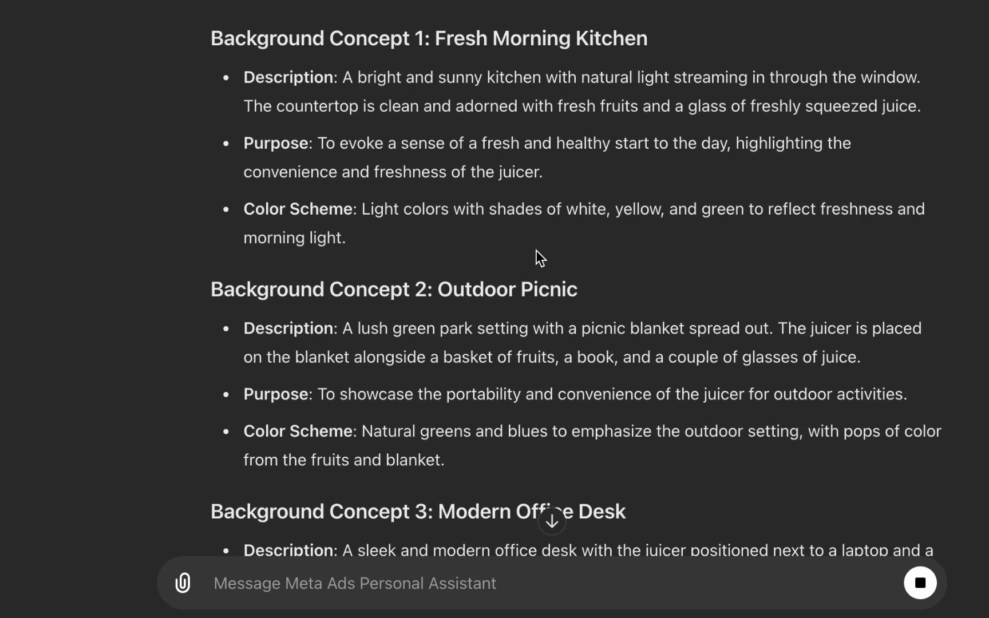
scroll(538, 251, "up", 4)
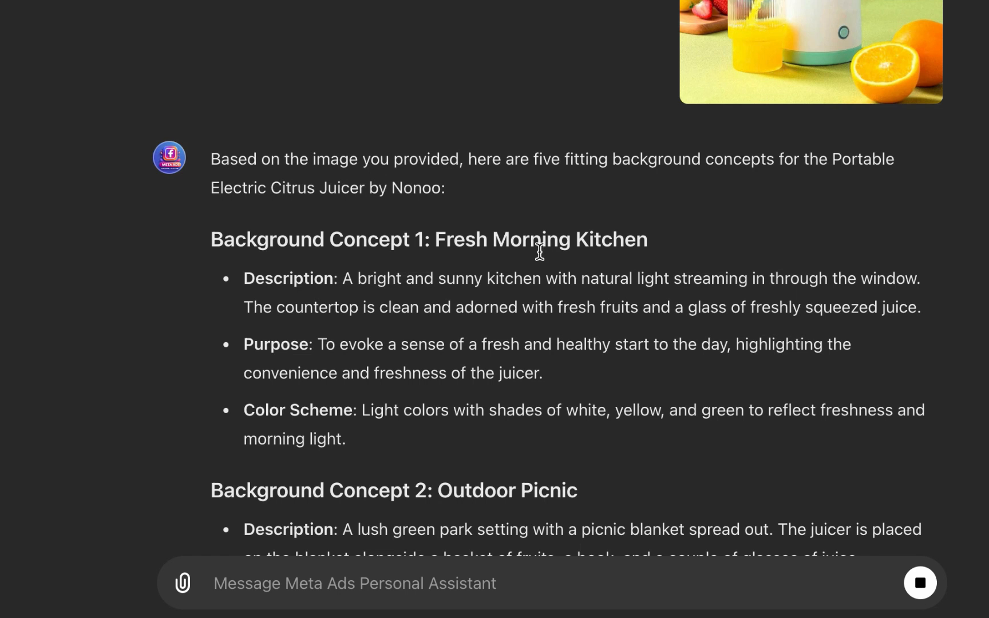
scroll(540, 250, "down", 1)
scroll(541, 248, "down", 14)
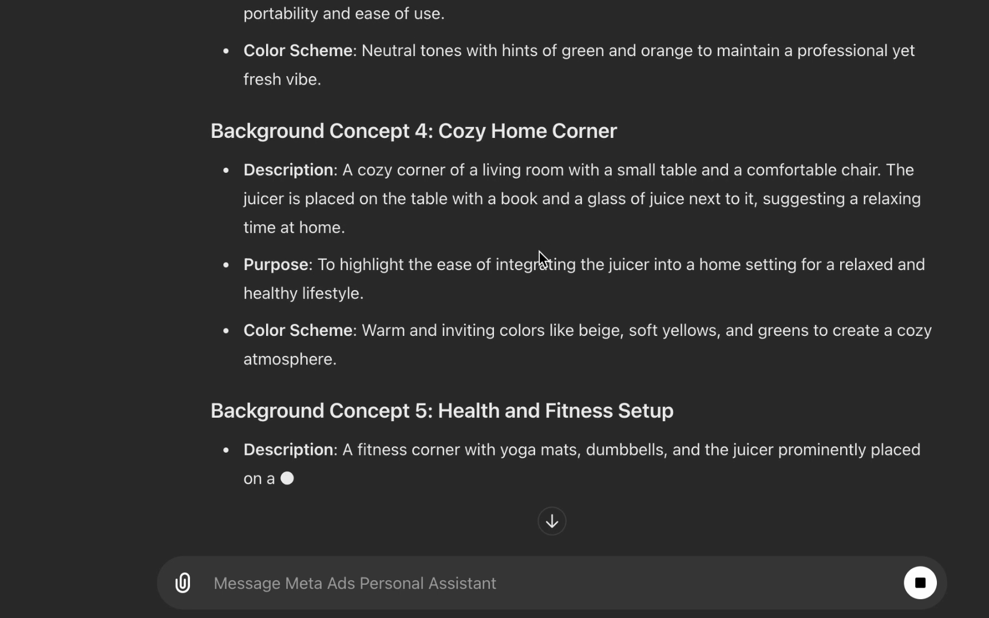
scroll(539, 251, "up", 9)
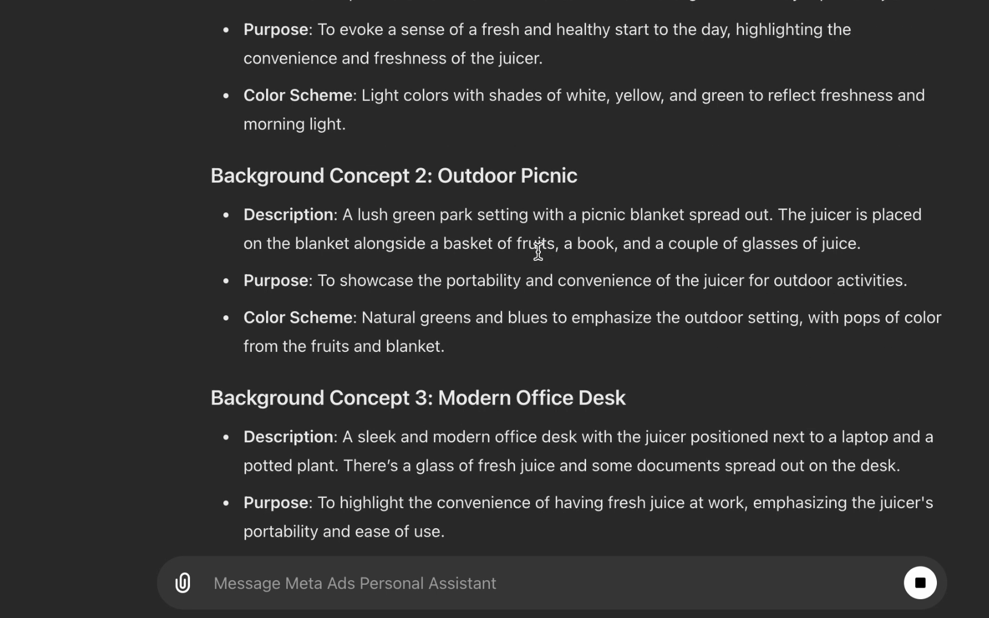
scroll(540, 250, "down", 9)
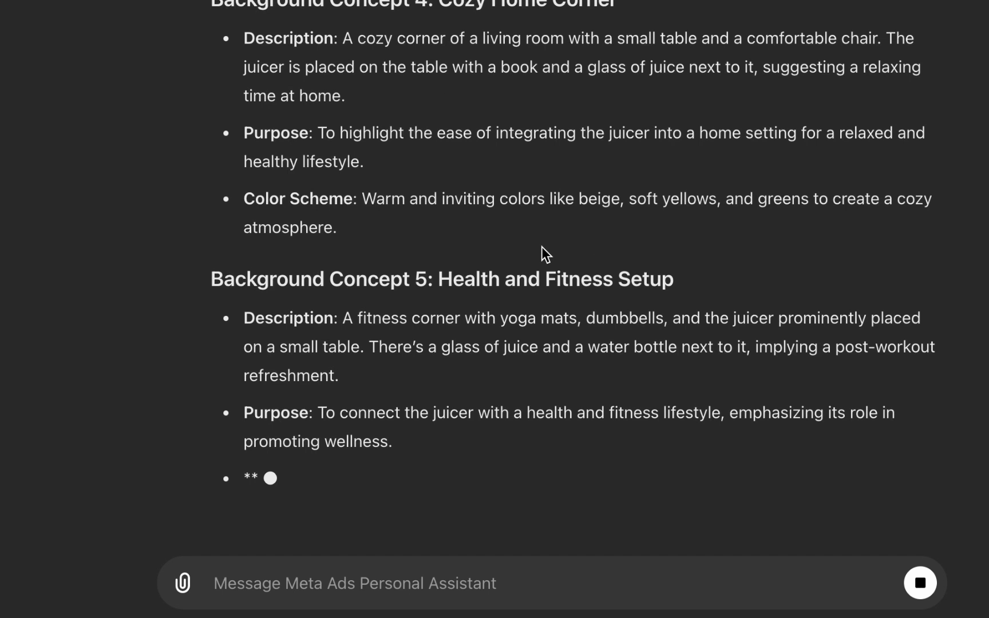
scroll(556, 243, "up", 5)
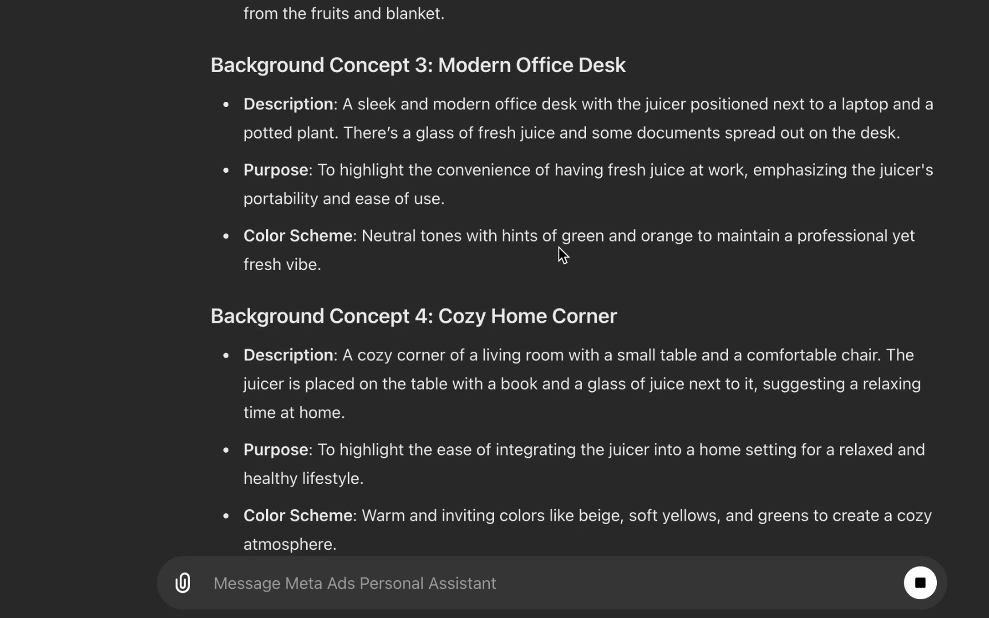
scroll(654, 333, "down", 9)
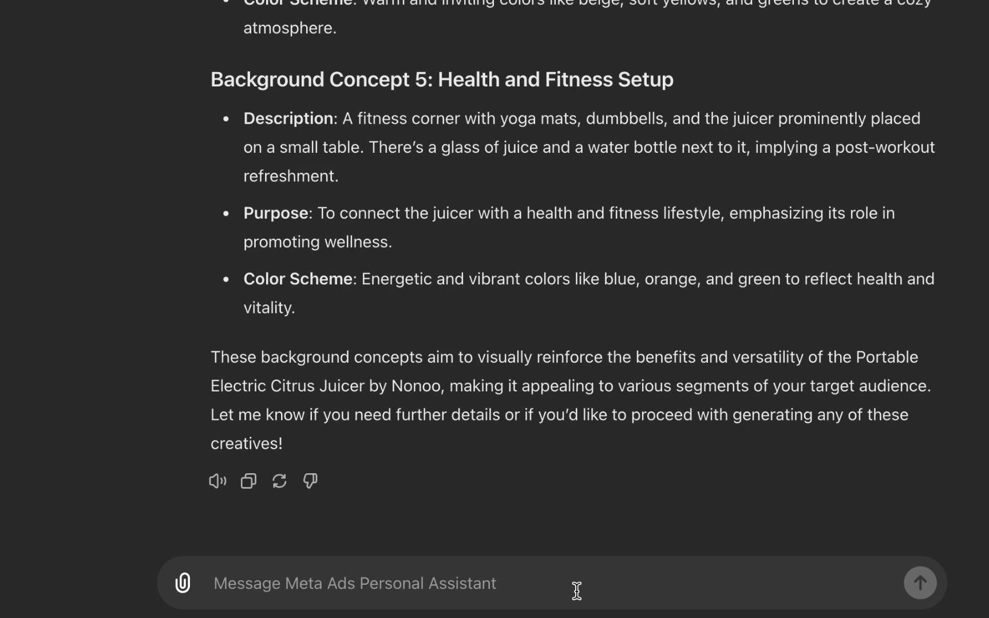
Step: Send the /generate-creative command and inspect the generated ad image of the juicer in a picnic setting
key("super+v")
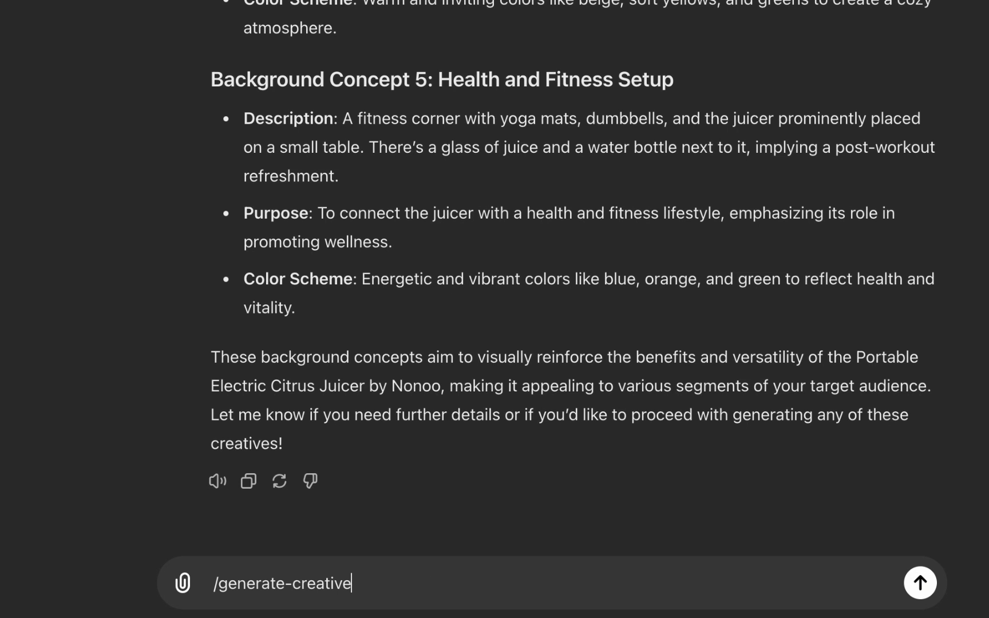
key("Return")
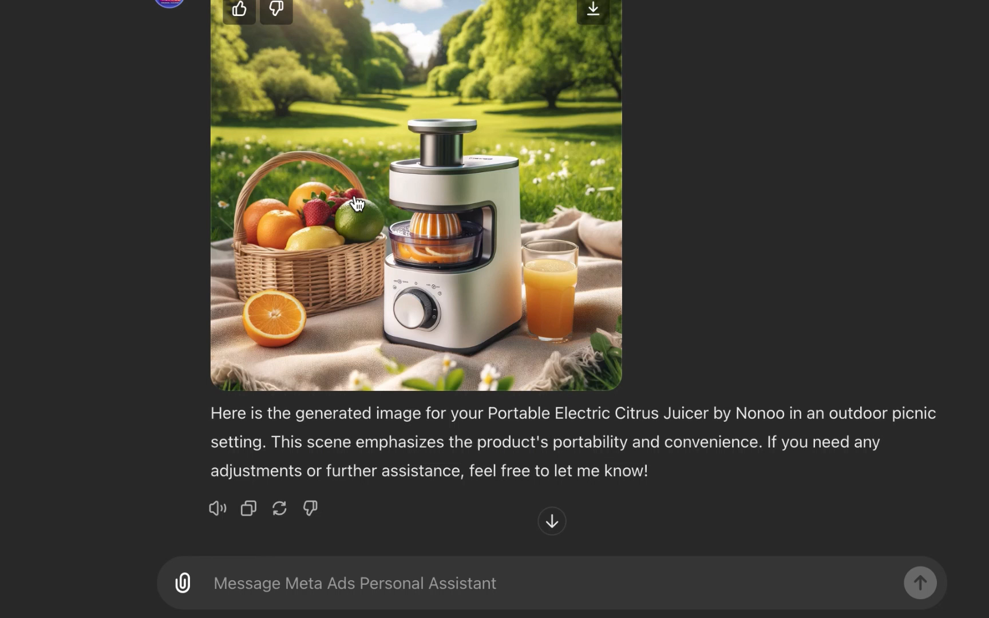
scroll(364, 233, "down", 1)
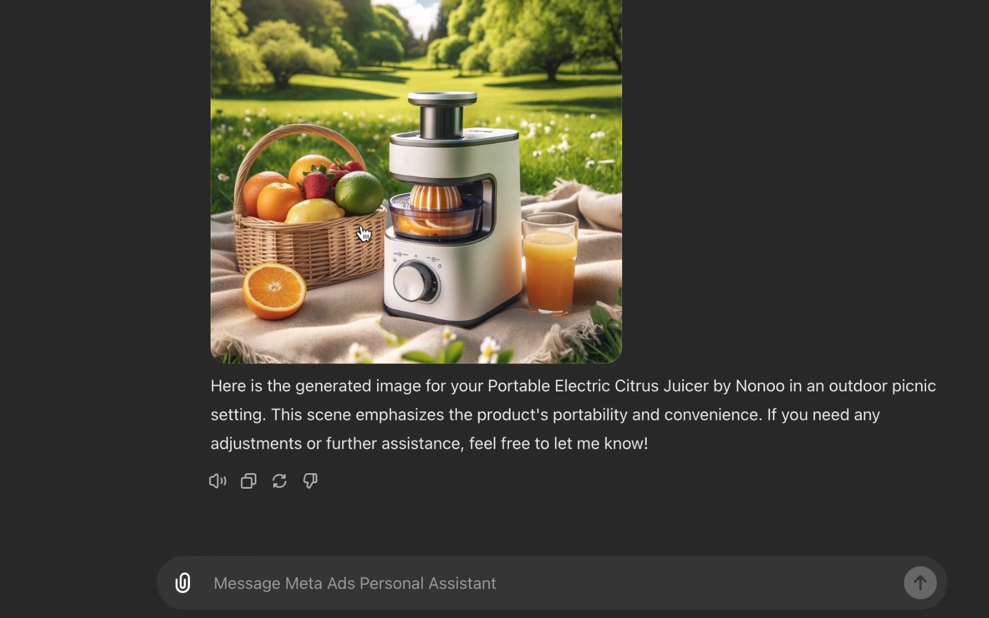
scroll(363, 233, "up", 2)
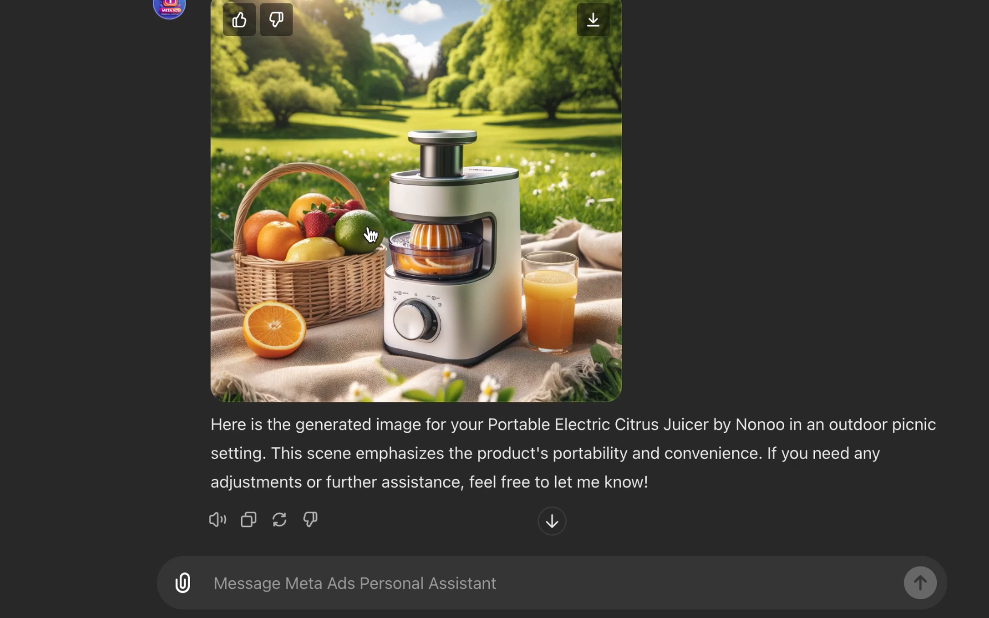
scroll(464, 238, "up", 10)
scroll(463, 232, "up", 20)
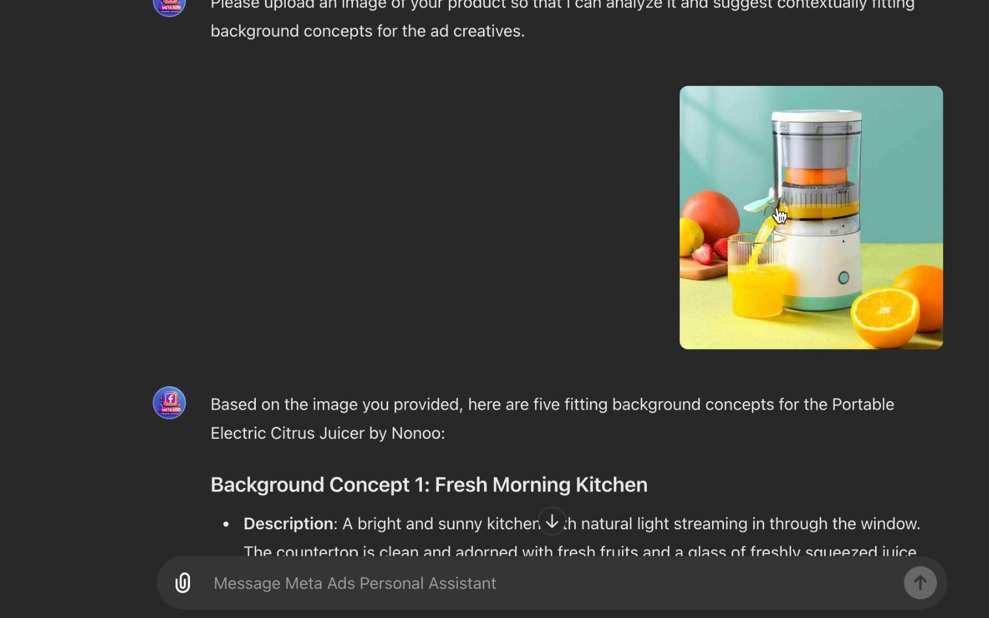
scroll(743, 252, "down", 20)
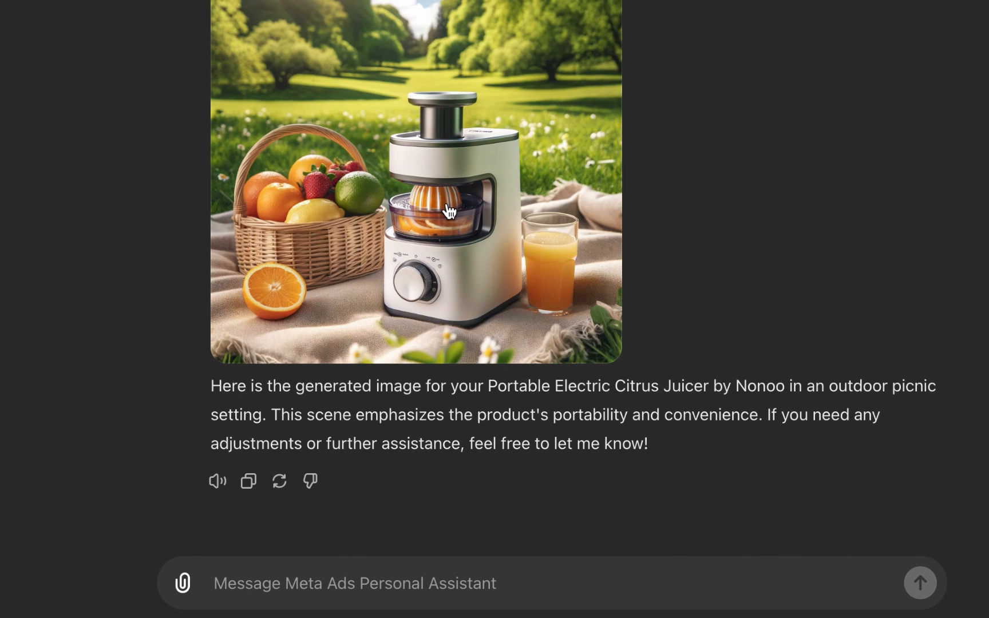
scroll(451, 215, "up", 2)
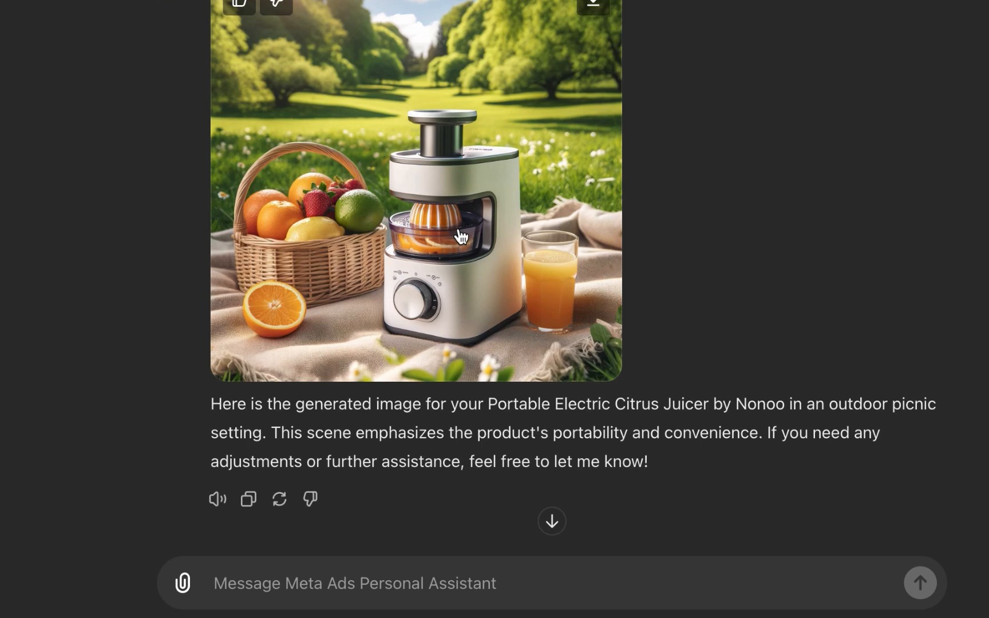
scroll(460, 226, "down", 1)
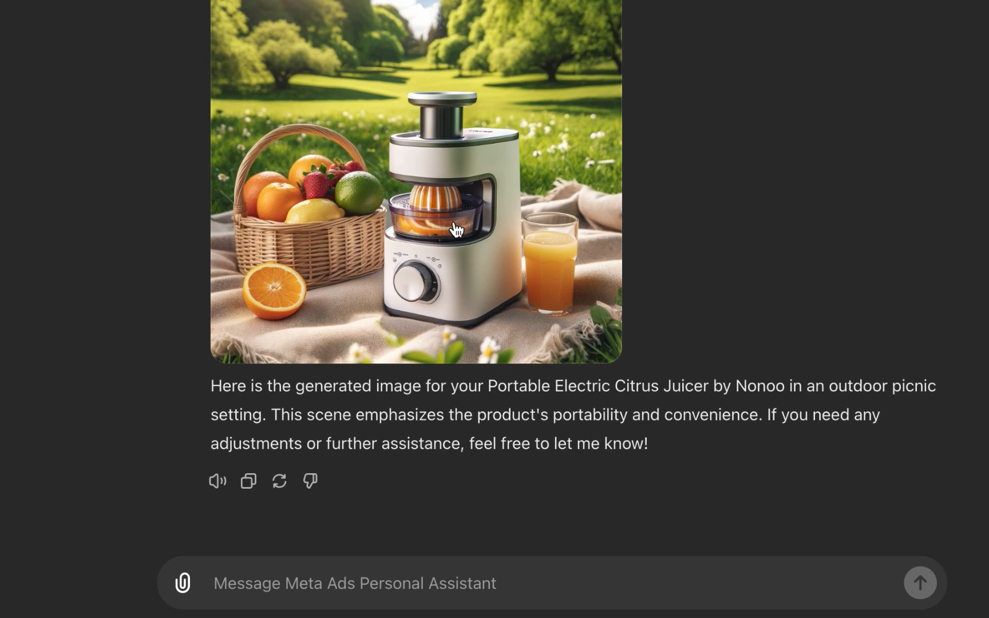
Step: Ask the assistant to generate the next image from the background ideas/concepts above
left_click(429, 583)
type("gener")
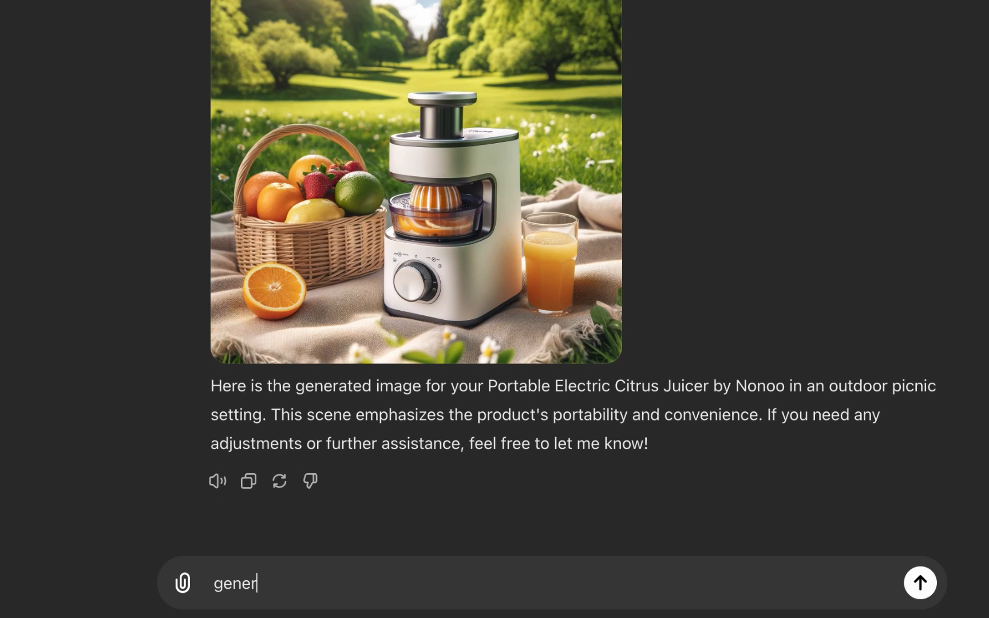
type("ate the next ")
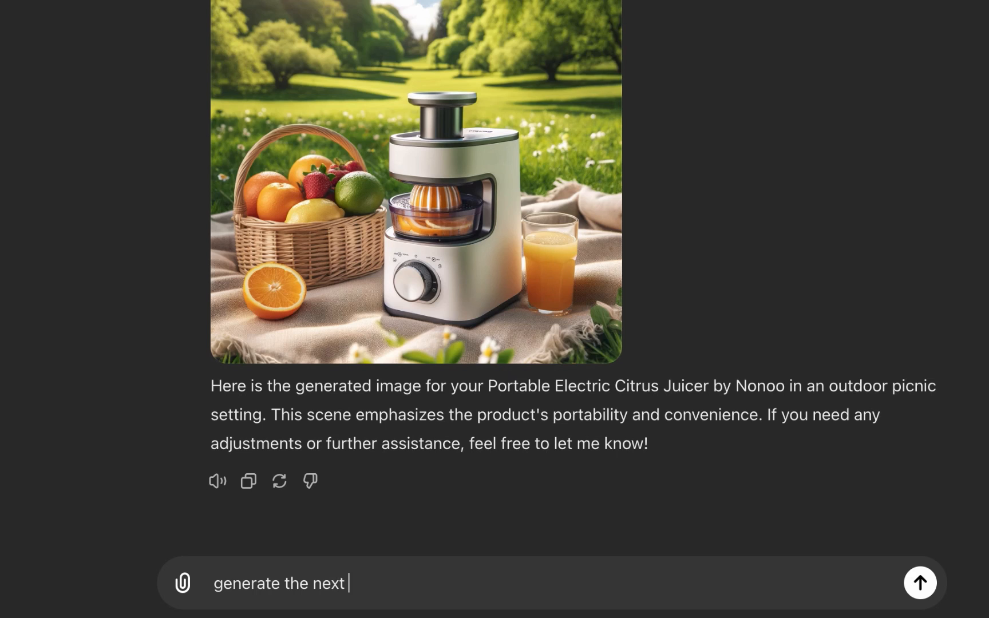
type("one")
type("m t")
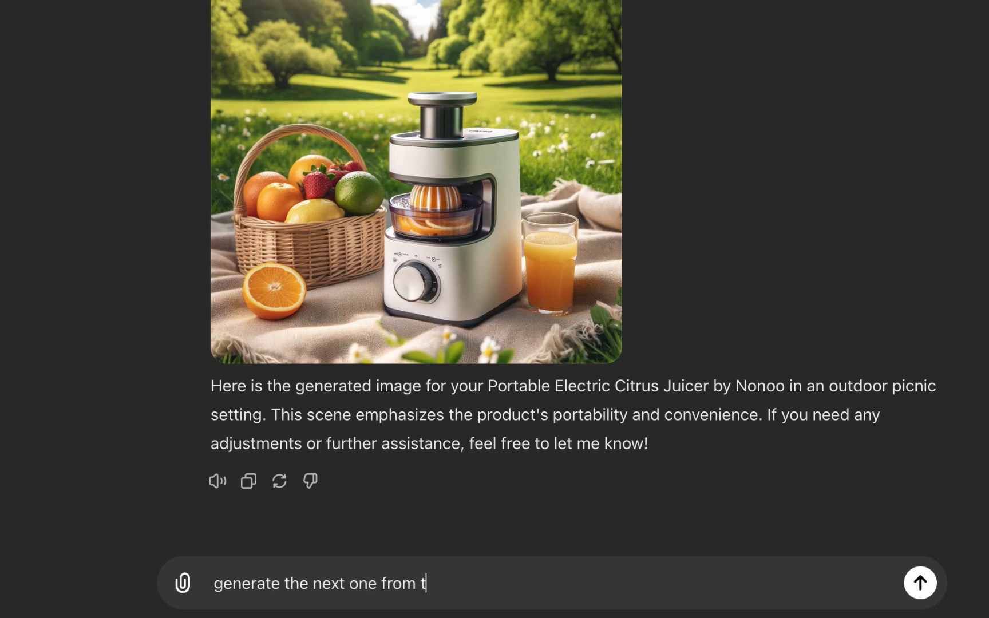
type("he background dea")
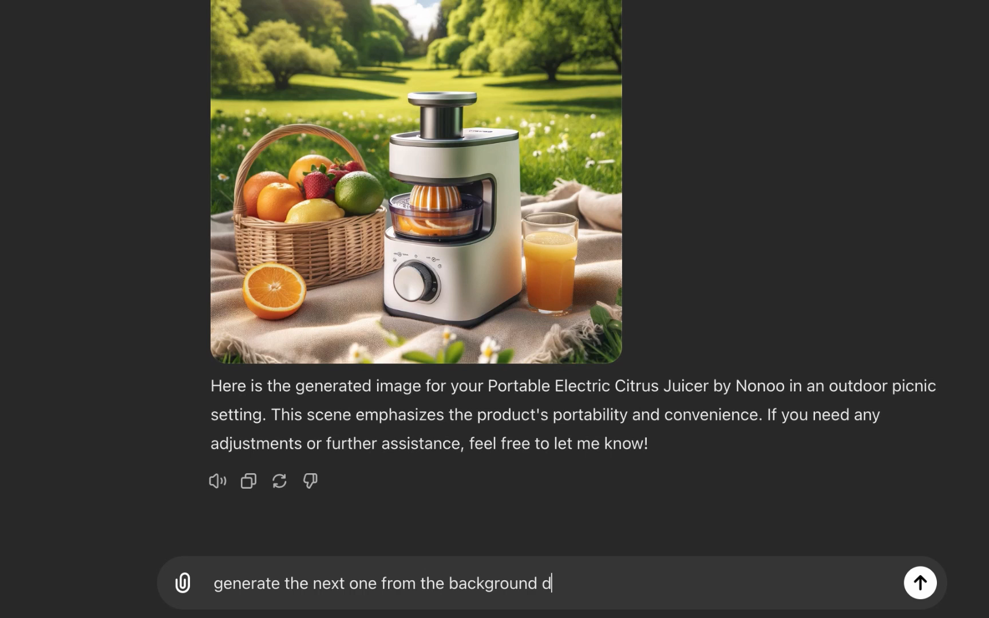
key("BackSpace")
key("BackSpace")
key("BackSpace")
type("ideas/conc")
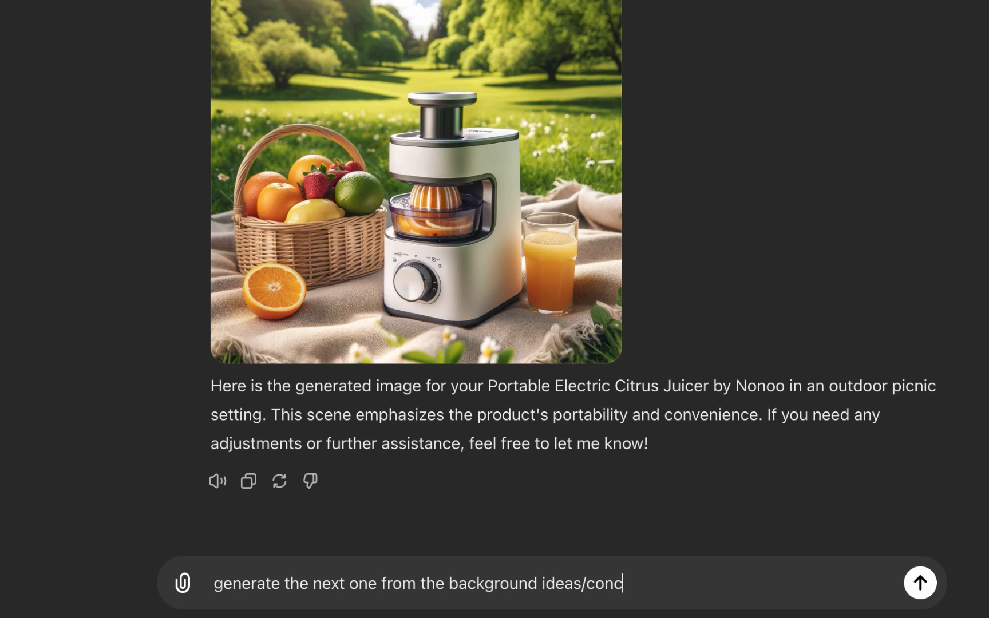
type("epts above")
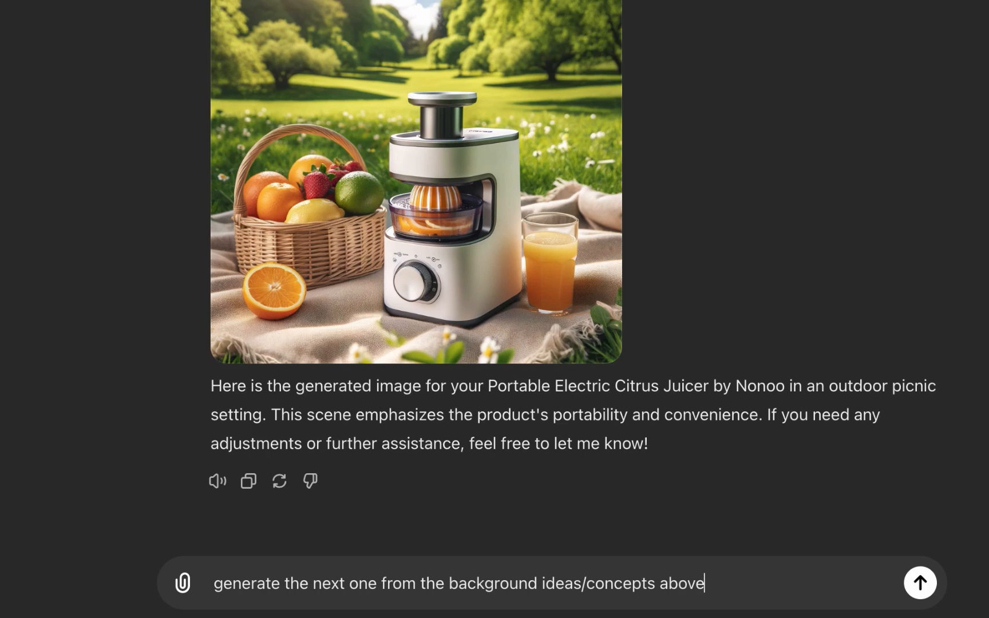
key("Return")
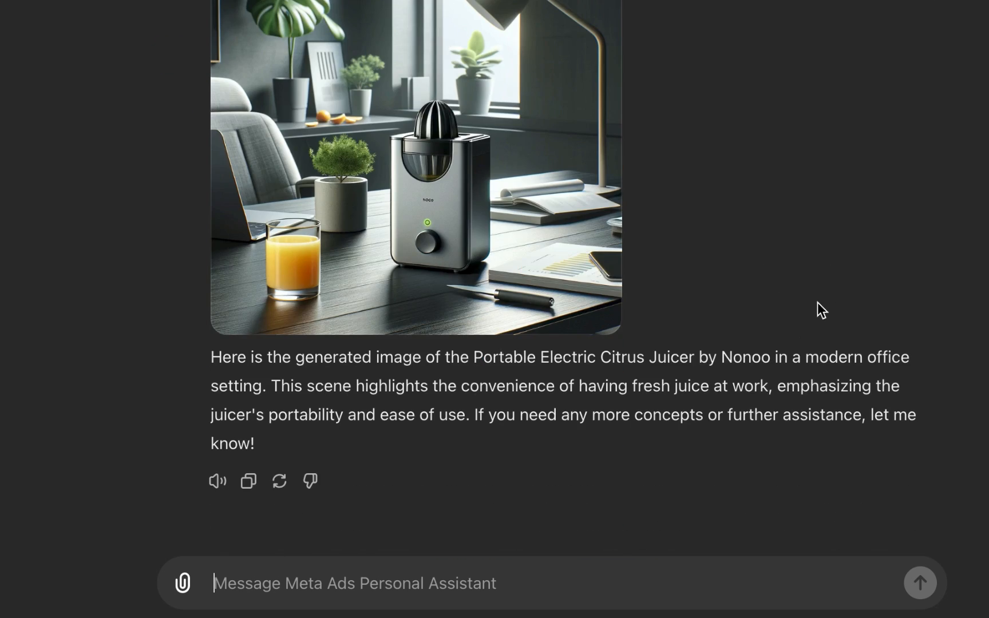
Step: Scroll through the background concepts and the new generated image reply in the conversation
scroll(726, 304, "up", 20)
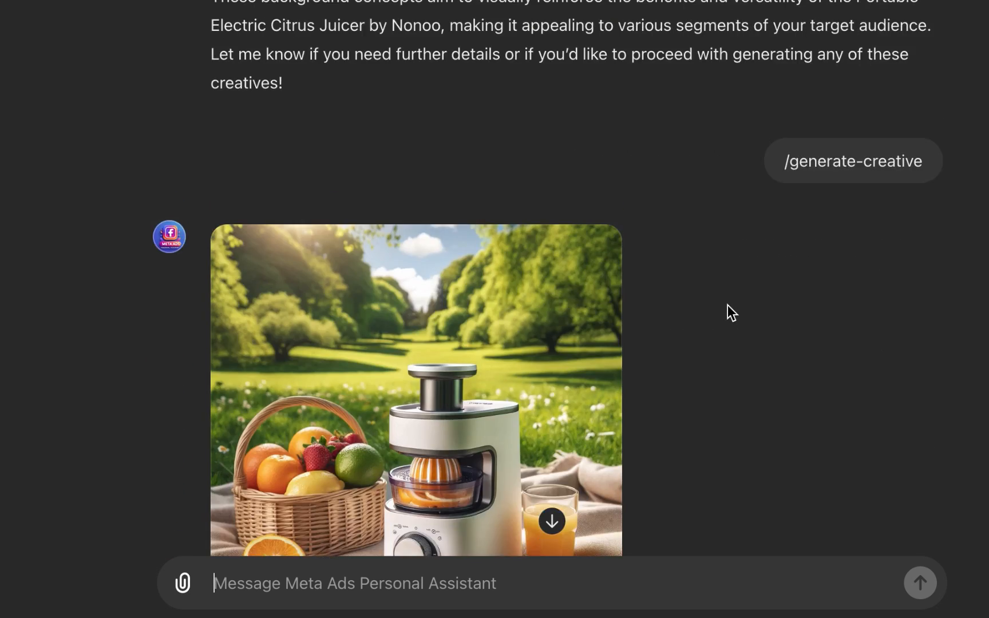
scroll(730, 305, "up", 10)
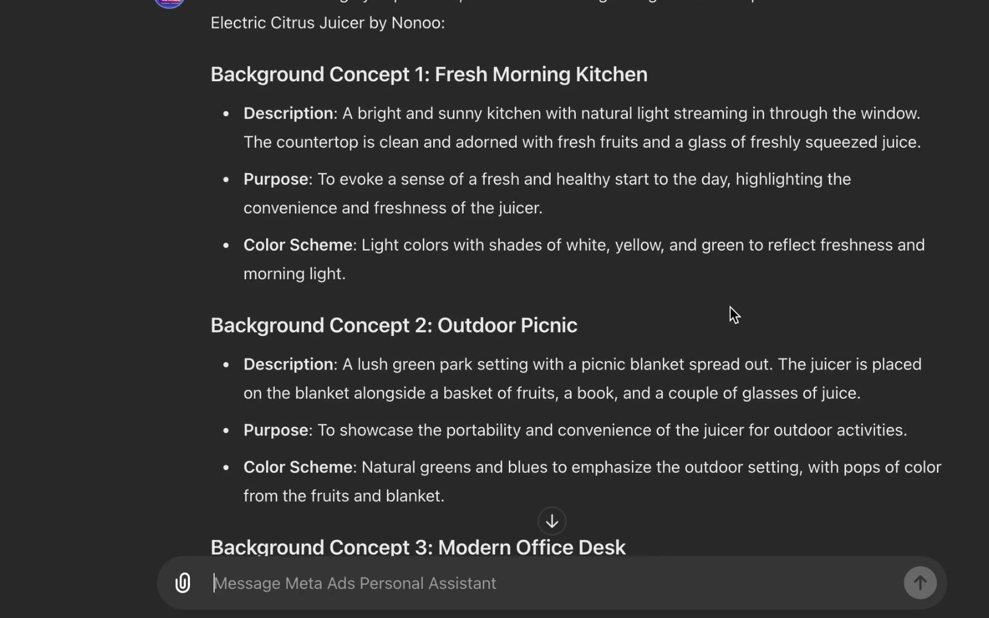
scroll(729, 307, "down", 15)
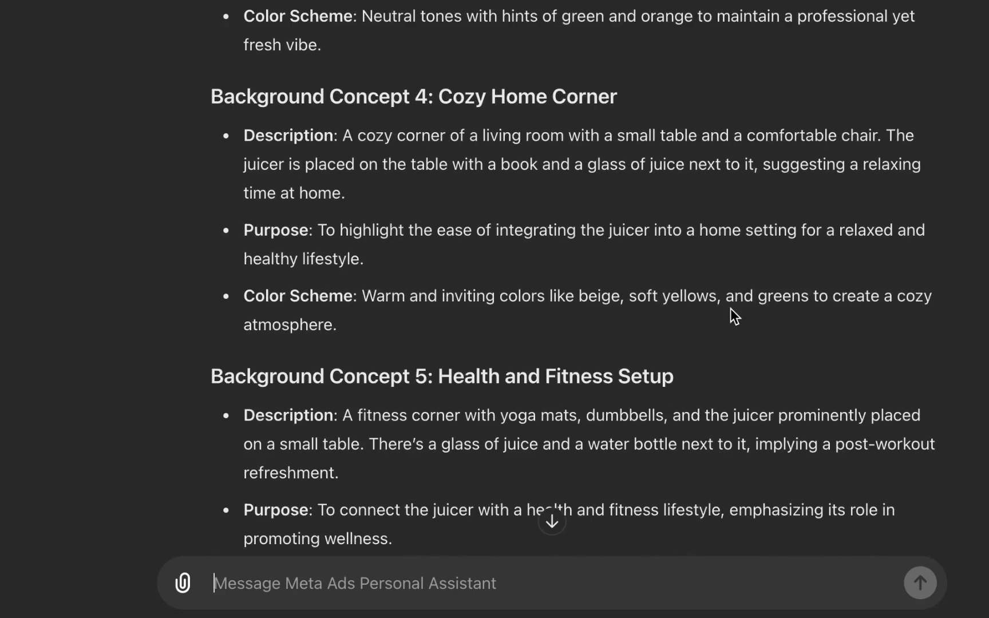
scroll(730, 308, "up", 3)
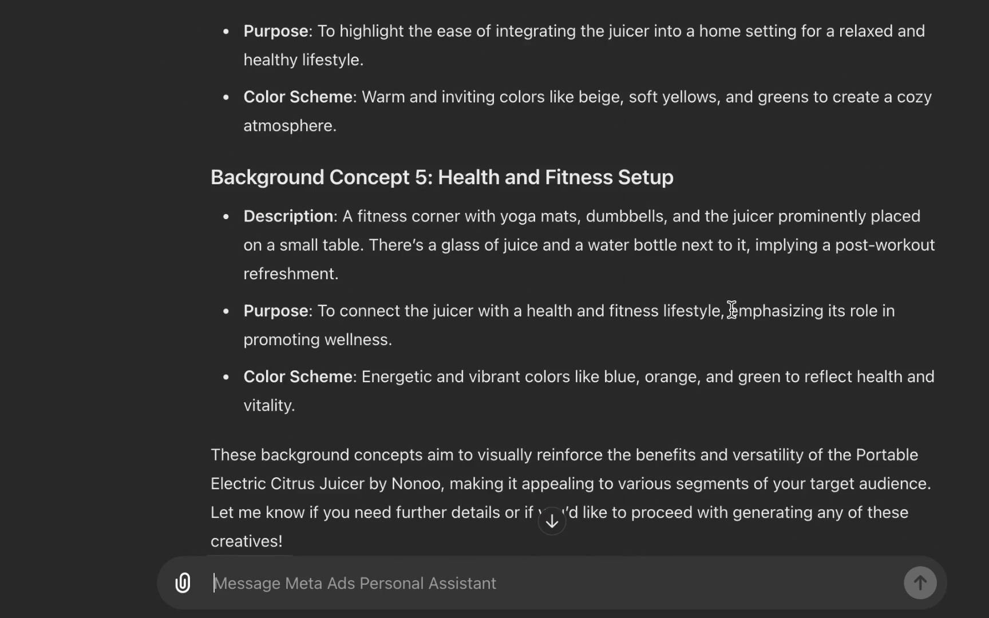
scroll(731, 309, "down", 20)
scroll(732, 310, "up", 10)
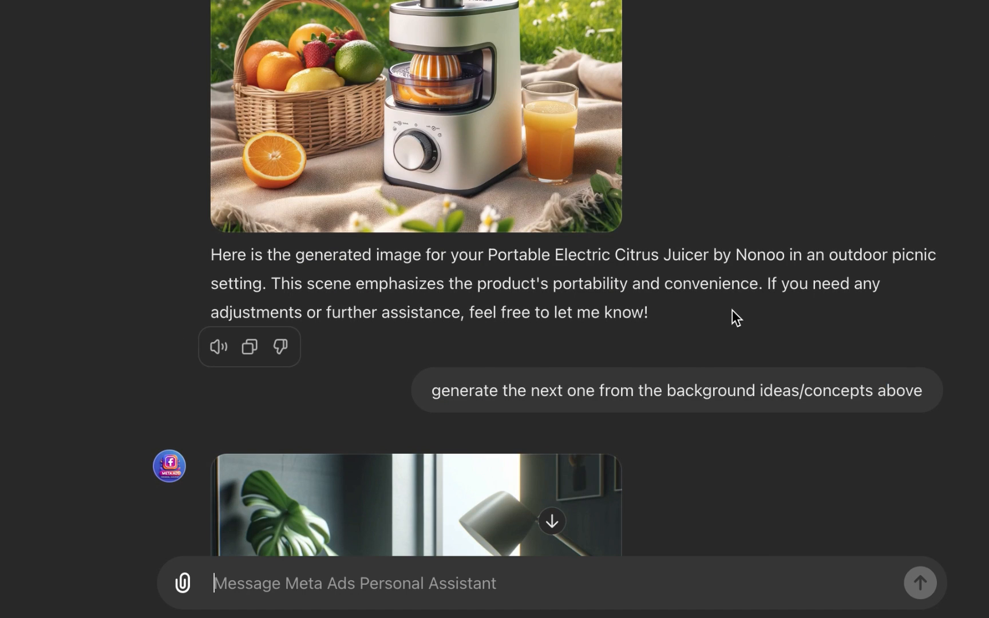
scroll(731, 310, "up", 2)
scroll(732, 312, "up", 3)
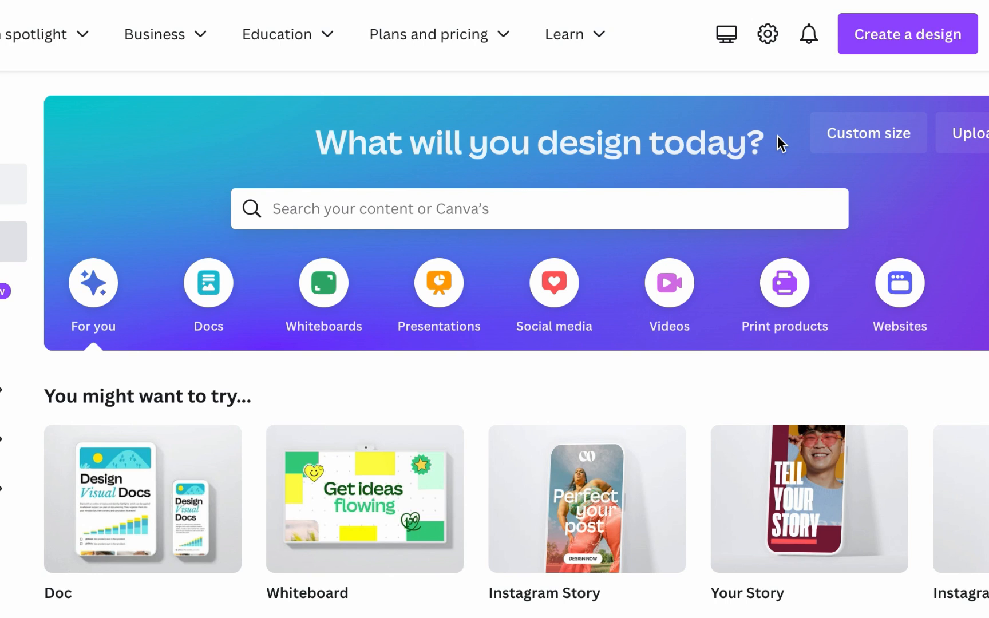
Step: Create a new Facebook Feed Ad design
left_click(918, 40)
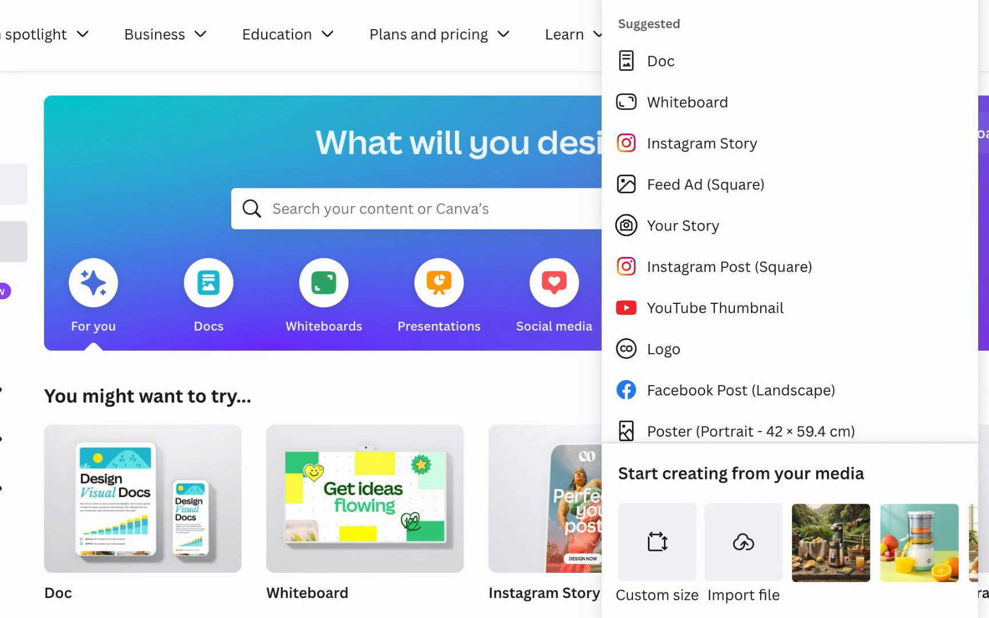
type("face")
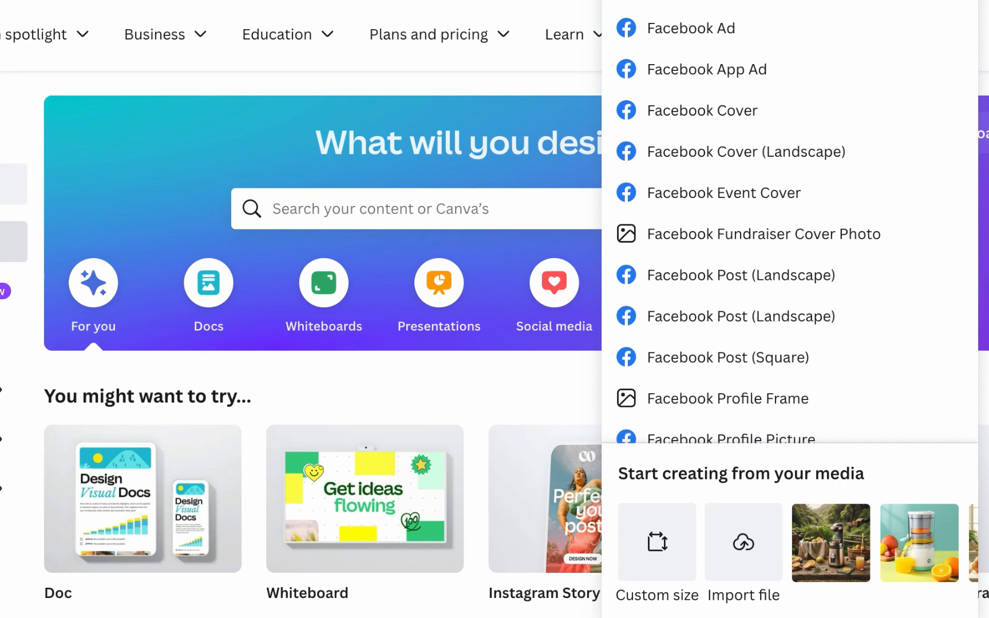
type("book")
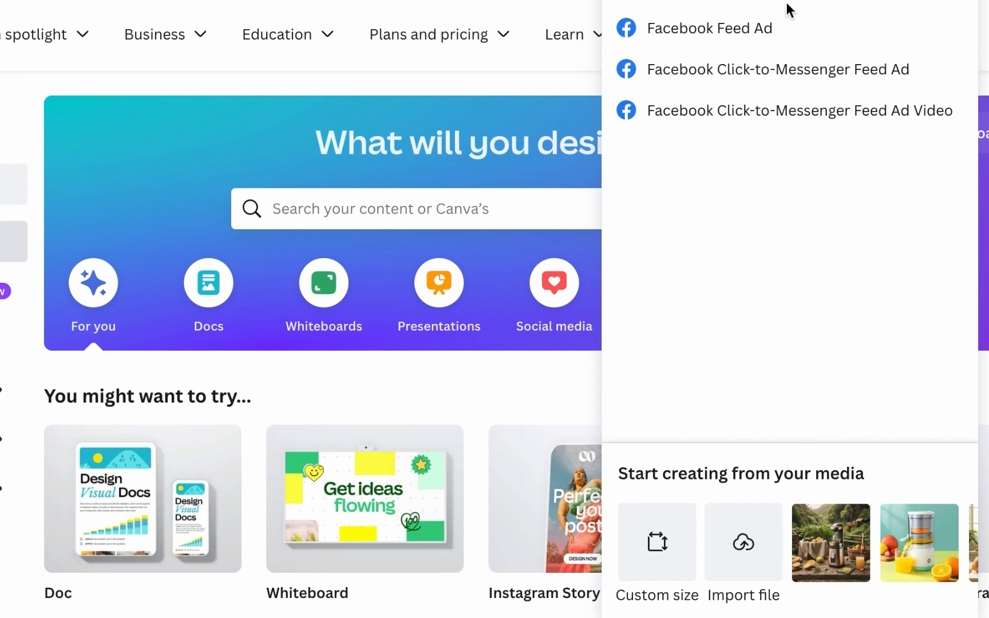
left_click(777, 39)
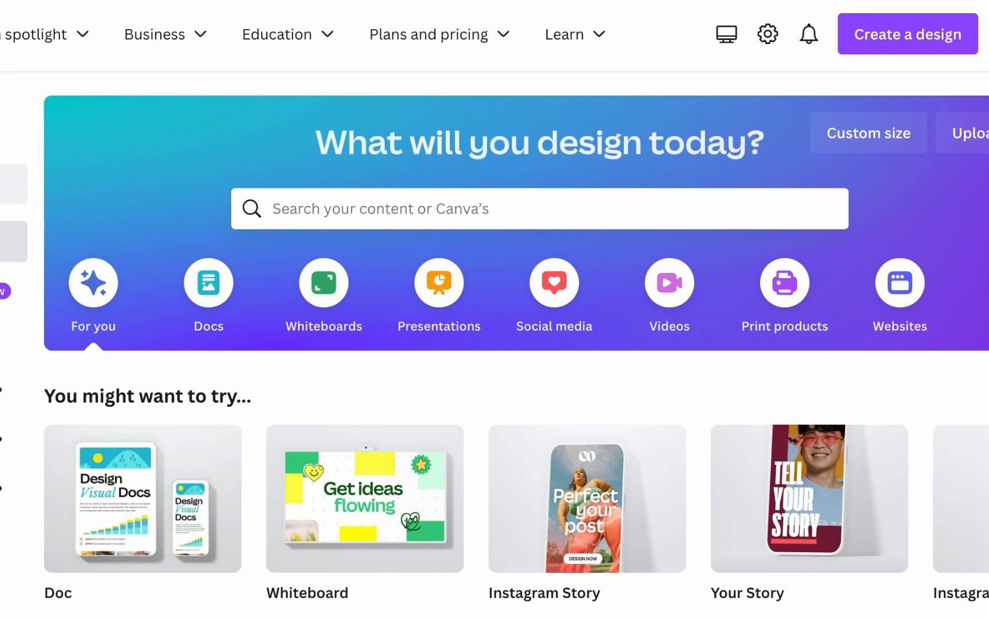
left_click(501, 40)
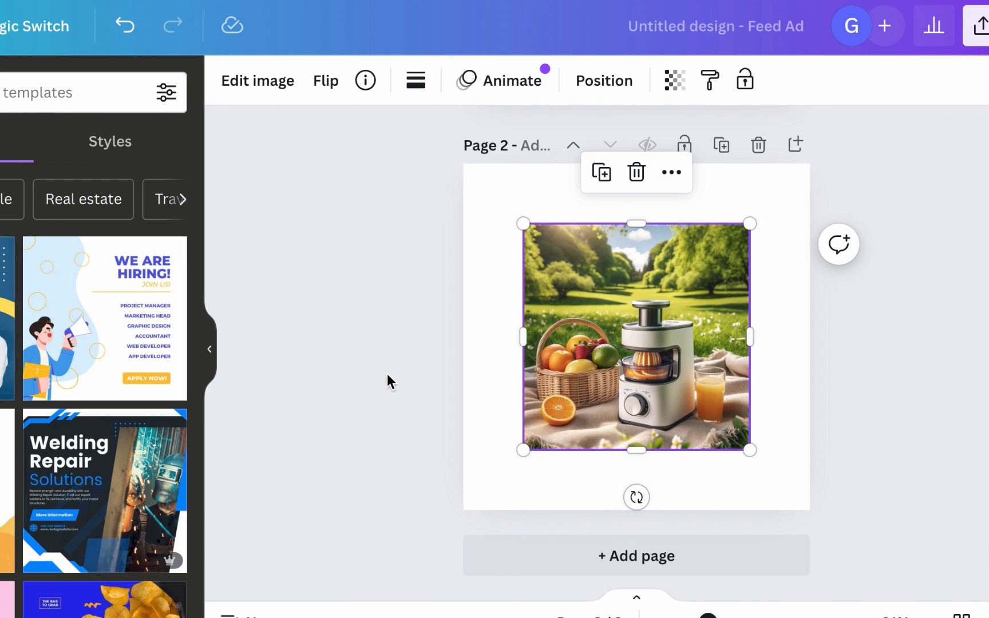
Step: Move and enlarge the office-desk juicer image on page 1 so it fills the whole page
left_click(387, 374)
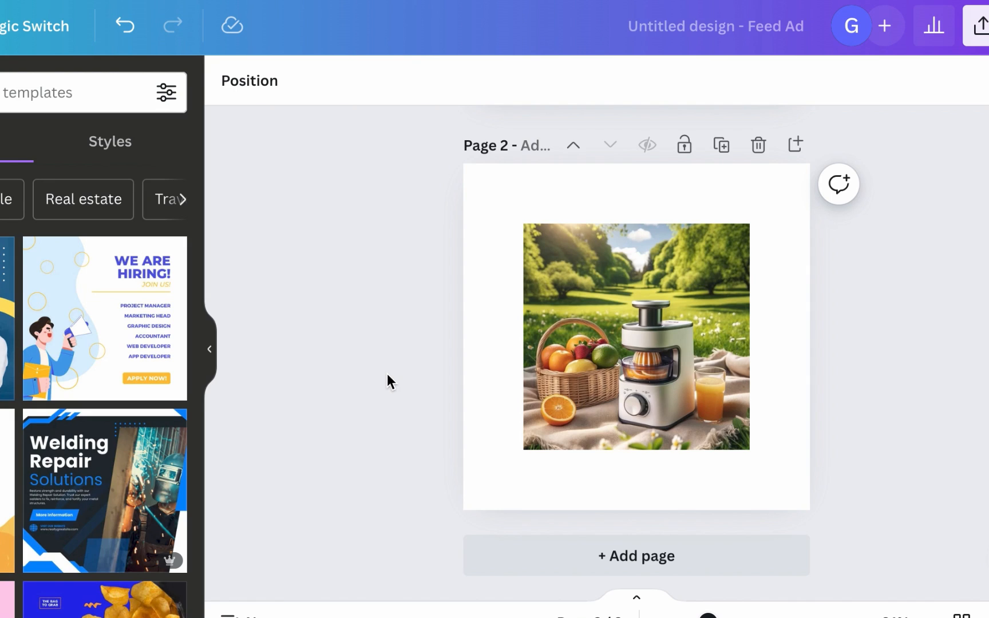
scroll(387, 374, "up", 1)
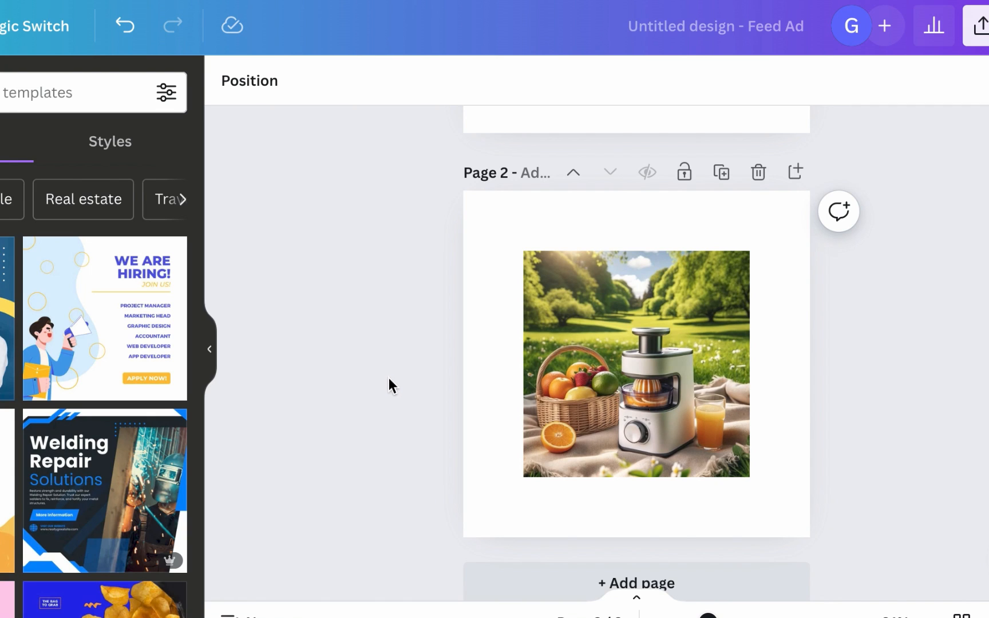
scroll(392, 386, "up", 5)
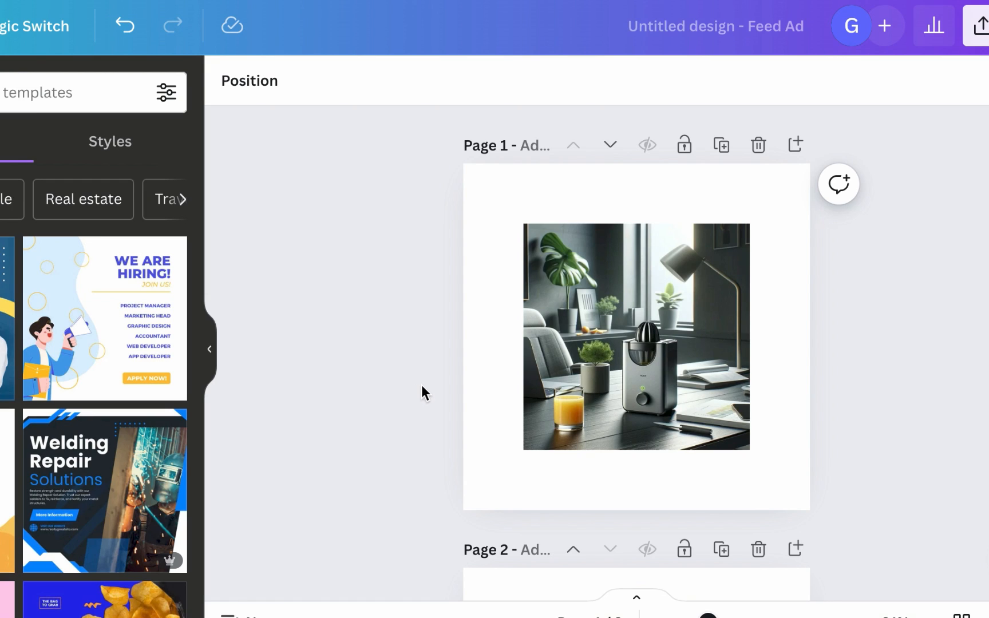
left_click(619, 334)
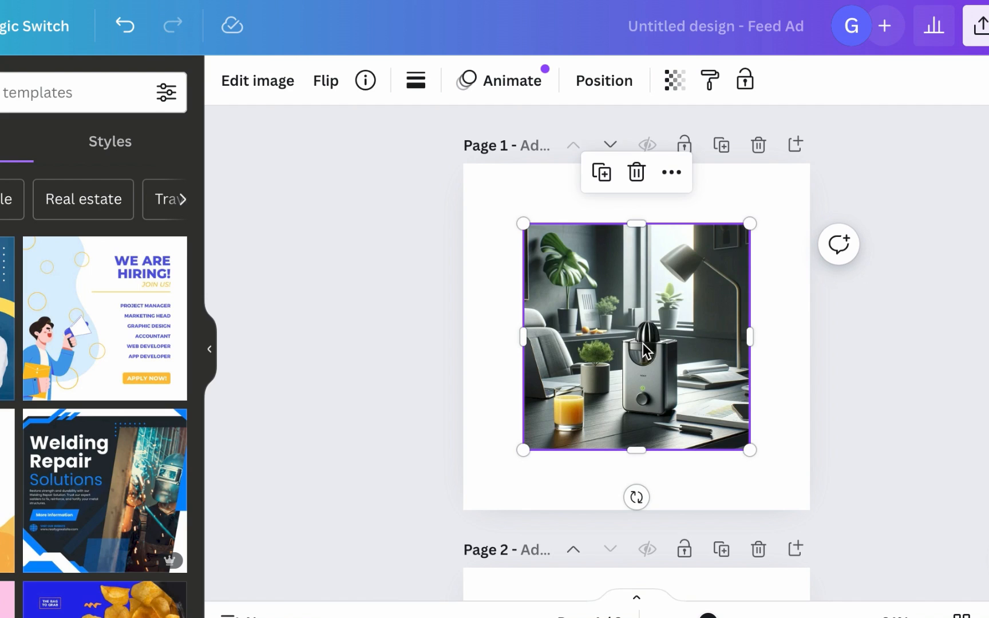
left_click_drag(627, 323, 579, 276)
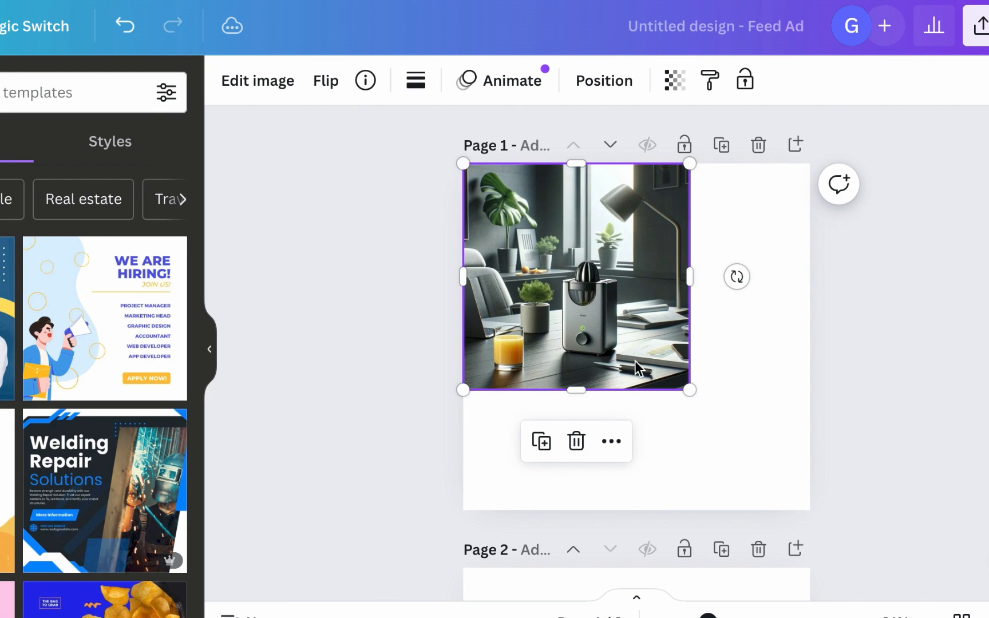
left_click_drag(690, 390, 814, 492)
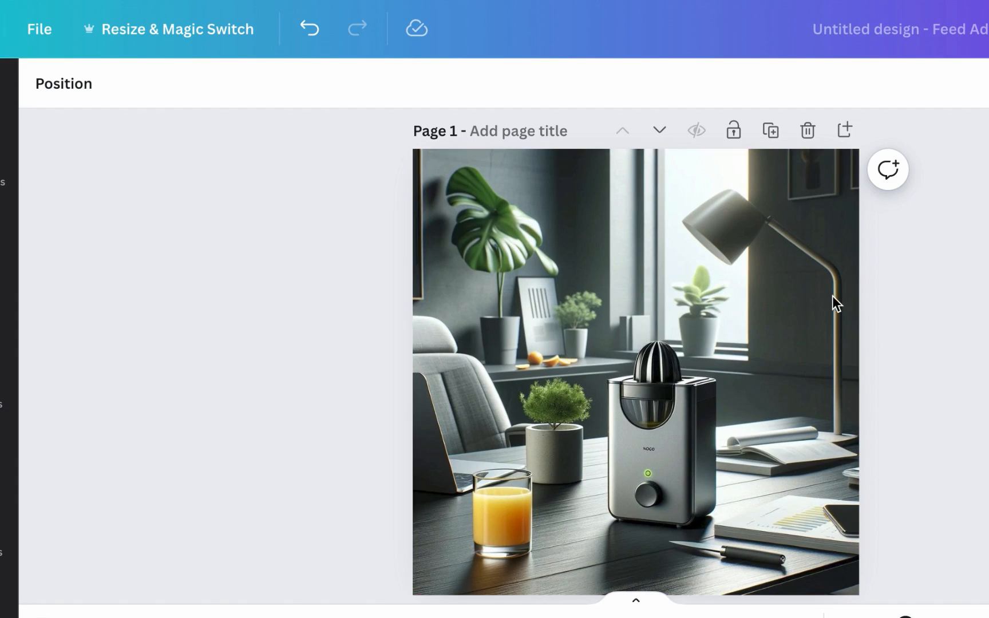
left_click(689, 248)
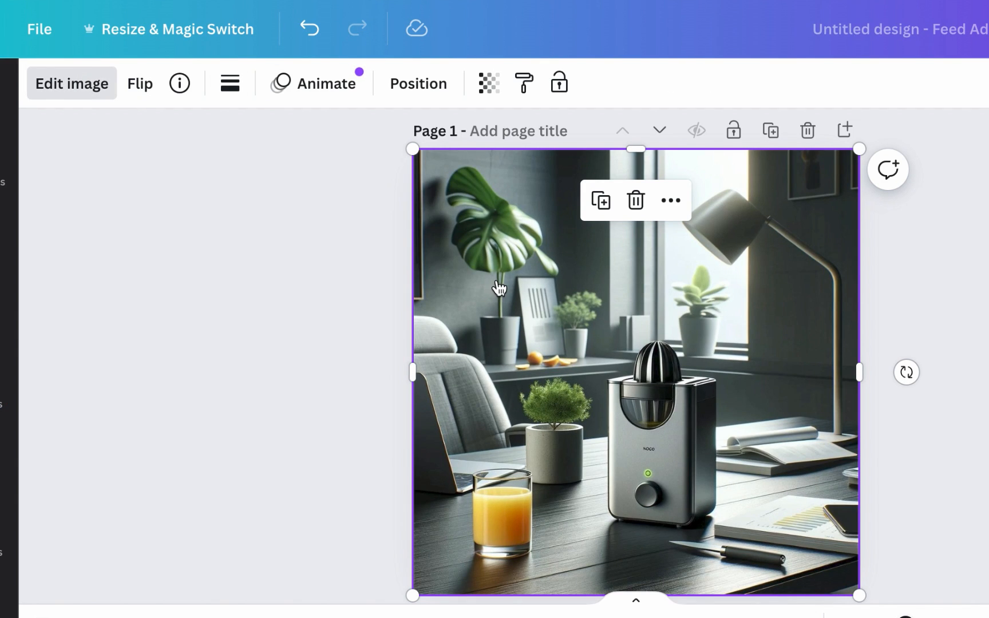
Step: Use Magic Grab to separate the juicer from the office-desk image and delete it
left_click(103, 90)
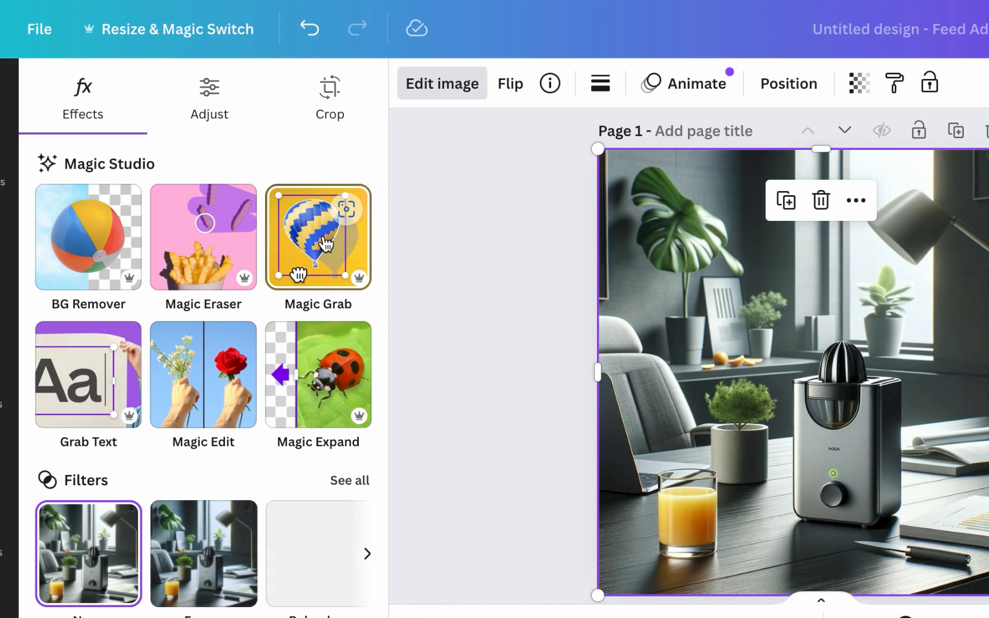
left_click(322, 236)
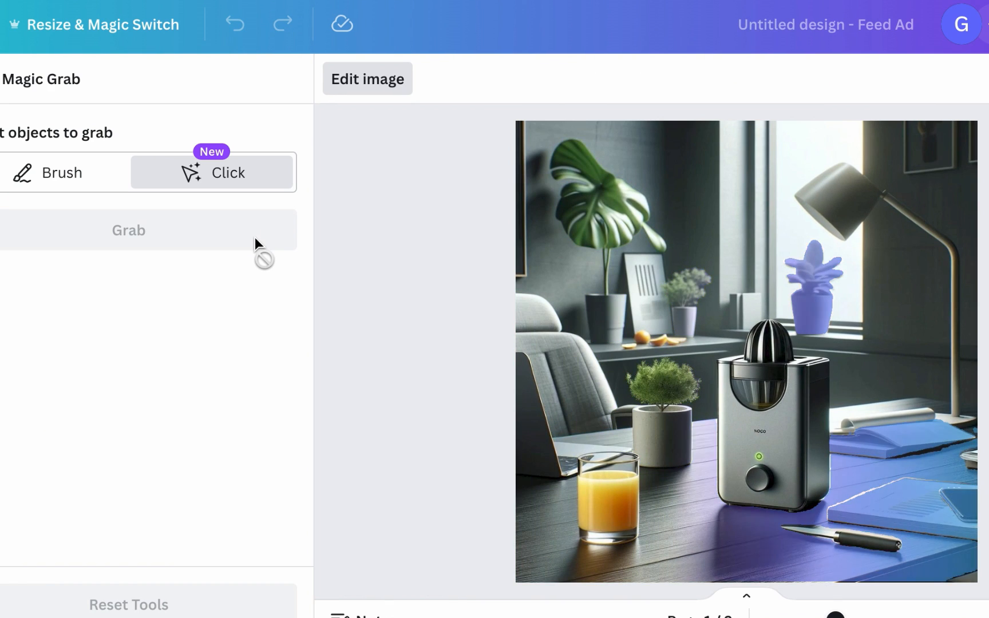
left_click(779, 433)
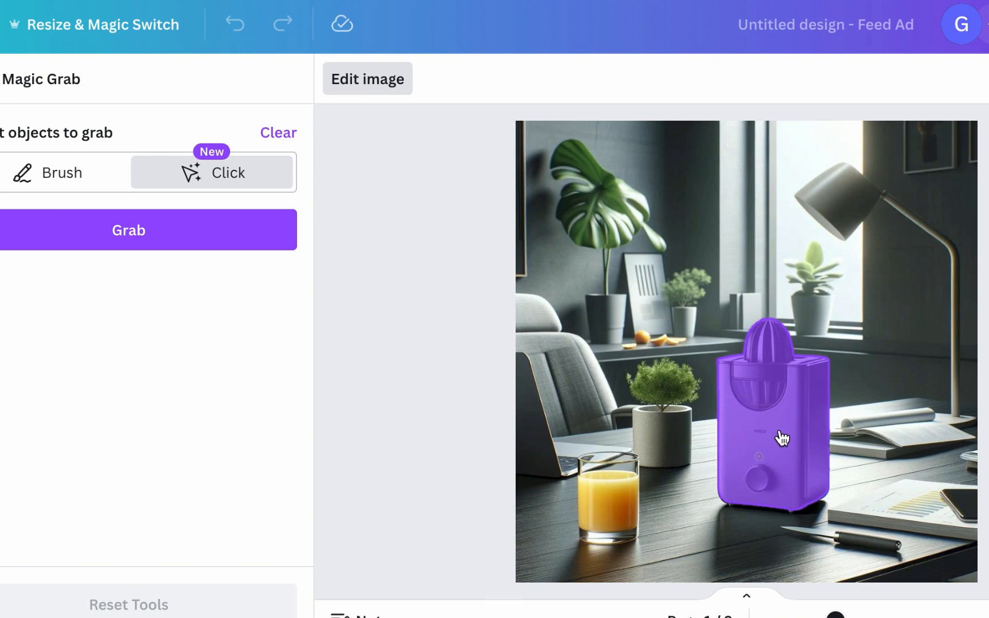
left_click(148, 229)
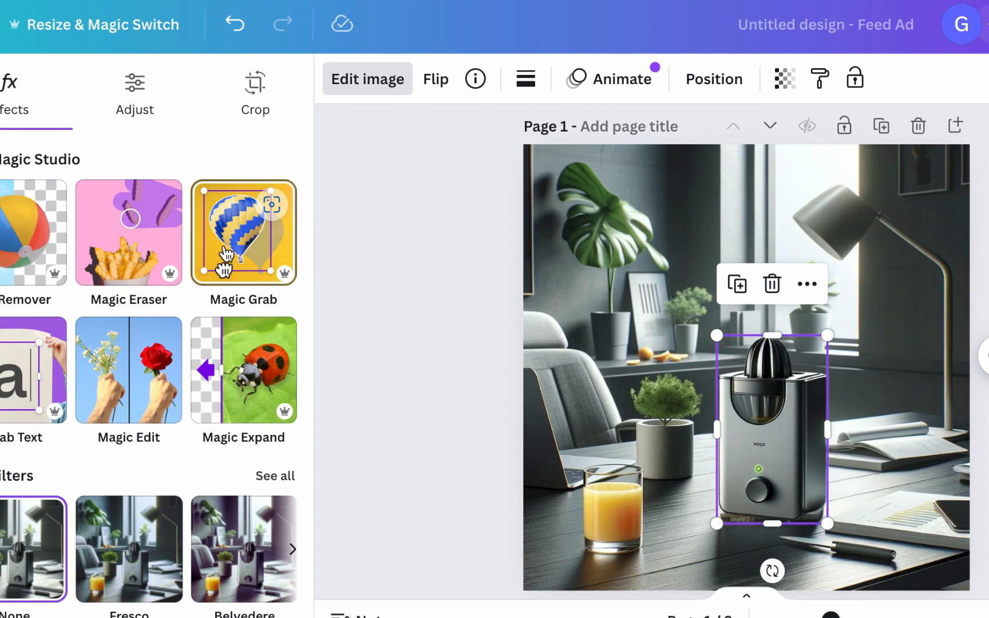
key("Delete")
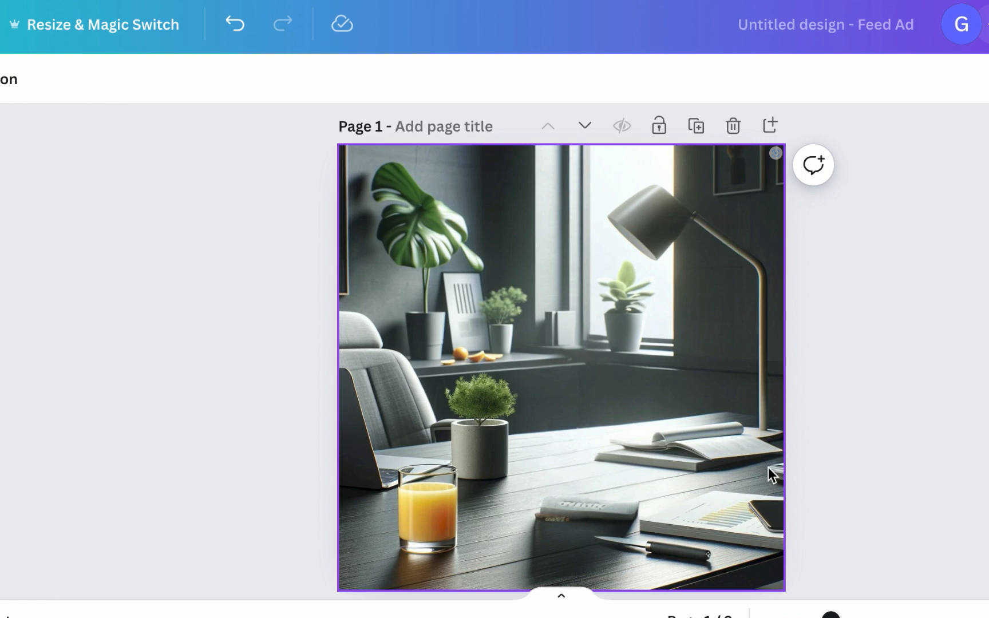
Step: Compare the emptied office background on page 1 with the picnic image on page 2
left_click(577, 495)
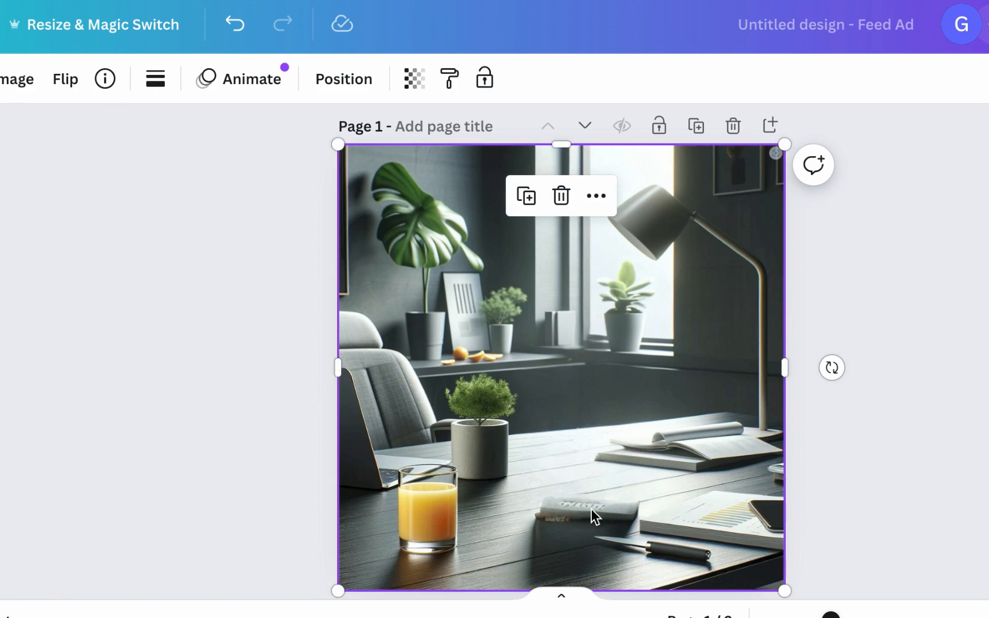
scroll(686, 461, "down", 5)
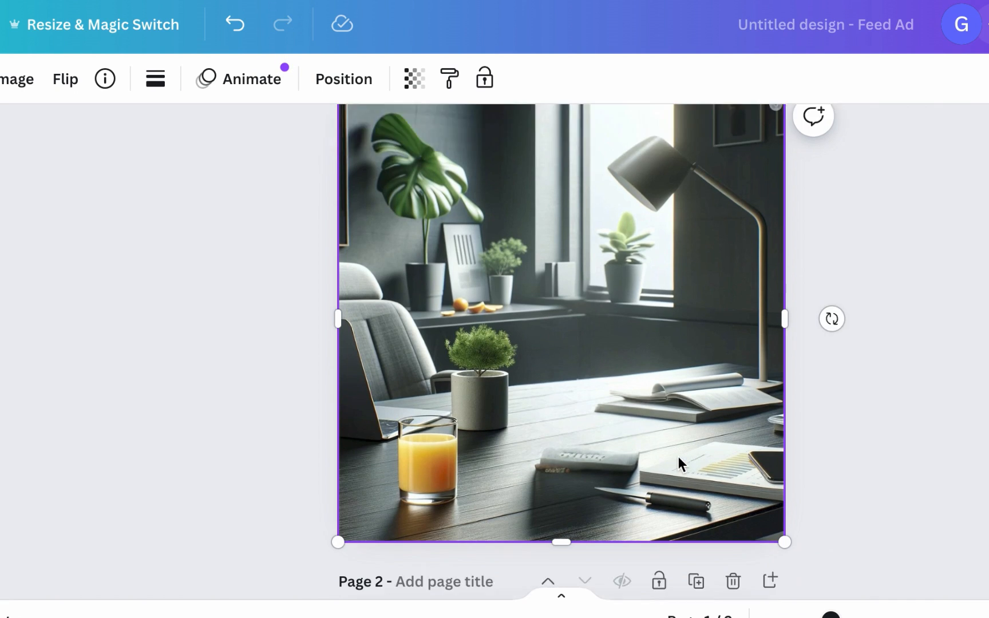
scroll(687, 461, "up", 2)
scroll(708, 484, "down", 4)
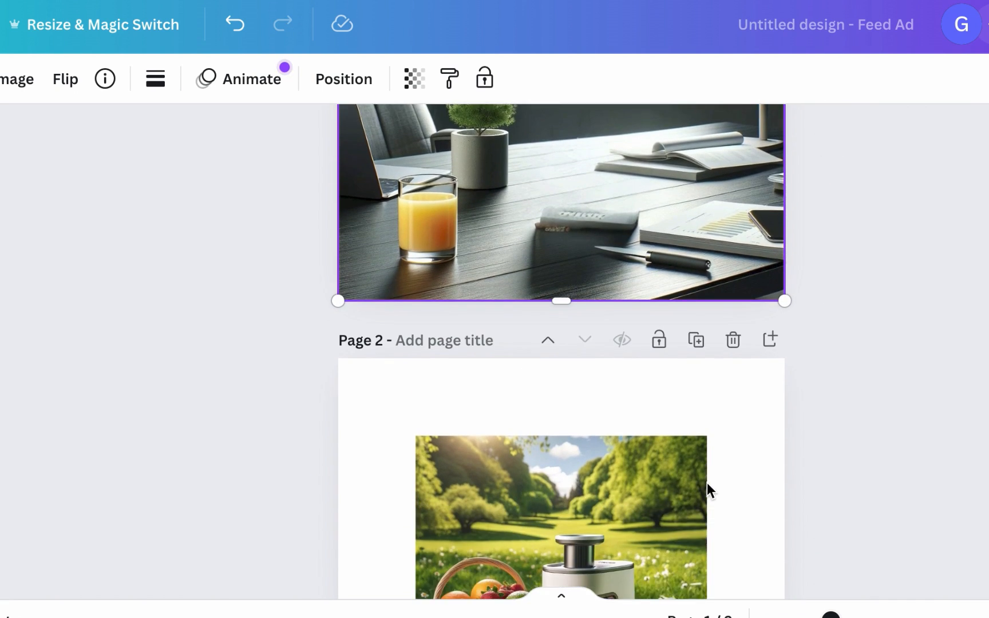
scroll(716, 467, "up", 6)
scroll(724, 459, "down", 5)
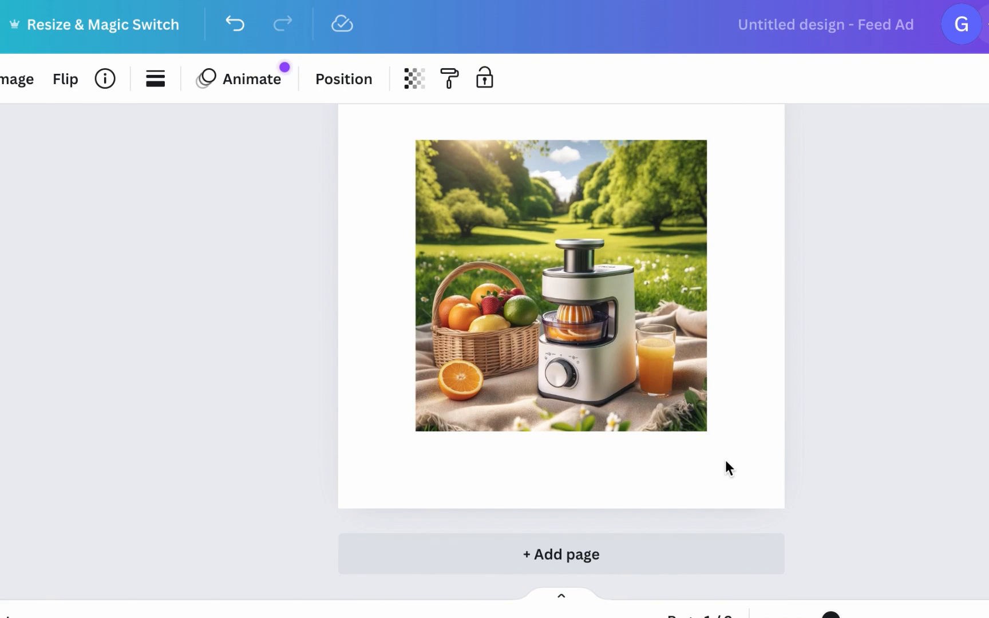
scroll(630, 515, "up", 1)
scroll(565, 554, "up", 10)
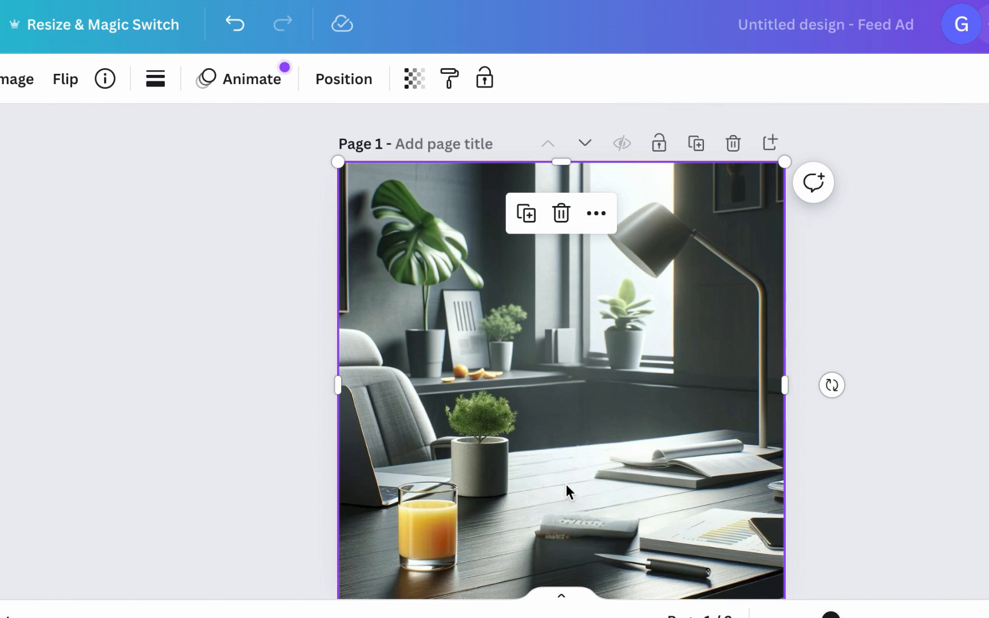
scroll(575, 479, "down", 3)
left_click(727, 450)
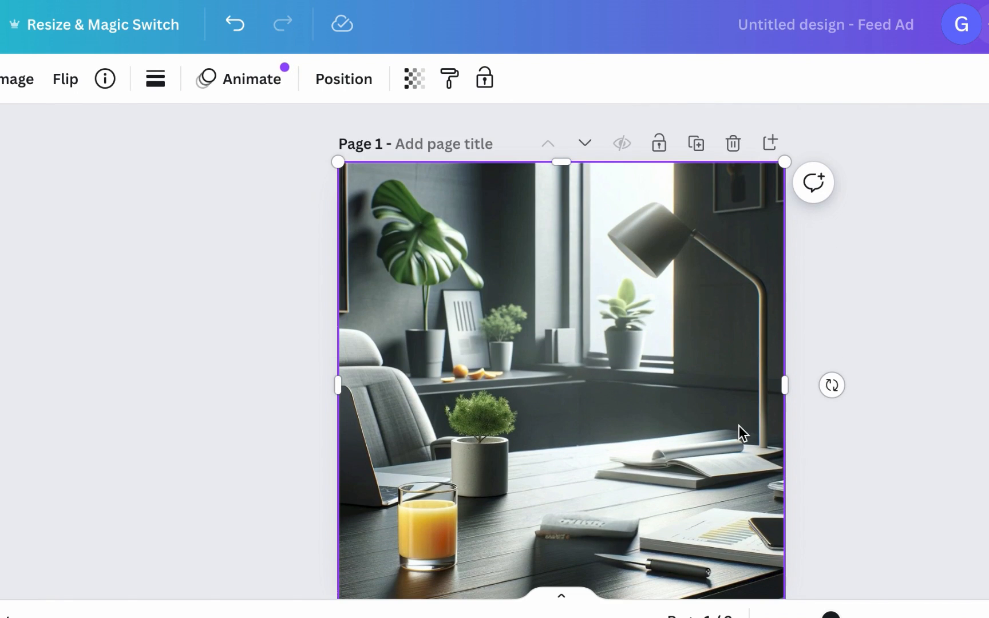
Step: Add a new blank page after page 1 and place the teal-background juicer photo, enlarged to fill the page
left_click(768, 139)
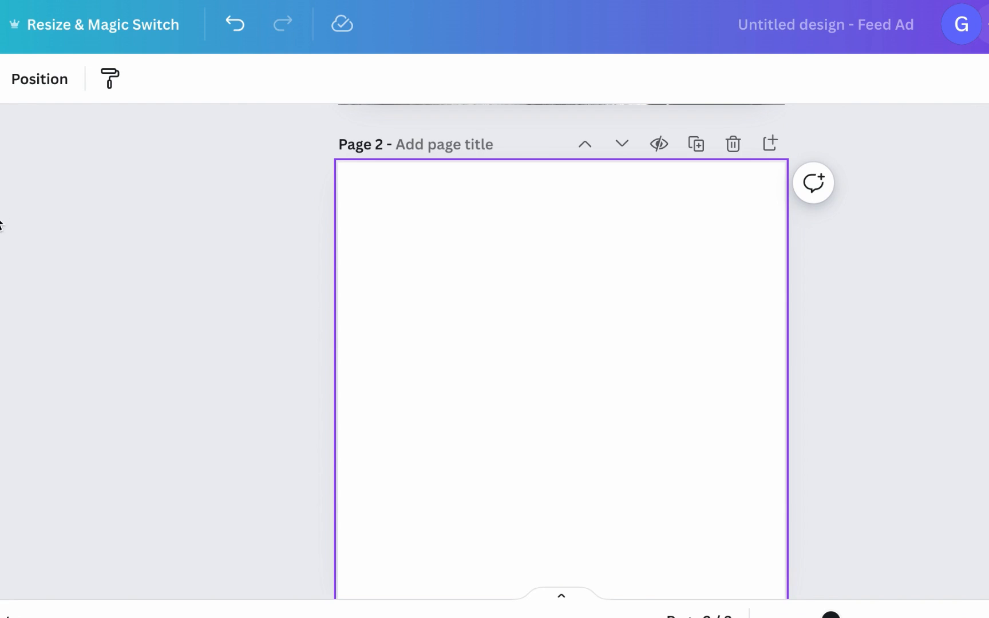
mouse_move(1, 343)
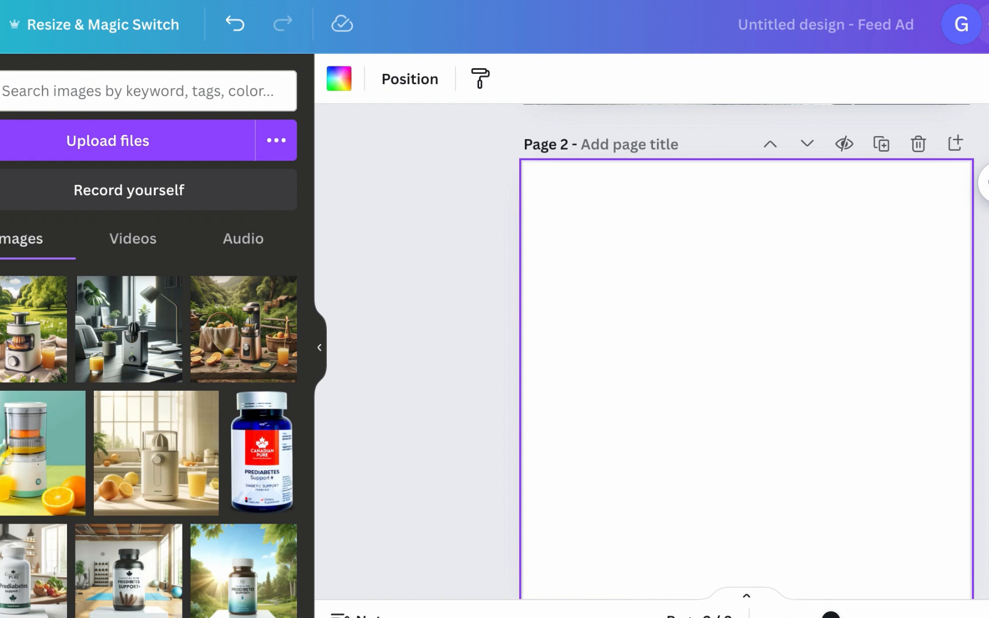
left_click(14, 438)
left_click_drag(541, 313, 452, 224)
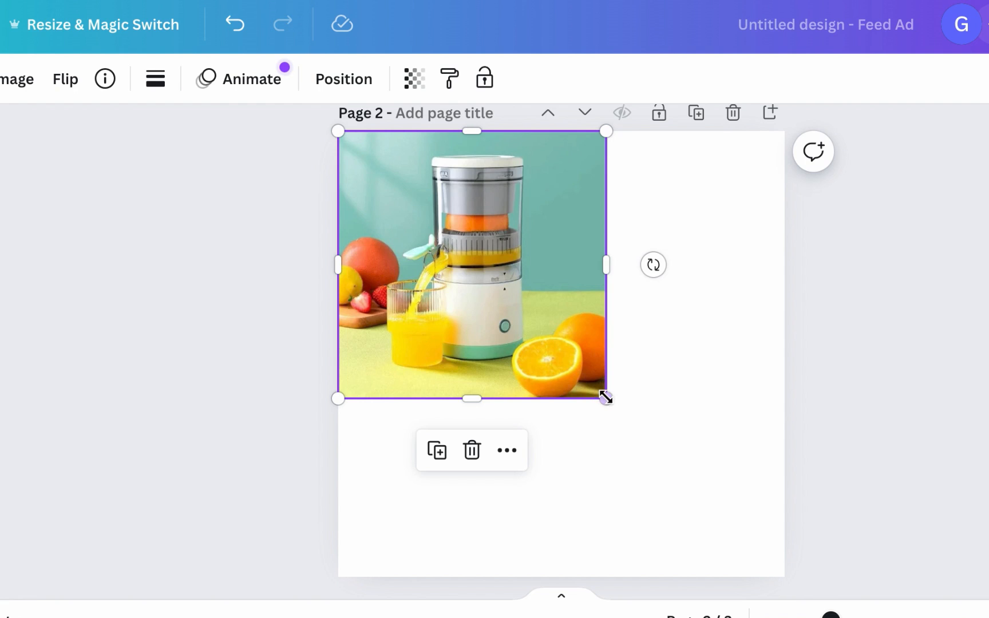
left_click_drag(607, 399, 787, 581)
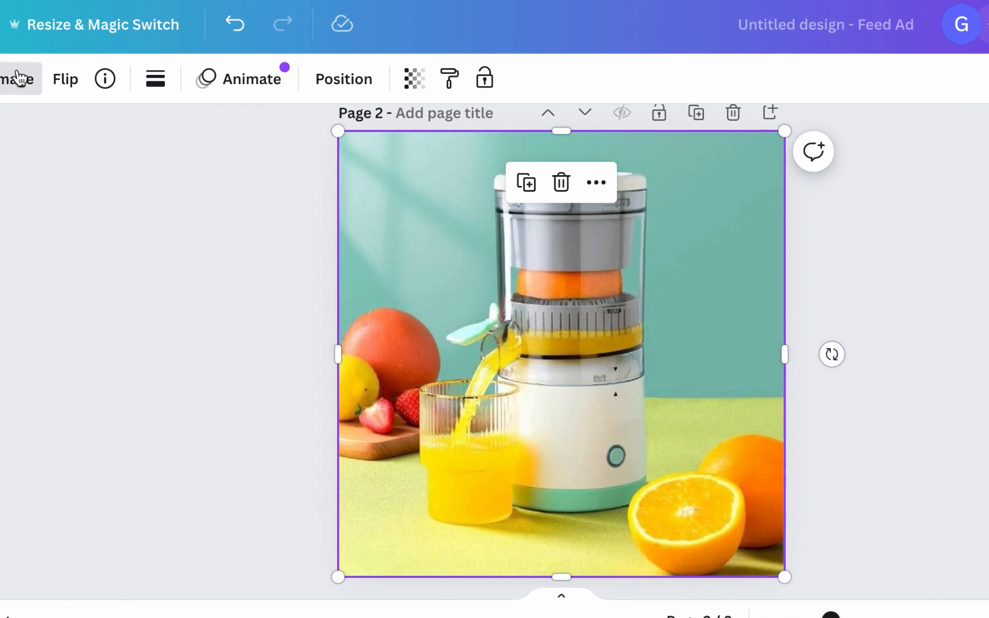
Step: Remove the background from the juicer photo with Background Remover
left_click(17, 79)
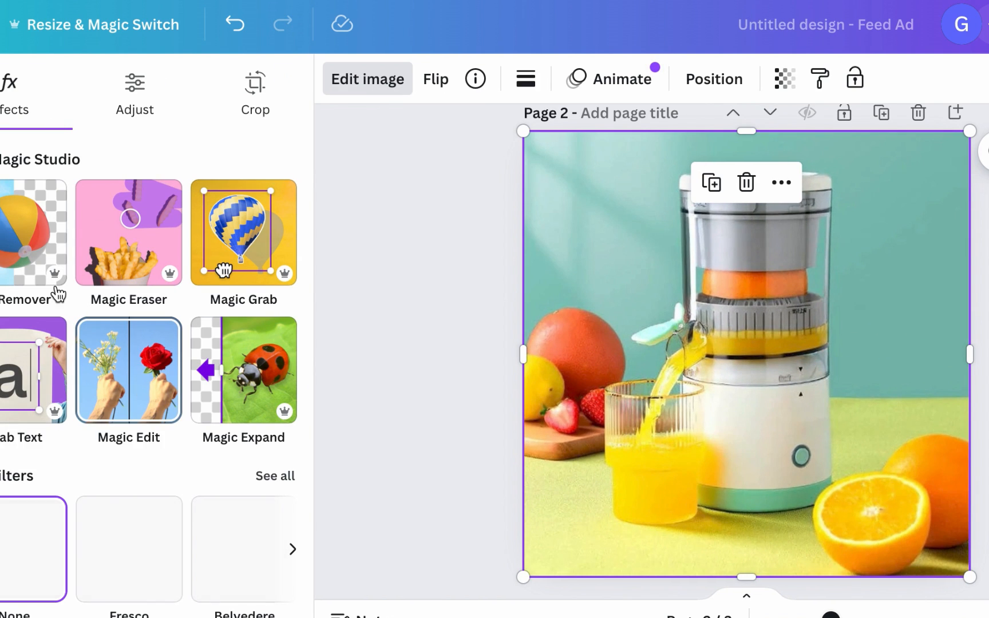
left_click(5, 225)
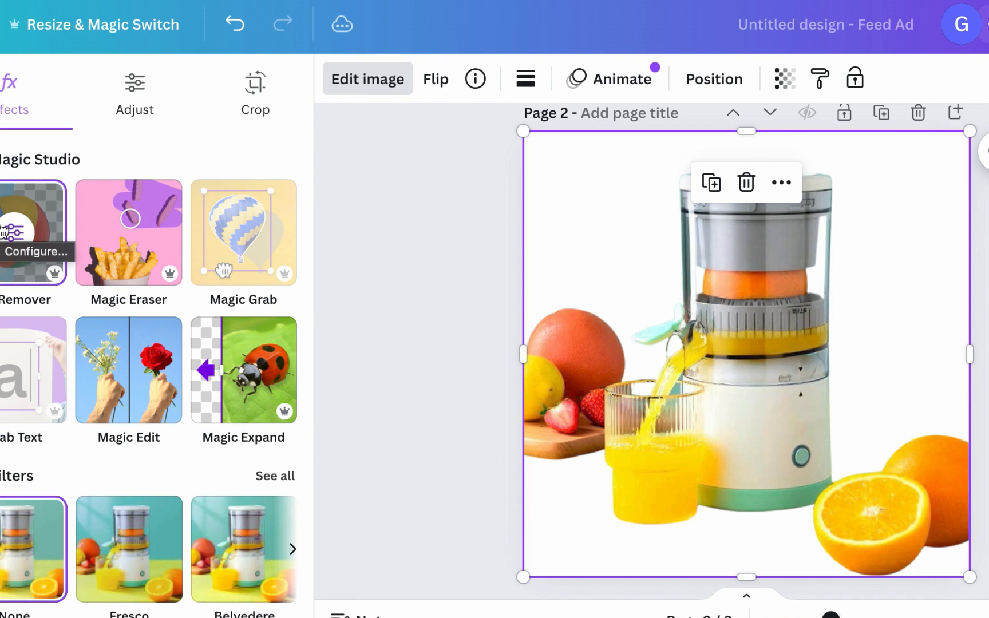
left_click(417, 225)
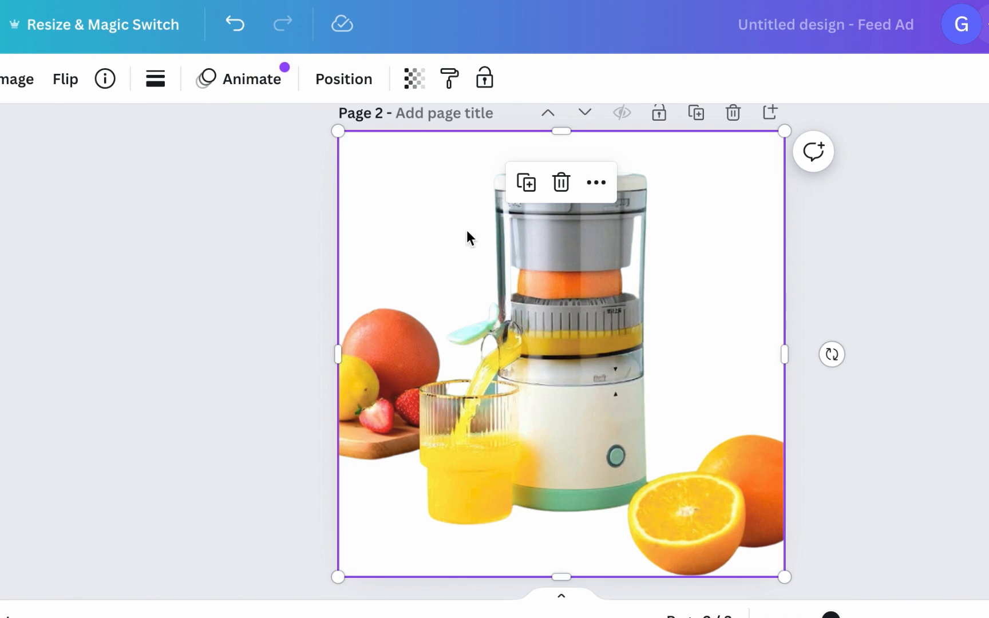
Step: Use Magic Eraser with brush size 54 to erase the oranges and fruit beside the juicer
scroll(658, 392, "down", 1)
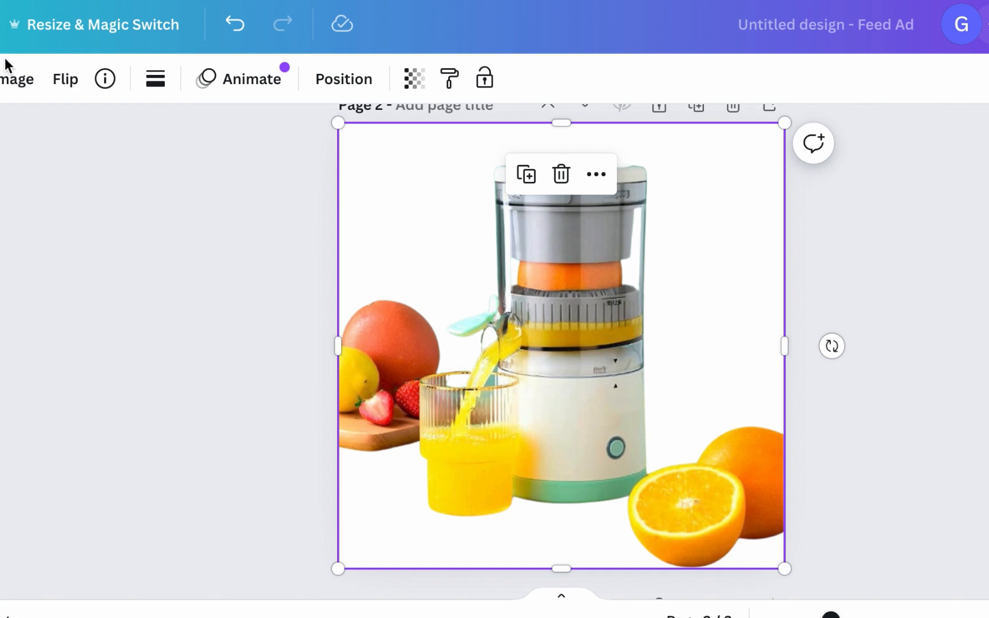
left_click(8, 84)
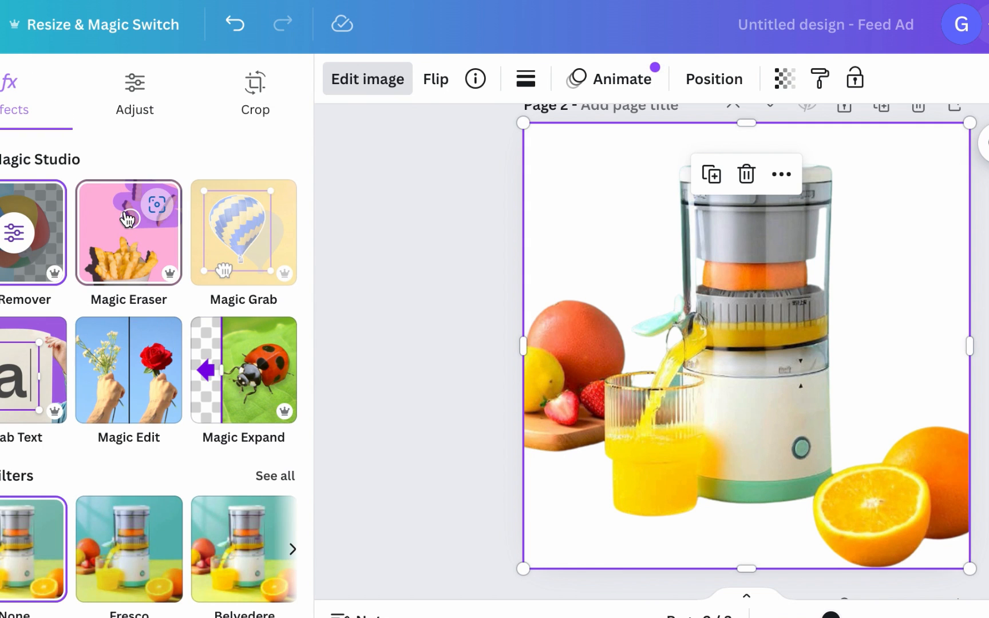
left_click(127, 221)
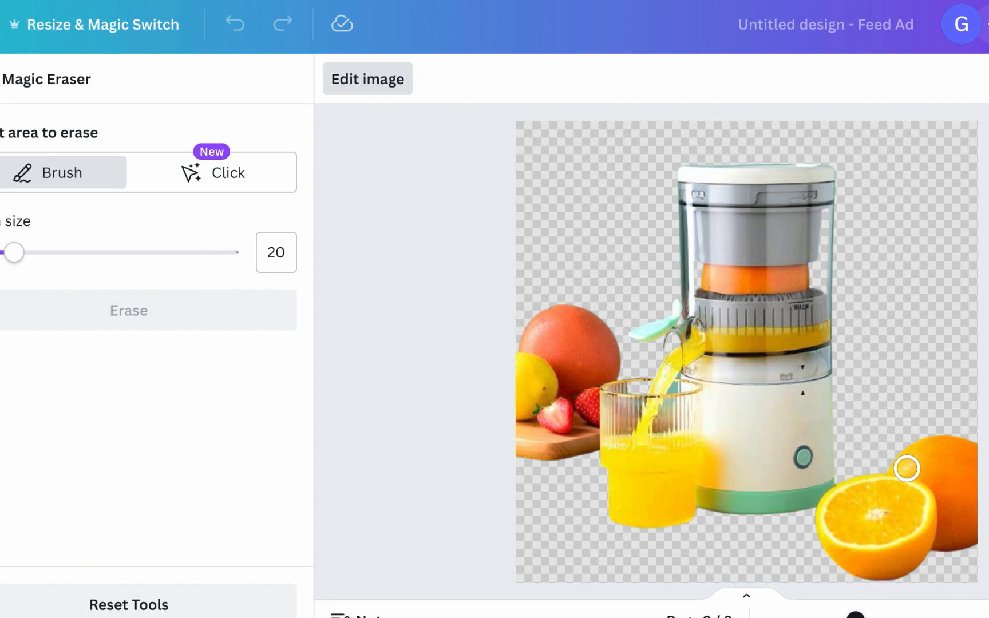
left_click(109, 252)
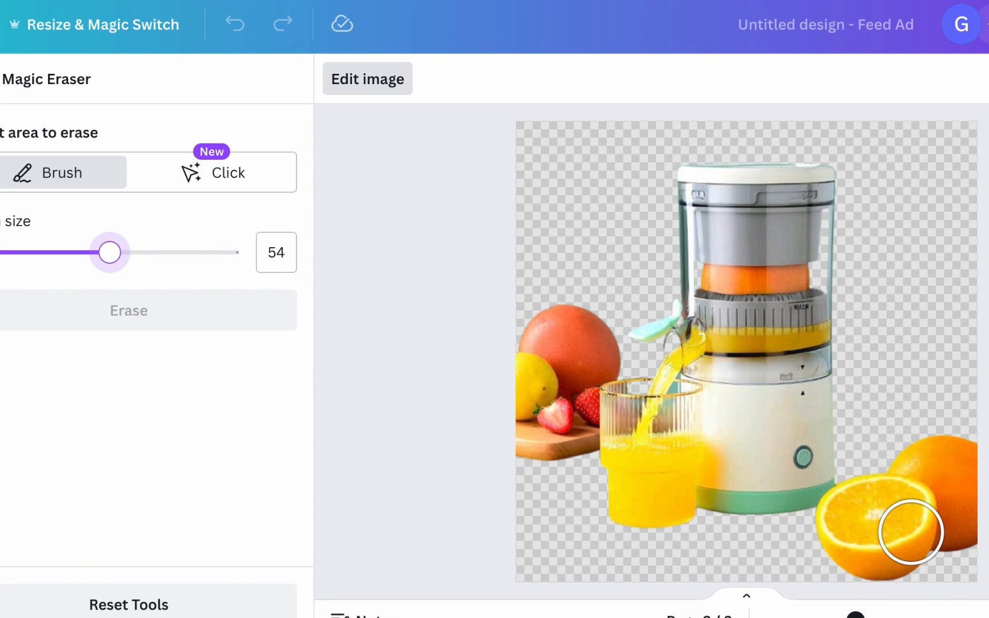
mouse_move(971, 490)
left_mouse_down()
mouse_move(965, 424)
mouse_move(964, 571)
mouse_move(951, 457)
mouse_move(927, 452)
mouse_move(898, 518)
mouse_move(966, 555)
mouse_move(870, 567)
mouse_move(856, 561)
mouse_move(841, 504)
left_mouse_up()
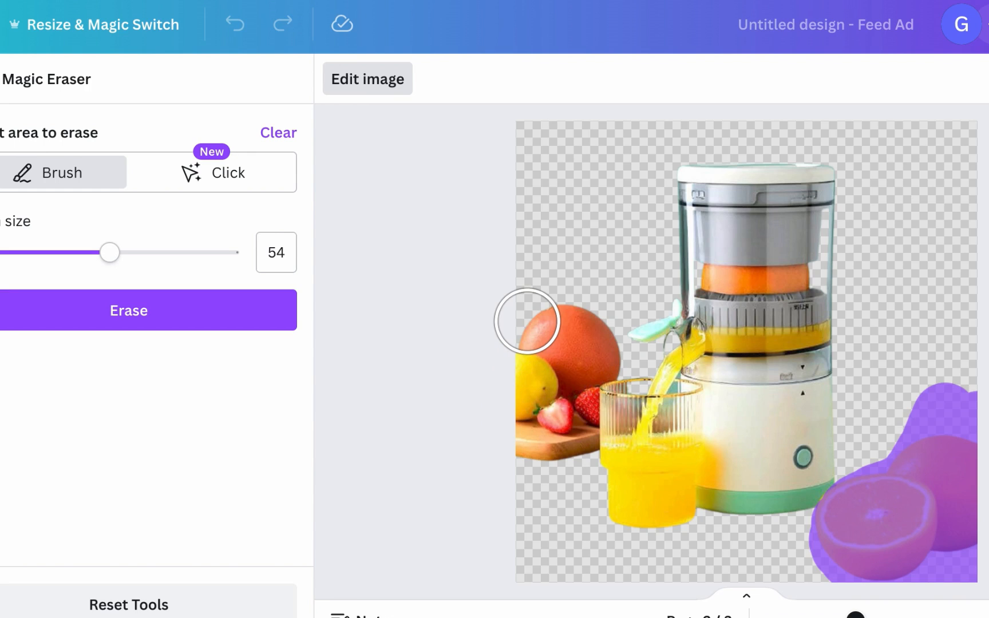
mouse_move(526, 323)
left_mouse_down()
mouse_move(530, 309)
mouse_move(541, 322)
mouse_move(497, 404)
mouse_move(505, 457)
mouse_move(579, 329)
mouse_move(589, 346)
left_mouse_up()
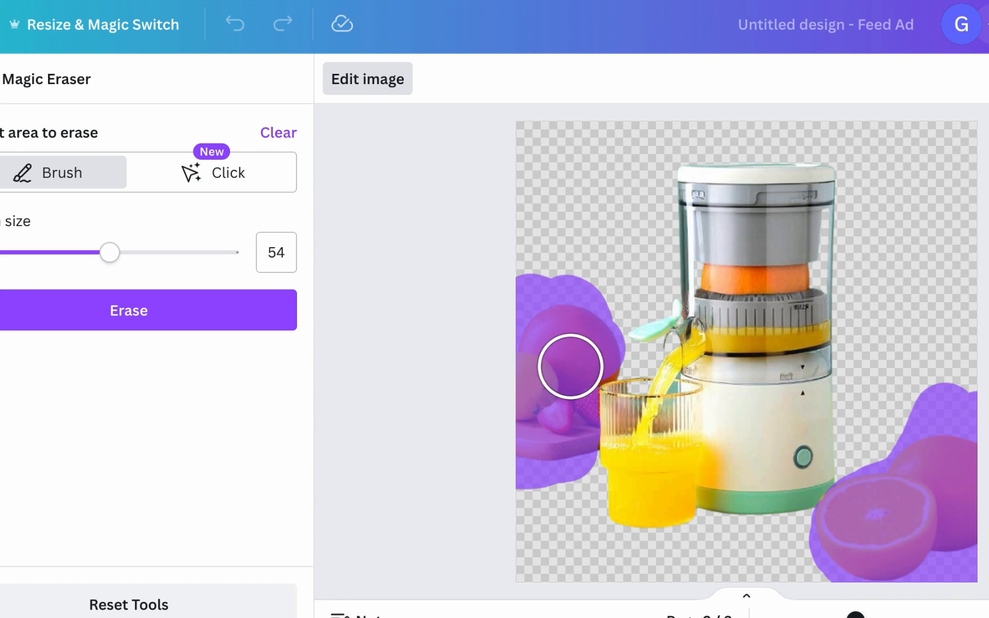
left_click(189, 320)
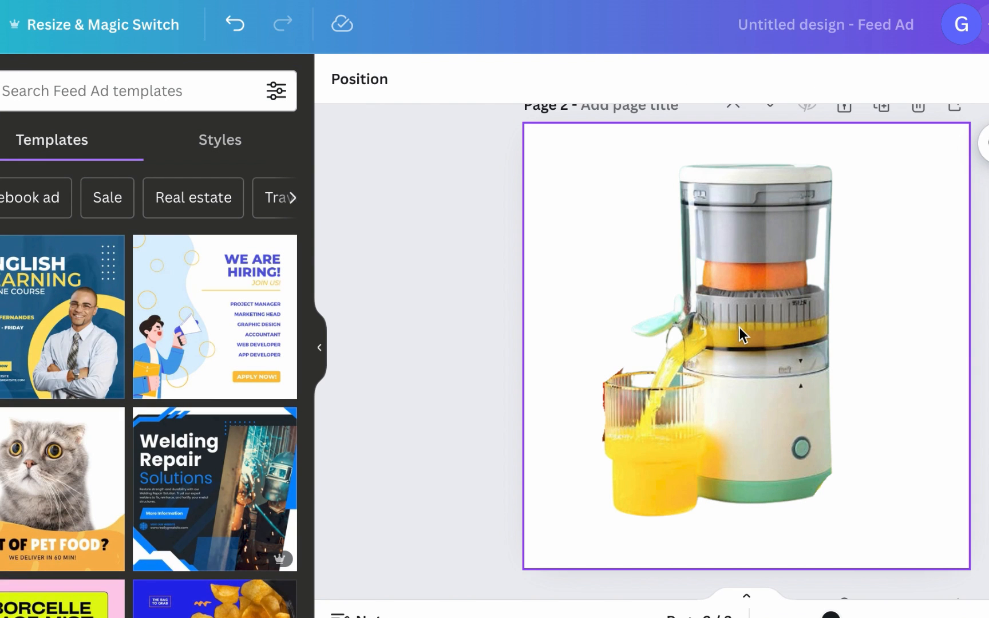
Step: Paste the cutout juicer onto the office background on page 1, shrinking it and positioning it on the desk
left_click(741, 329)
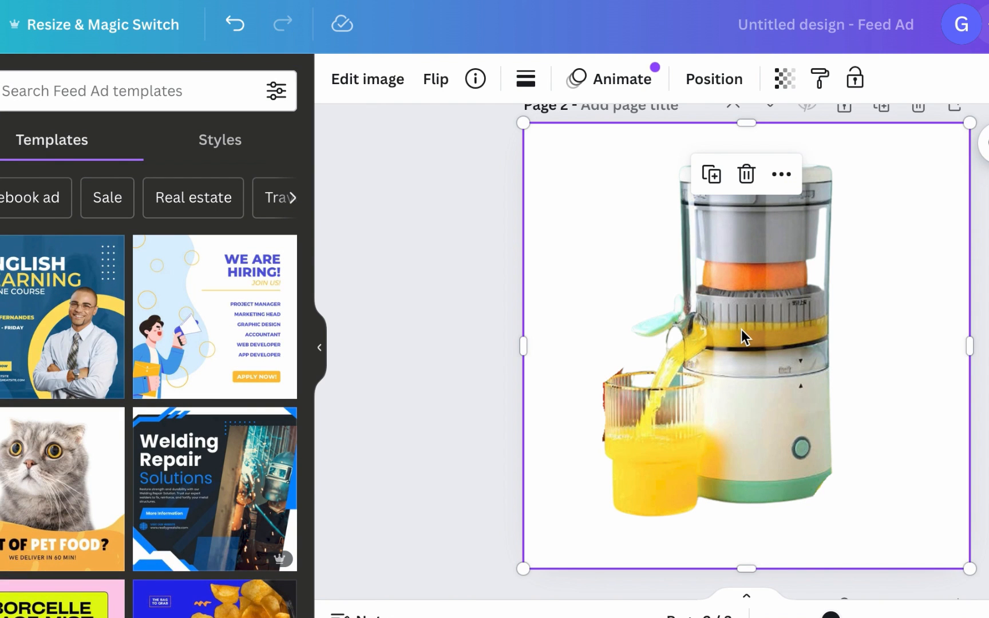
scroll(754, 332, "up", 9)
scroll(980, 322, "down", 1)
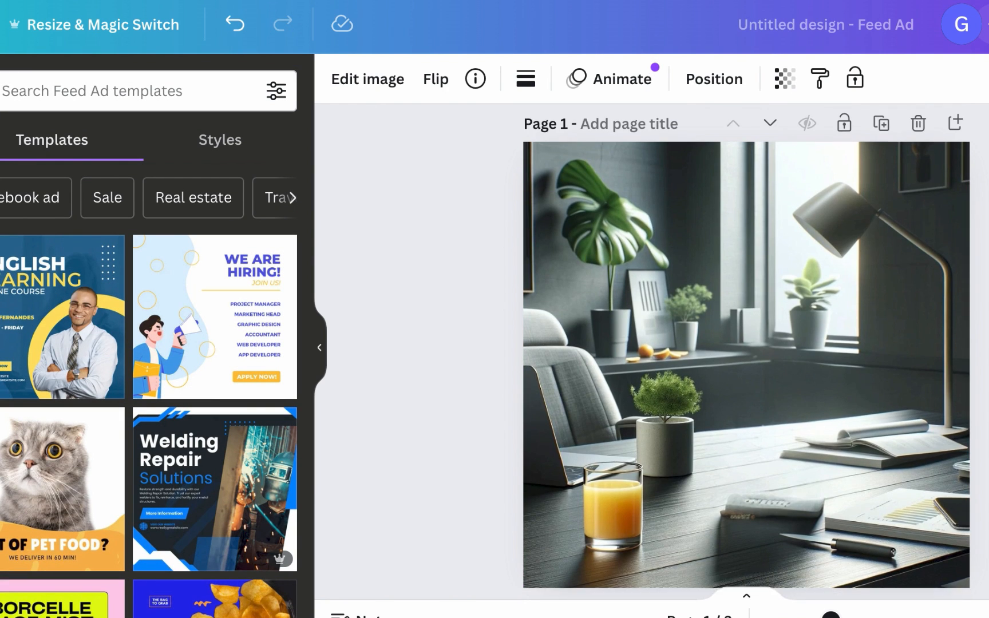
scroll(747, 355, "down", 1)
key("ctrl+v")
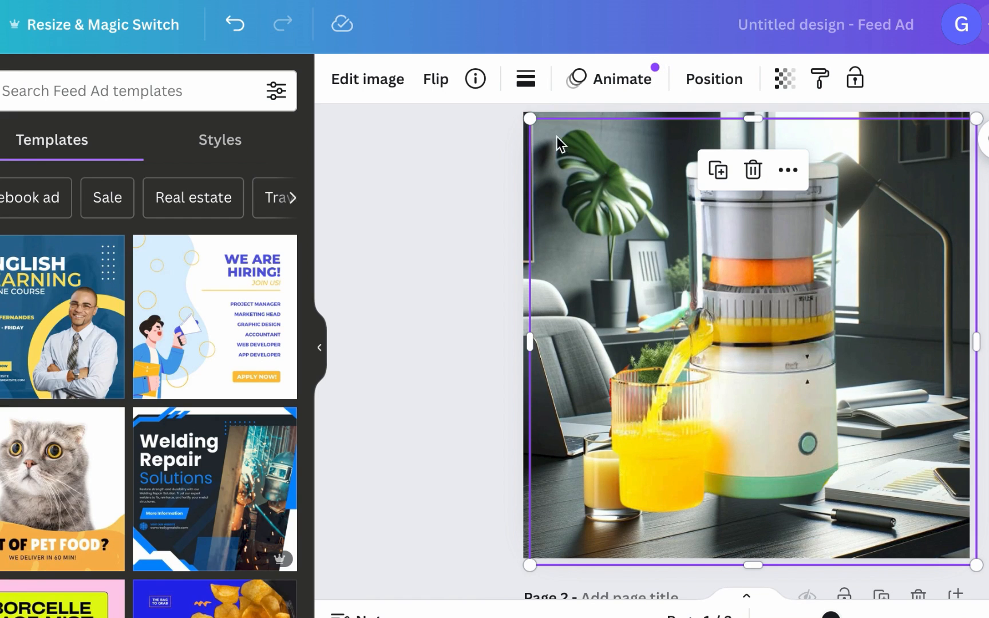
left_click_drag(530, 118, 649, 174)
left_click(416, 232)
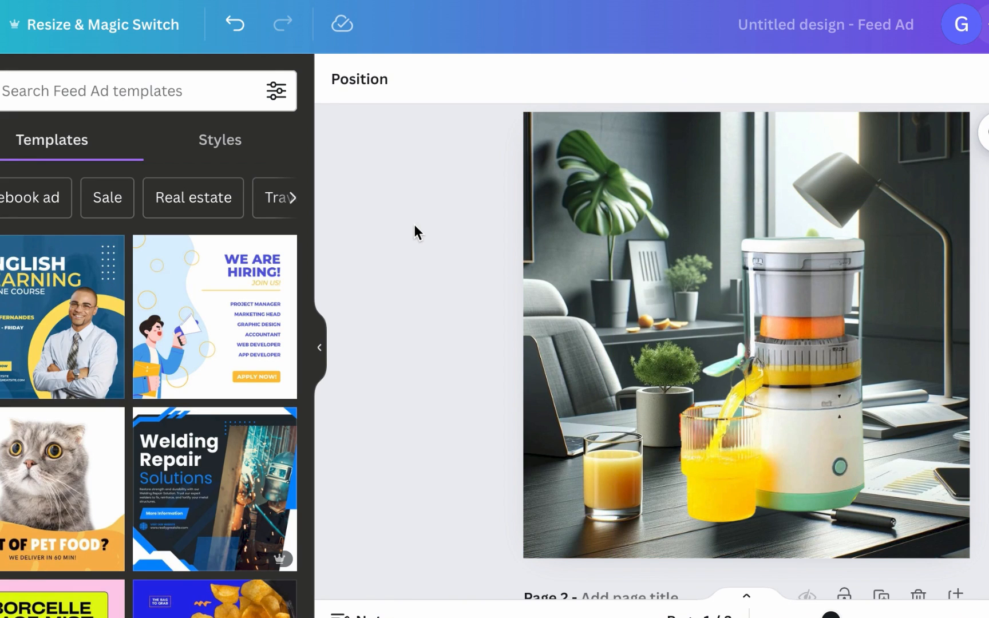
left_click(765, 366)
left_click_drag(765, 366, 755, 367)
left_click(394, 309)
Step: Enlarge the picnic image on page 3 so it fills the whole page
scroll(552, 335, "down", 3)
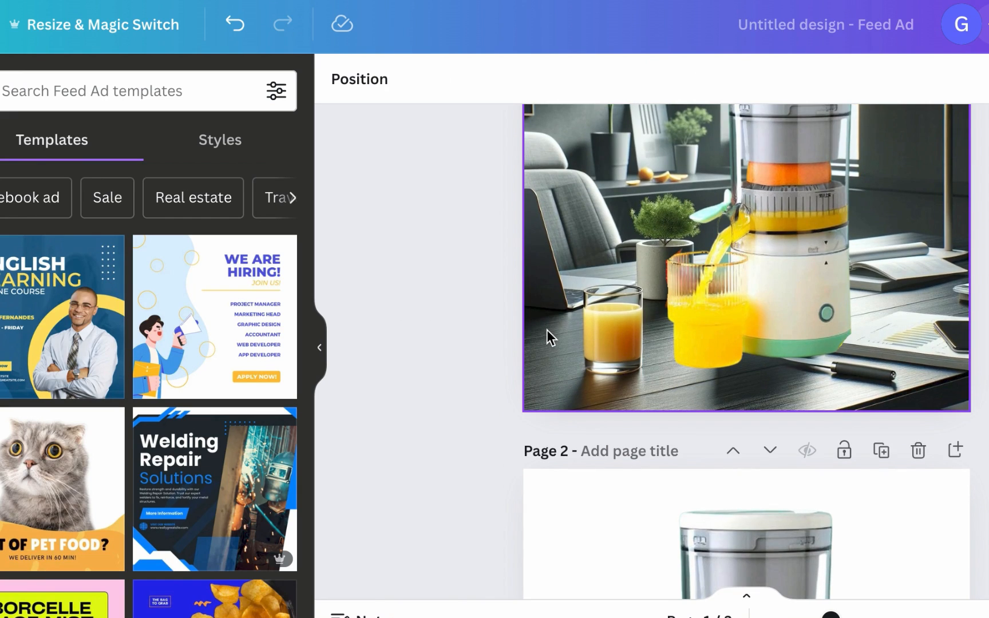
scroll(549, 338, "down", 15)
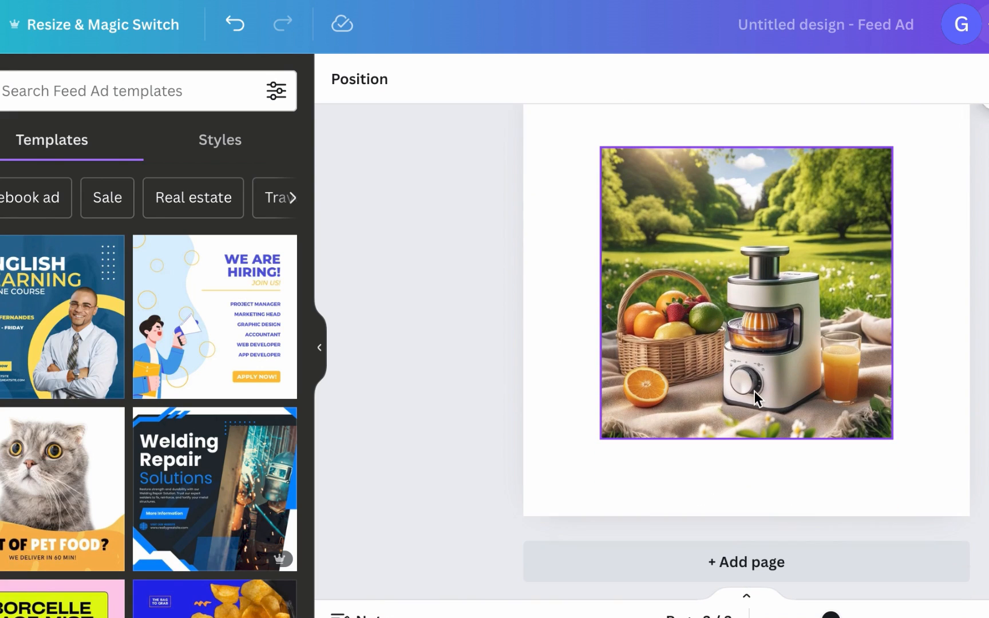
left_click(755, 396)
scroll(753, 353, "up", 2)
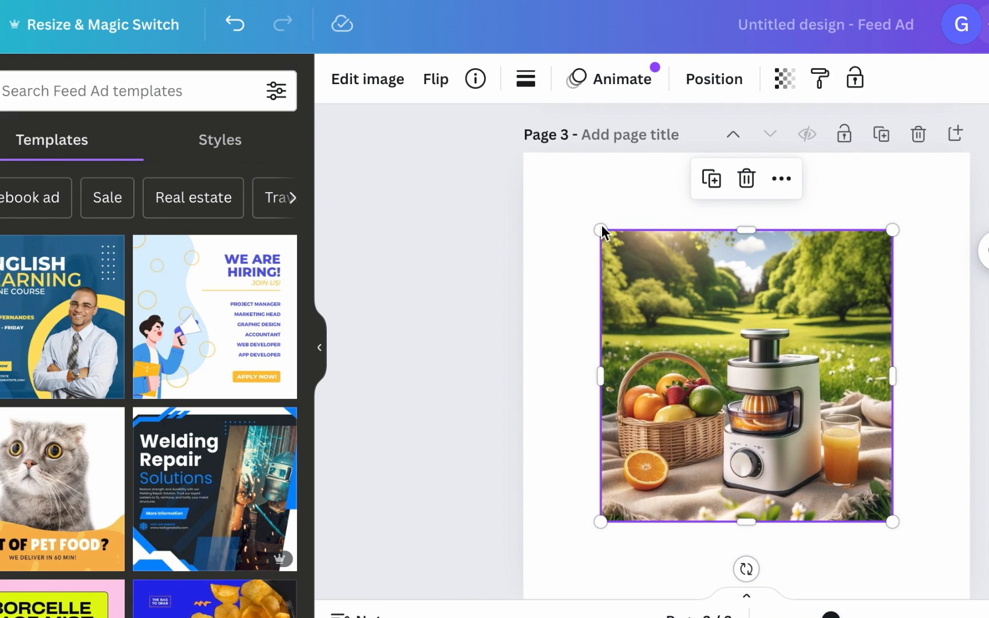
left_click_drag(600, 228, 520, 147)
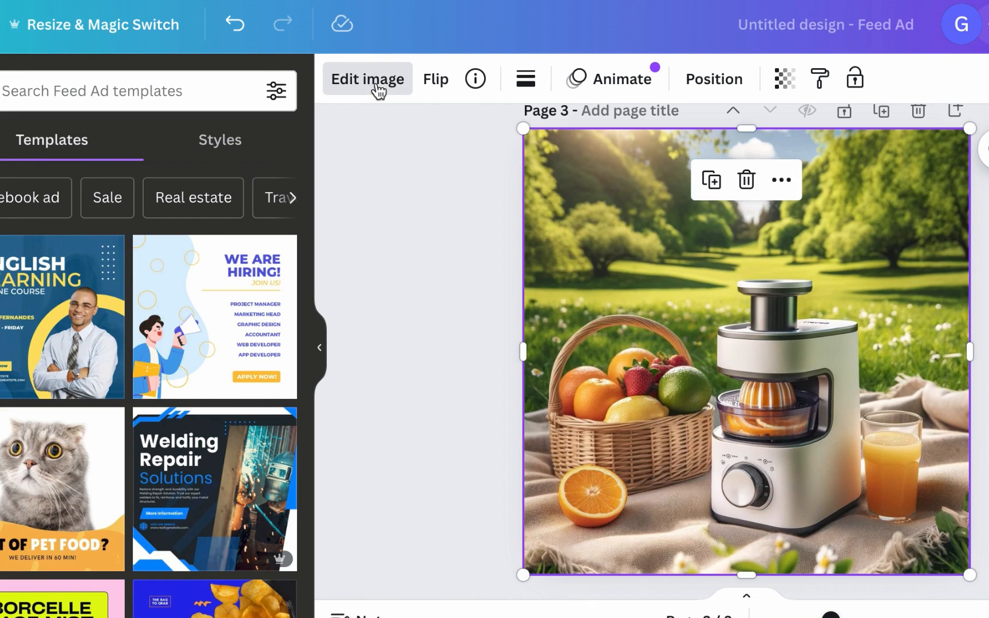
Step: Use Magic Grab to separate and remove the juicer from the picnic image
left_click(378, 88)
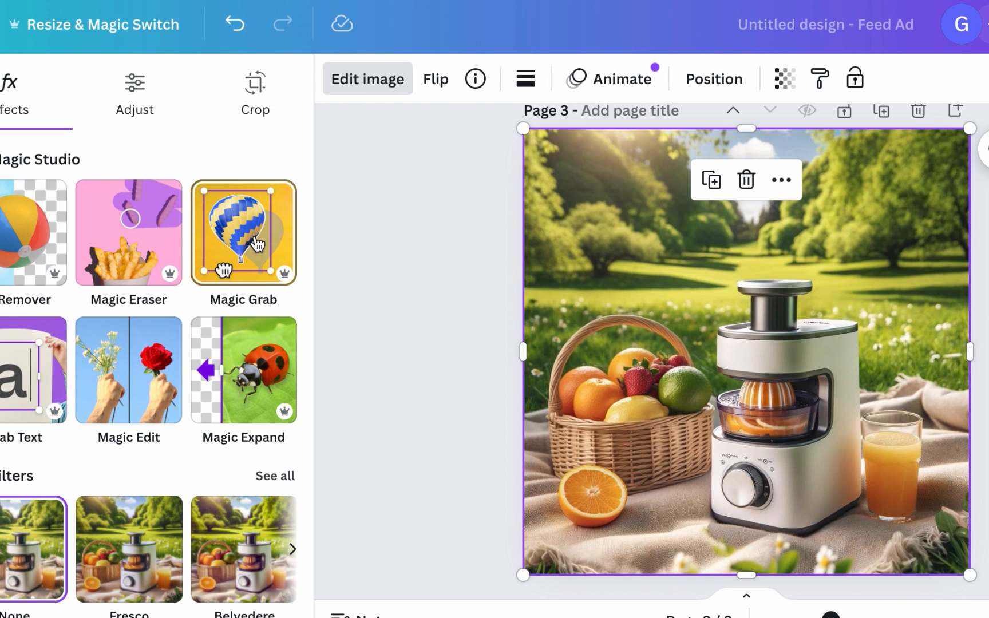
left_click(256, 243)
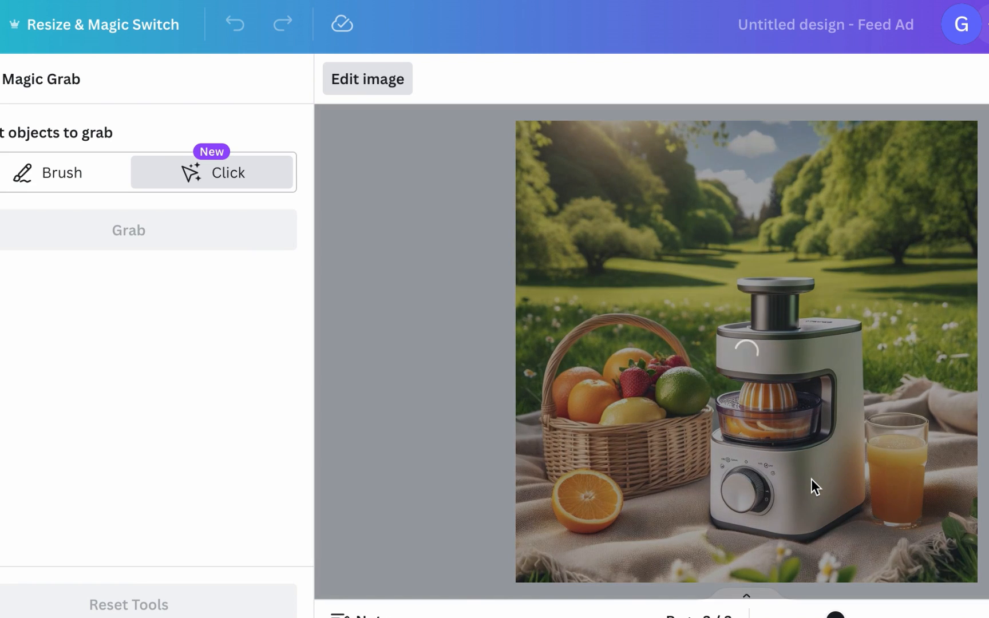
left_click(812, 479)
left_click(236, 233)
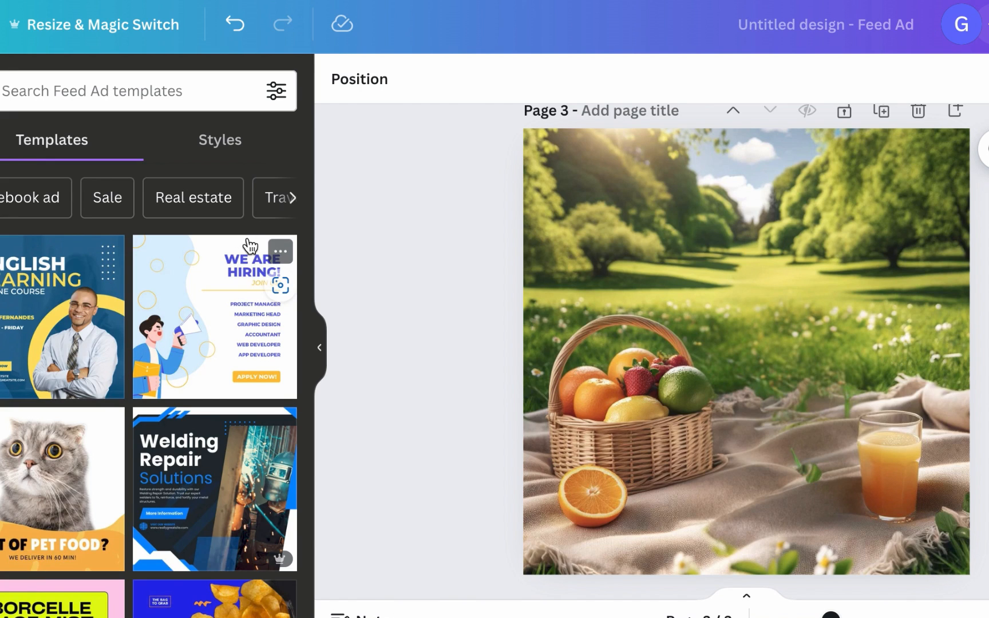
Step: Paste the cutout juicer onto the picnic scene on page 3, shrinking it and moving it onto the blanket
scroll(269, 249, "down", 1)
scroll(412, 271, "down", 2)
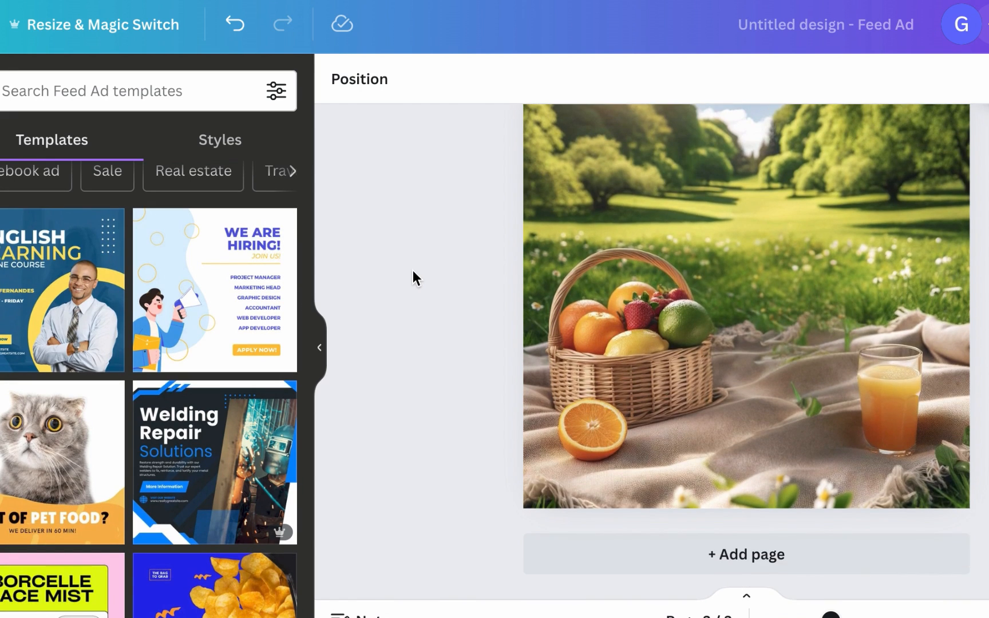
scroll(413, 277, "up", 5)
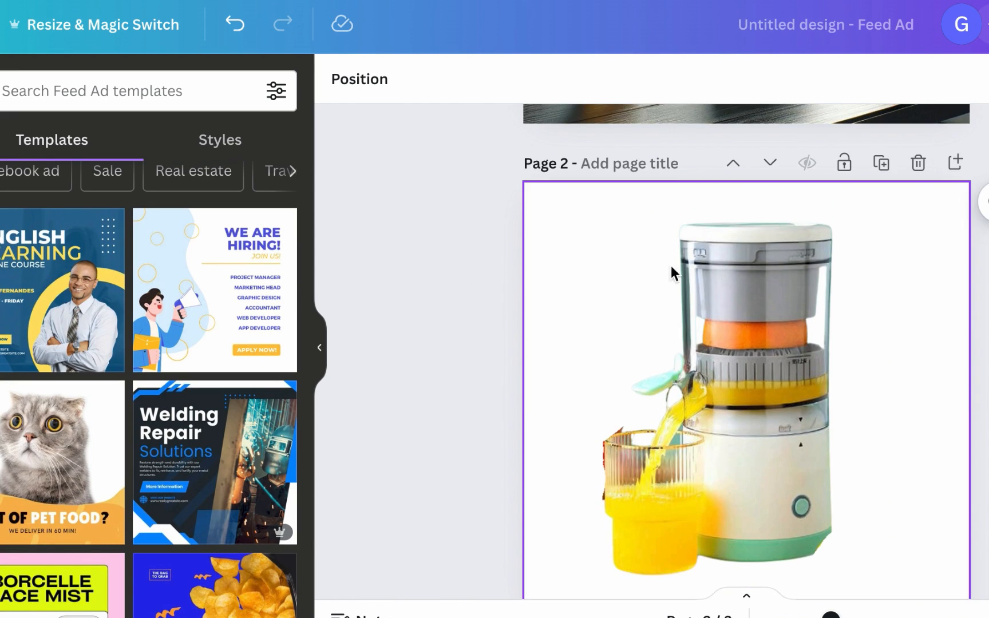
left_click(721, 263)
scroll(721, 266, "down", 5)
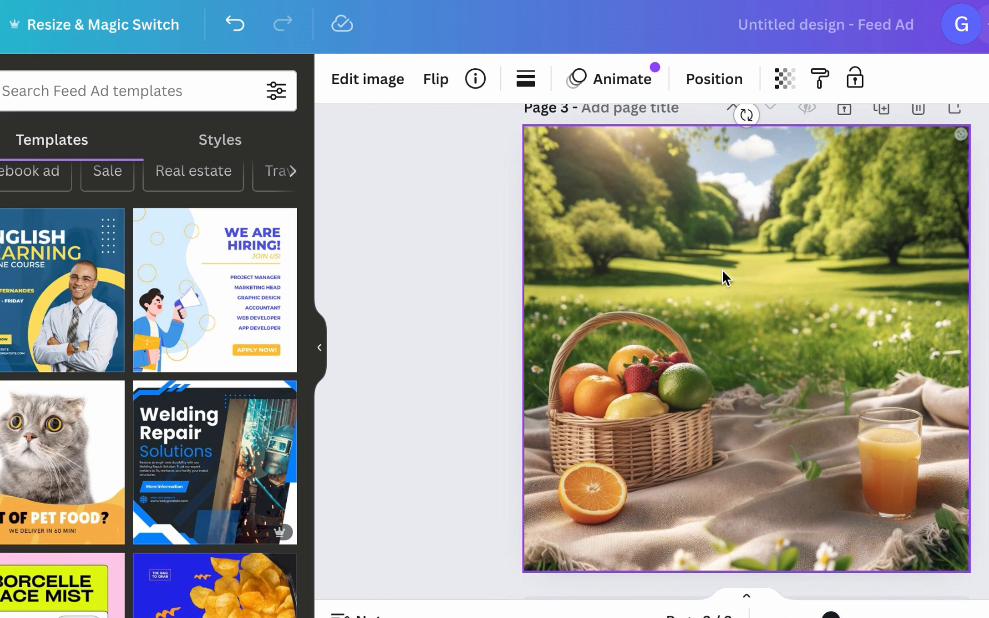
key("ctrl+v")
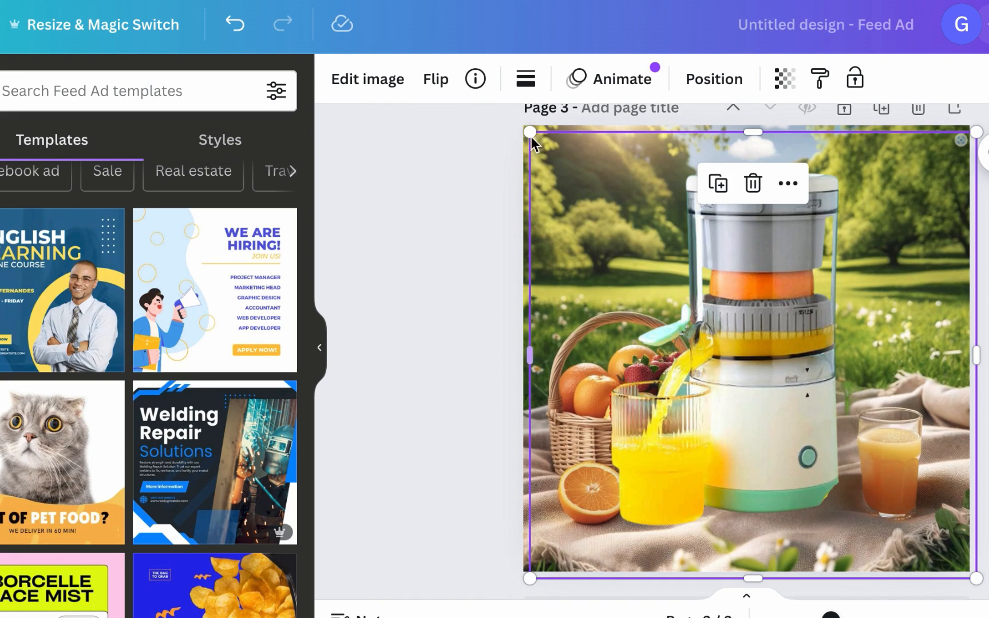
left_click_drag(530, 132, 568, 169)
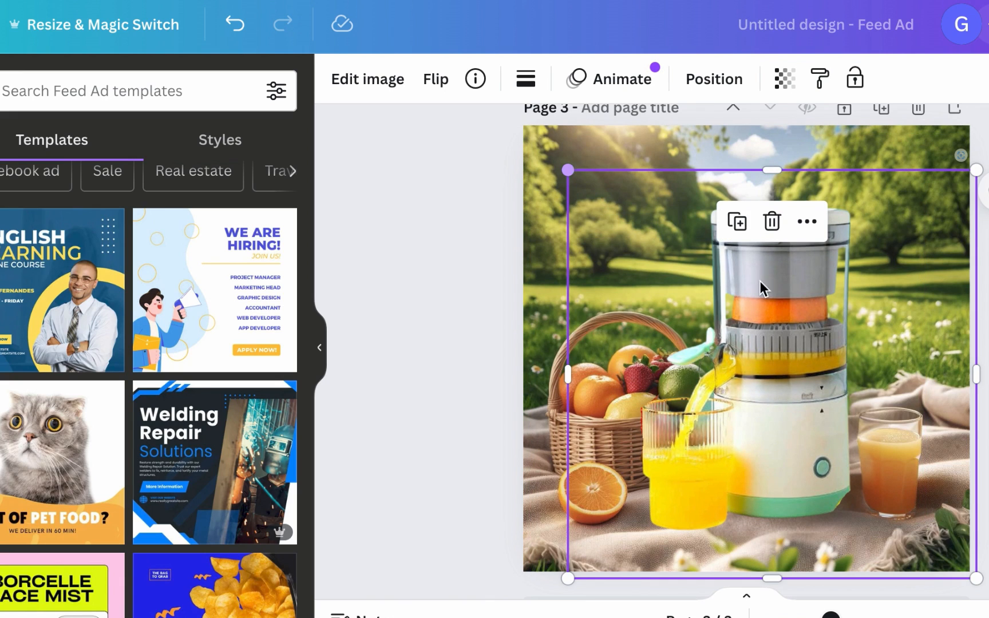
mouse_move(790, 287)
left_mouse_down()
mouse_move(791, 315)
mouse_move(791, 308)
left_mouse_up()
left_click(444, 181)
Step: Review the composited juicer scenes across all the ad pages
scroll(444, 181, "down", 1)
scroll(444, 181, "up", 2)
scroll(444, 181, "down", 1)
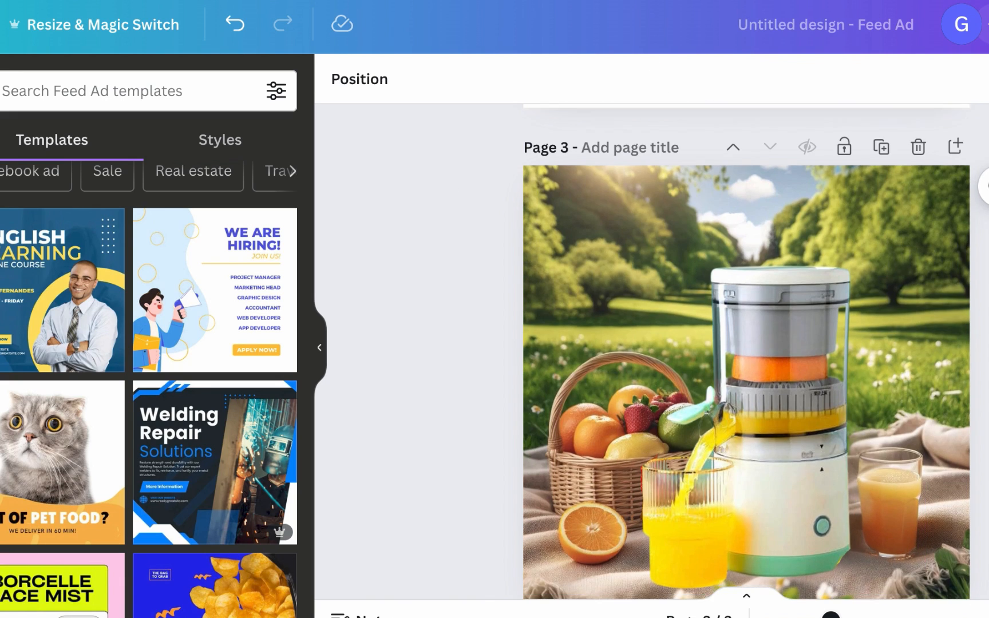
scroll(746, 366, "down", 1)
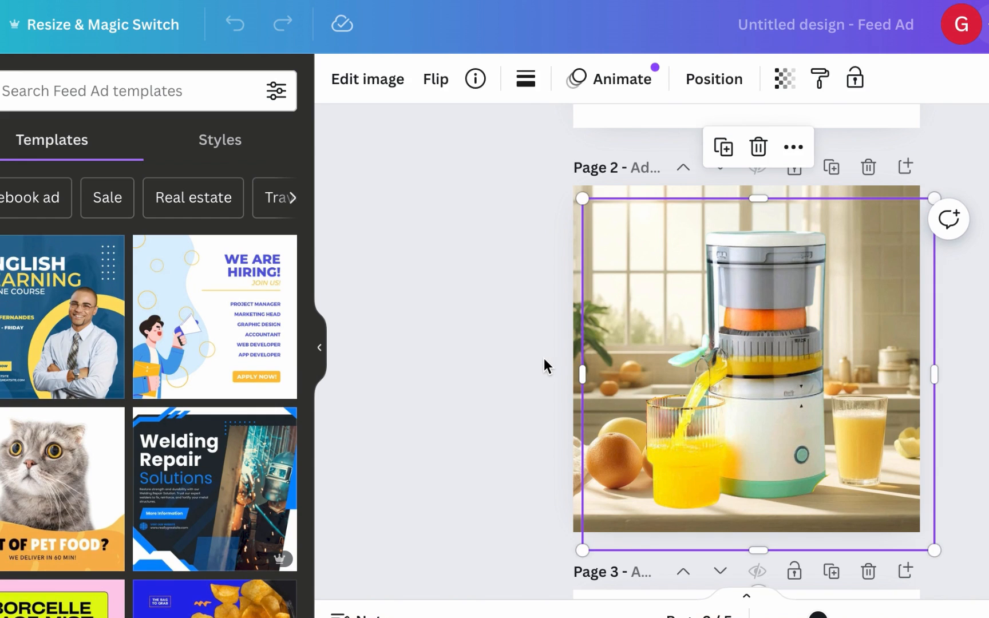
scroll(544, 366, "down", 10)
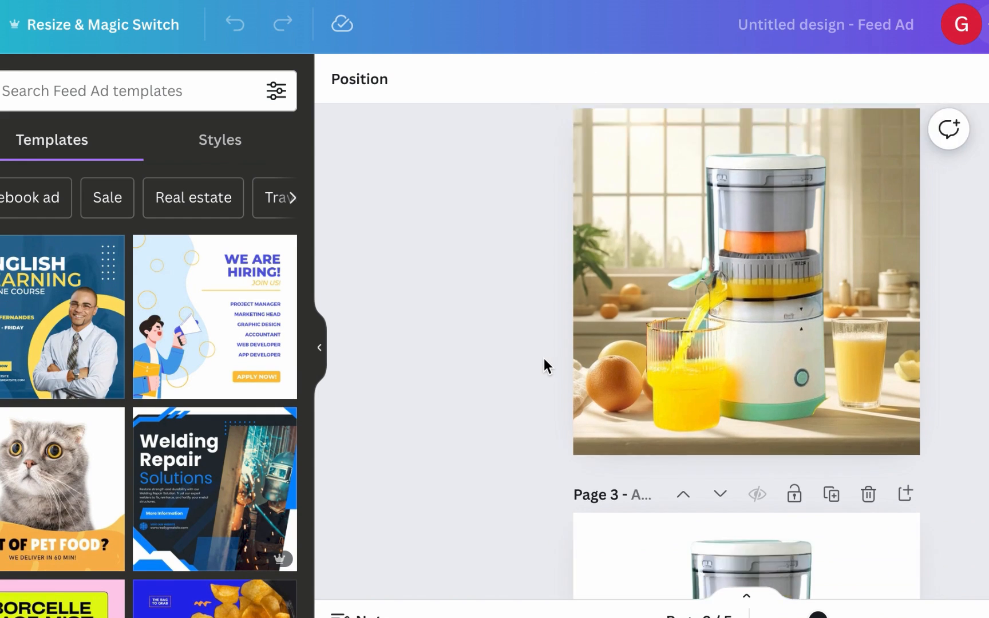
scroll(547, 371, "down", 8)
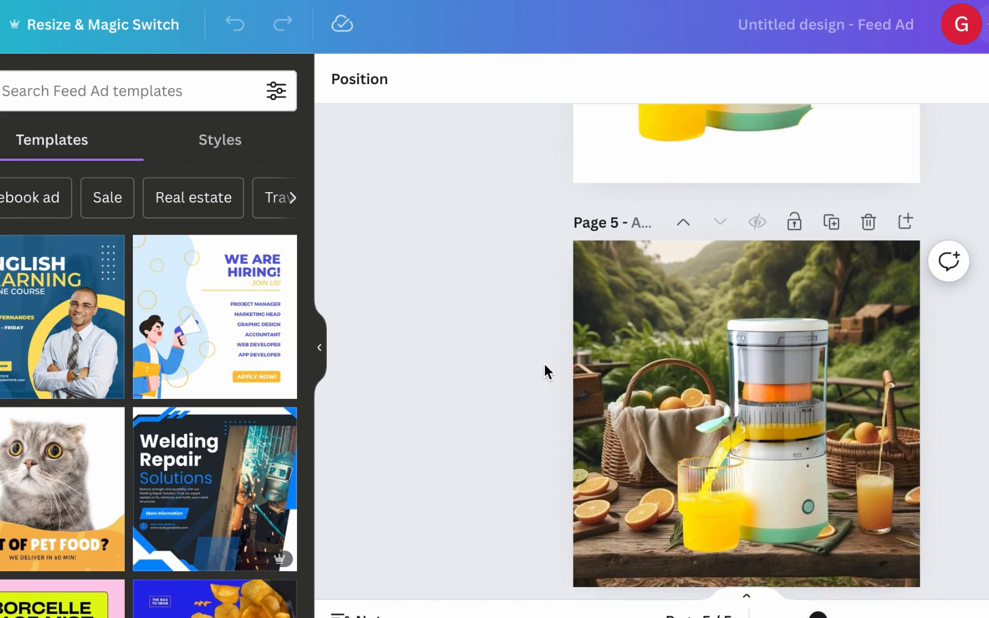
left_click(742, 394)
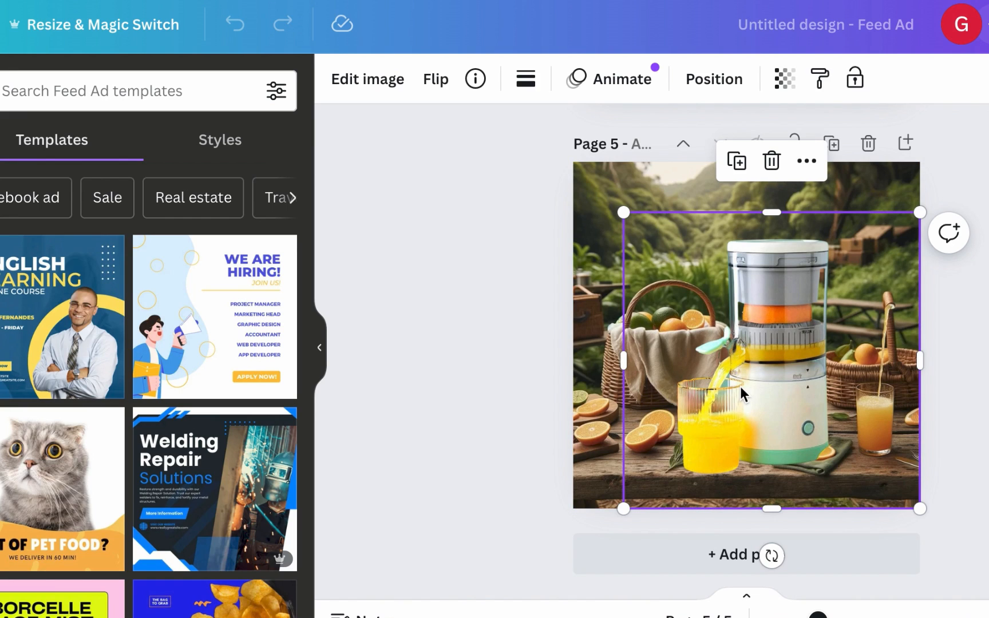
left_click(547, 368)
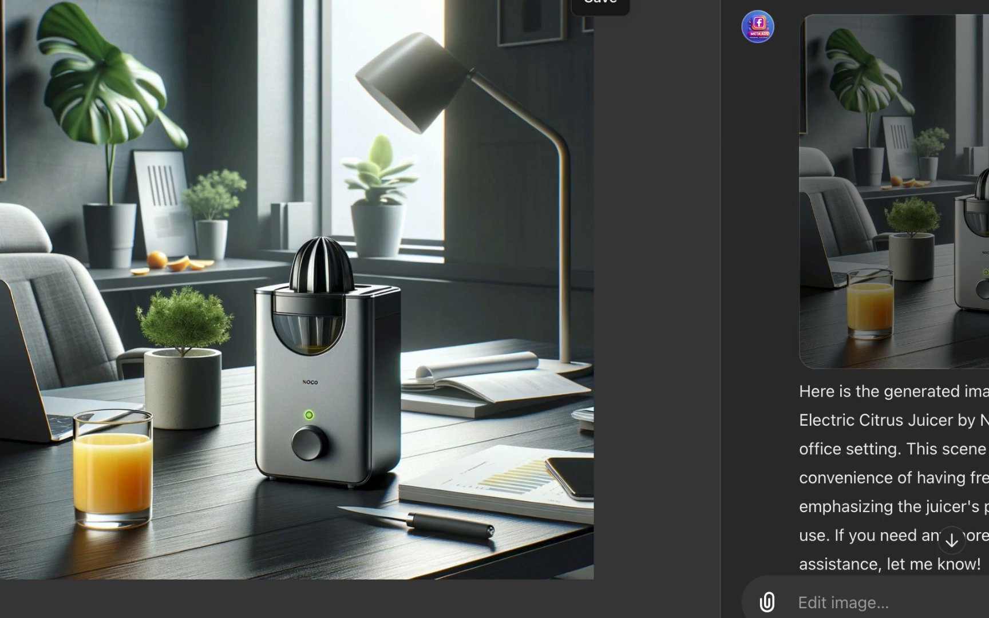
Step: Select the juicer photo's background in Firefly and generate a new one using the Fresh Morning Kitchen description as the prompt
left_click(683, 0)
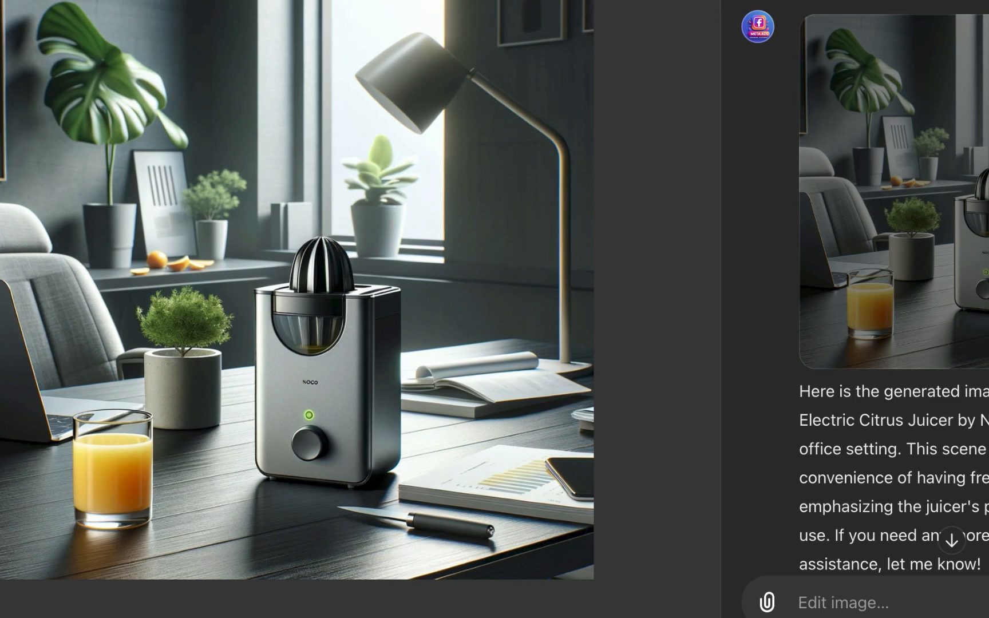
scroll(653, 327, "up", 20)
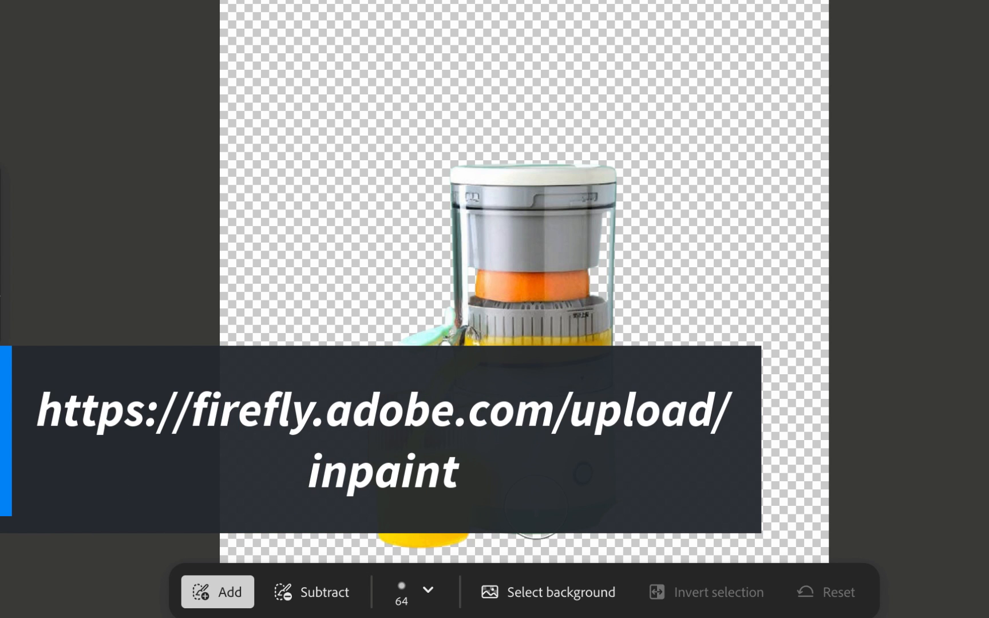
left_click(546, 598)
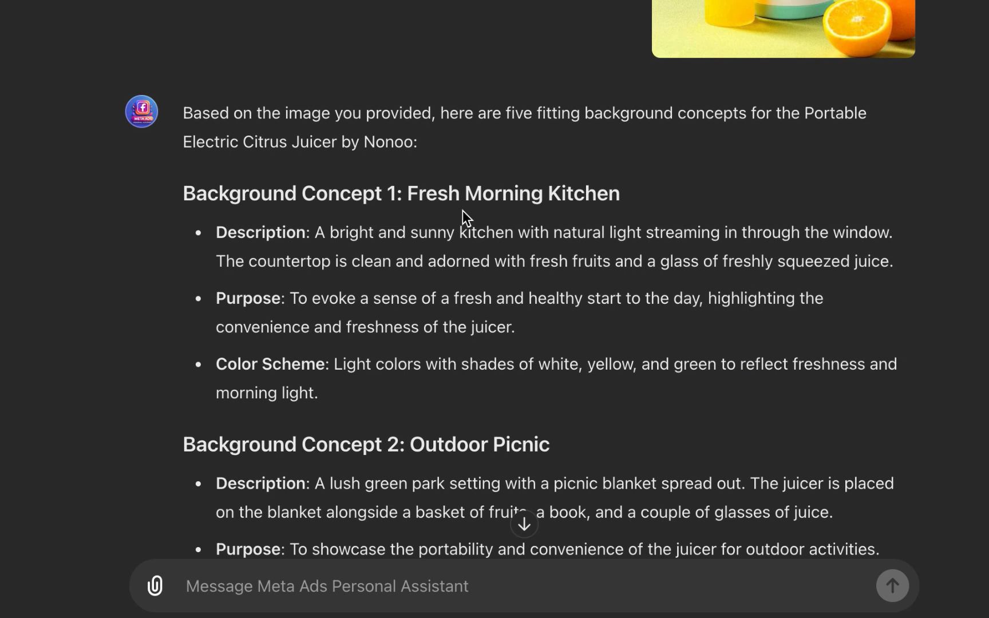
scroll(463, 211, "down", 1)
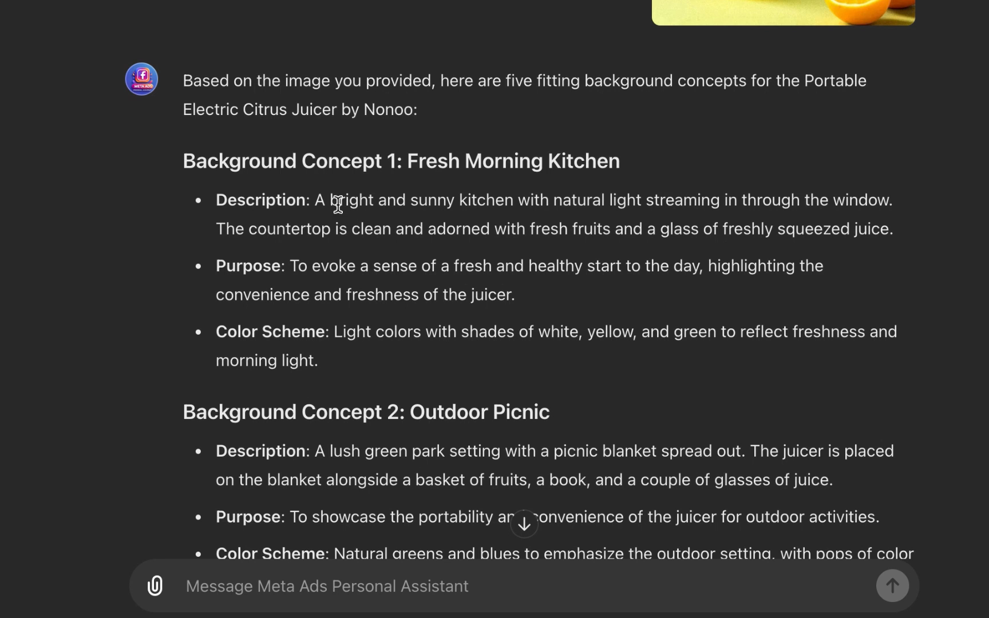
left_click_drag(316, 200, 925, 237)
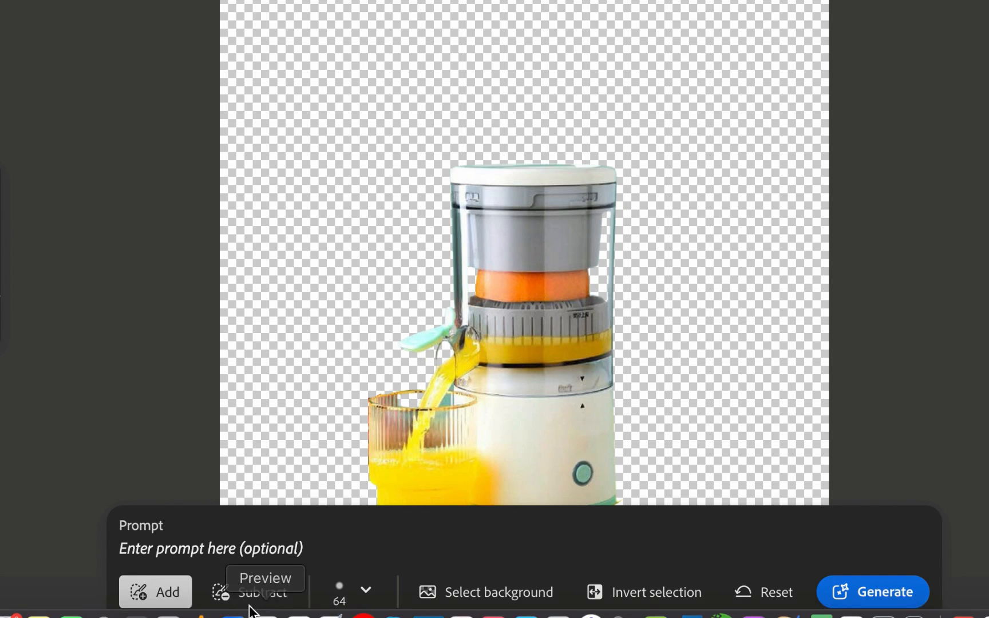
left_click(243, 553)
key("super+v")
left_click(877, 604)
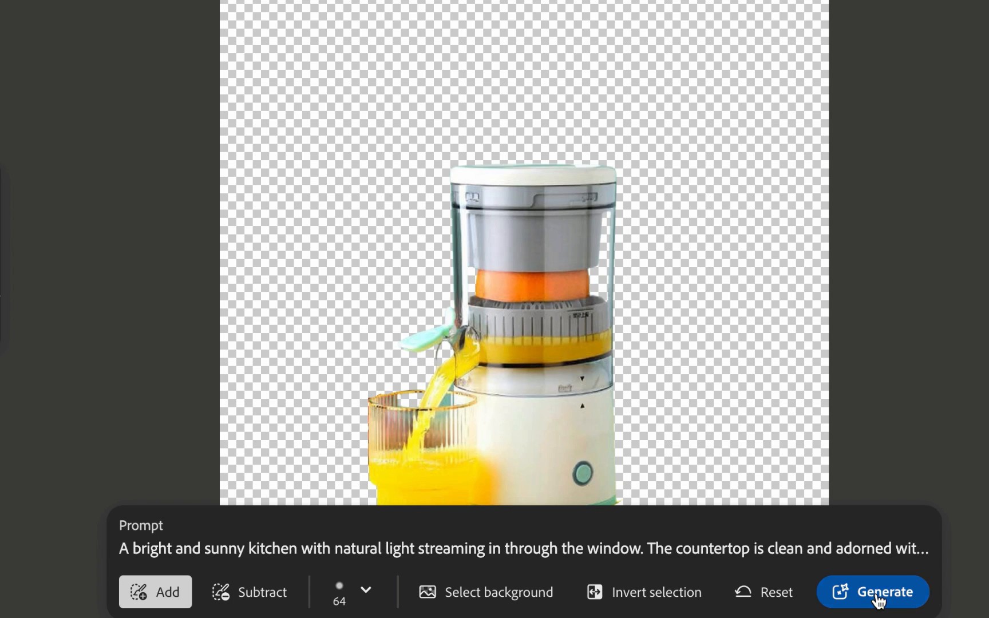
left_click(878, 600)
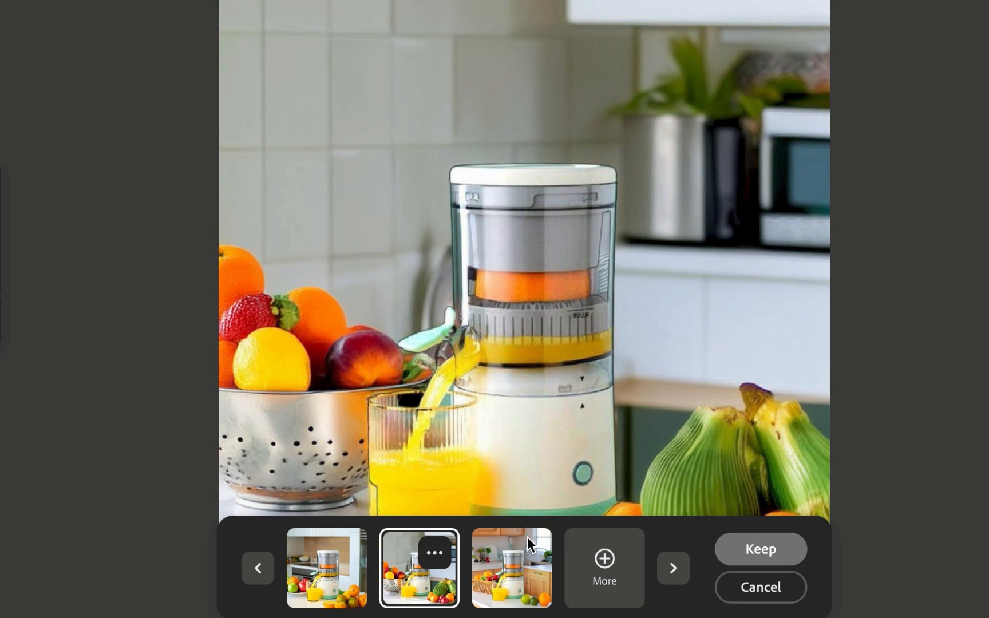
Step: Compare the generated kitchen background variations, requesting more options
left_click(531, 557)
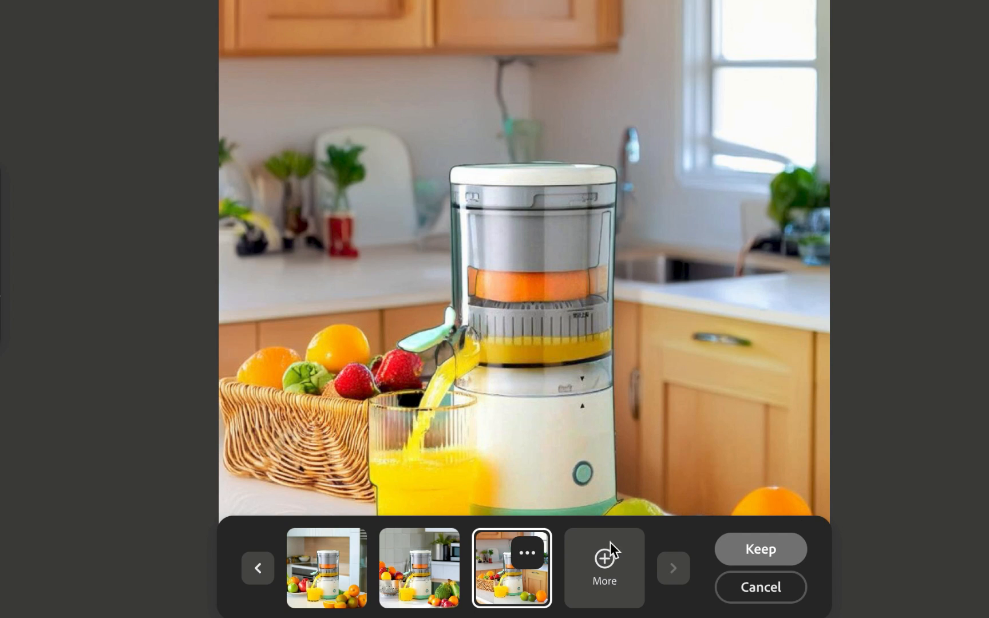
left_click(601, 572)
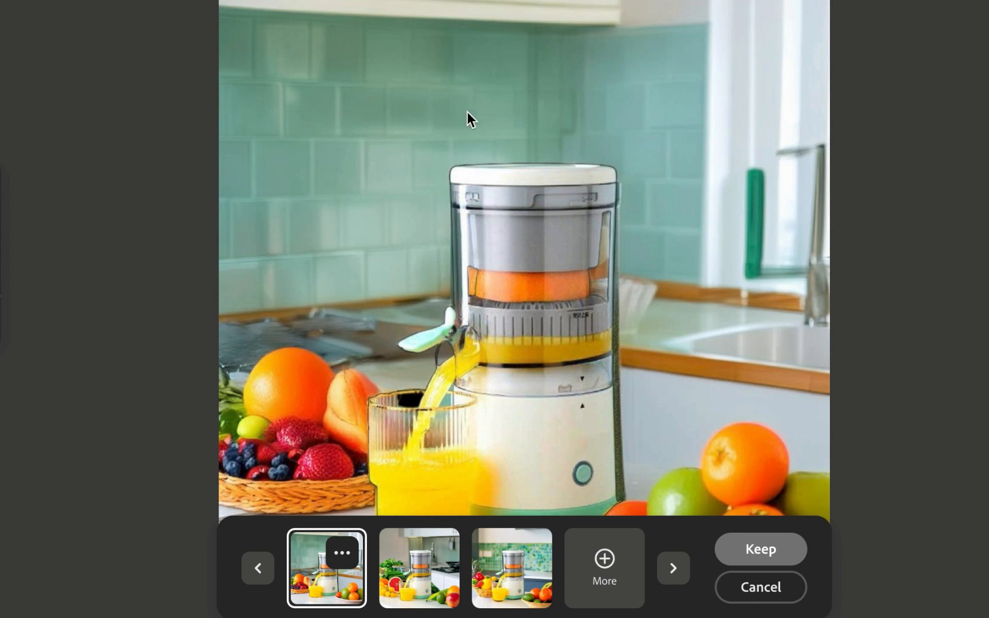
left_click(398, 579)
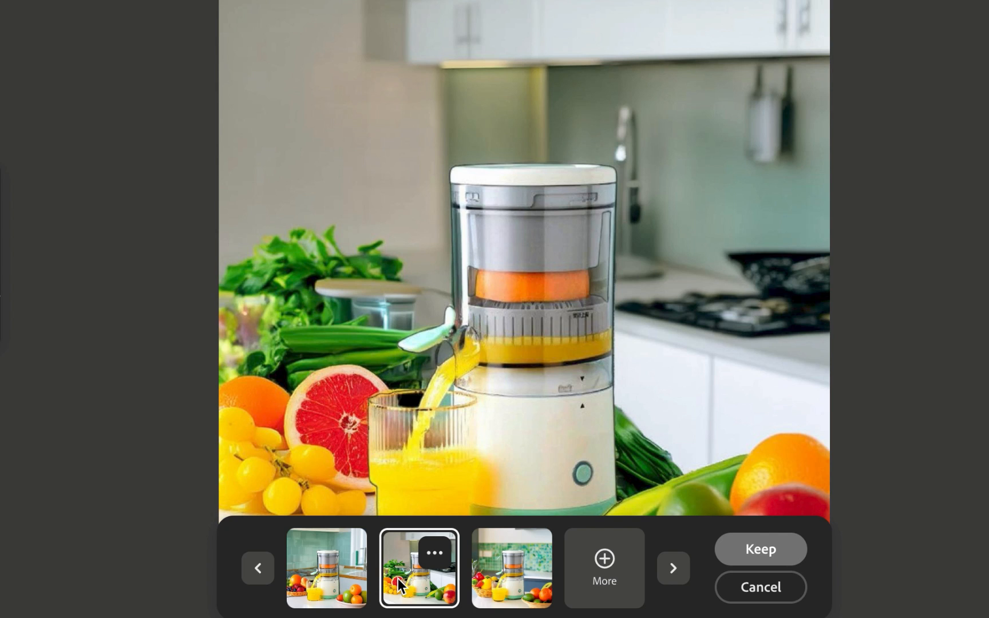
left_click(505, 587)
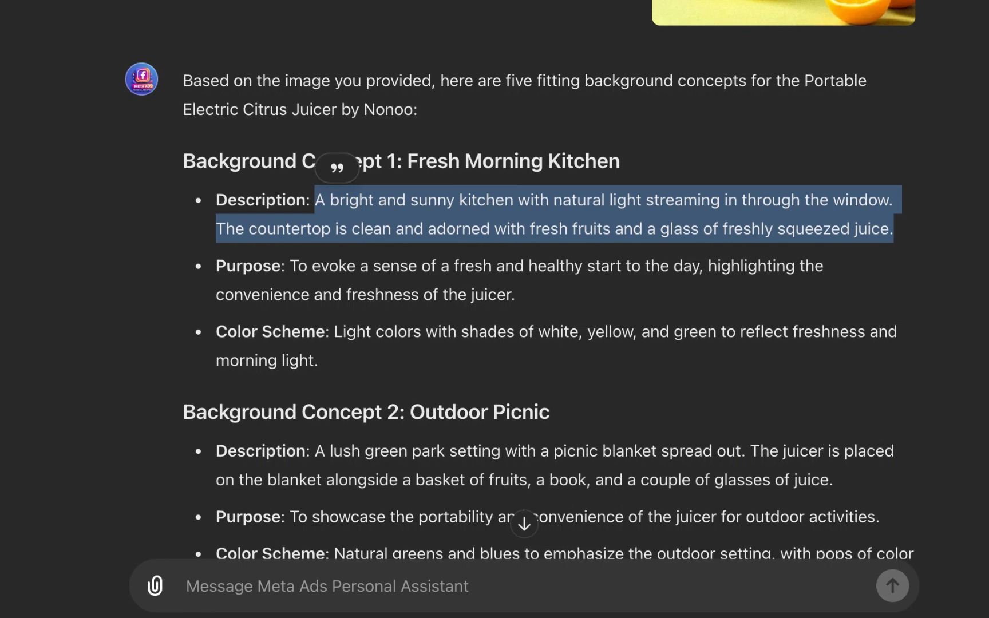
left_click(348, 311)
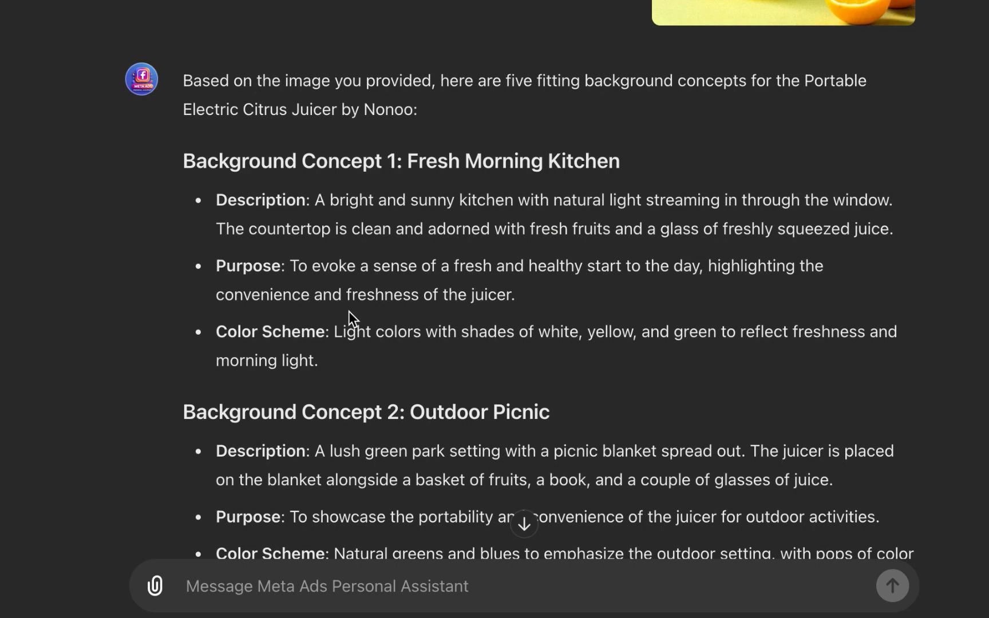
Step: Replace the prompt with the Outdoor Picnic description, ending it with a period, and generate new backgrounds
scroll(337, 341, "down", 3)
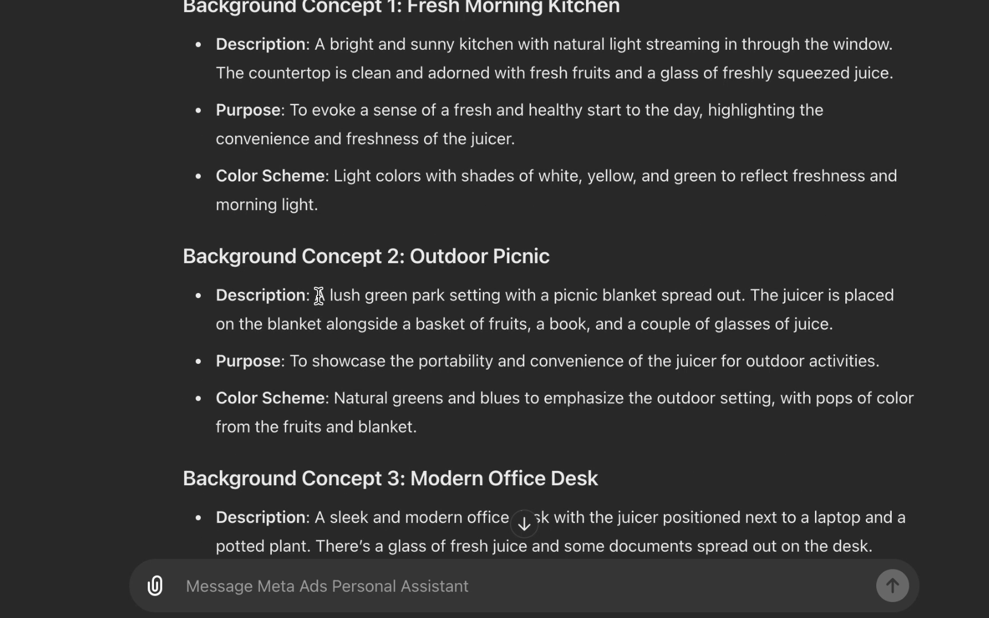
left_click_drag(316, 295, 852, 333)
key("ctrl+c")
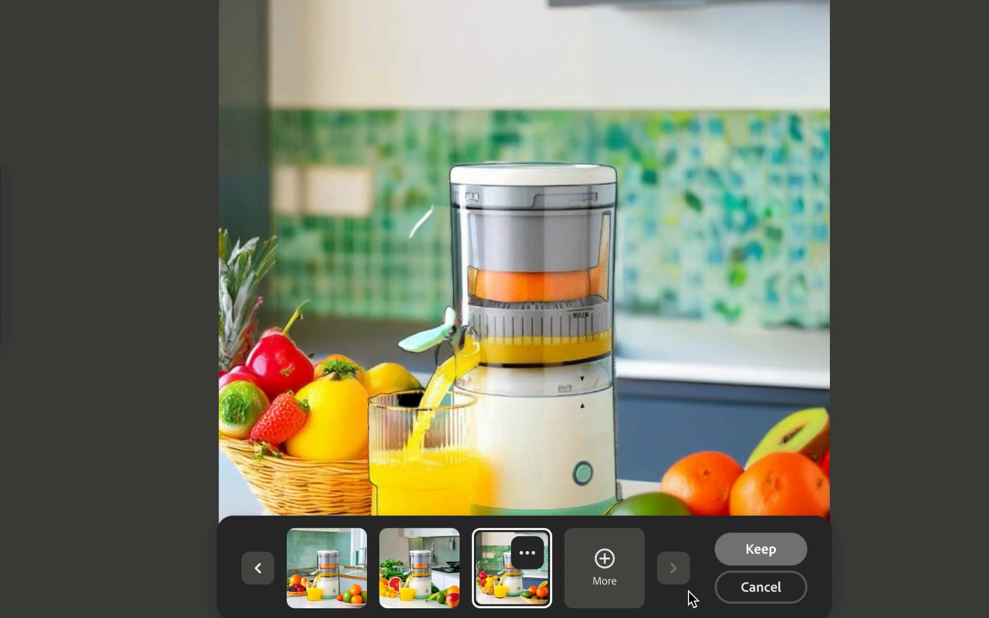
left_click(735, 587)
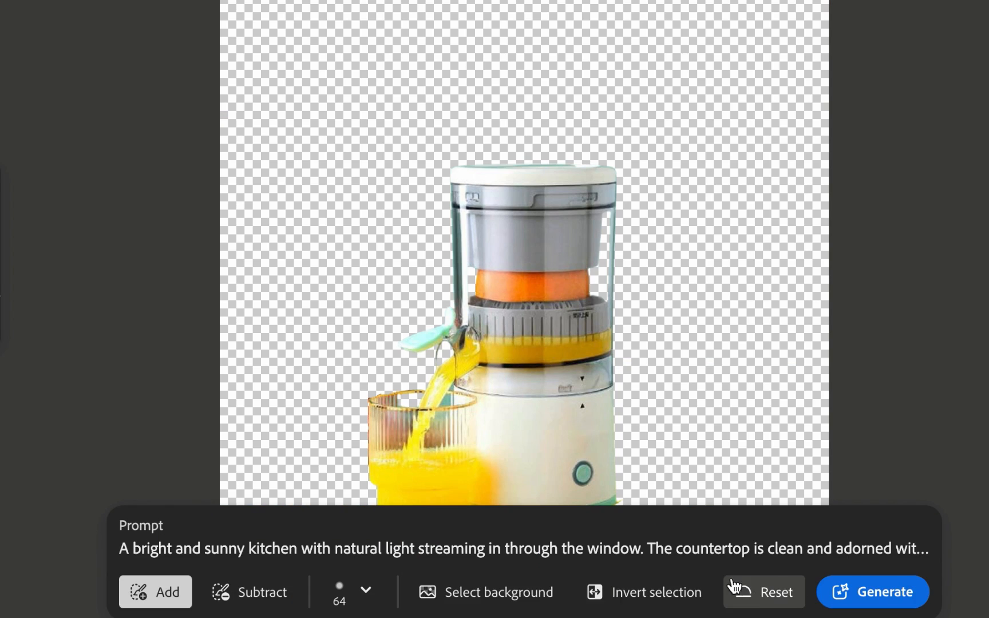
triple_click(474, 547)
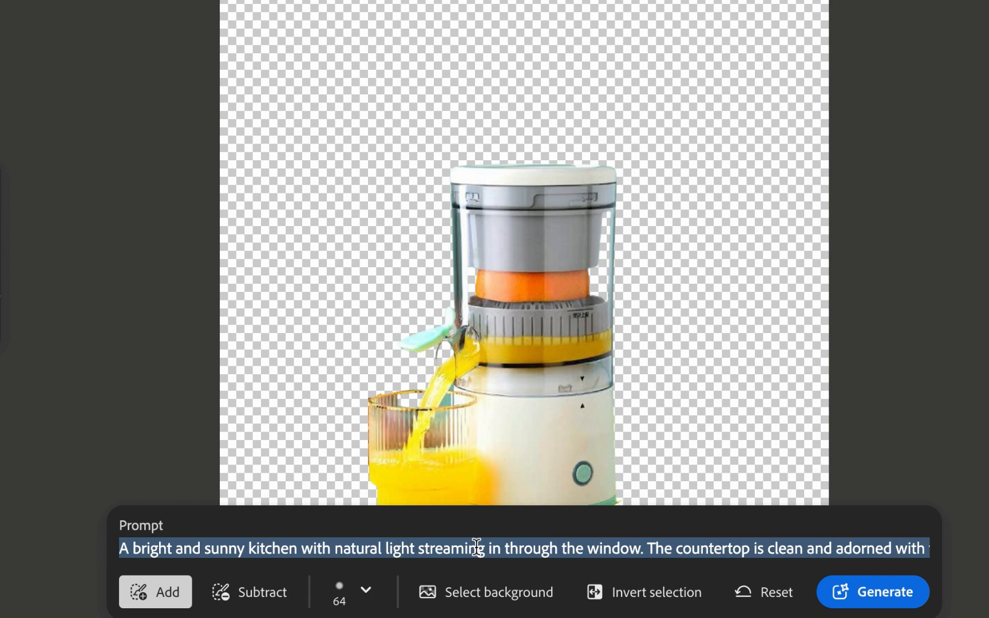
key("BackSpace")
key("ctrl+v")
type(".")
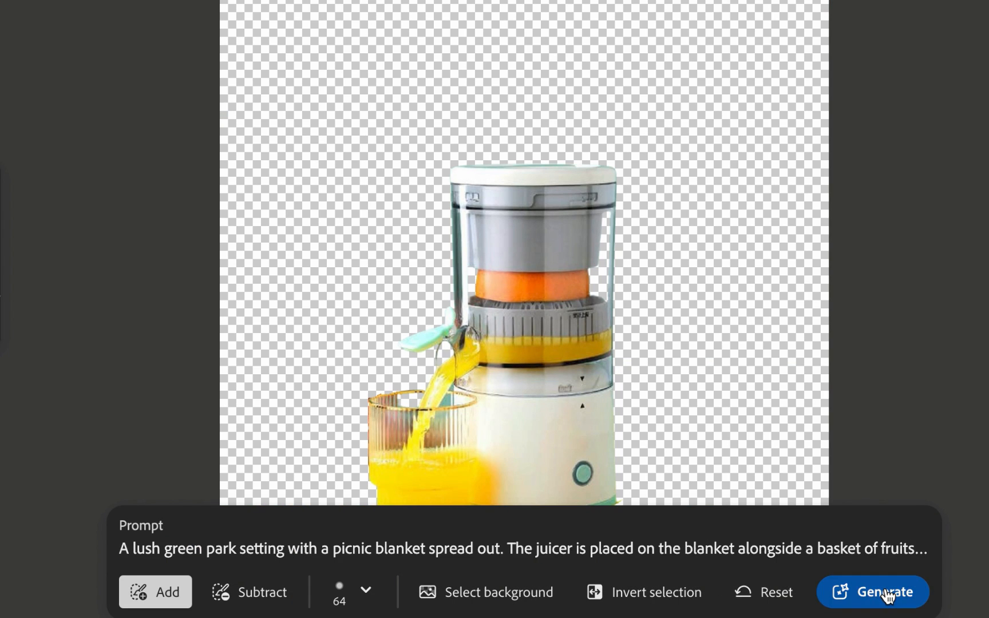
left_click(885, 594)
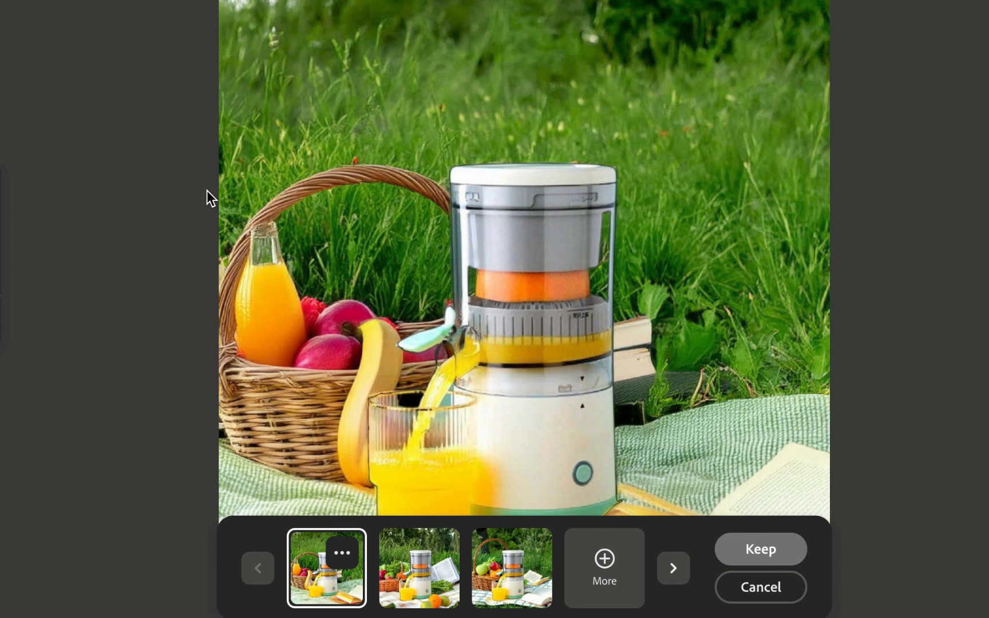
Step: Compare the picnic background variations and scroll to the Modern Office Desk concept
left_click(425, 569)
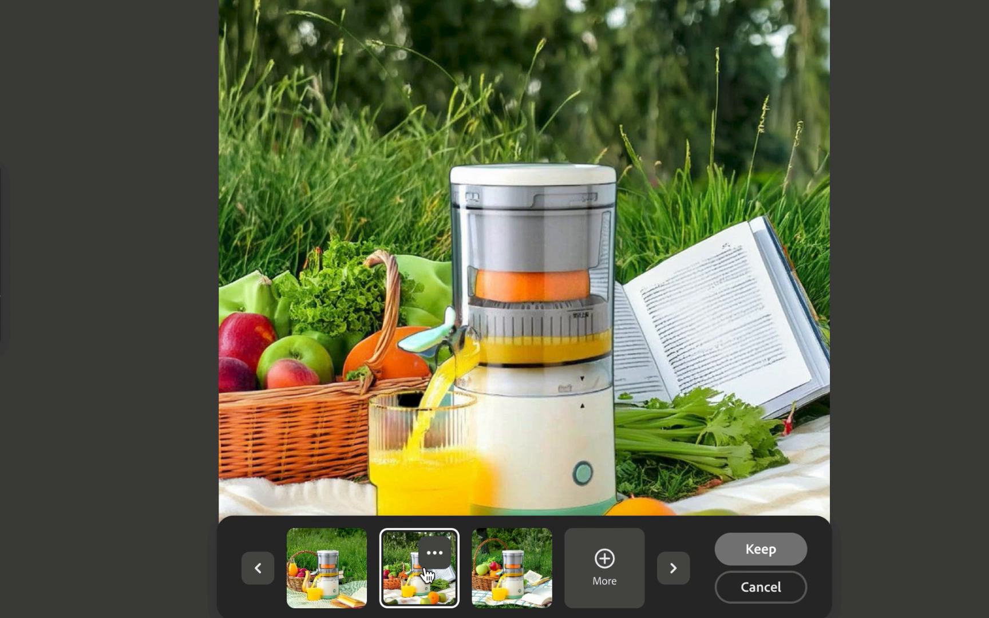
left_click(492, 571)
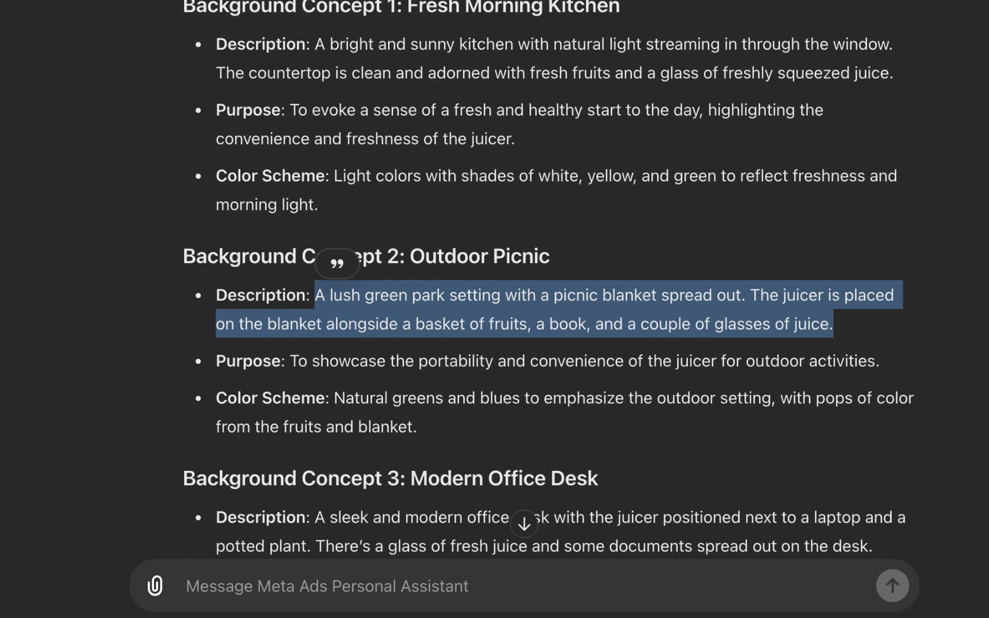
left_click(486, 264)
scroll(487, 264, "down", 5)
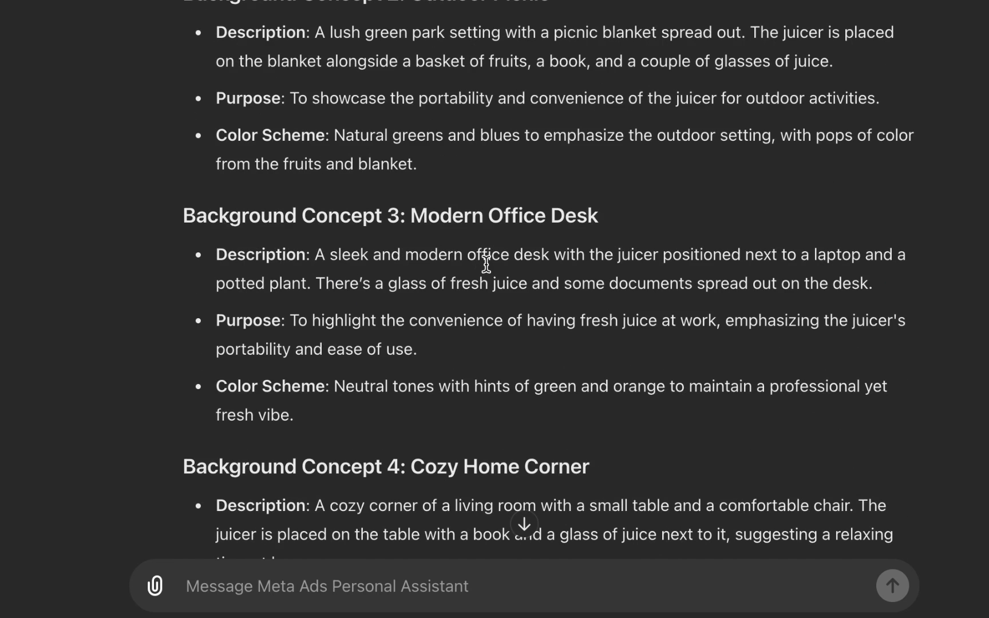
scroll(487, 265, "down", 2)
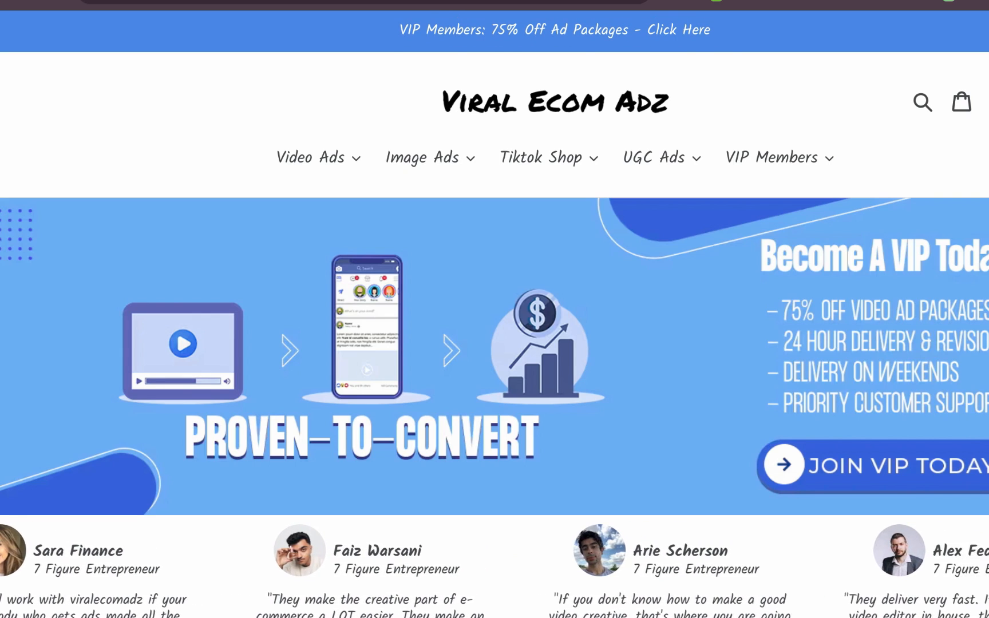
Step: Switch to the Viral Ecom Adz website and browse its ad packages, testimonials and membership benefits
scroll(494, 309, "down", 3)
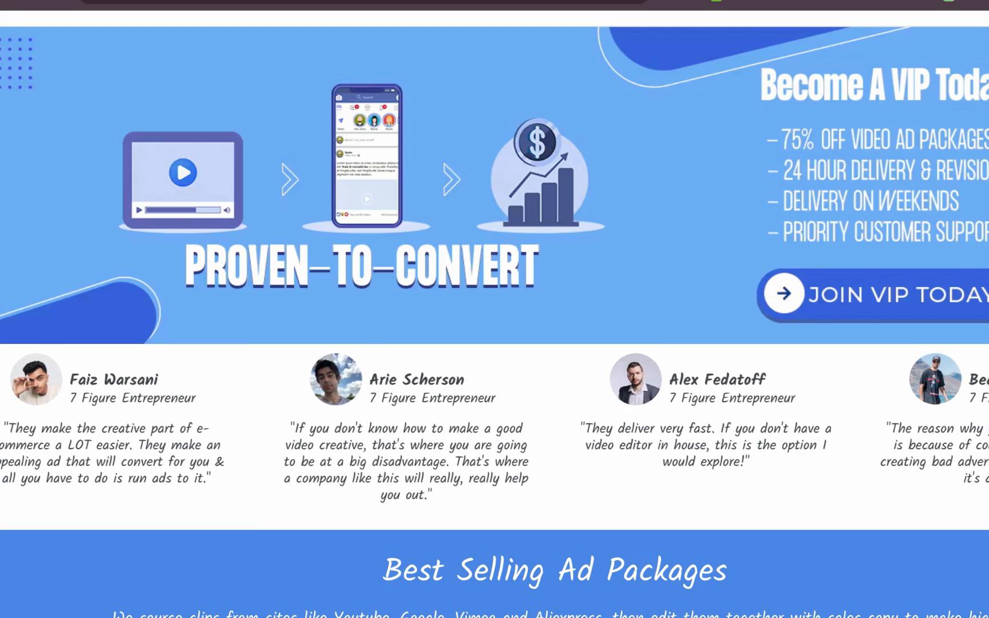
scroll(494, 309, "up", 3)
scroll(495, 309, "down", 15)
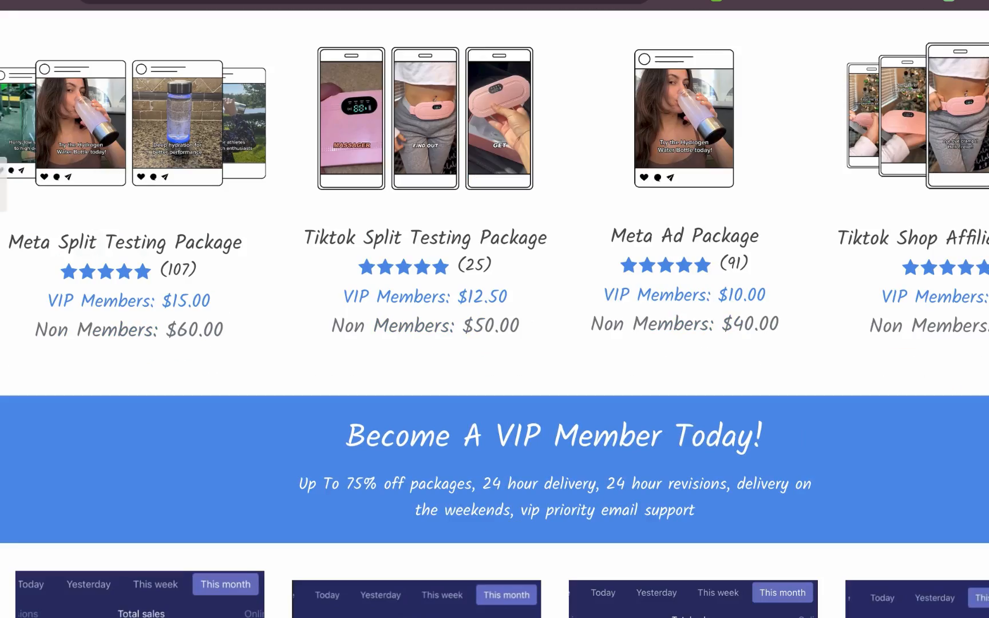
scroll(495, 309, "down", 13)
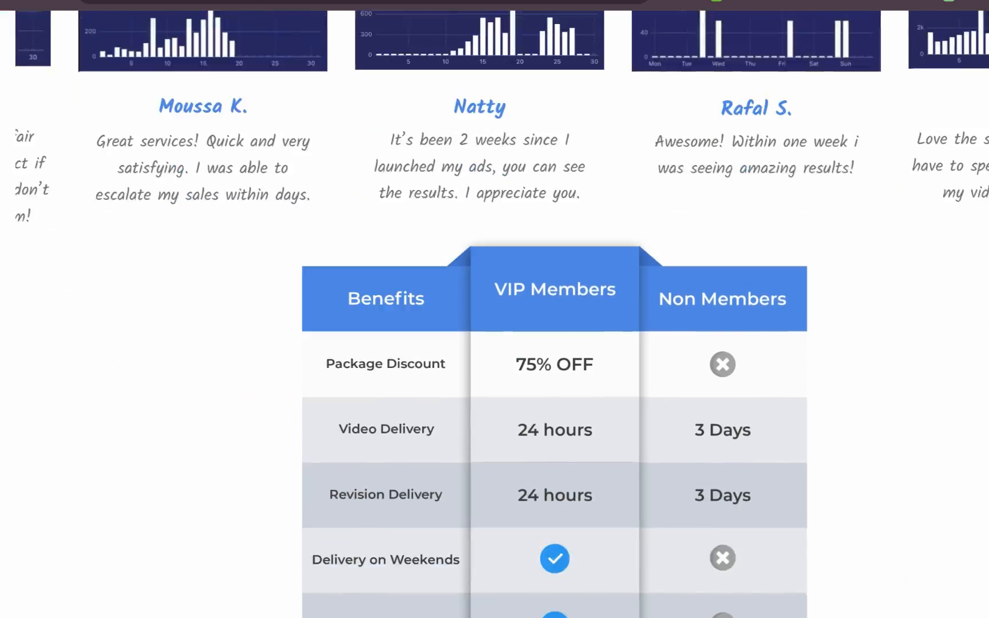
scroll(494, 309, "up", 5)
scroll(494, 309, "down", 5)
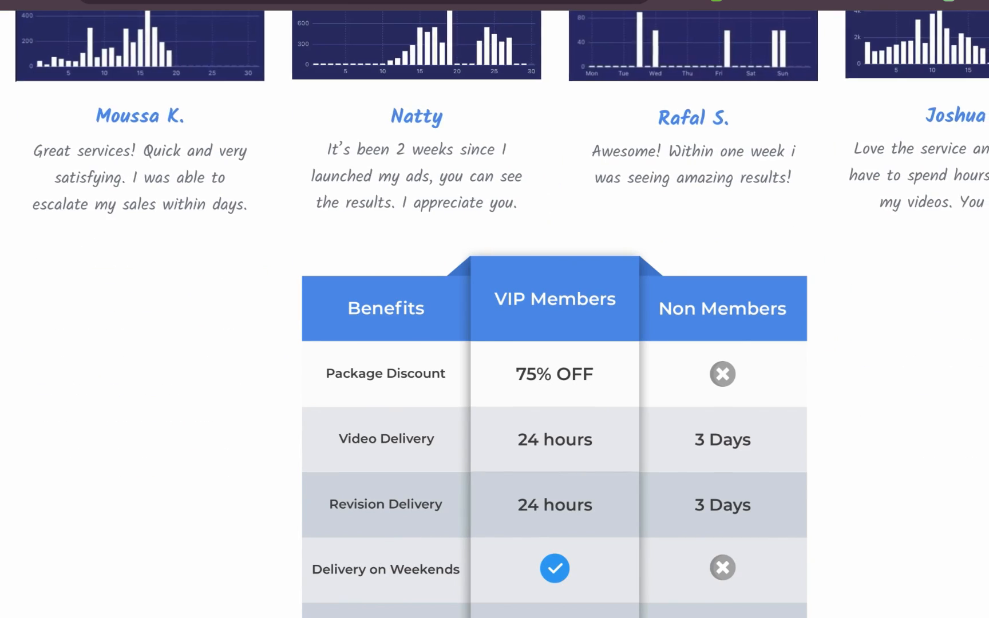
scroll(495, 309, "down", 5)
scroll(494, 309, "down", 7)
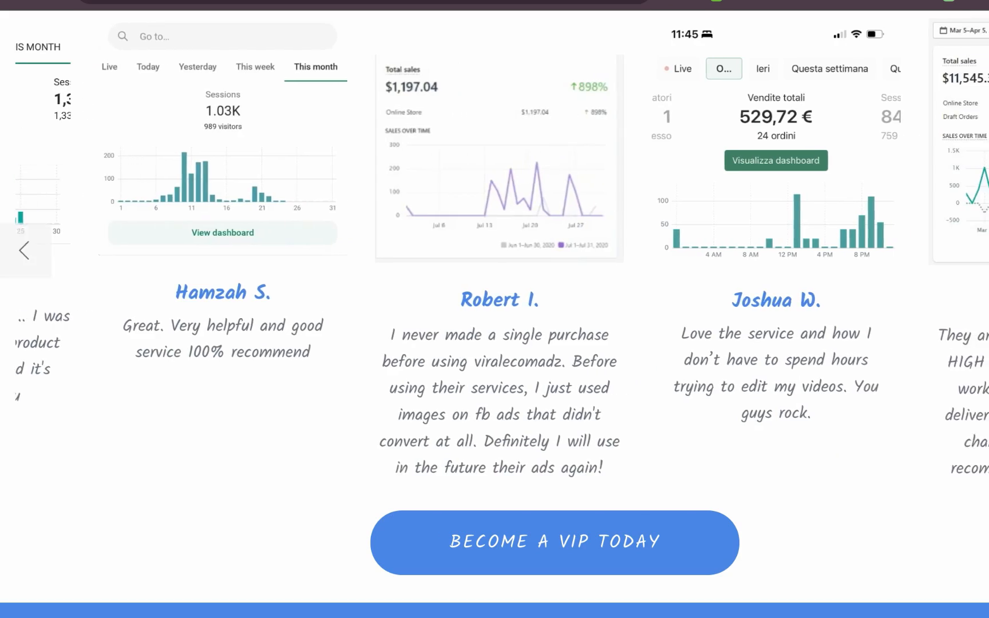
scroll(494, 309, "down", 12)
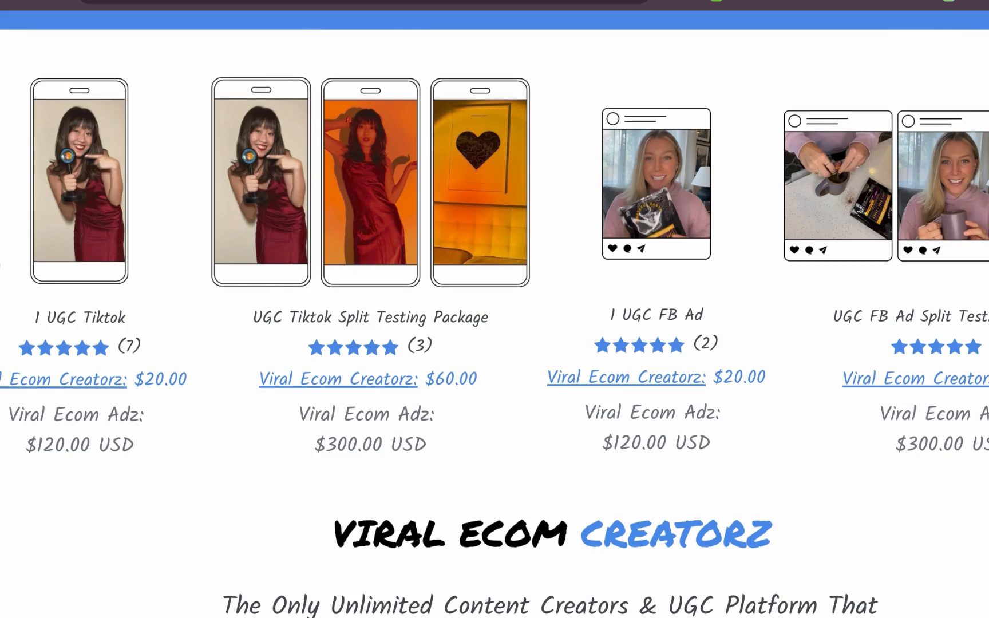
scroll(495, 309, "up", 5)
scroll(1, 262, "down", 7)
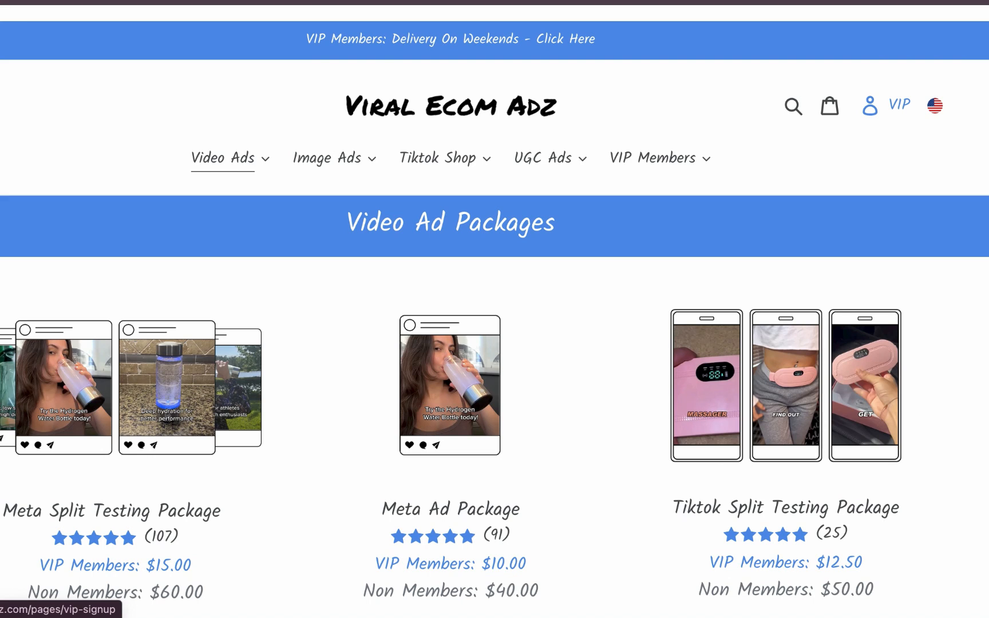
scroll(495, 309, "down", 1)
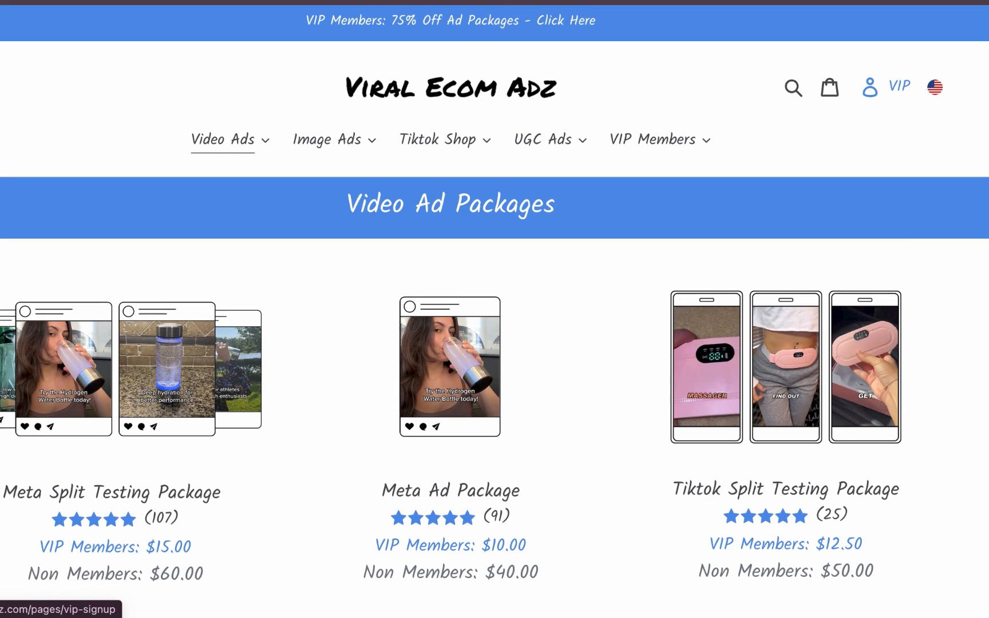
scroll(494, 309, "down", 4)
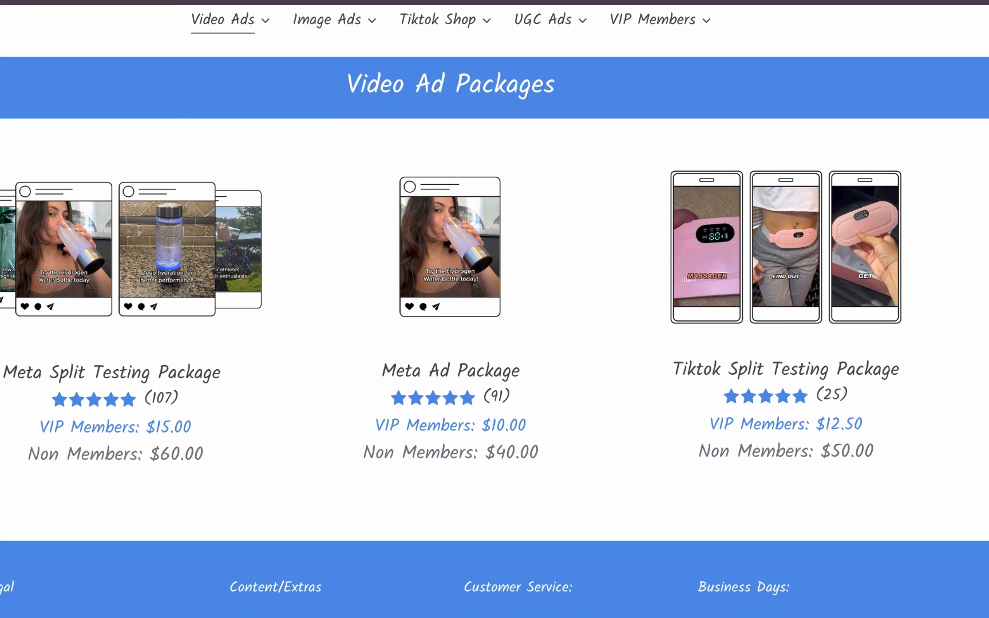
scroll(495, 309, "down", 2)
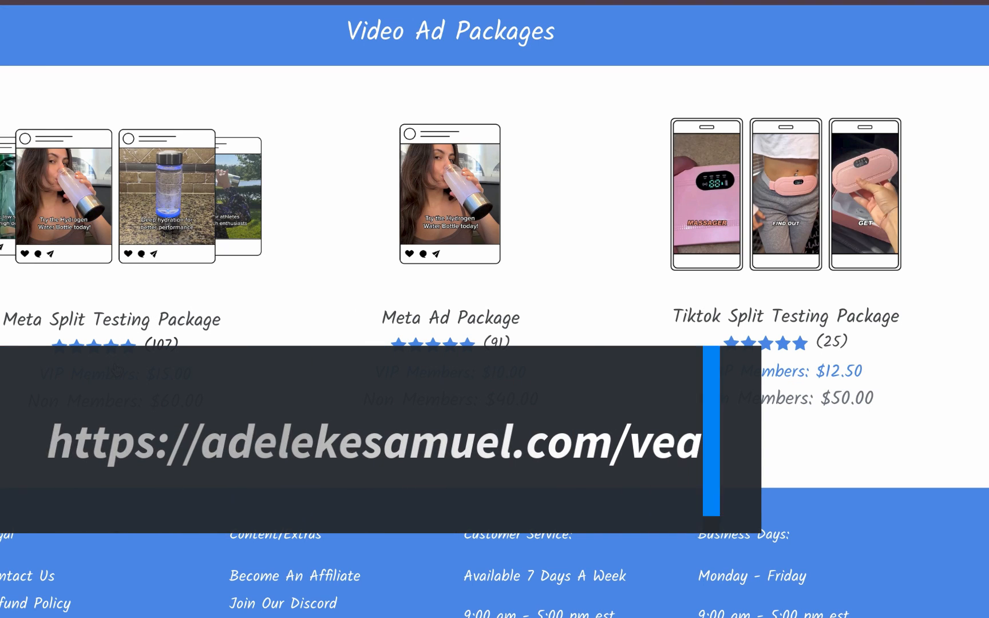
Step: Open the Meta Split Testing Package page and review the package and example ad videos
left_click(120, 223)
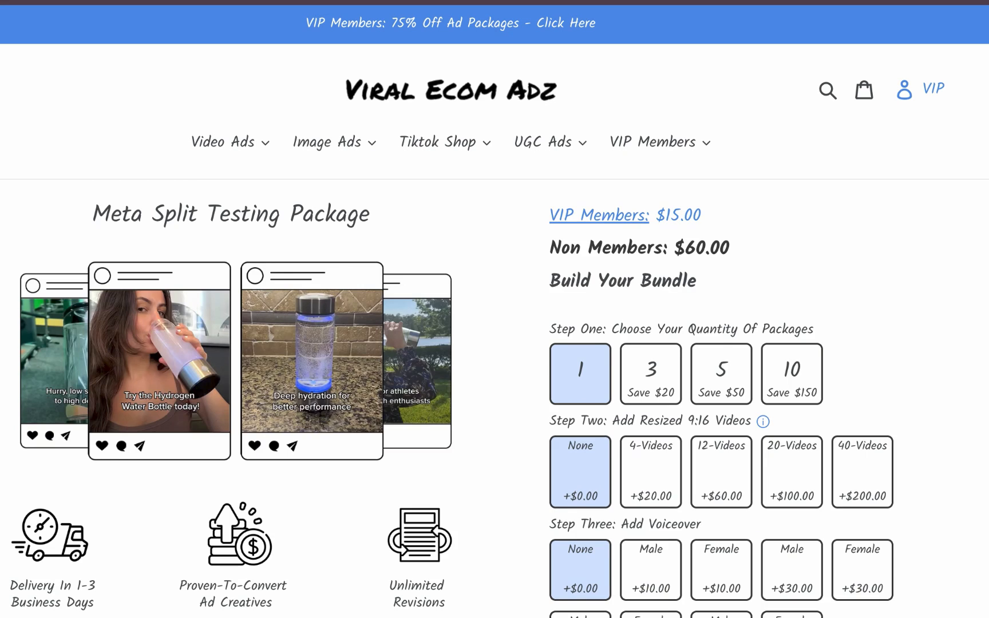
scroll(495, 309, "down", 2)
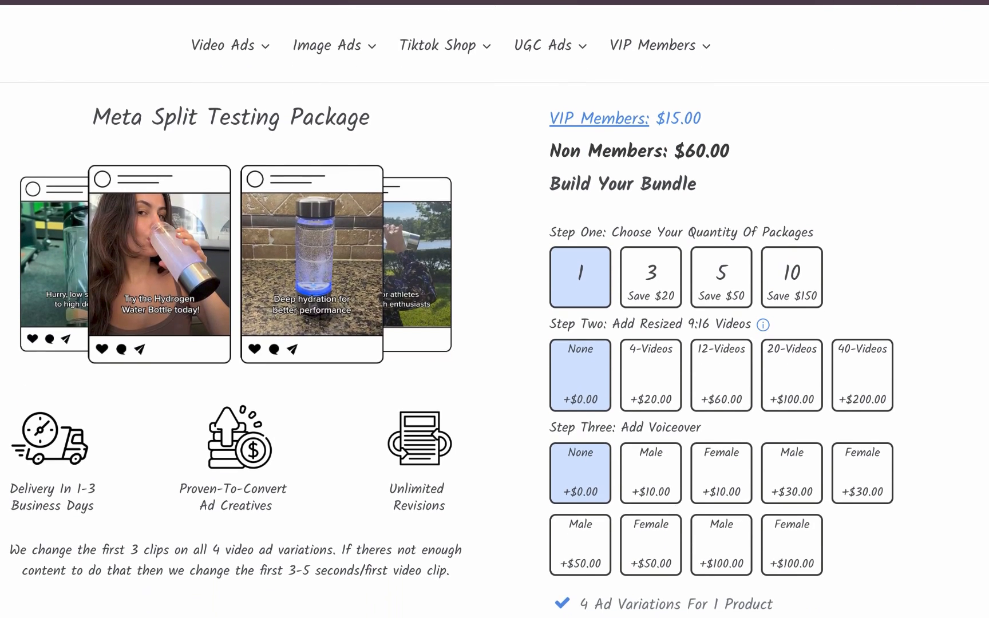
scroll(495, 309, "down", 1)
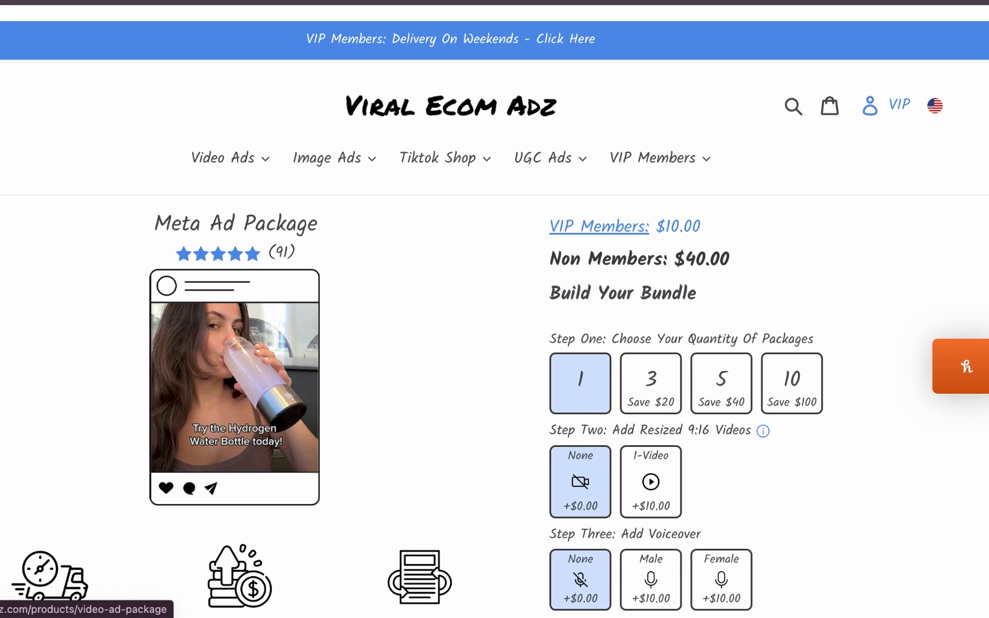
scroll(494, 309, "down", 15)
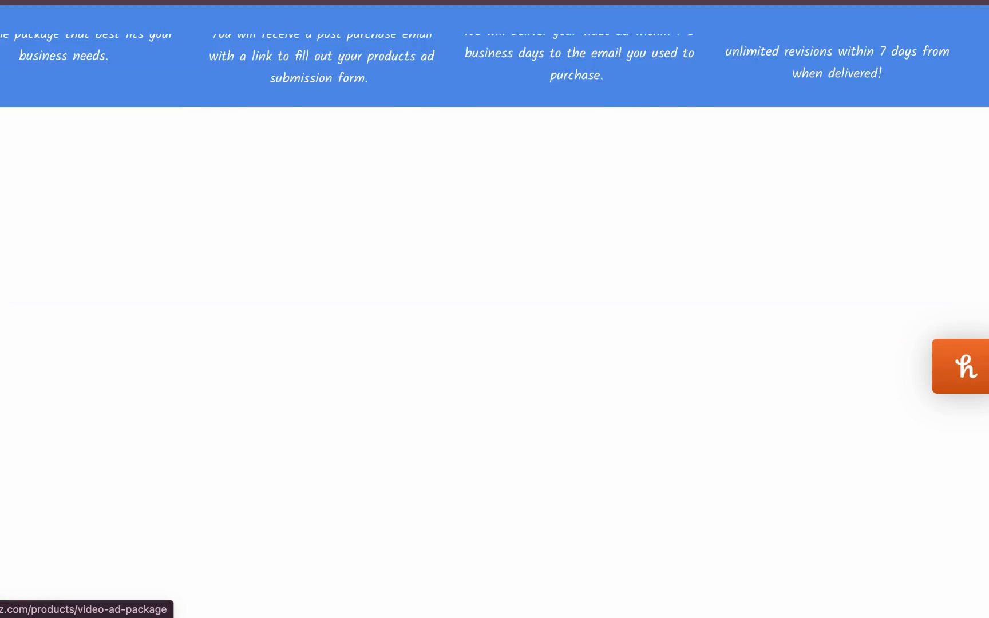
scroll(495, 309, "down", 3)
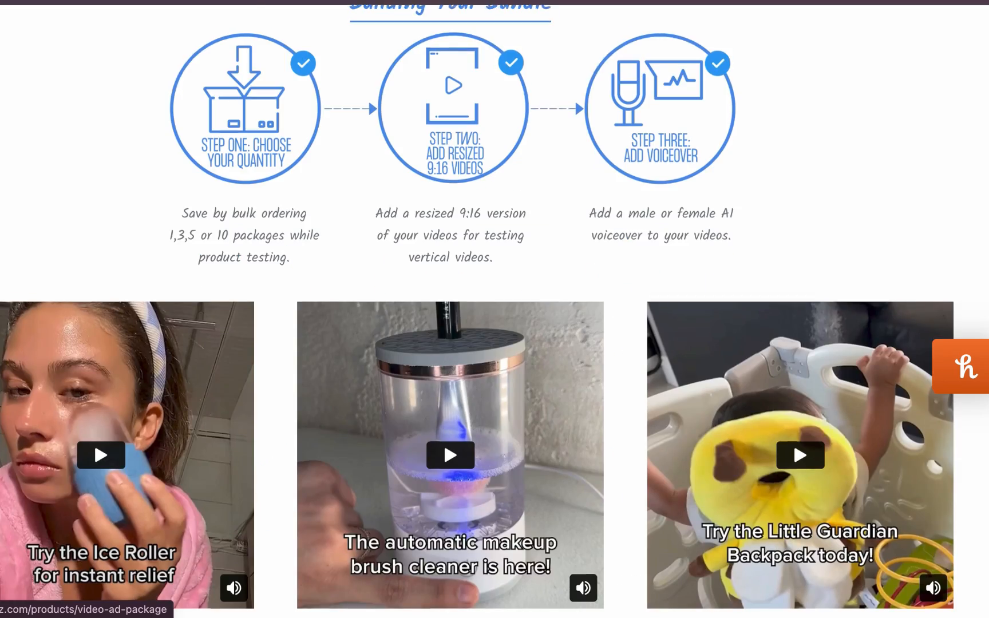
scroll(495, 343, "down", 2)
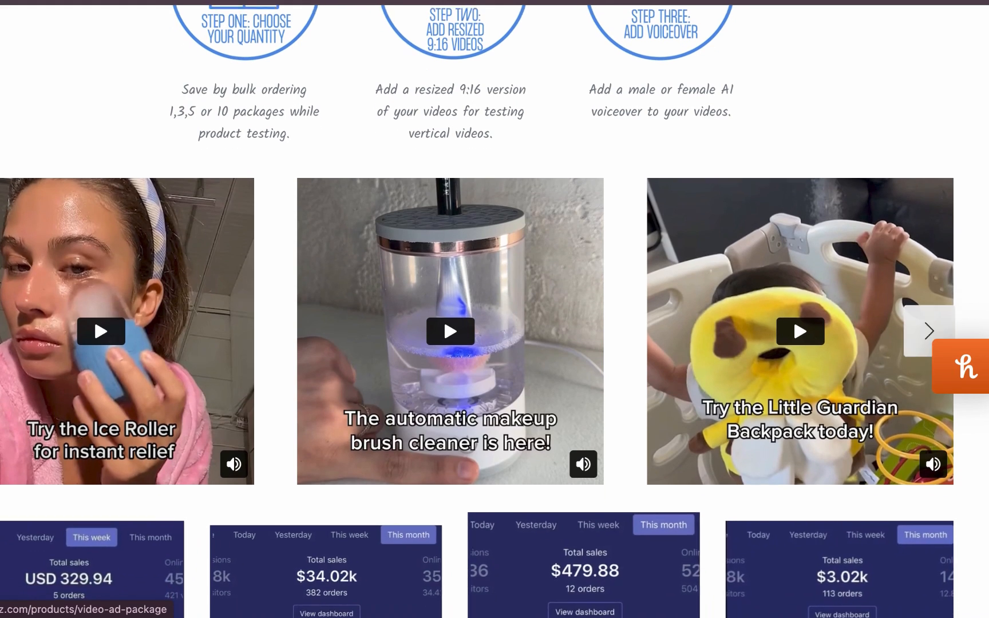
scroll(494, 309, "down", 1)
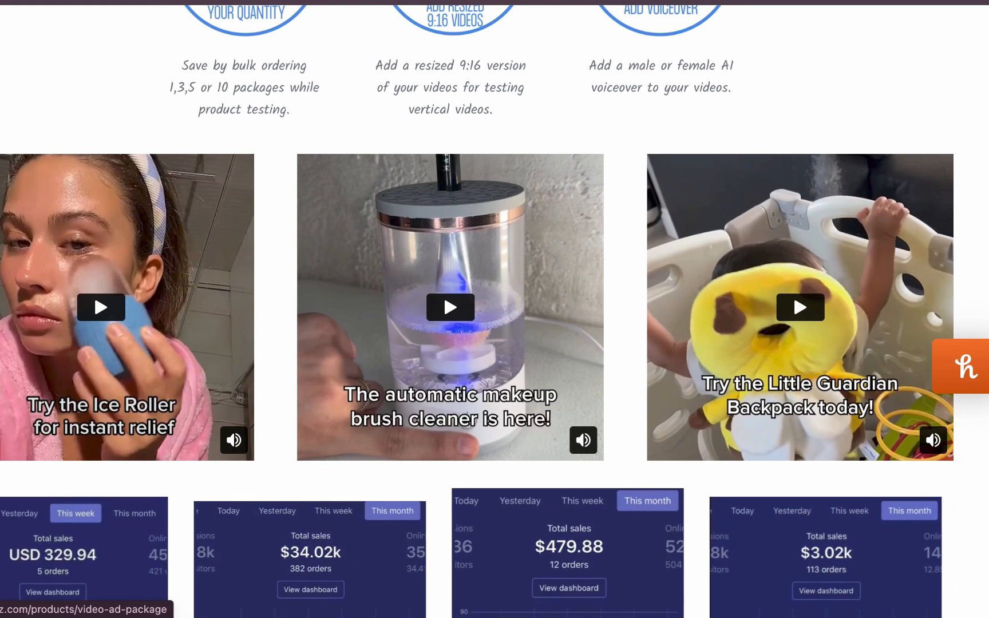
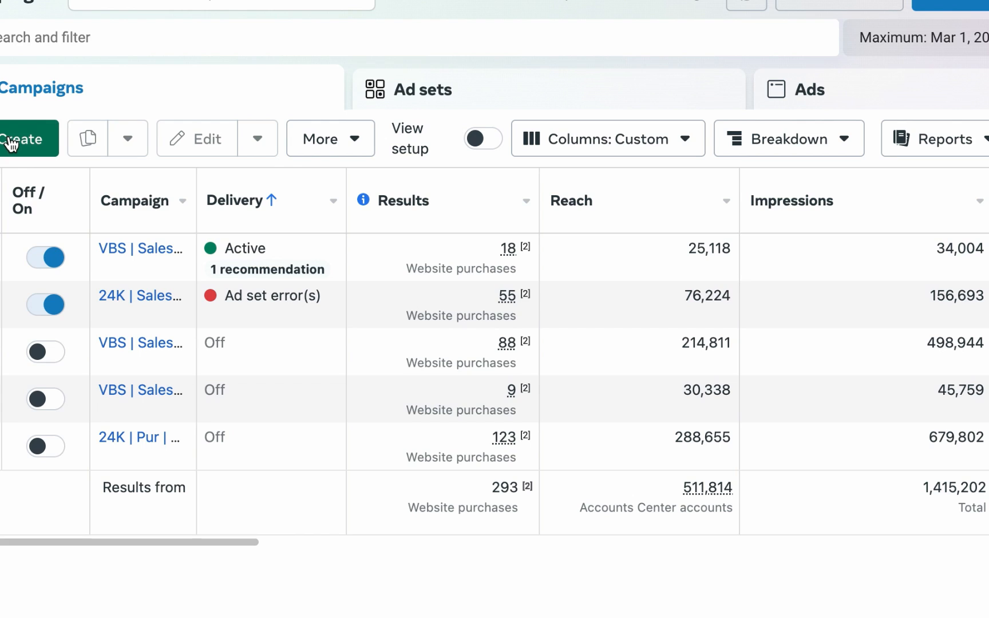
Step: Create a new campaign with the Sales objective using the manual sales campaign setup
left_click(10, 142)
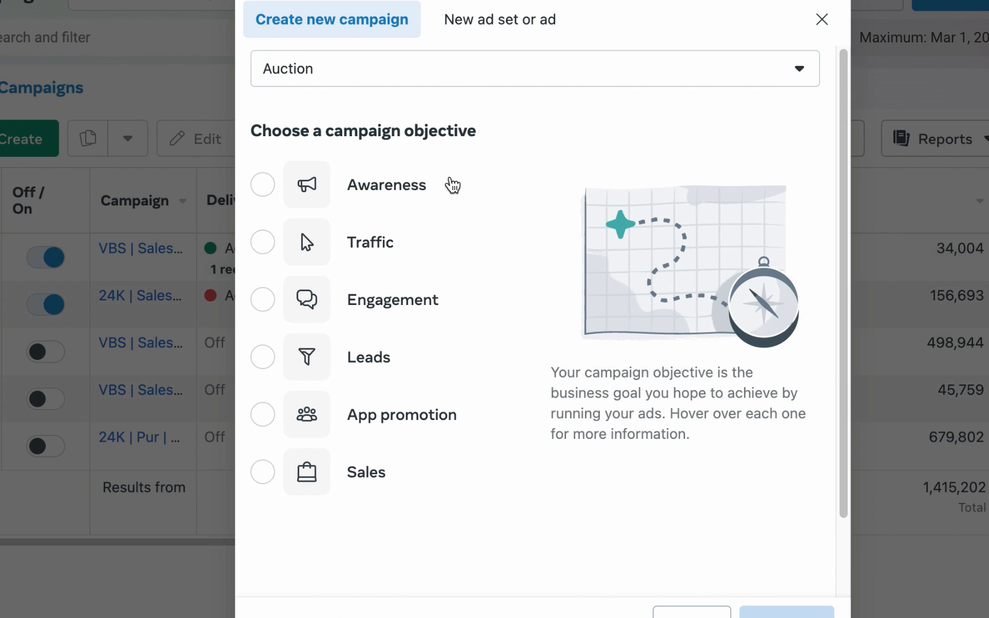
mouse_move(455, 291)
left_click(366, 472)
left_click(789, 612)
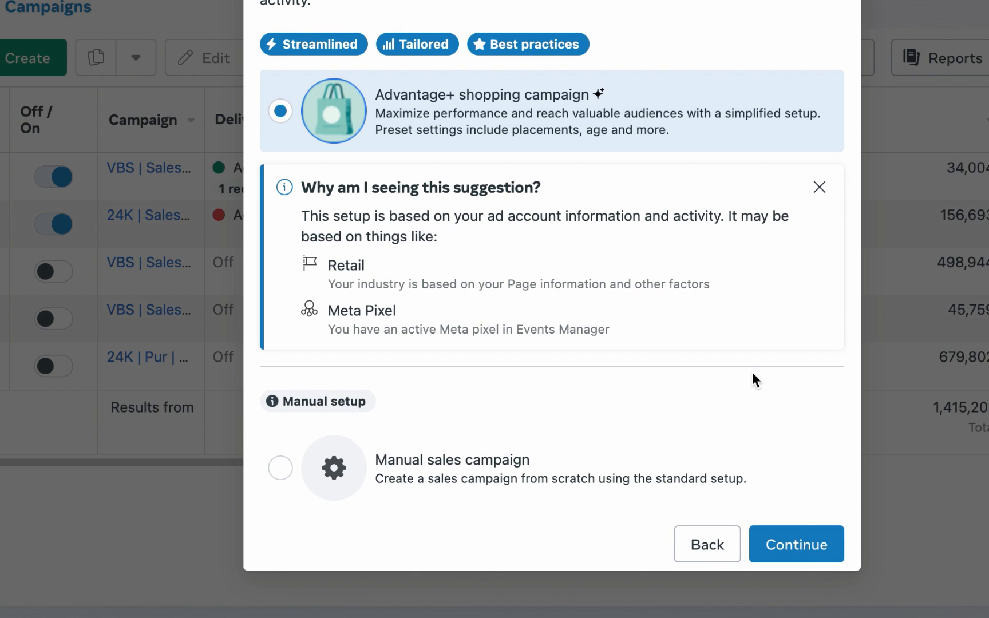
left_click(633, 469)
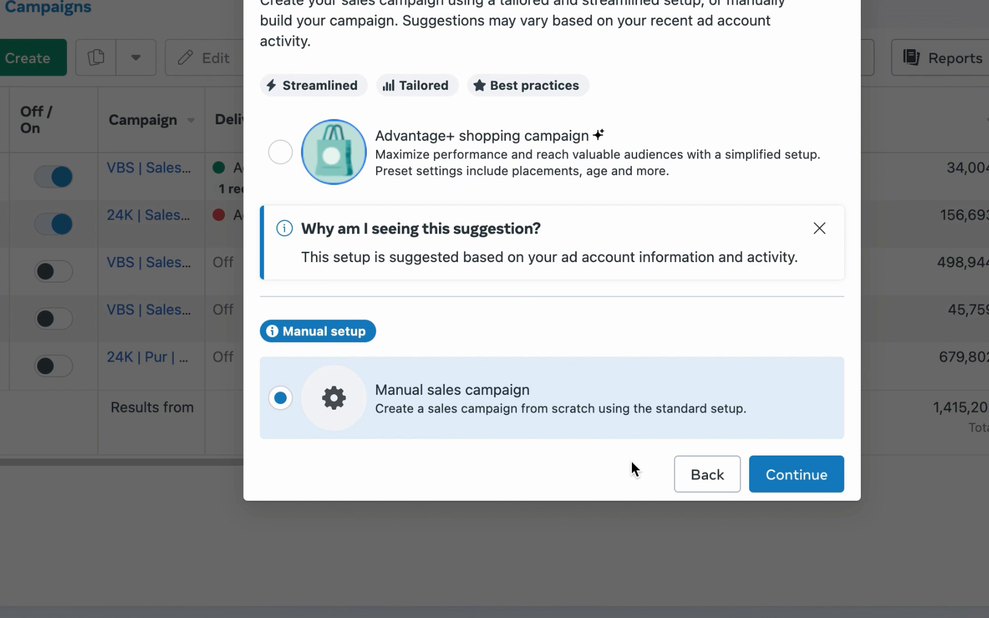
left_click(824, 480)
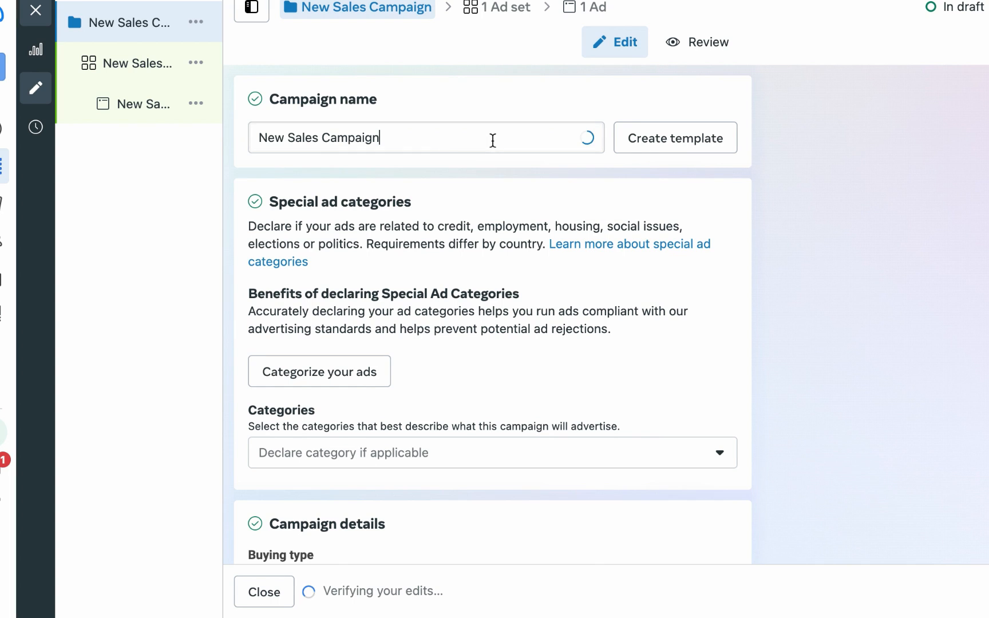
Step: Rename the campaign as PEJ | Sales | June 1 and dismiss the budget recommendation
triple_click(492, 140)
type("PE")
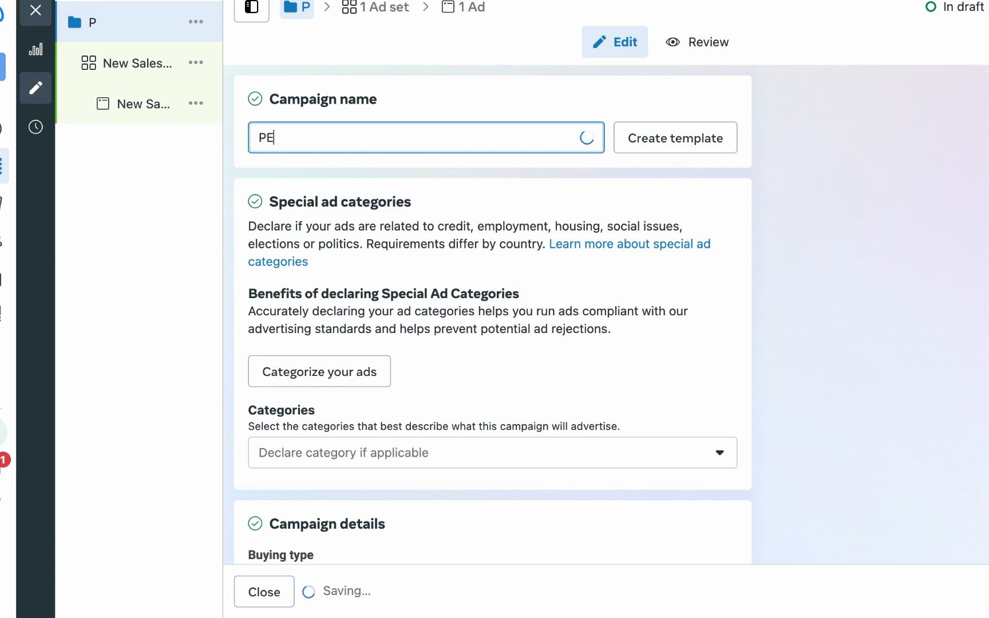
type("J")
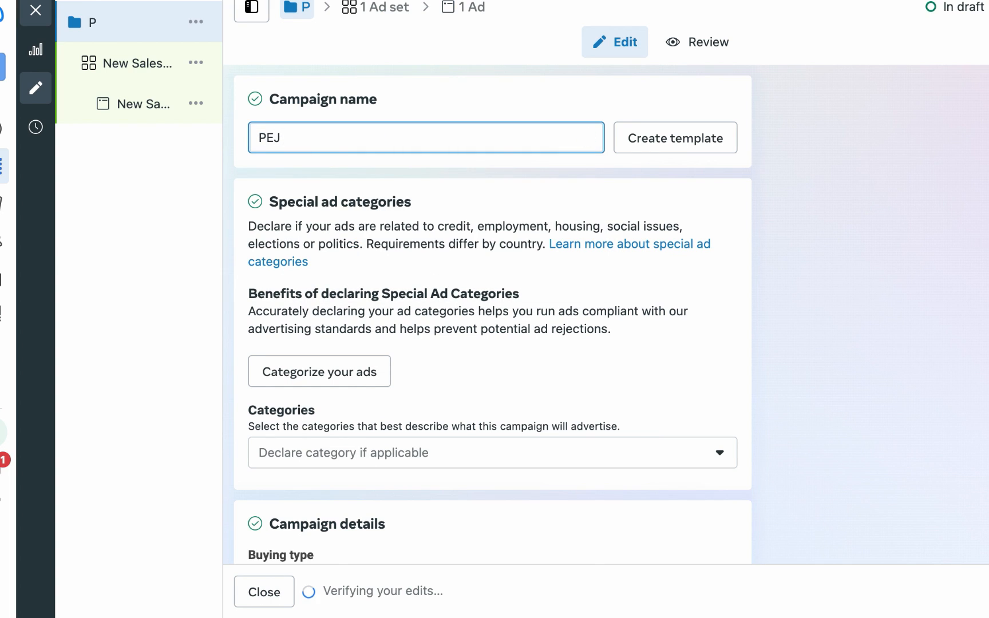
type(" |")
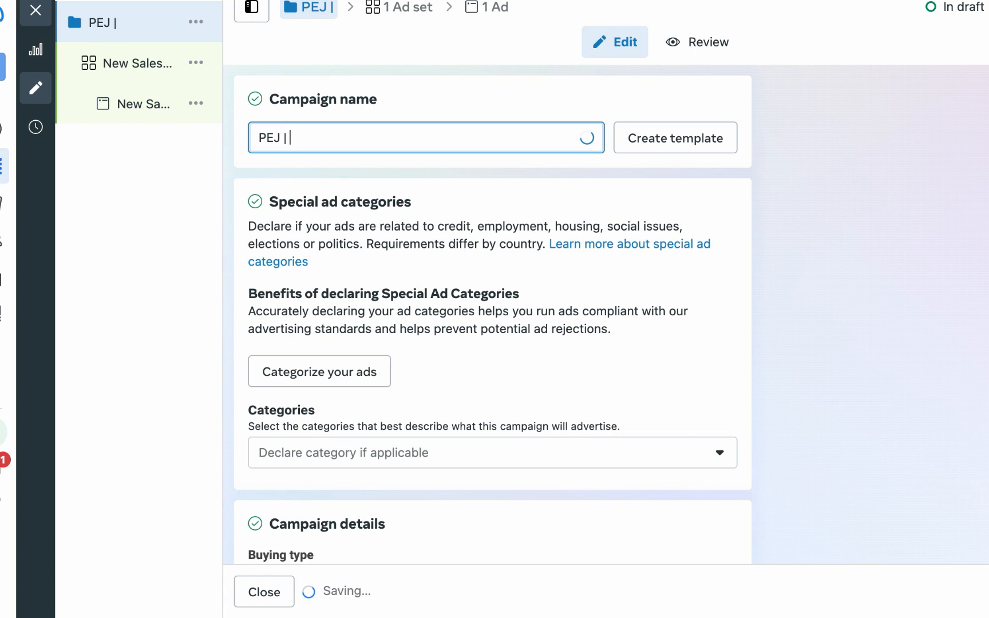
type(" Sales | June 1")
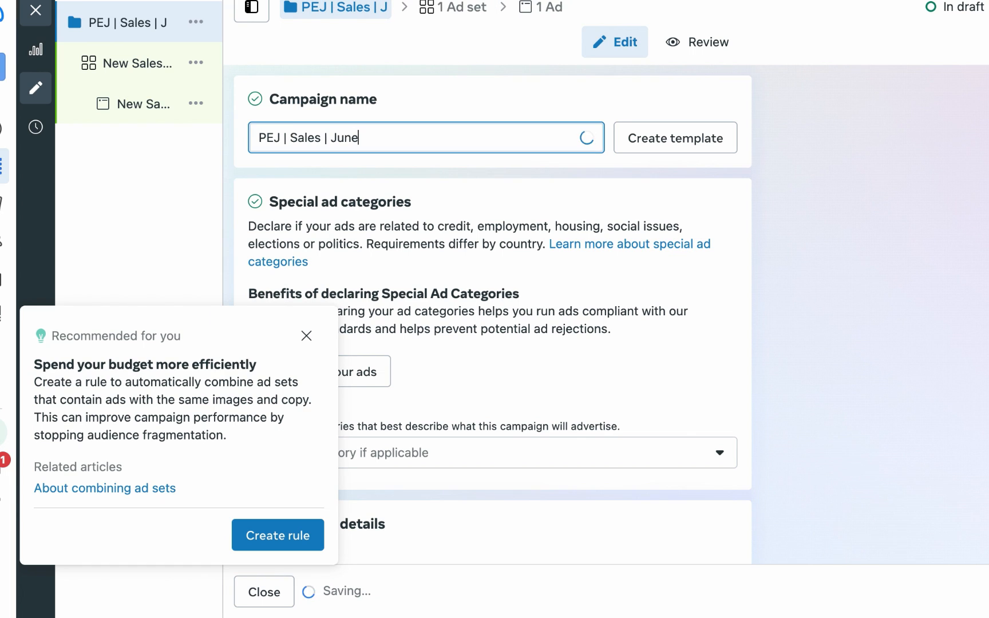
left_click(301, 340)
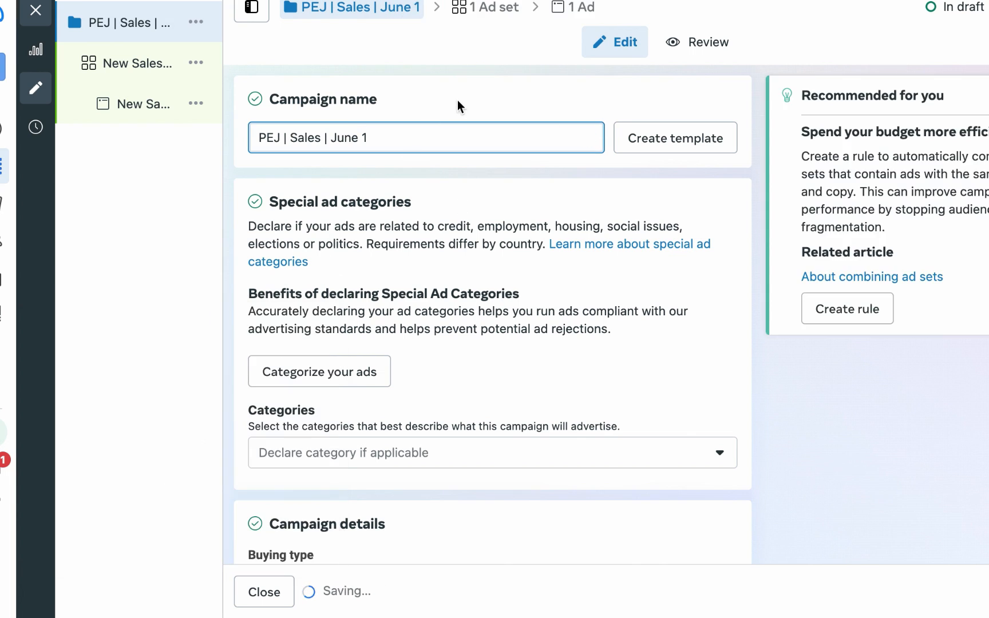
Step: Rename the ad set as Zero | Ad set 1 and set its conversion location to Website
left_click(148, 66)
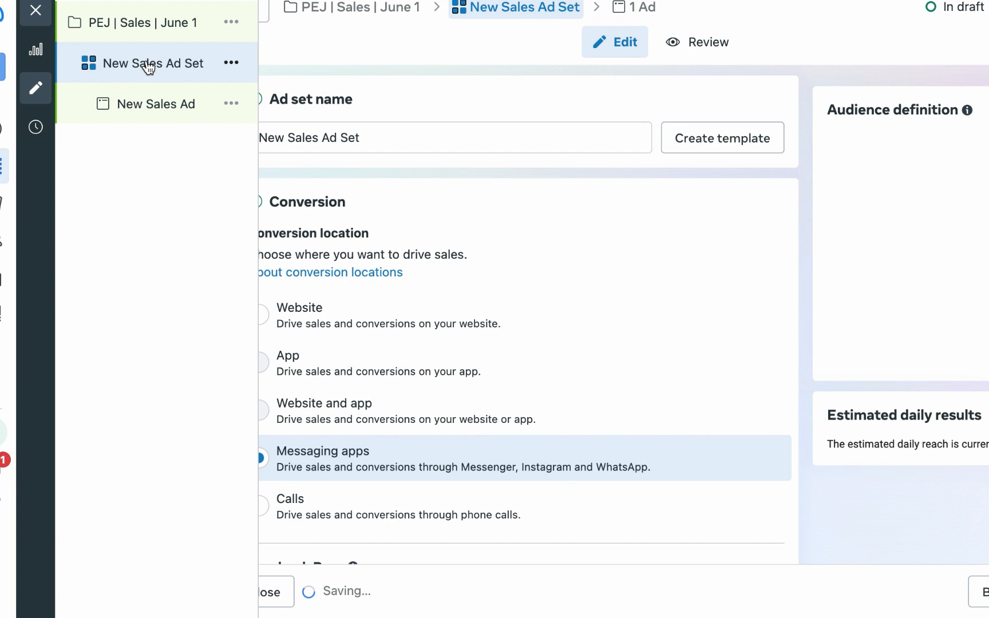
triple_click(387, 139)
key("BackSpace")
type("Zero ")
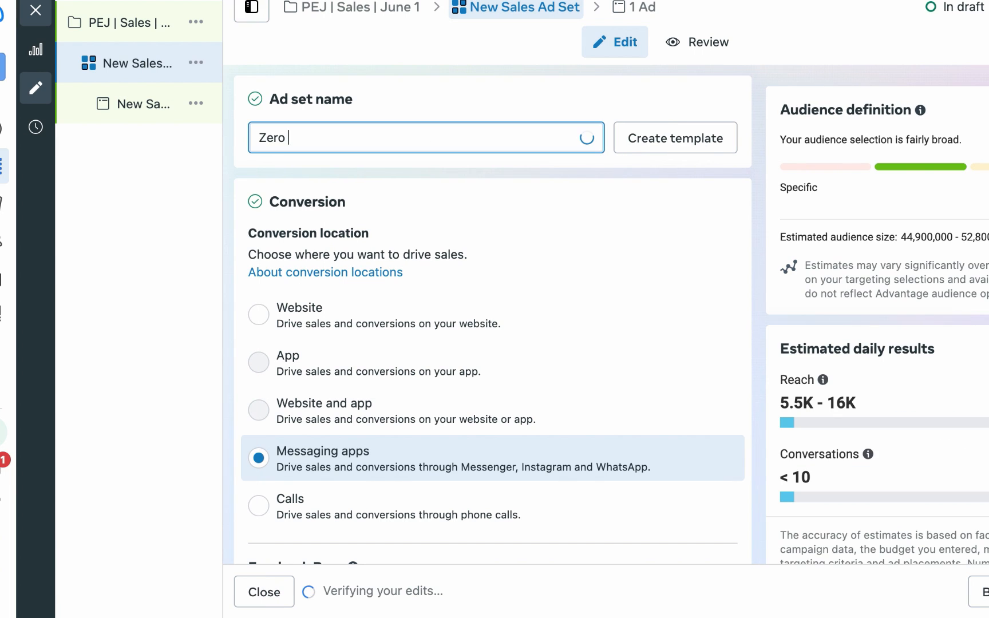
type("| Ad set 1")
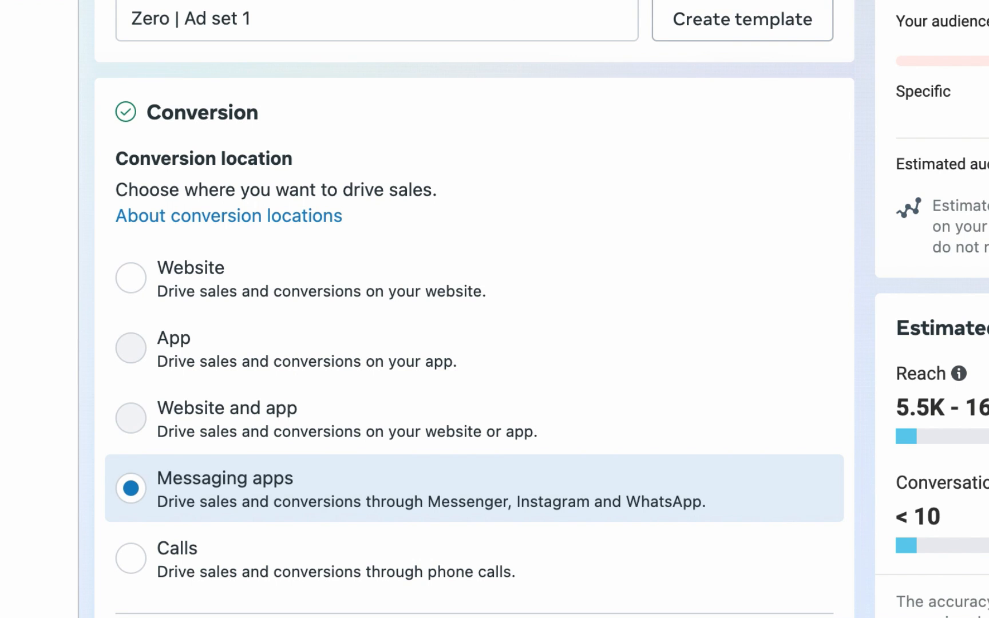
scroll(473, 309, "down", 2)
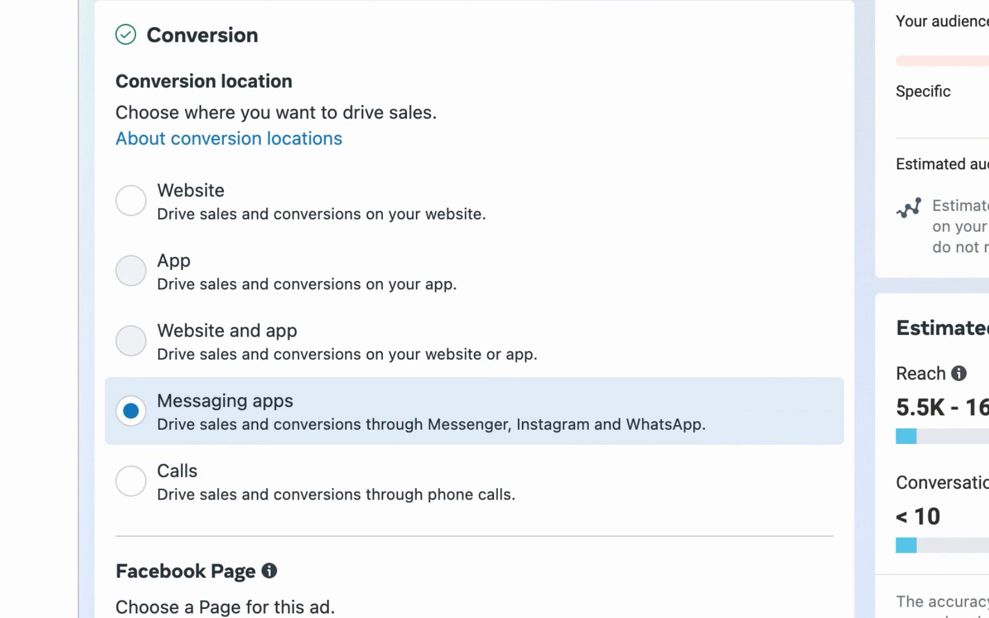
left_click(132, 202)
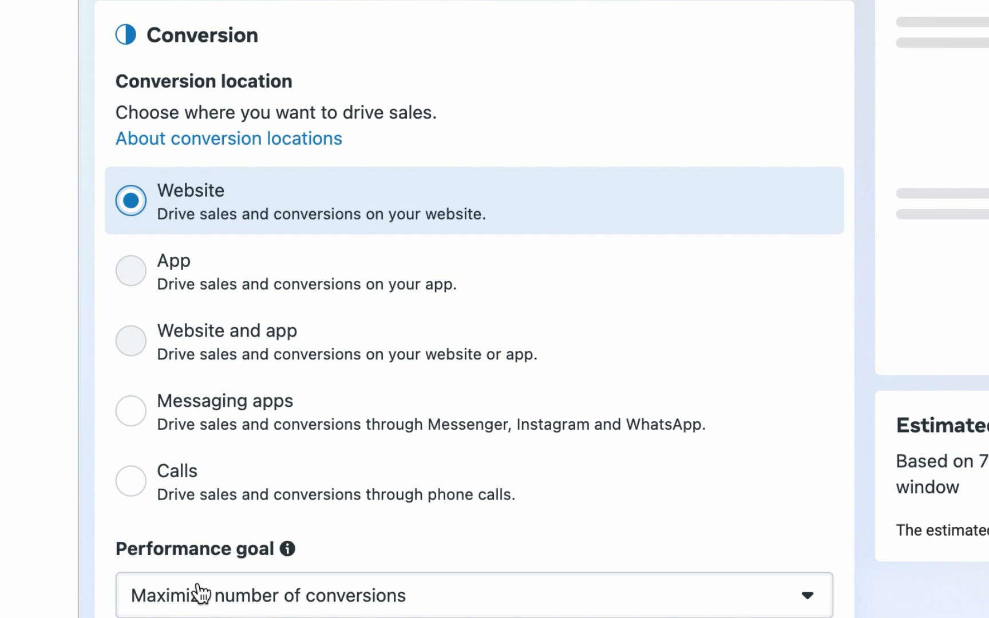
Step: Set the ad set's daily budget to ₦5000
scroll(96, 567, "down", 3)
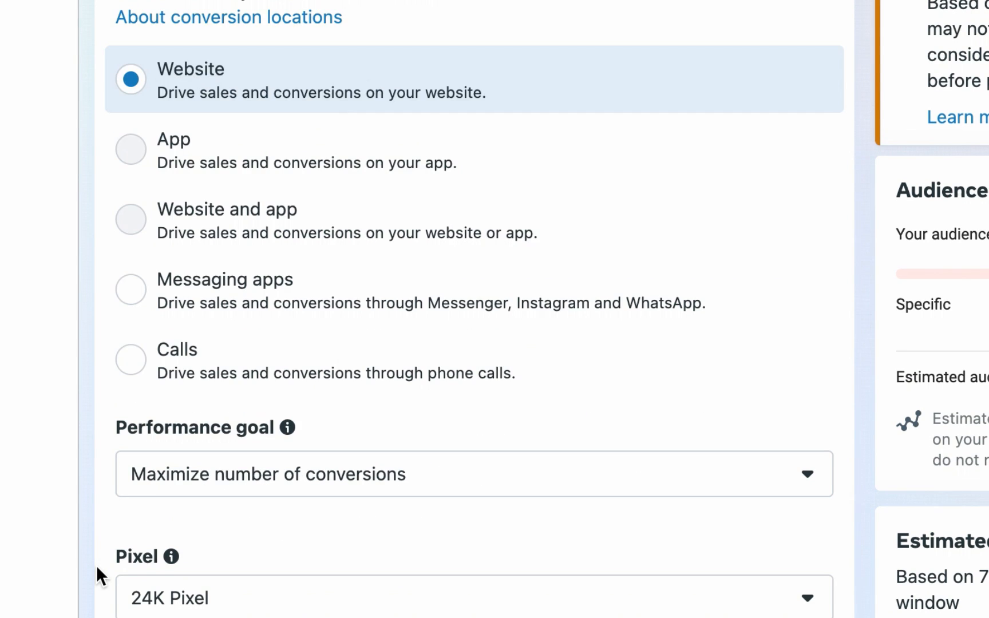
scroll(95, 565, "down", 10)
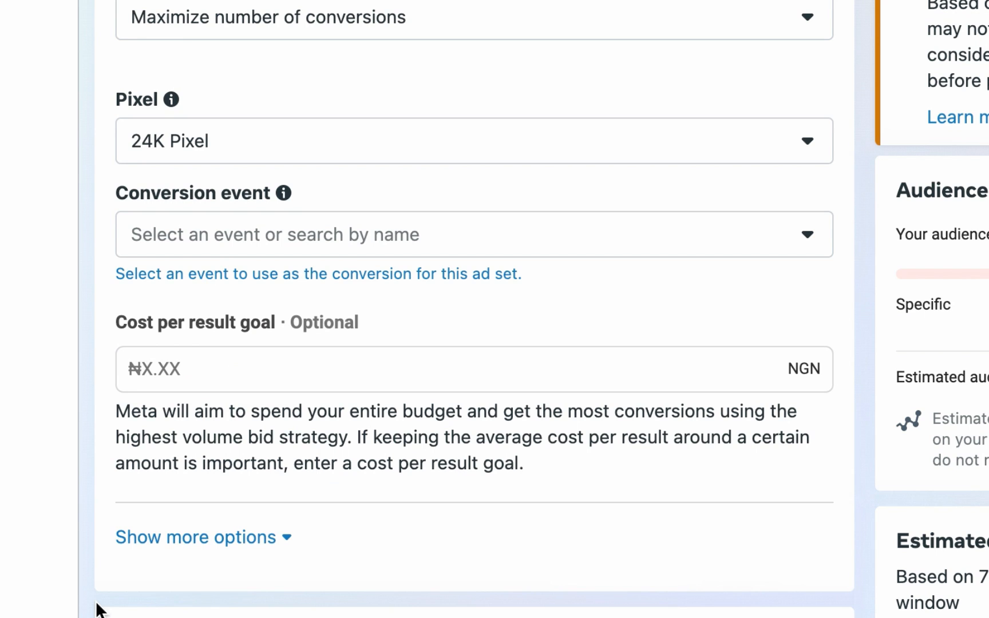
scroll(97, 610, "down", 7)
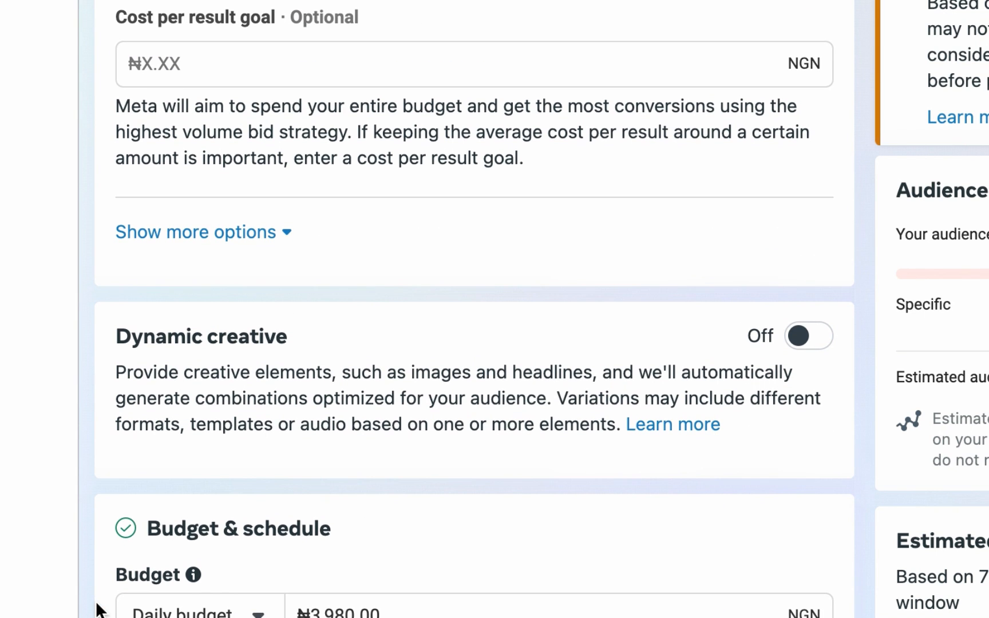
scroll(414, 415, "down", 6)
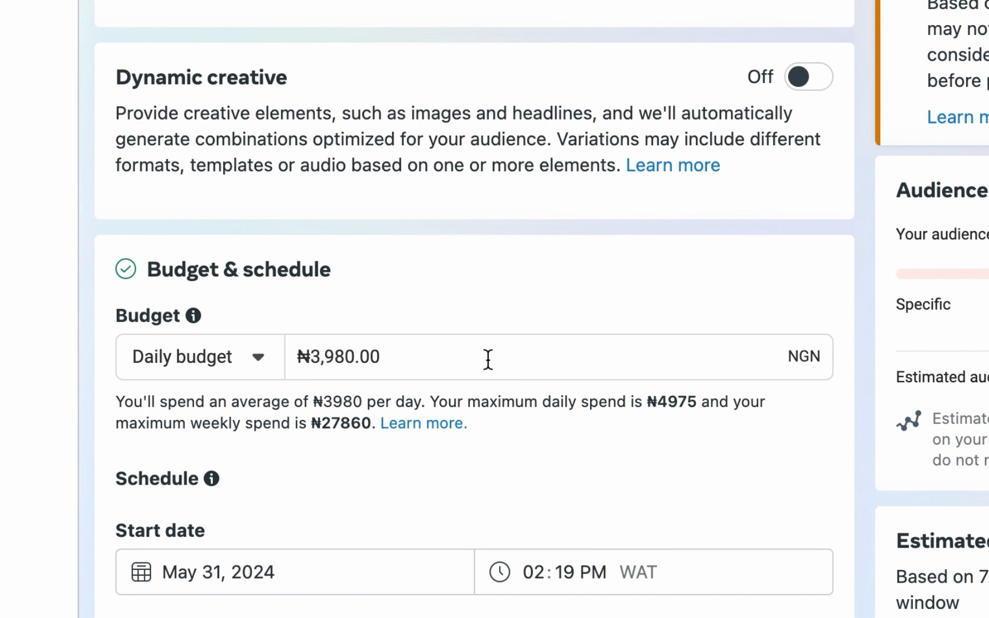
left_click(487, 360)
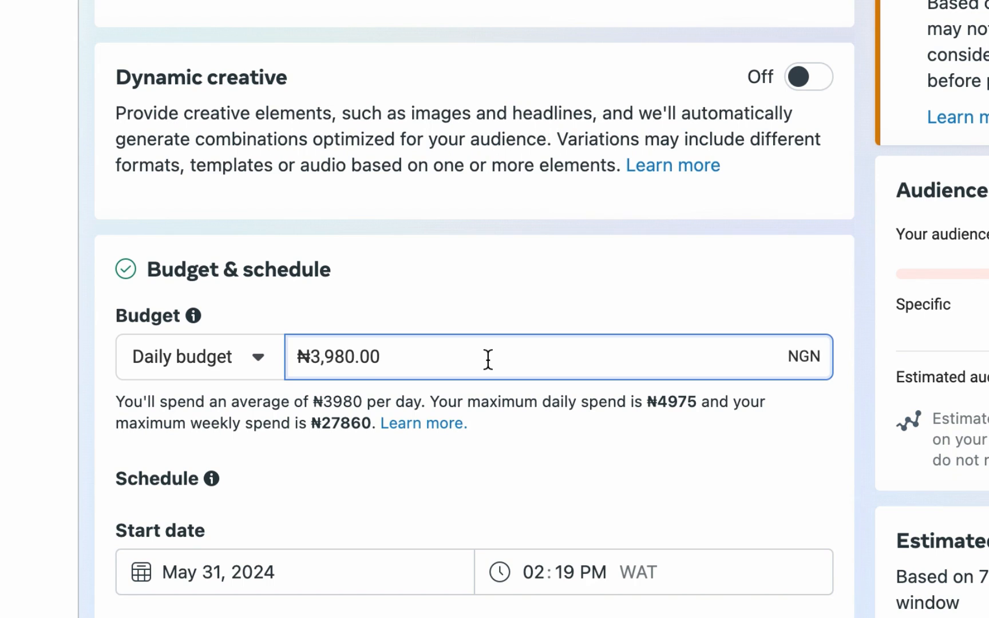
key("shift+Left")
key("shift+Left")
key("shift+Left")
key("shift+Left")
key("shift+Left")
key("shift+Left")
key("shift+Left")
key("shift+Left")
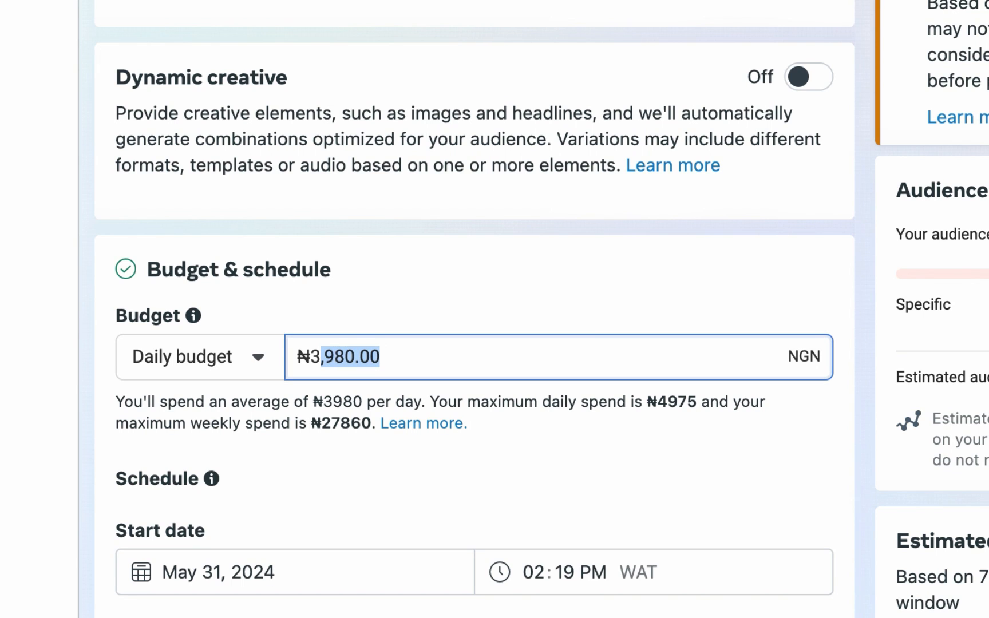
type("5000")
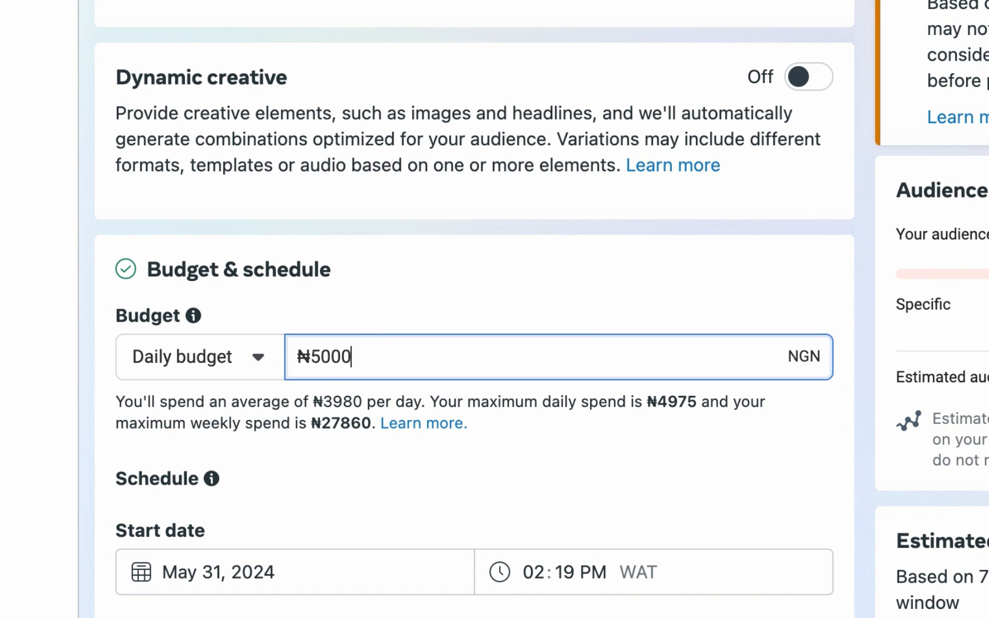
left_click(849, 348)
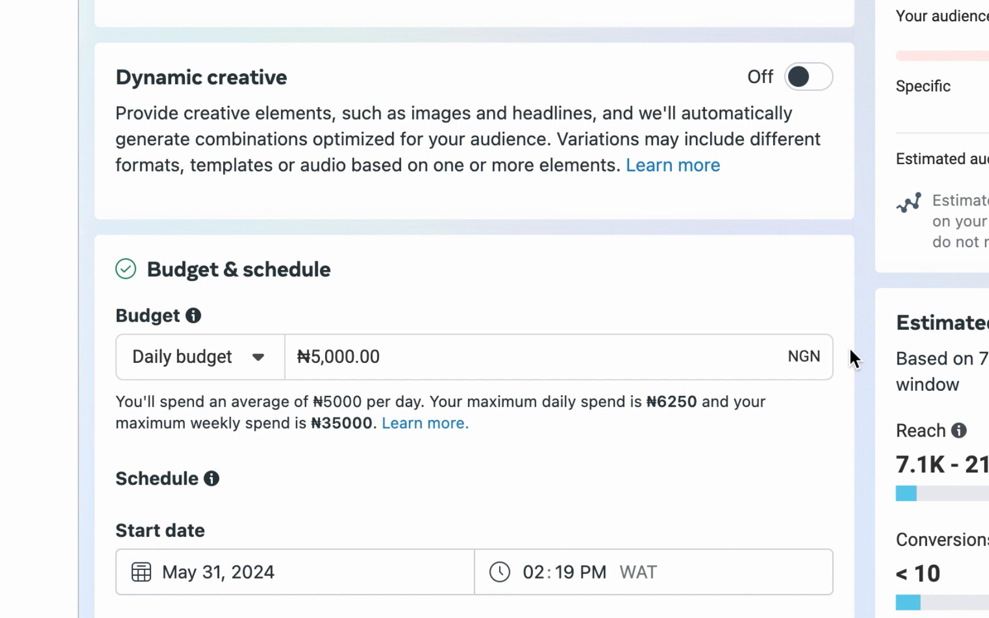
Step: Set the ad set's start date to Jun 1, 2024 at 04:00 AM
scroll(852, 346, "down", 4)
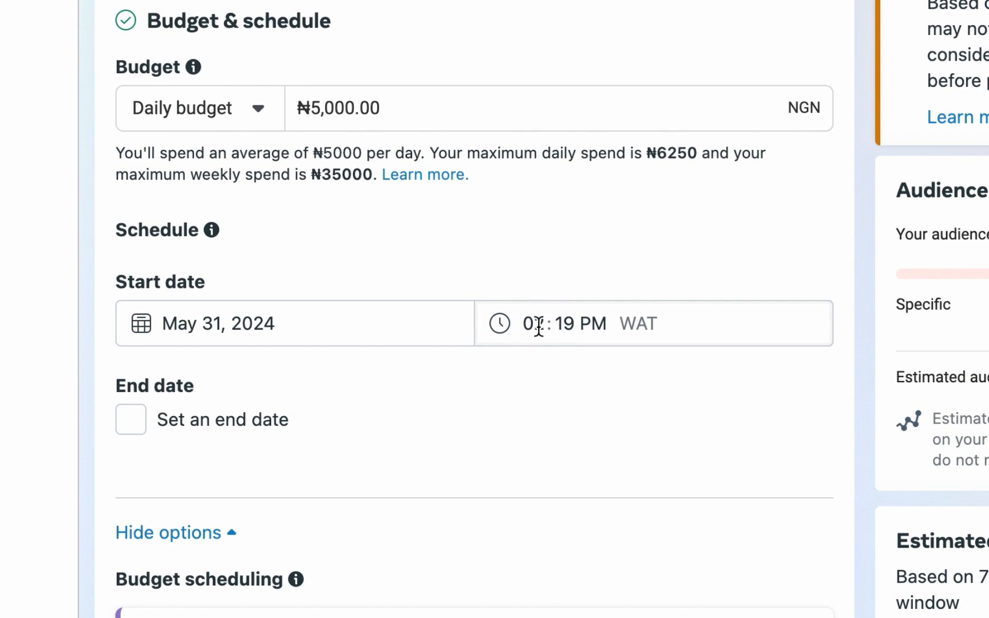
left_click(348, 327)
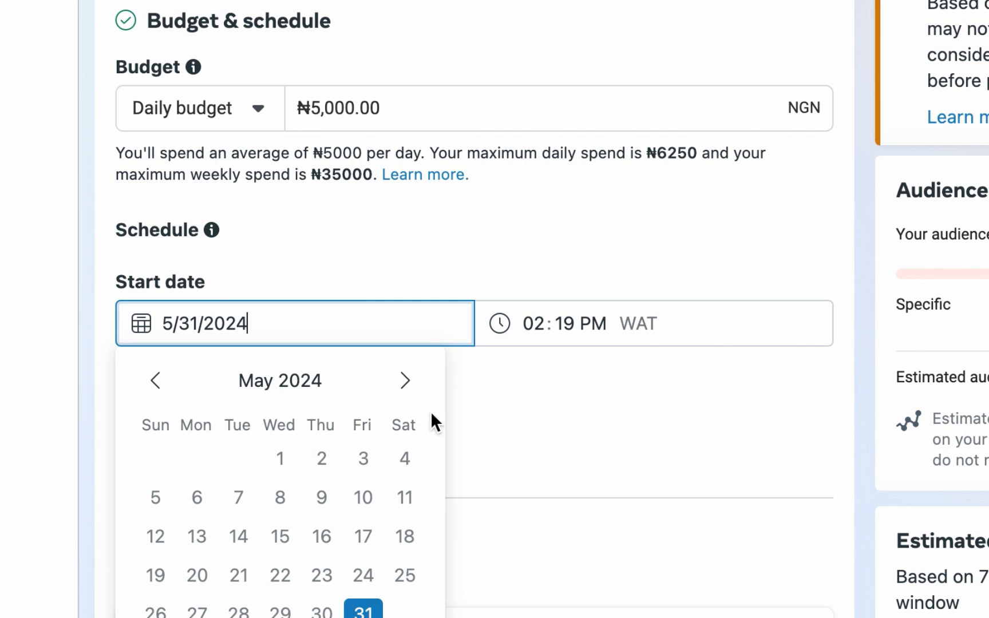
left_click(403, 380)
left_click(408, 458)
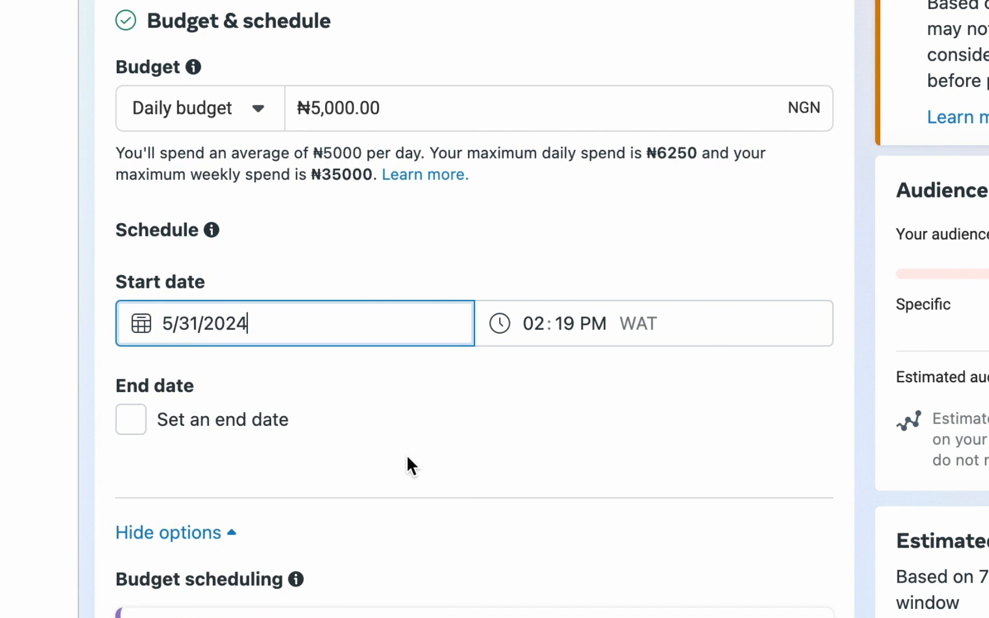
left_click(534, 320)
type("4")
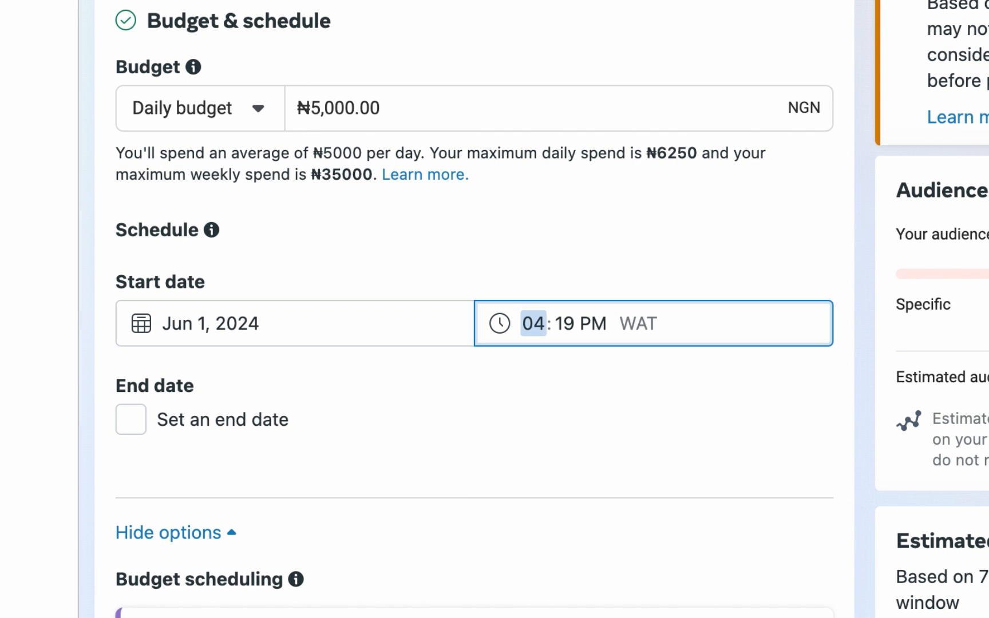
left_click(566, 323)
type("00")
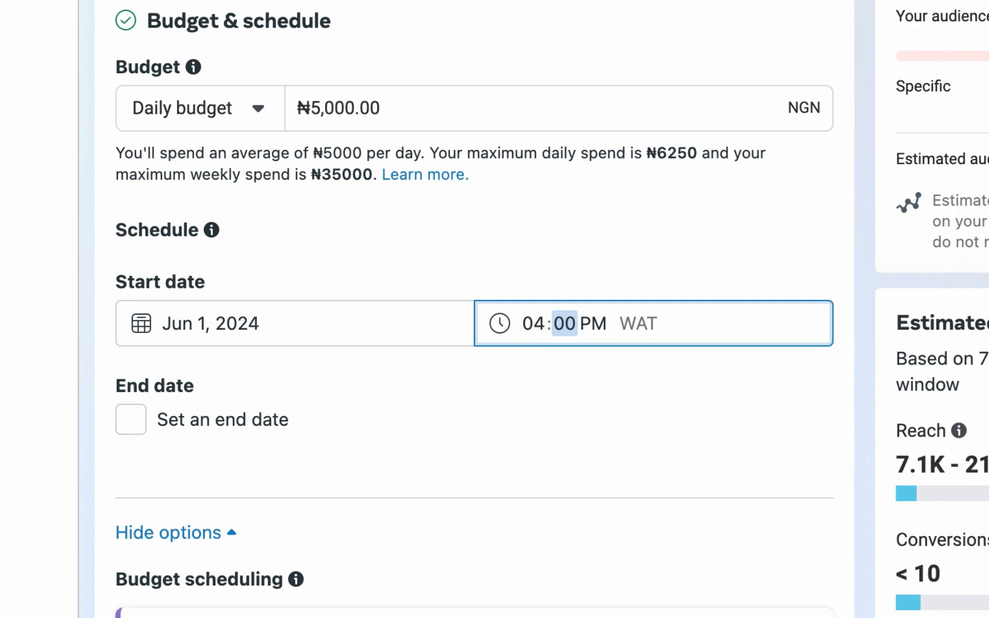
type("a")
left_click(853, 312)
Step: Open the ad set's location targeting for editing
scroll(850, 311, "down", 9)
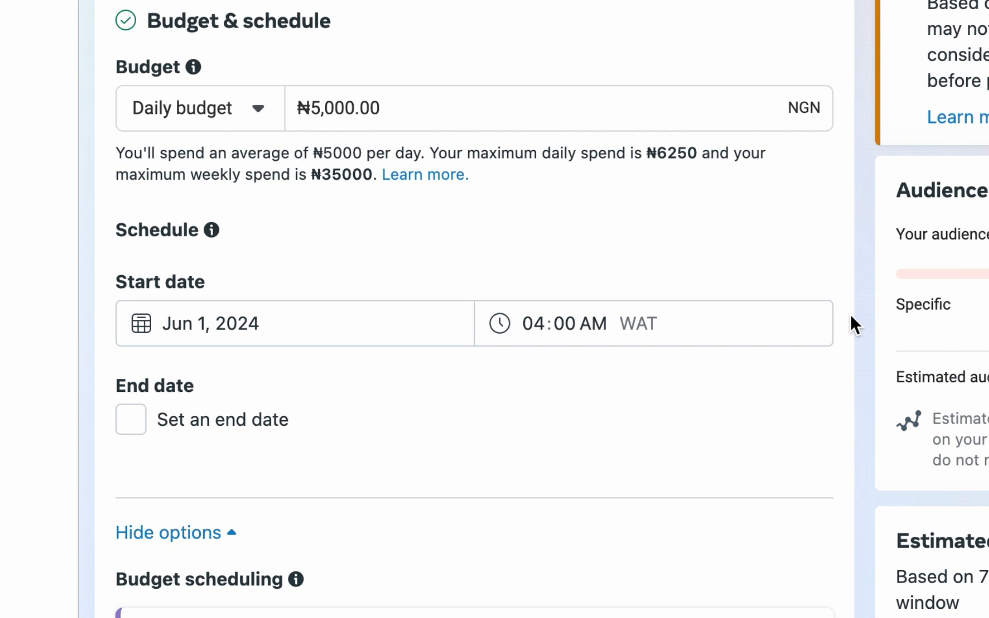
scroll(847, 311, "down", 5)
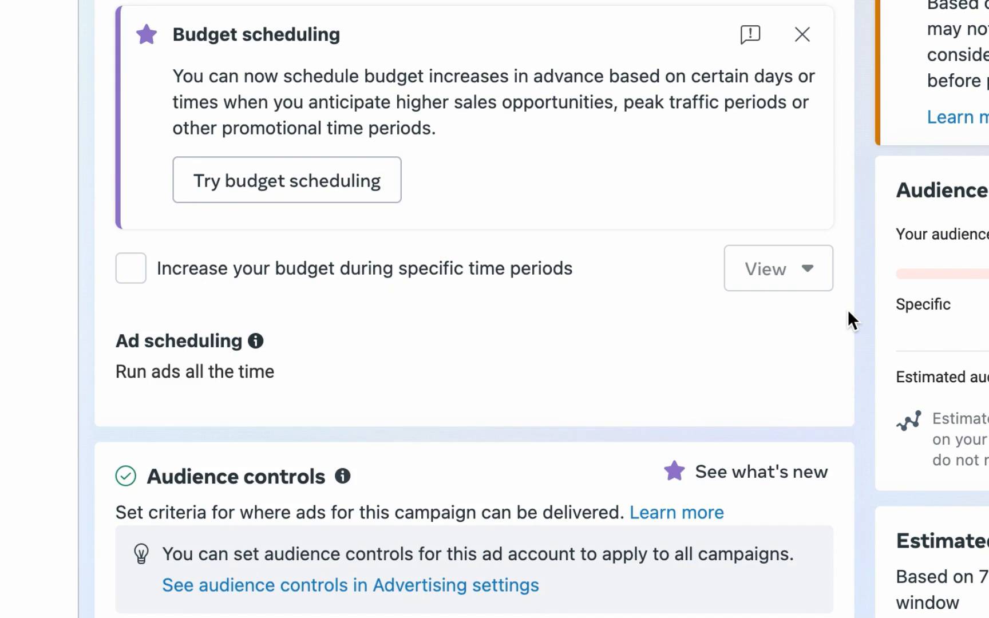
scroll(847, 321, "down", 3)
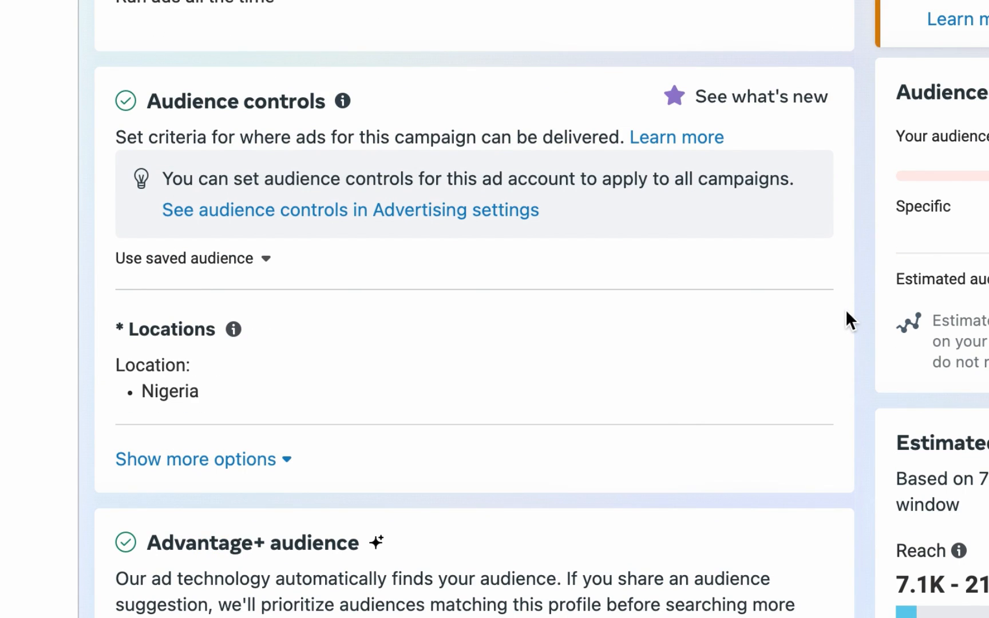
scroll(845, 318, "down", 4)
mouse_move(770, 167)
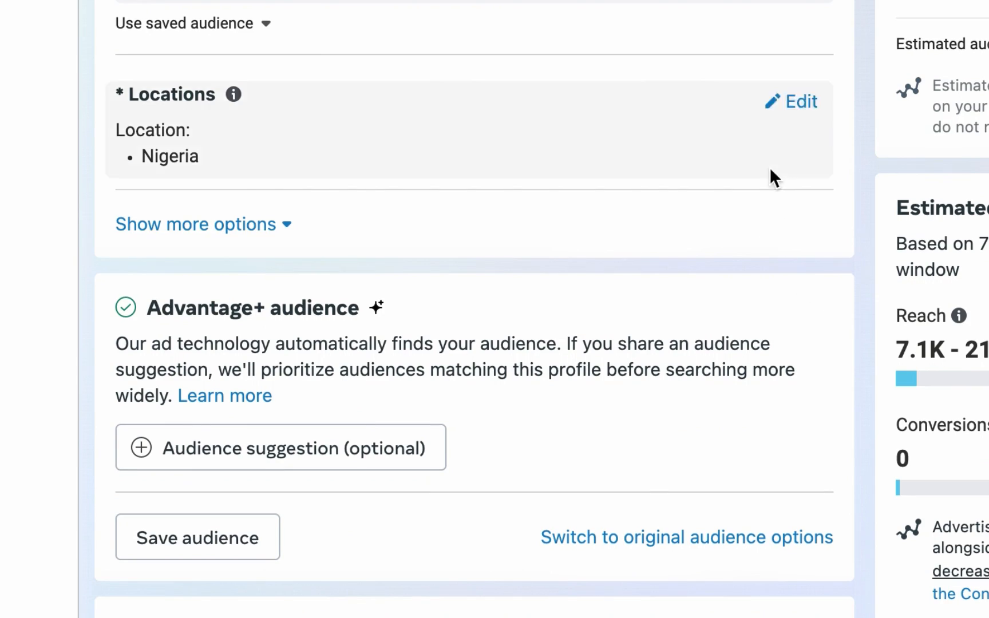
left_click(801, 104)
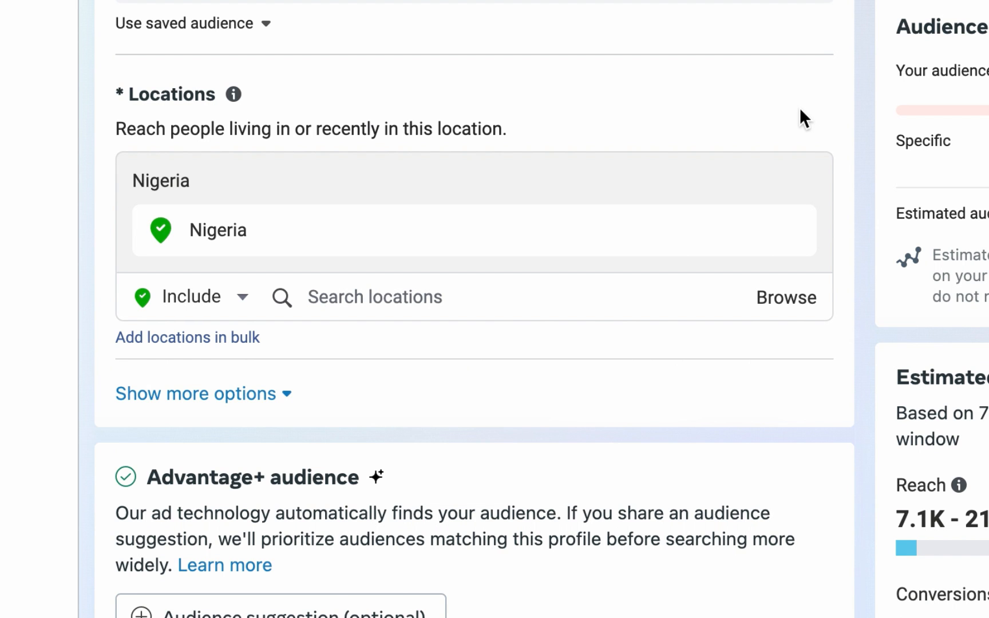
Step: Switch the ad set's audience from Advantage+ audience to the original audience options
scroll(833, 217, "down", 5)
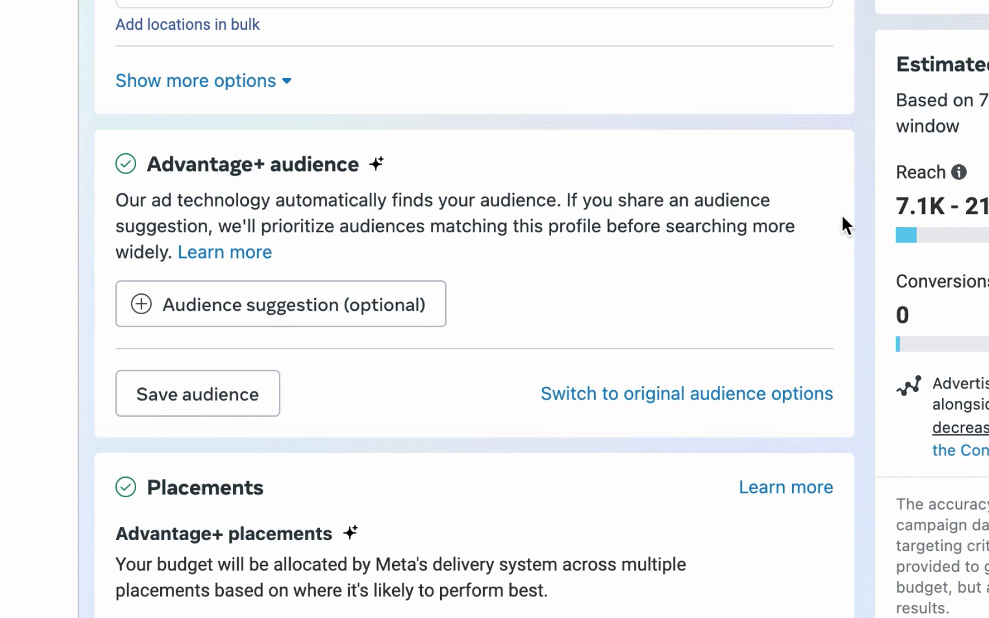
scroll(841, 220, "down", 2)
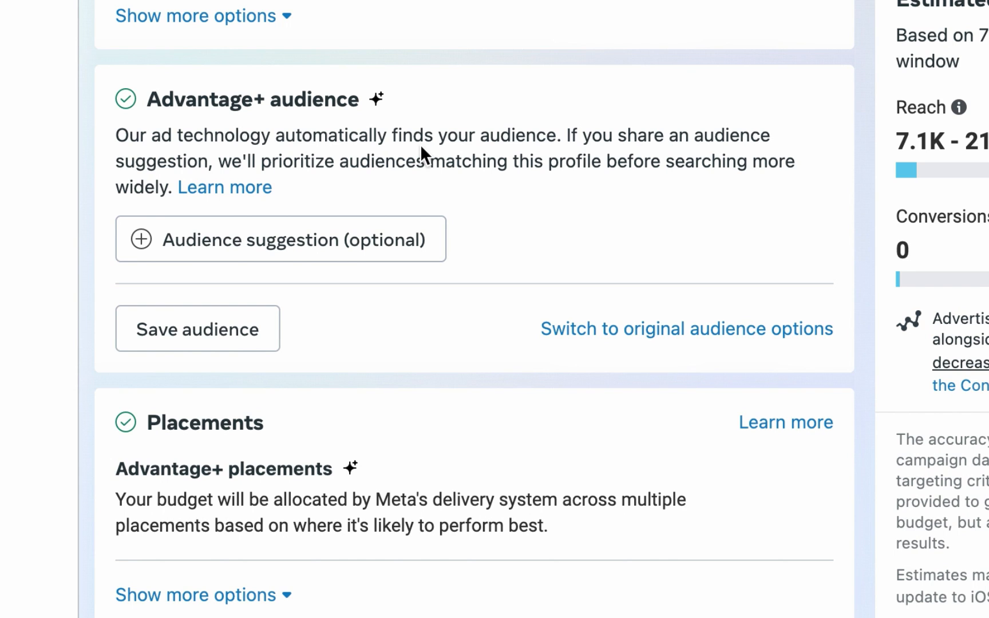
left_click(657, 327)
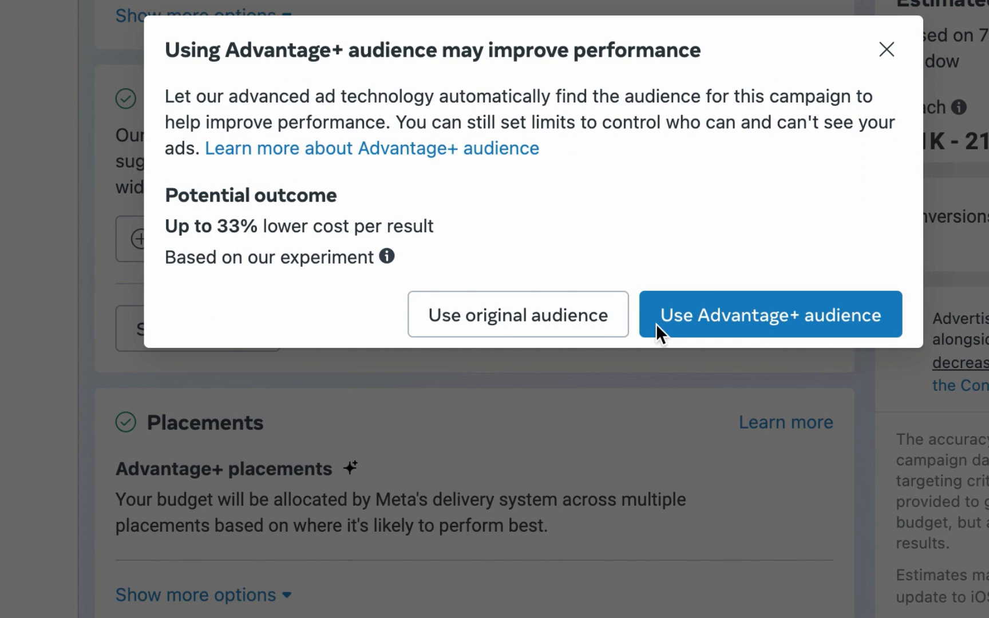
left_click(518, 320)
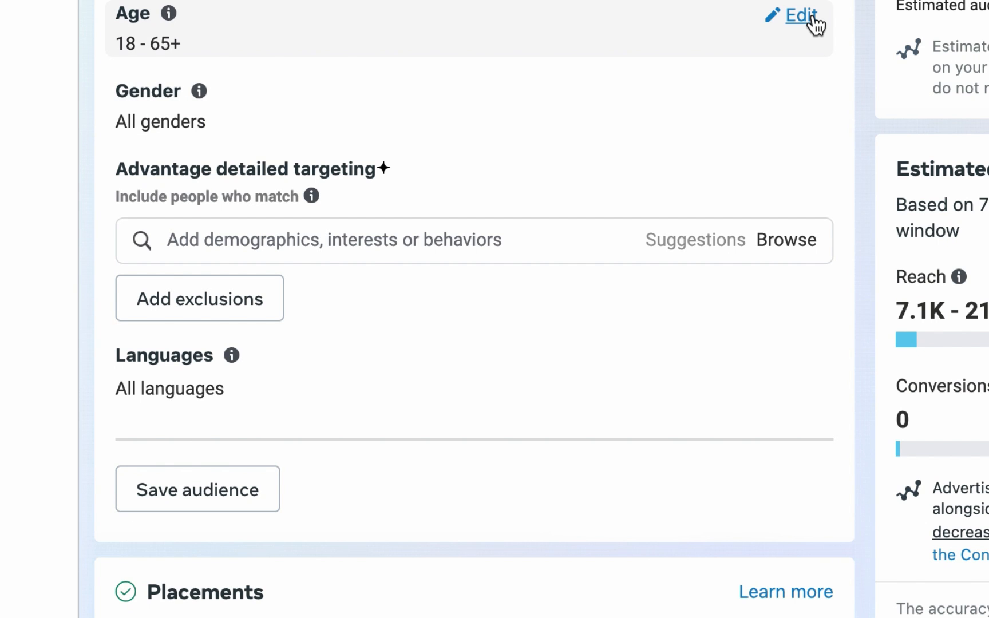
Step: Set the audience age range to 30 – 50
left_click(815, 23)
scroll(233, 275, "down", 5)
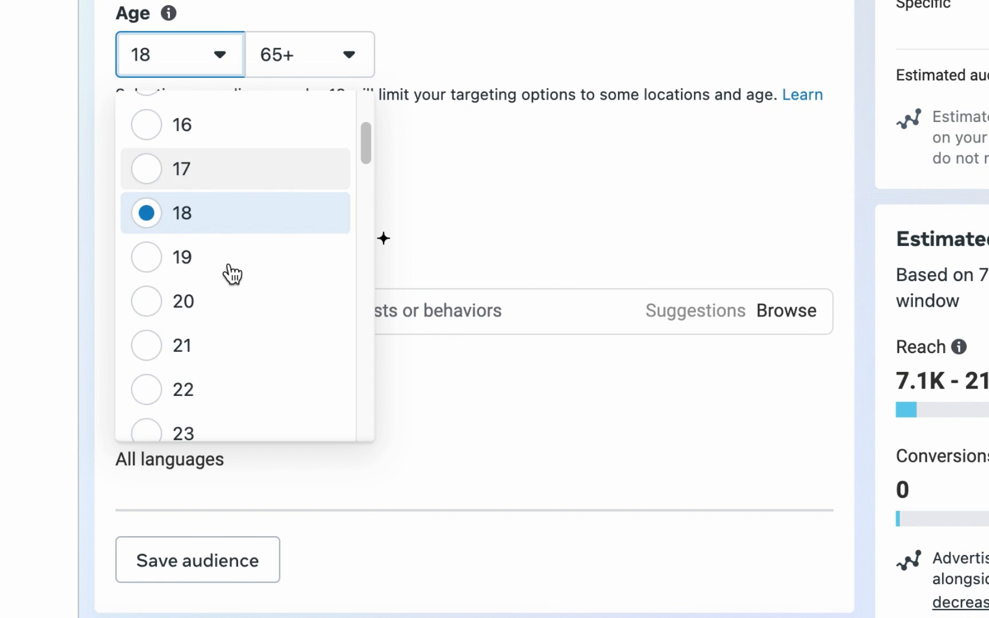
scroll(233, 279, "down", 8)
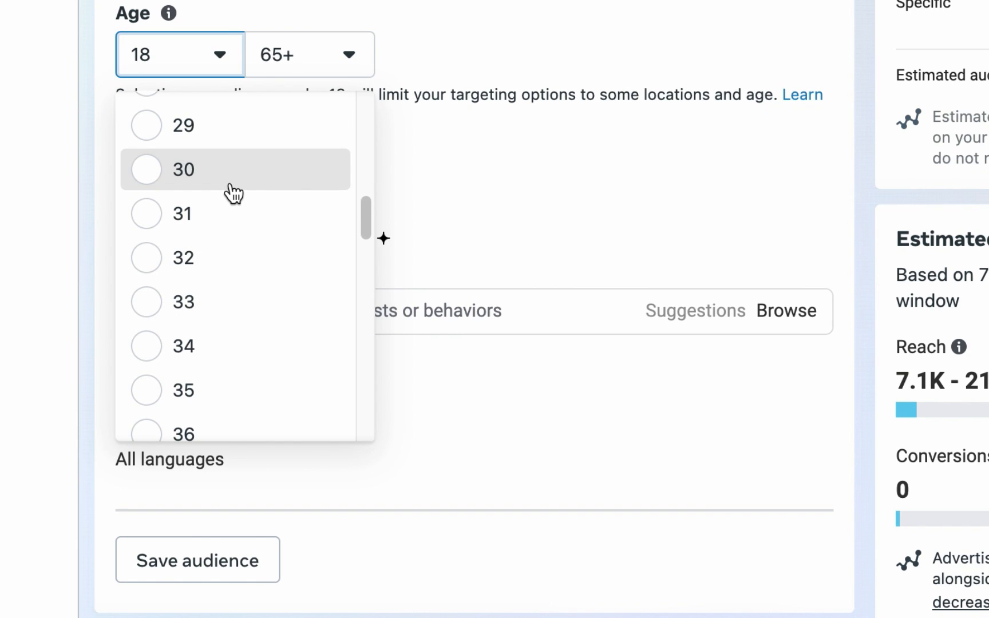
left_click(248, 182)
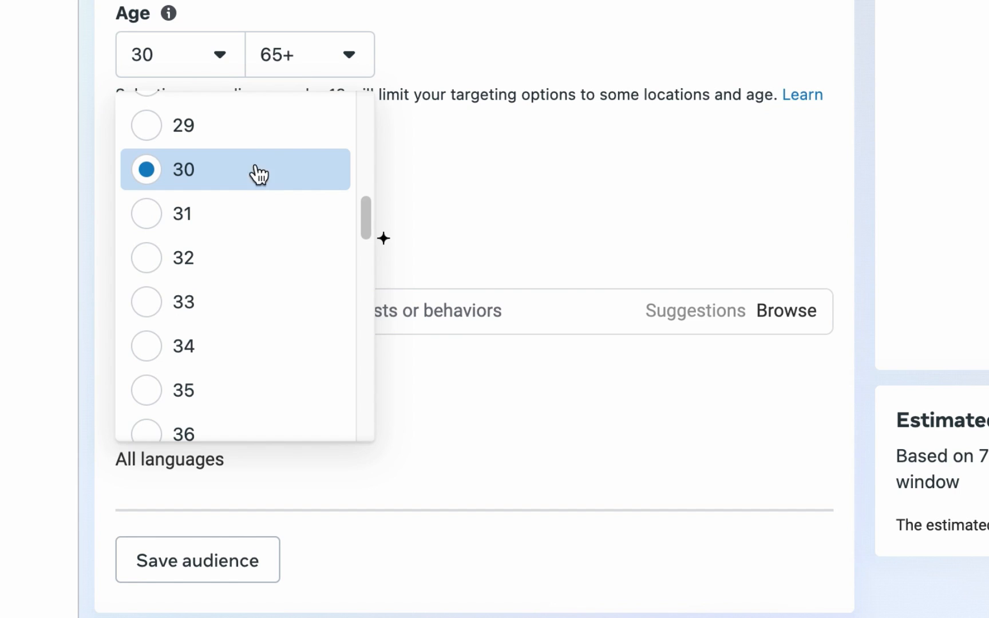
left_click(298, 54)
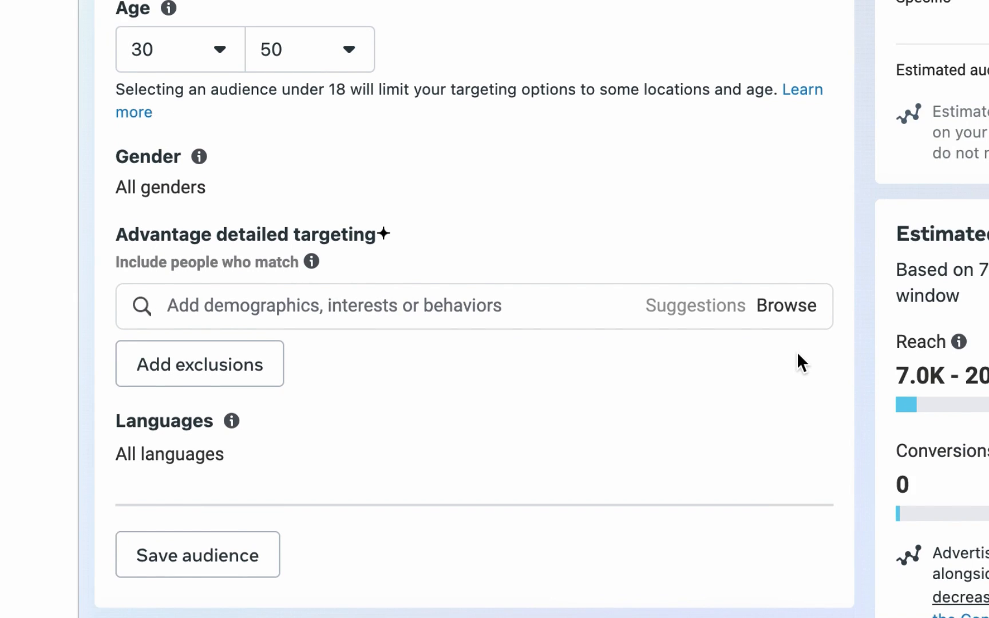
Step: Switch the ad set's placements from Advantage+ to Manual placements
scroll(796, 351, "down", 5)
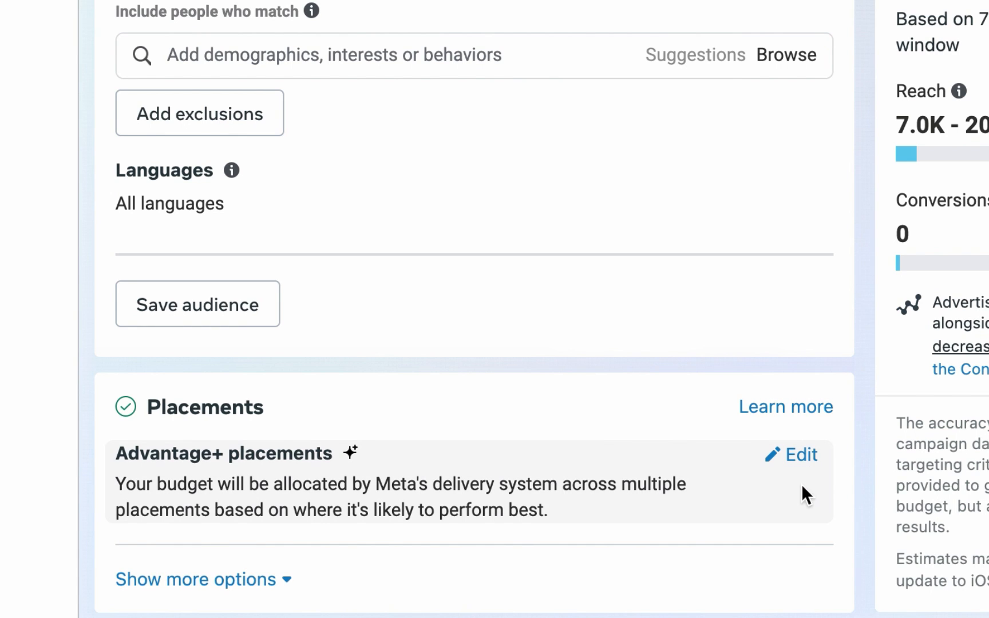
left_click(802, 471)
scroll(807, 515, "down", 2)
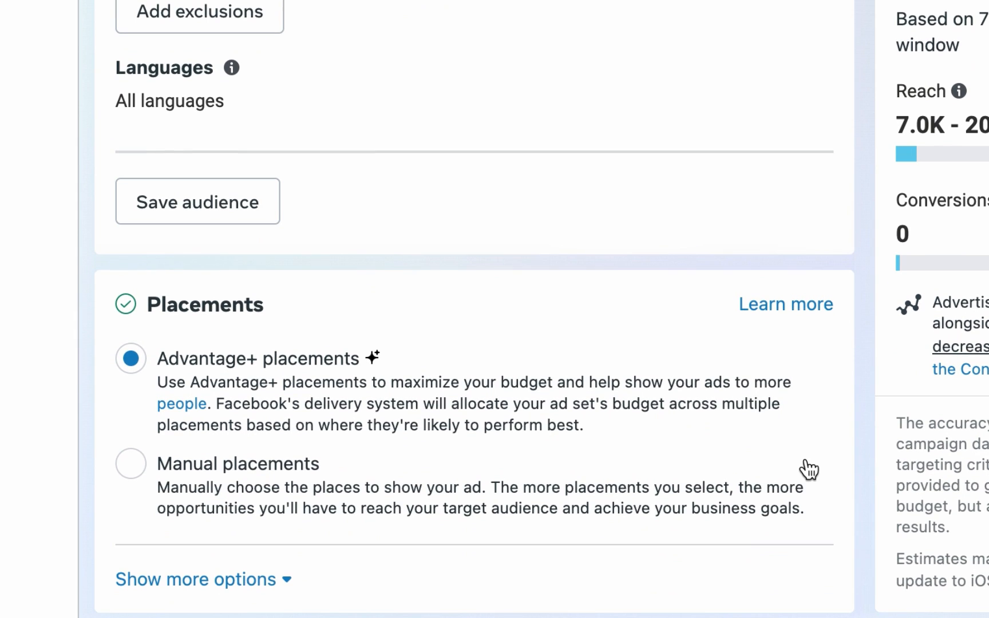
left_click(133, 475)
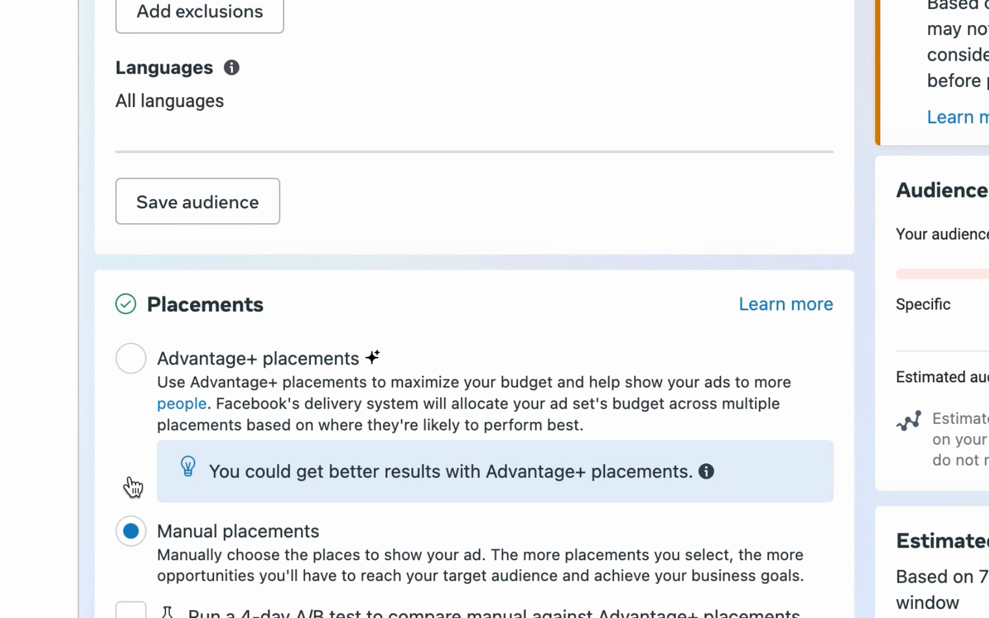
Step: Restrict the placement devices to Mobile only by deselecting Desktop
scroll(132, 483, "down", 4)
scroll(739, 558, "down", 3)
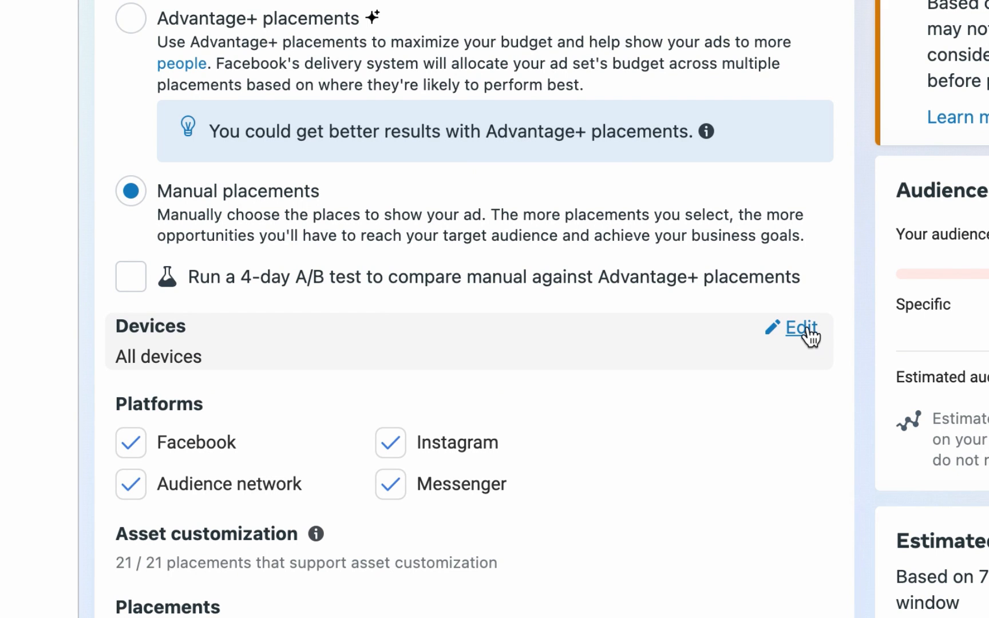
left_click(810, 332)
left_click(772, 379)
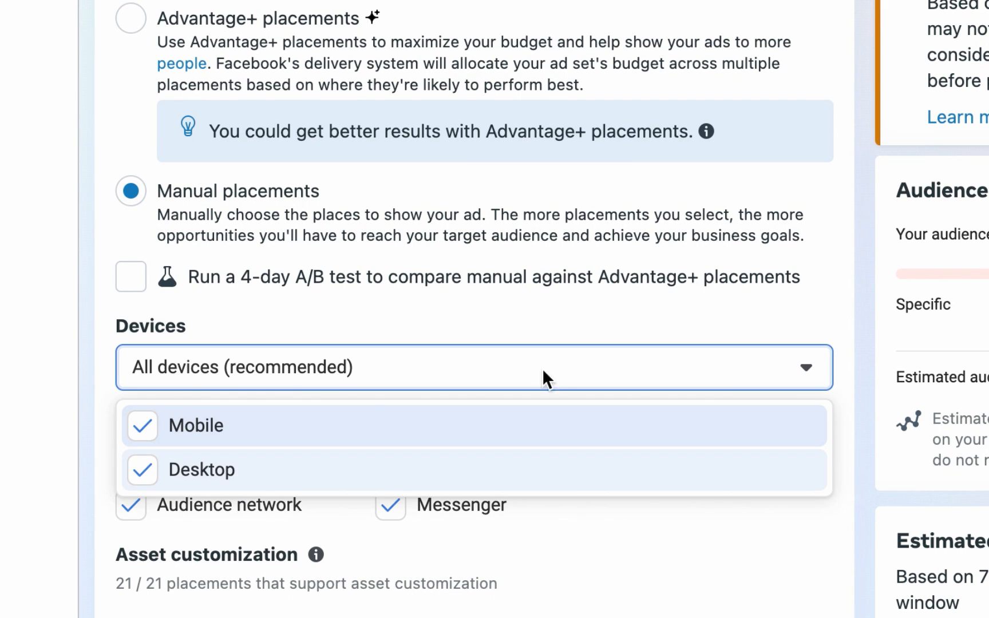
left_click(150, 469)
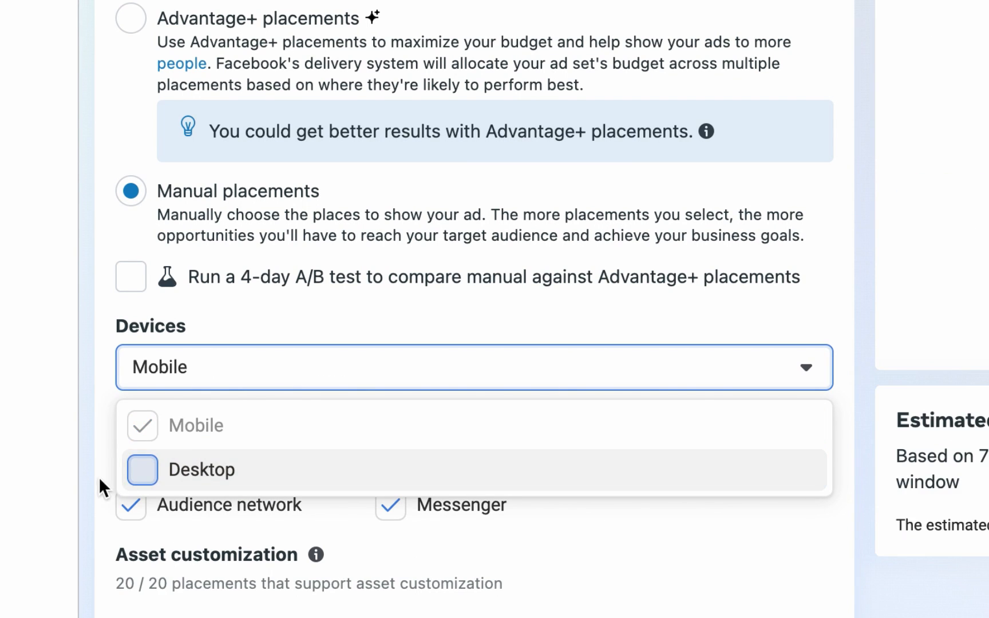
left_click(94, 489)
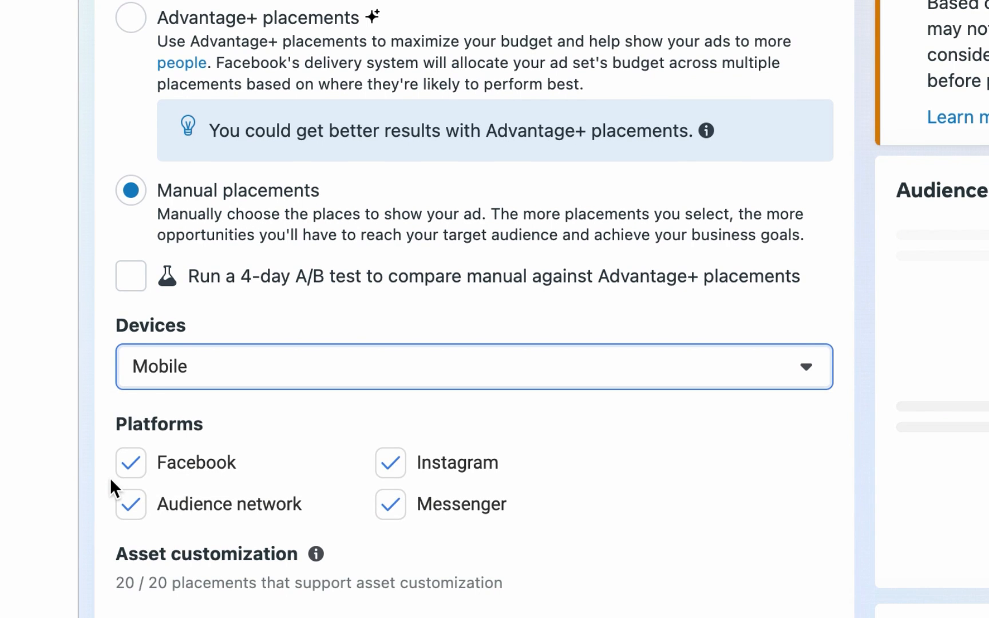
Step: Deselect the Audience network and Messenger platforms and the Search results placement
scroll(111, 488, "down", 1)
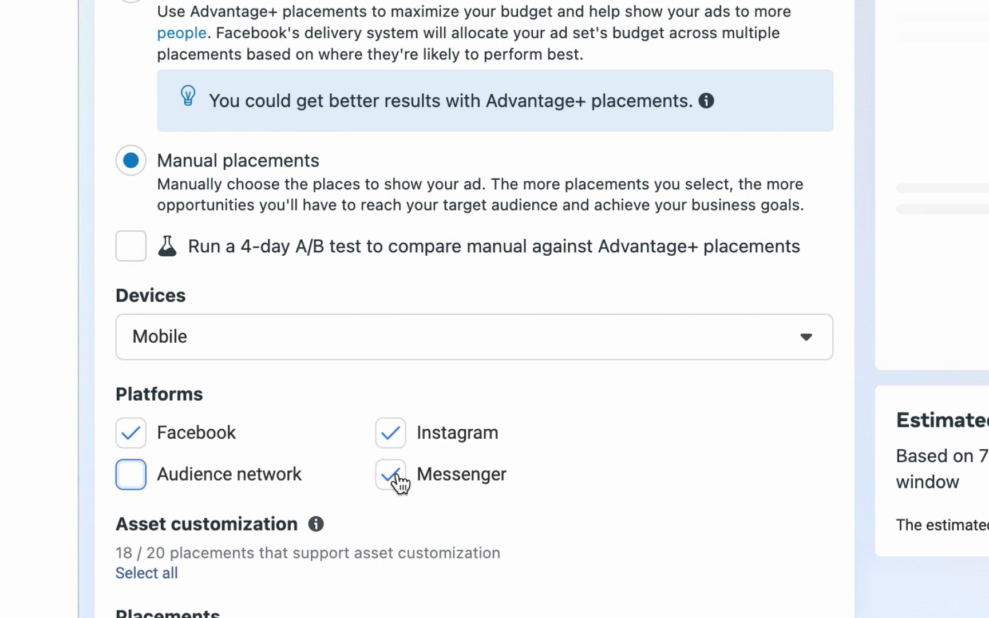
left_click(394, 476)
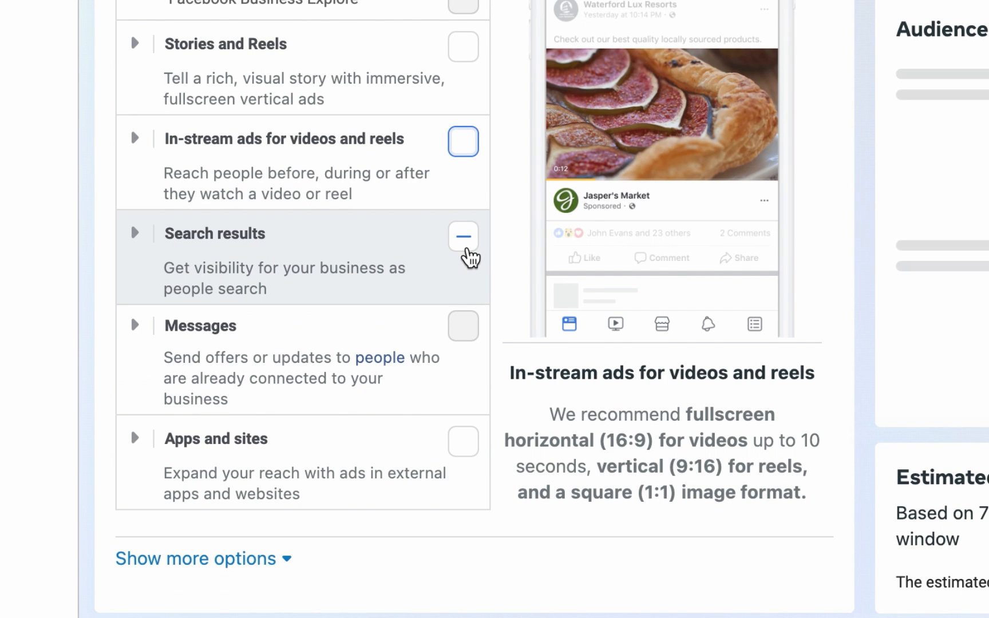
left_click(466, 250)
left_click(468, 254)
Step: Search the detailed targeting for physical fitness interests, then clear the search field
scroll(504, 275, "up", 8)
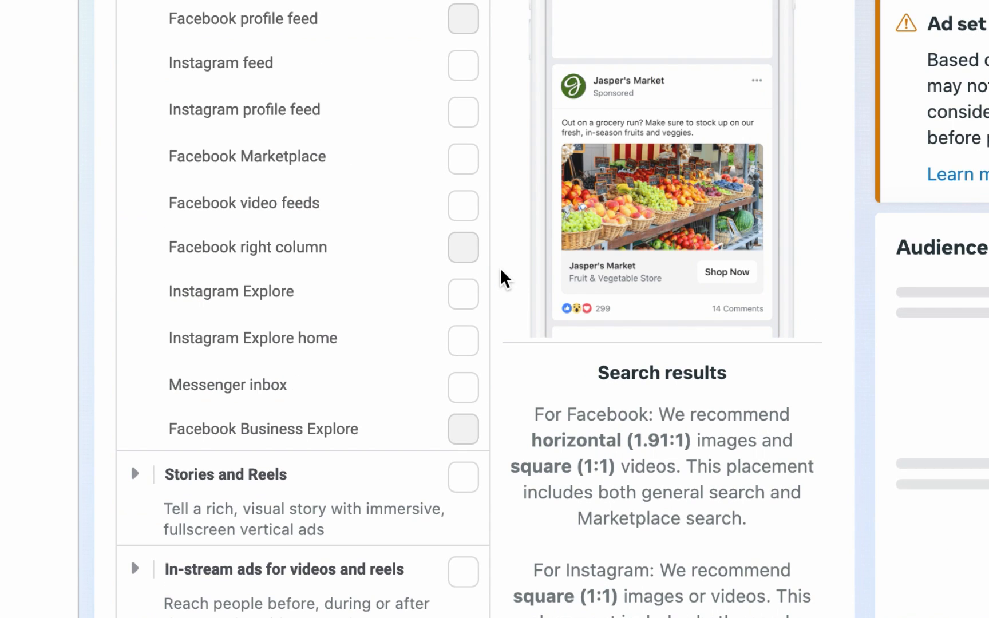
scroll(567, 260, "up", 10)
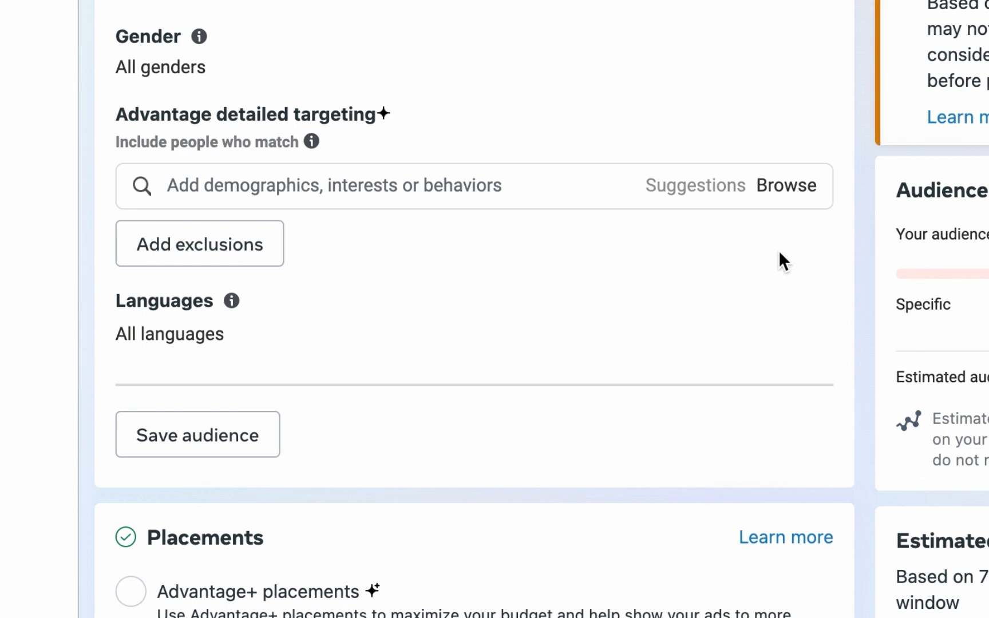
left_click(505, 189)
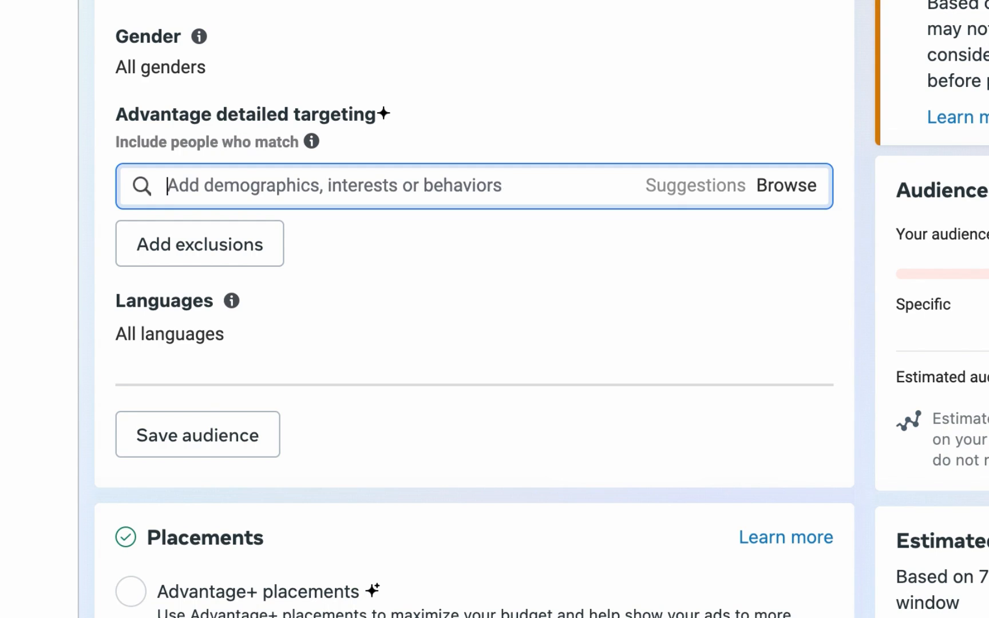
type("physic")
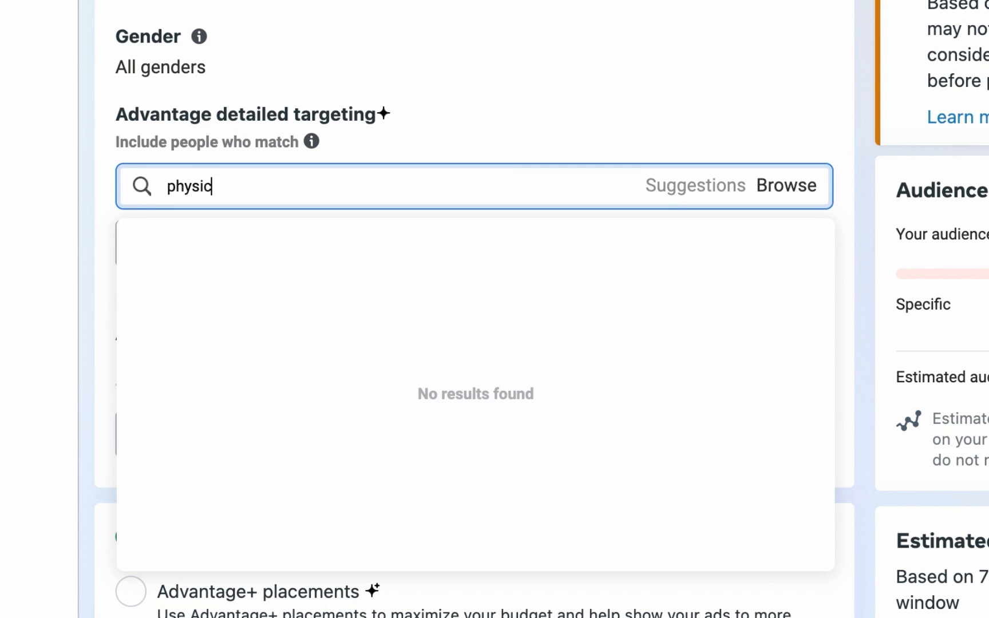
type("al ftne")
key("BackSpace")
key("BackSpace")
key("BackSpace")
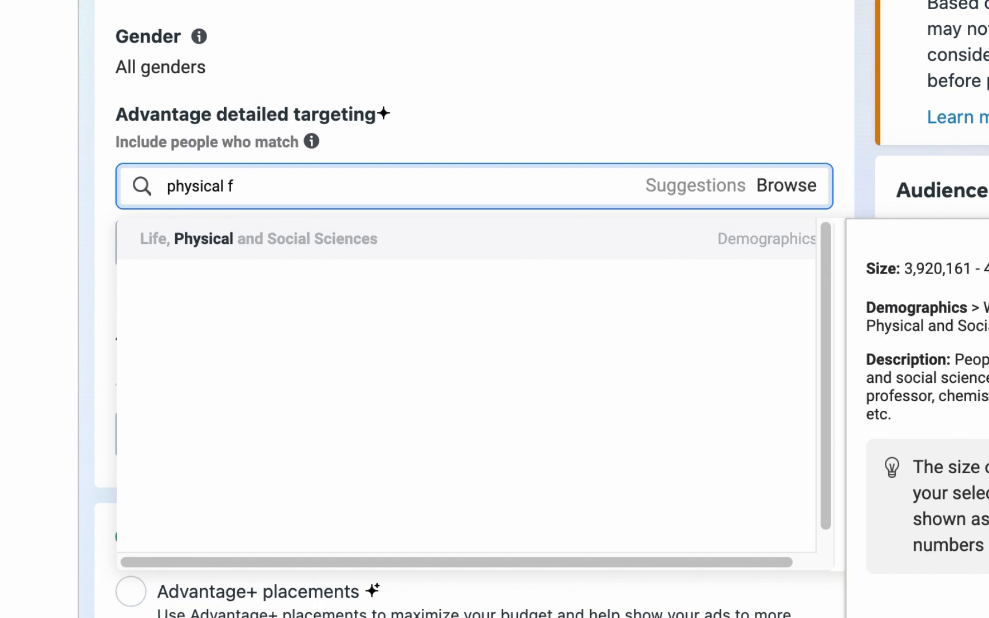
type("itness")
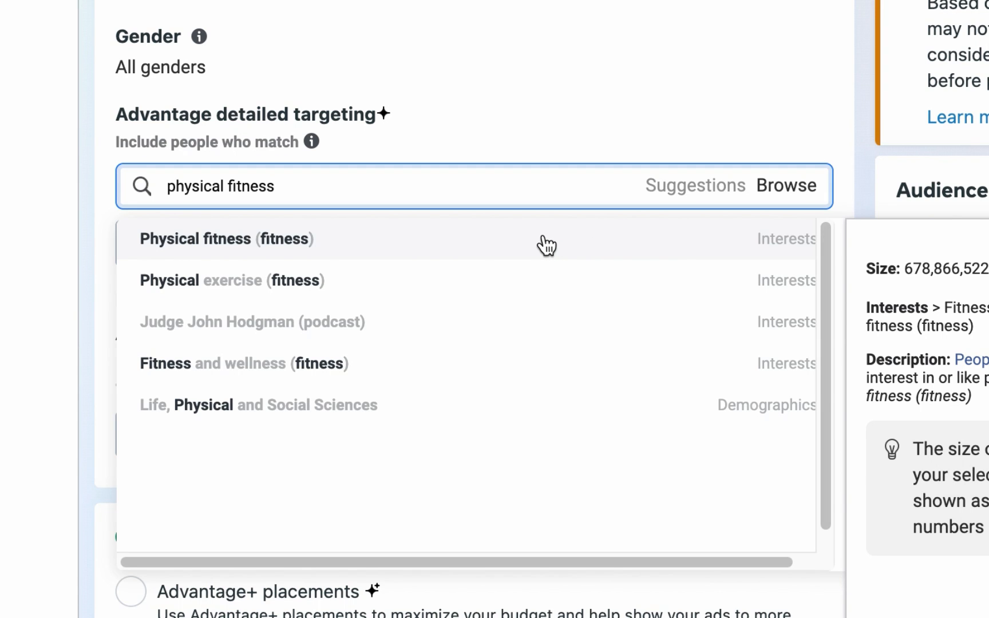
key("BackSpace")
key("BackSpace")
key("BackSpace")
key("BackSpace")
key("BackSpace")
key("BackSpace")
key("BackSpace")
key("BackSpace")
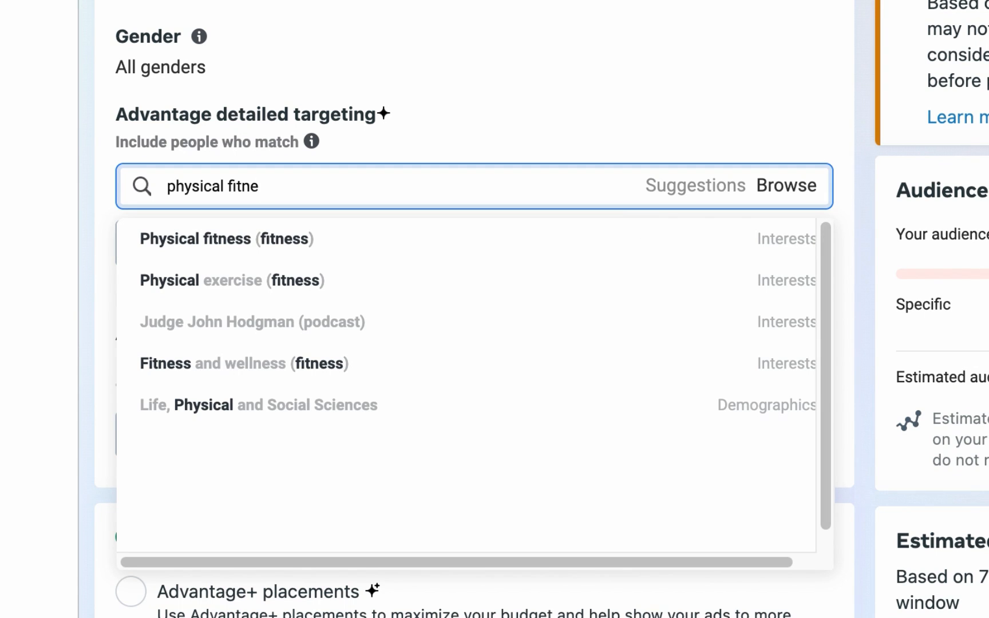
key("BackSpace")
key("BackSpace")
key("BackSpace")
key("BackSpace")
key("BackSpace")
key("BackSpace")
key("BackSpace")
key("BackSpace")
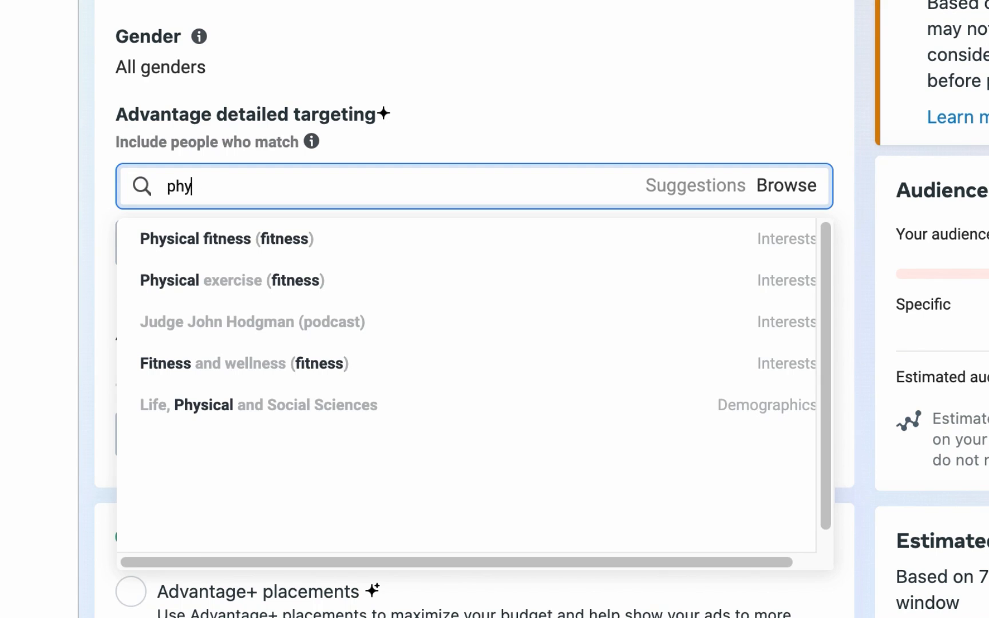
left_click(845, 181)
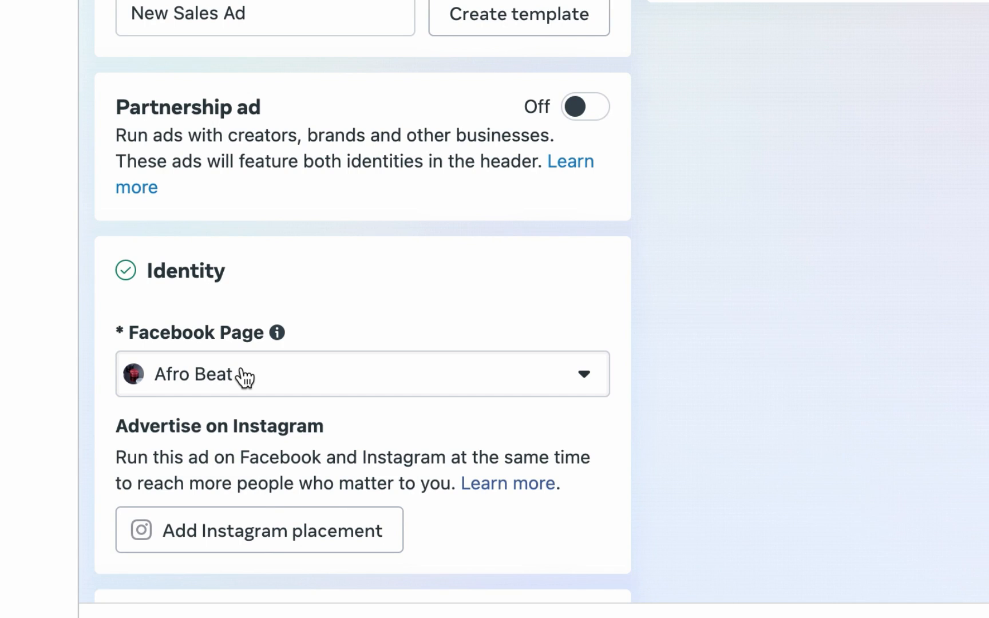
Step: Untick the Multi-advertiser ads option in the ad setup
scroll(245, 376, "down", 10)
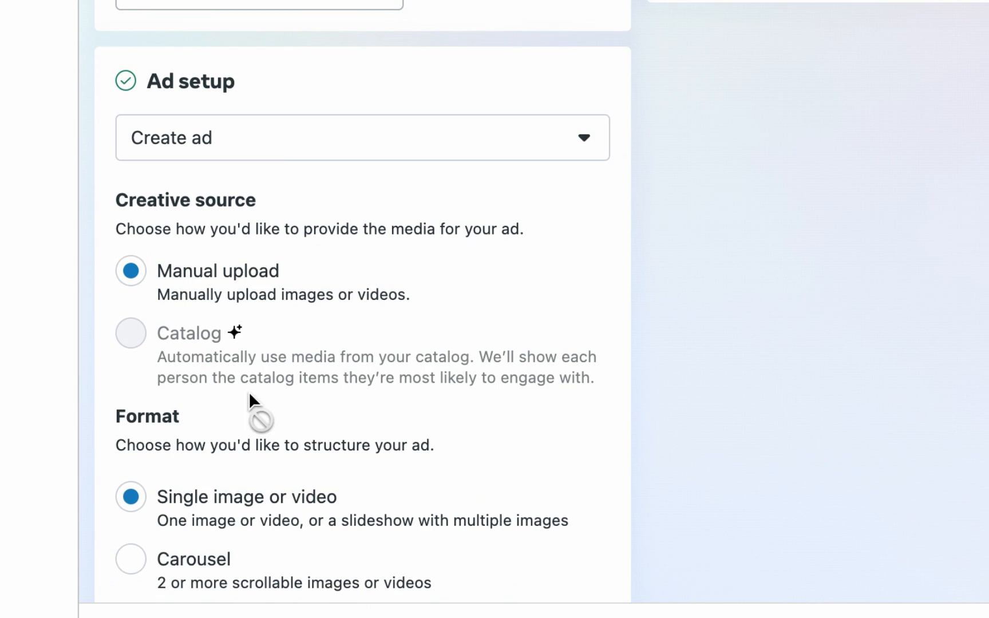
scroll(249, 395, "down", 6)
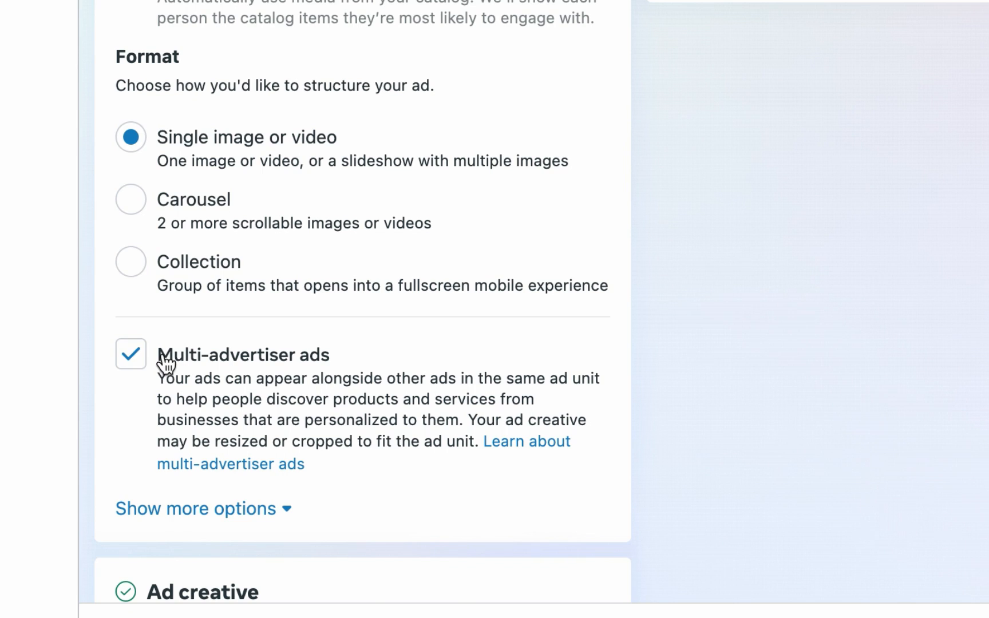
left_click(127, 358)
Step: Open the image library to add an image to the ad's media
scroll(198, 338, "down", 10)
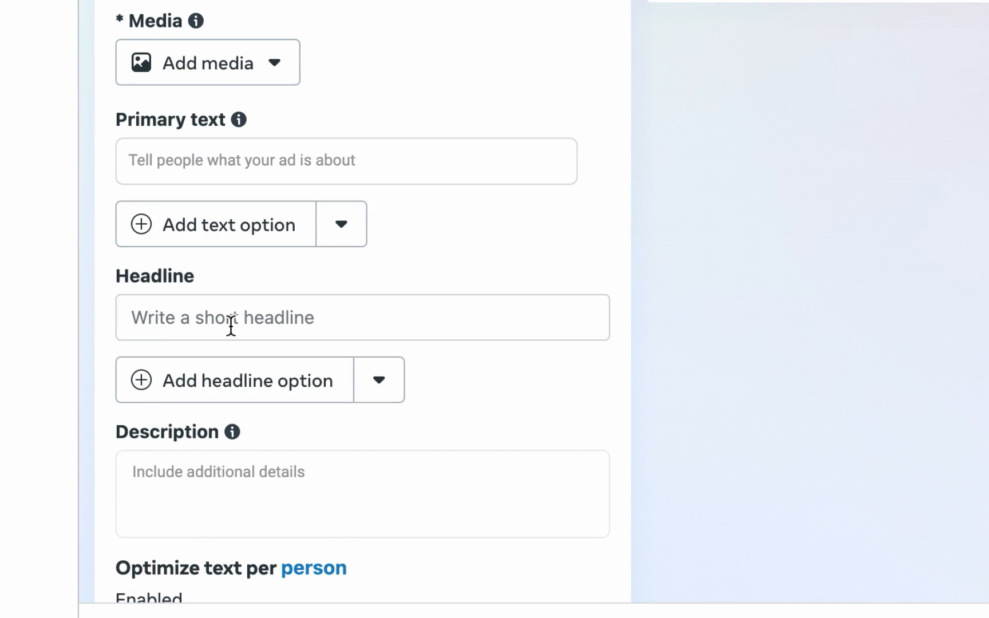
scroll(246, 322, "up", 2)
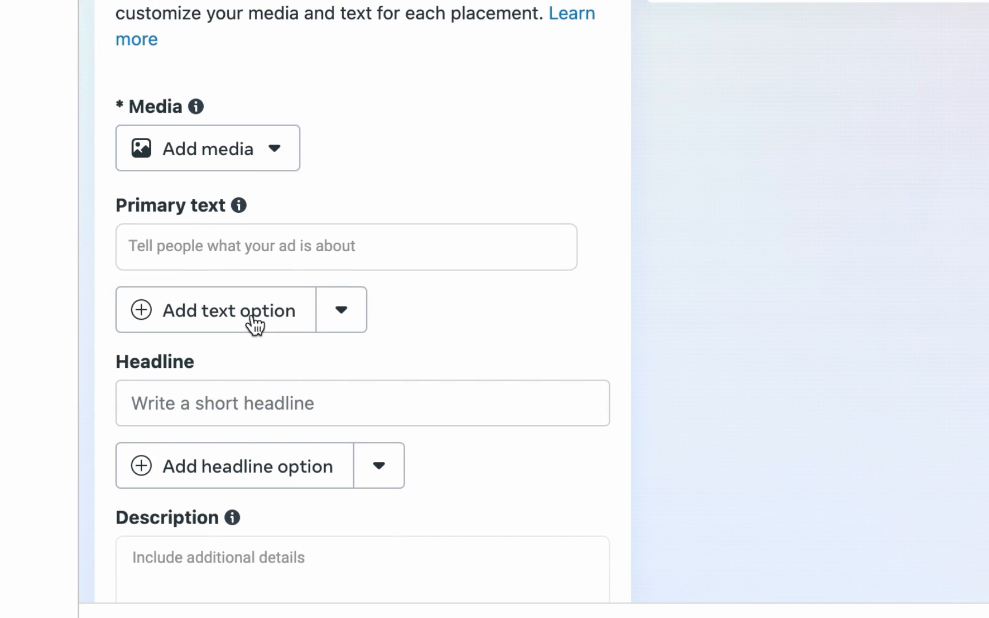
left_click(258, 154)
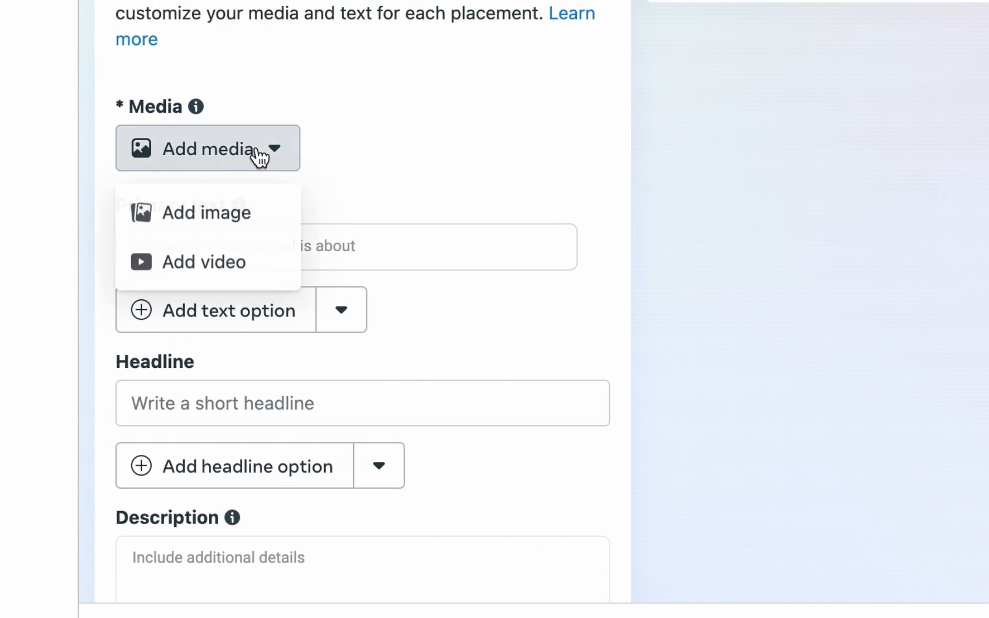
left_click(232, 217)
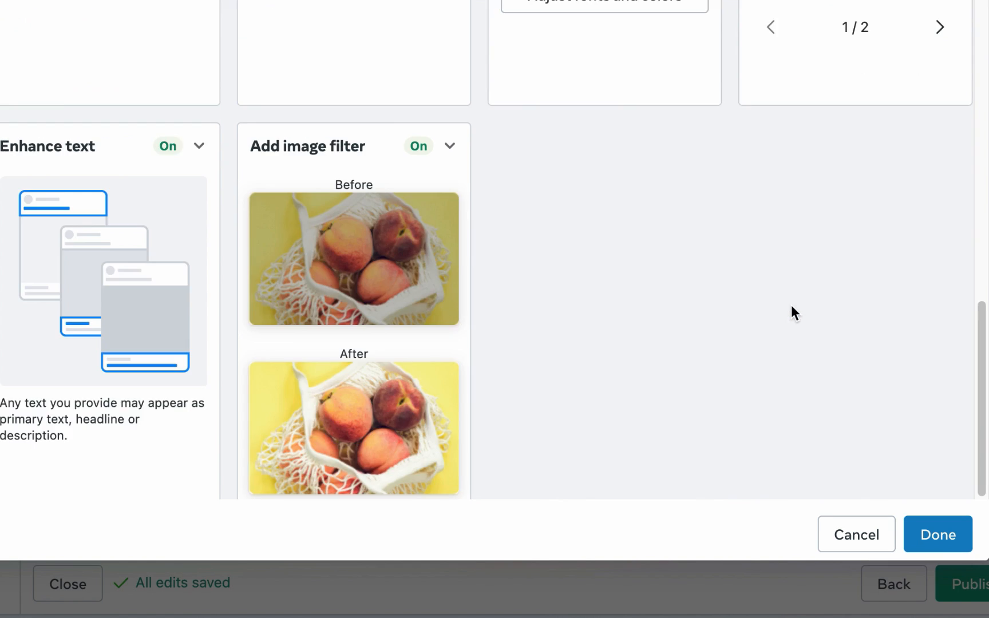
Step: Turn off the Add image template enhancement in the Advantage+ creative enhancements
scroll(790, 304, "down", 3)
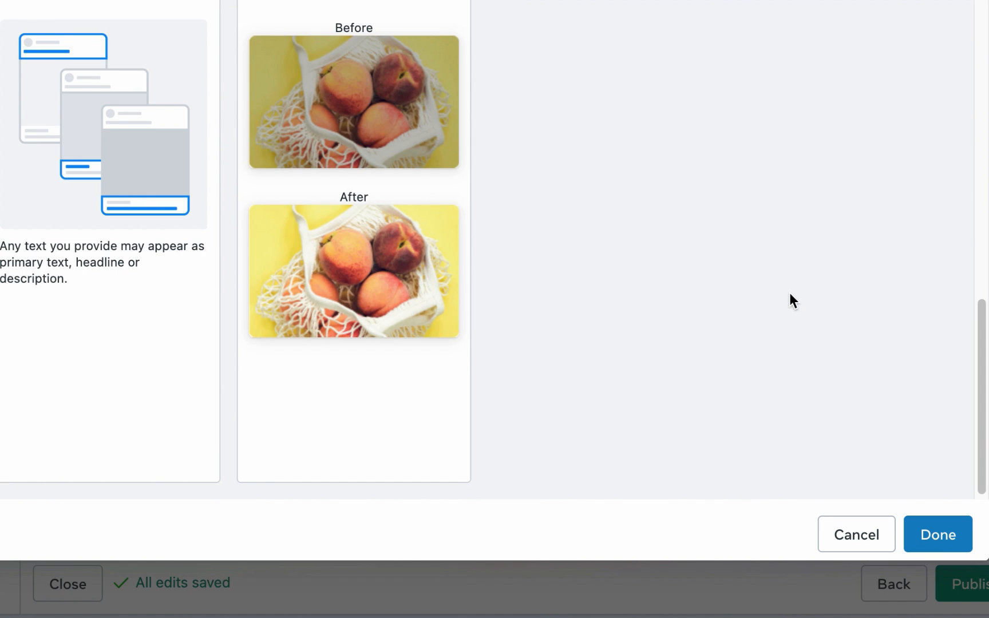
scroll(788, 293, "up", 12)
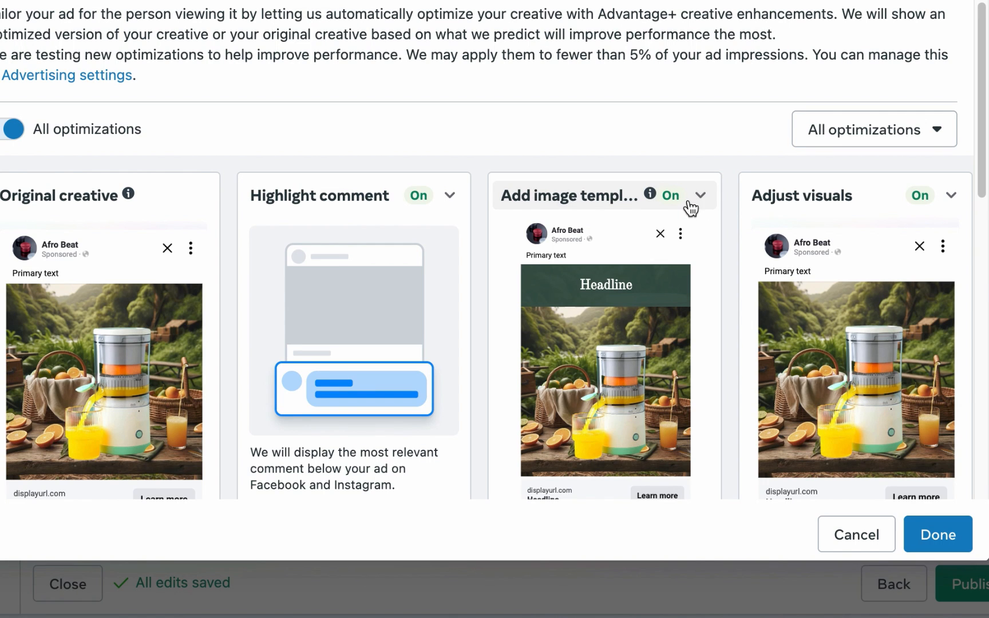
scroll(890, 214, "down", 1)
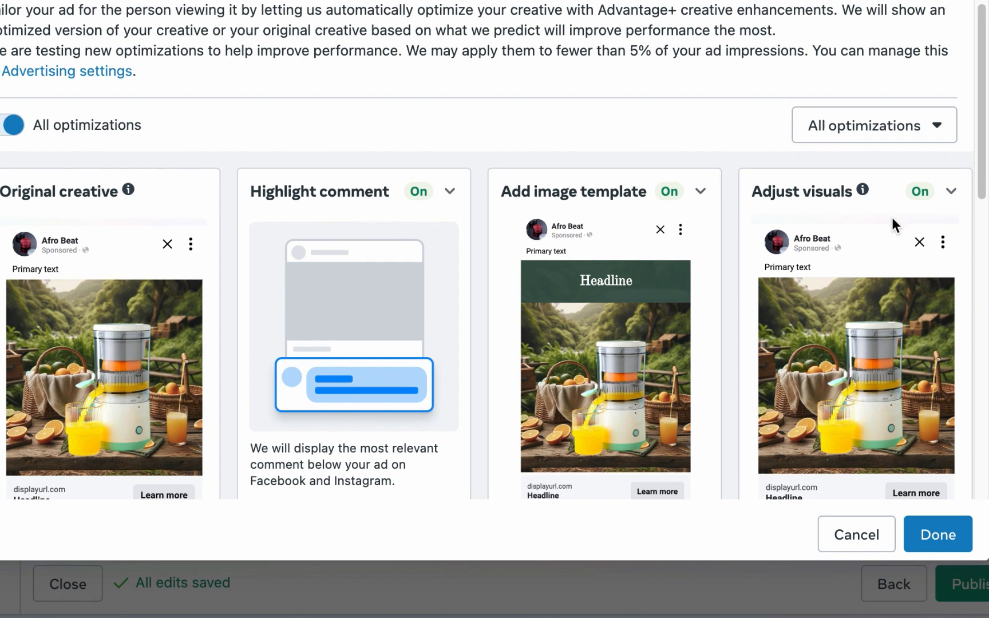
scroll(892, 217, "down", 3)
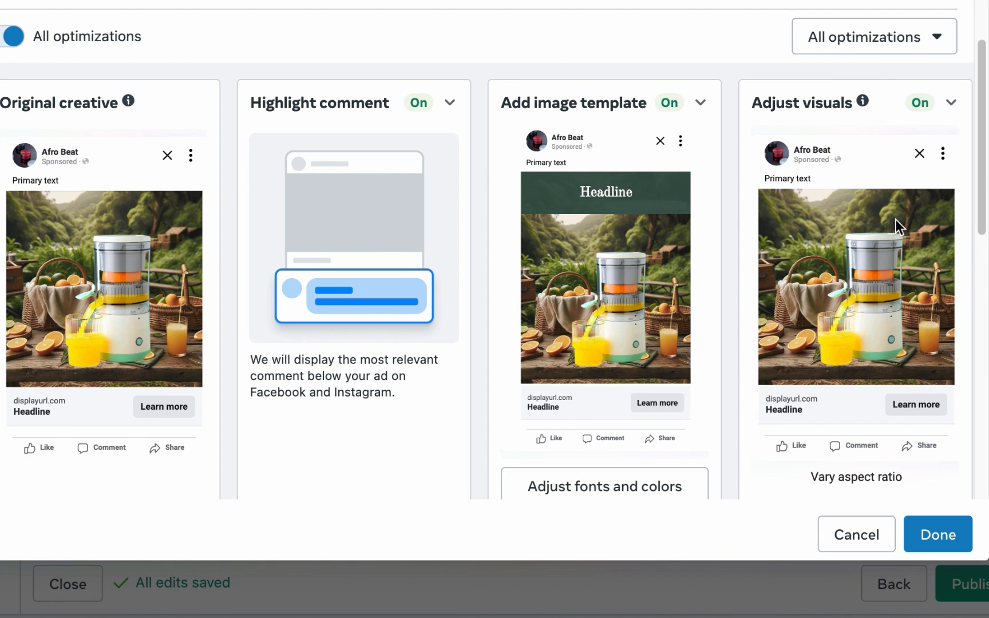
scroll(896, 222, "down", 1)
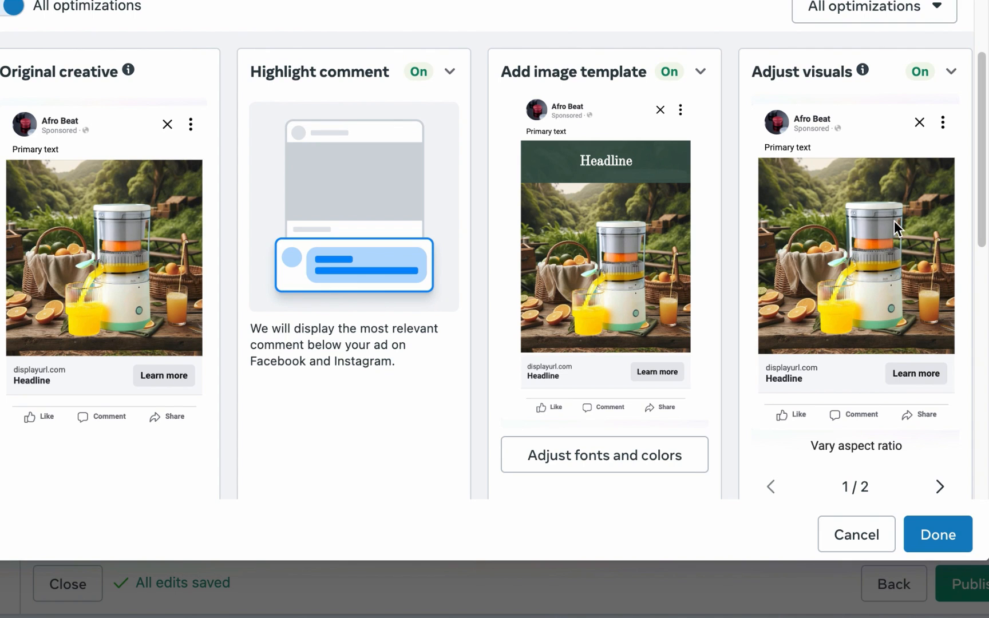
left_click(699, 73)
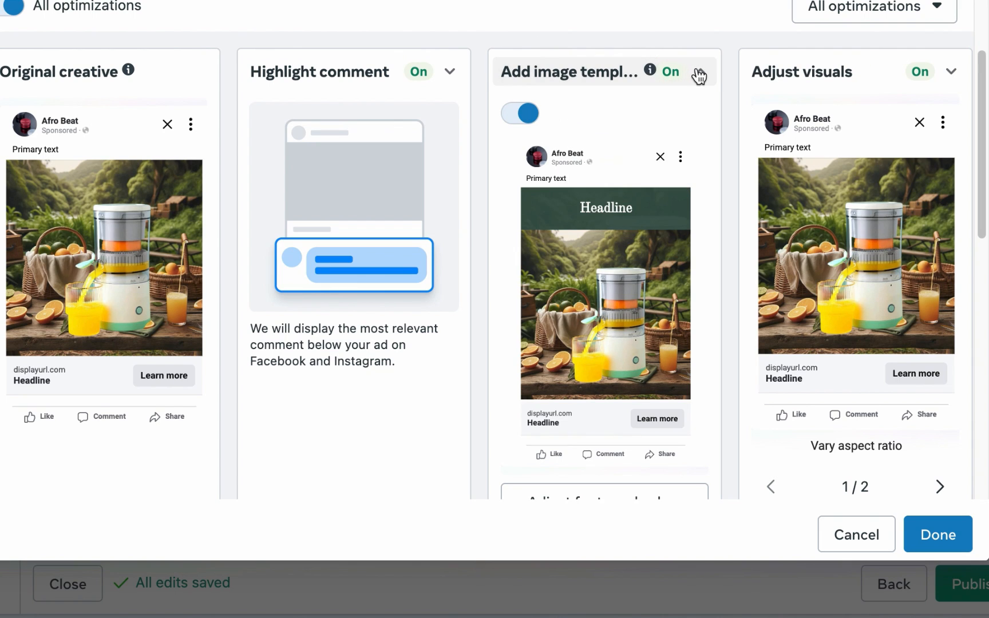
left_click(527, 114)
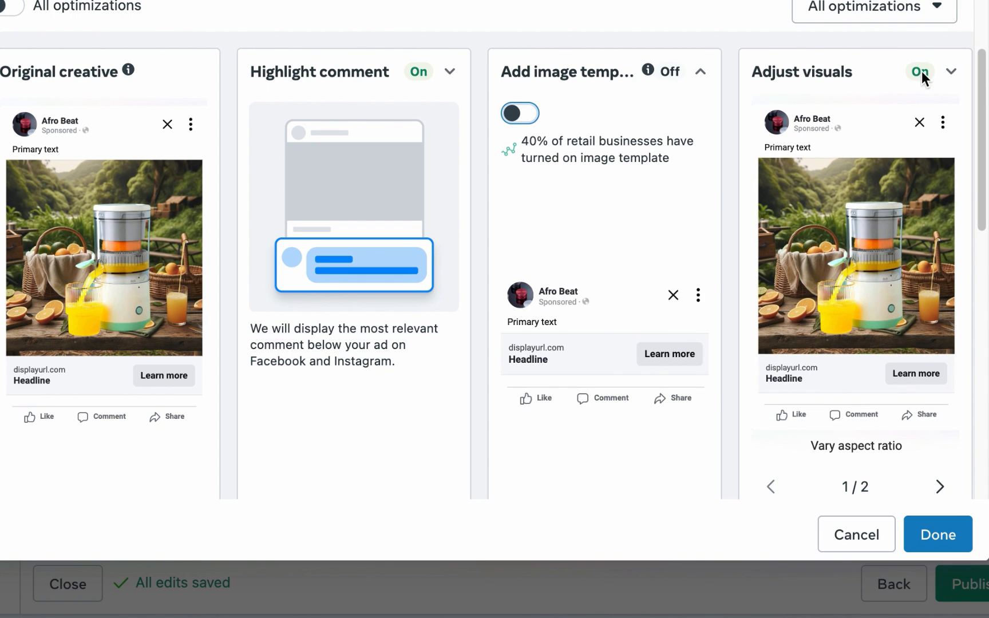
Step: Turn off the Enhance text enhancement and apply the creative enhancement settings
left_click(922, 71)
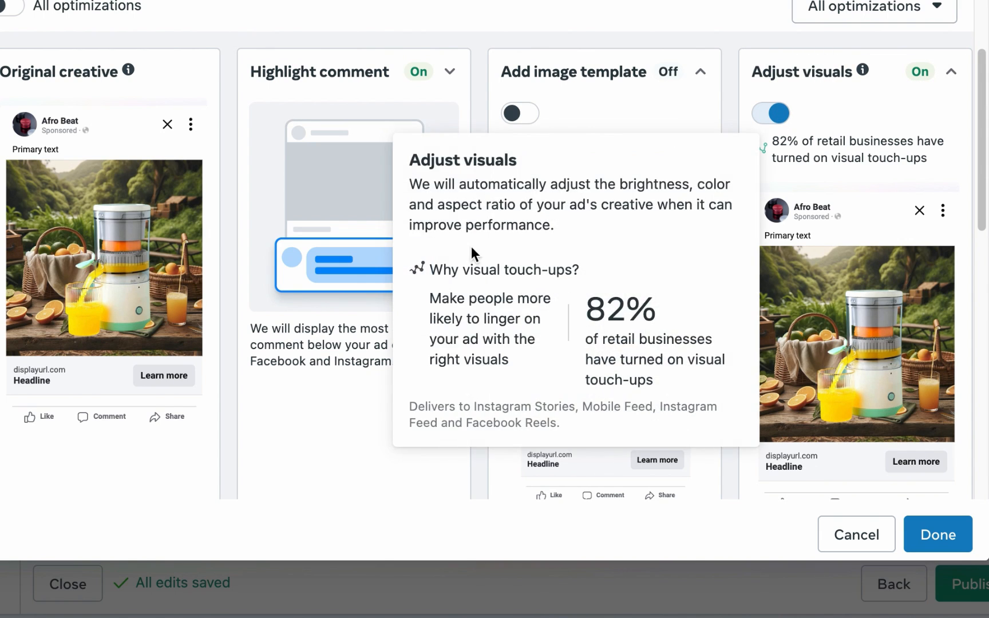
scroll(294, 119, "down", 1)
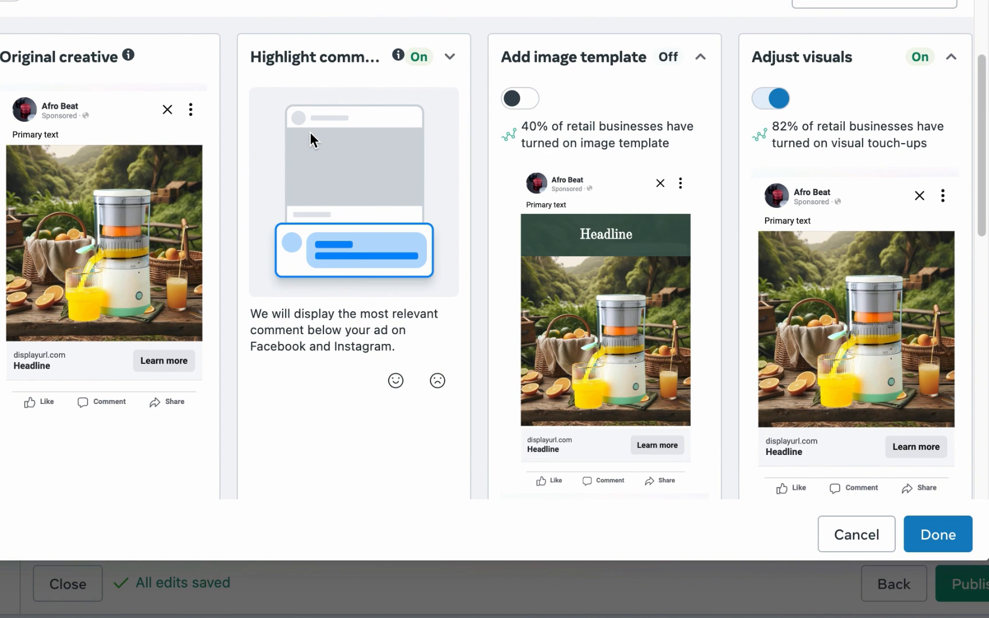
scroll(372, 86, "up", 3)
scroll(427, 139, "down", 5)
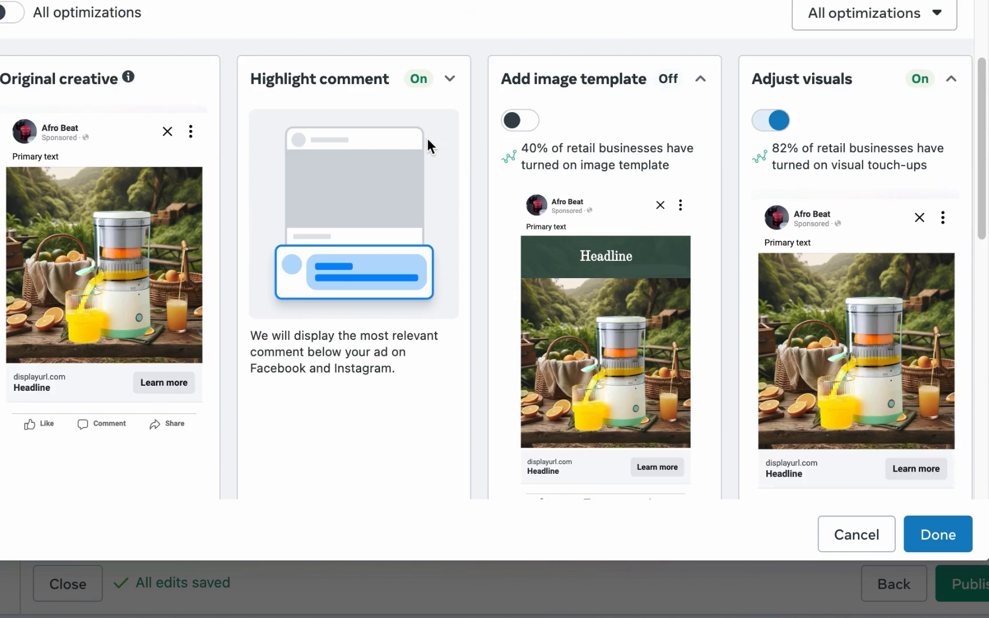
scroll(426, 138, "down", 10)
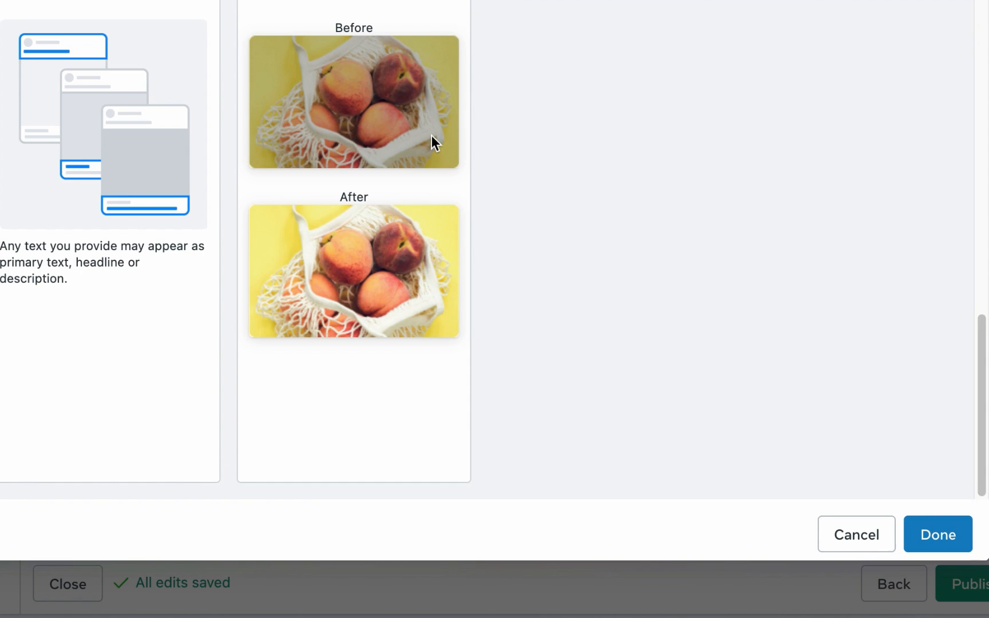
scroll(431, 136, "up", 2)
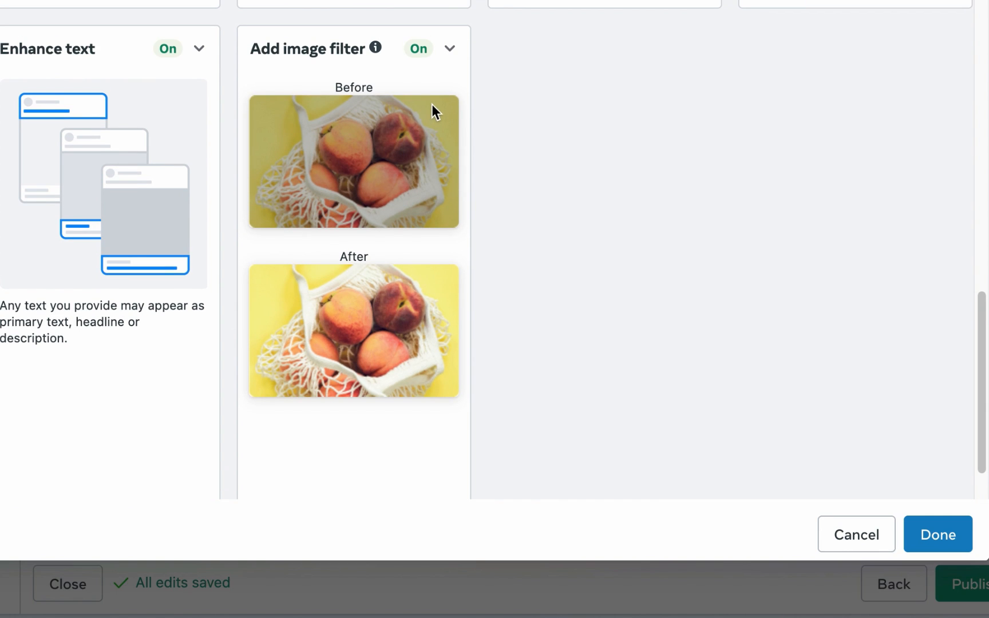
left_click(186, 54)
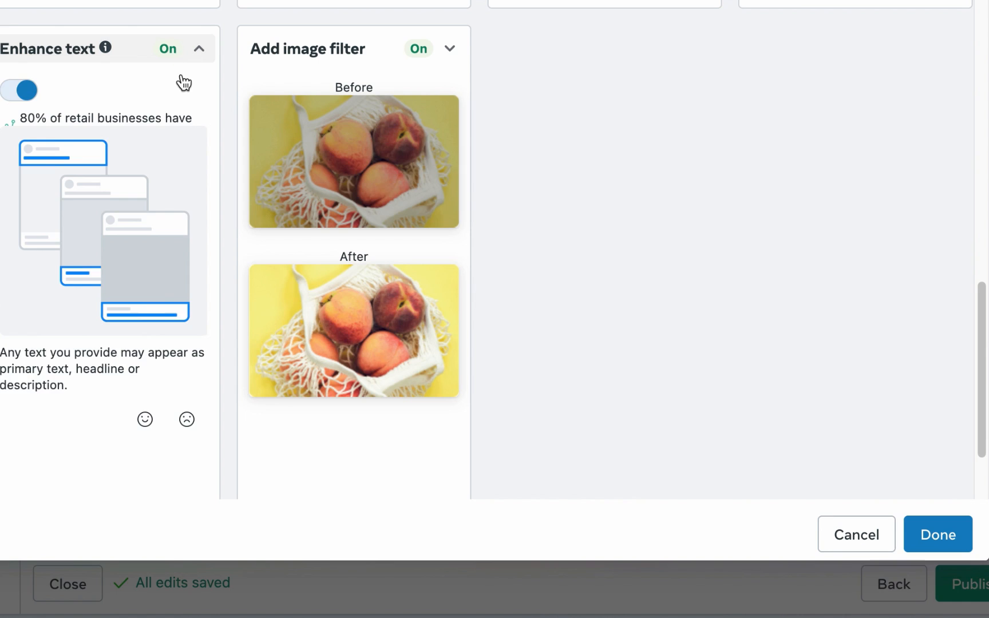
left_click(27, 92)
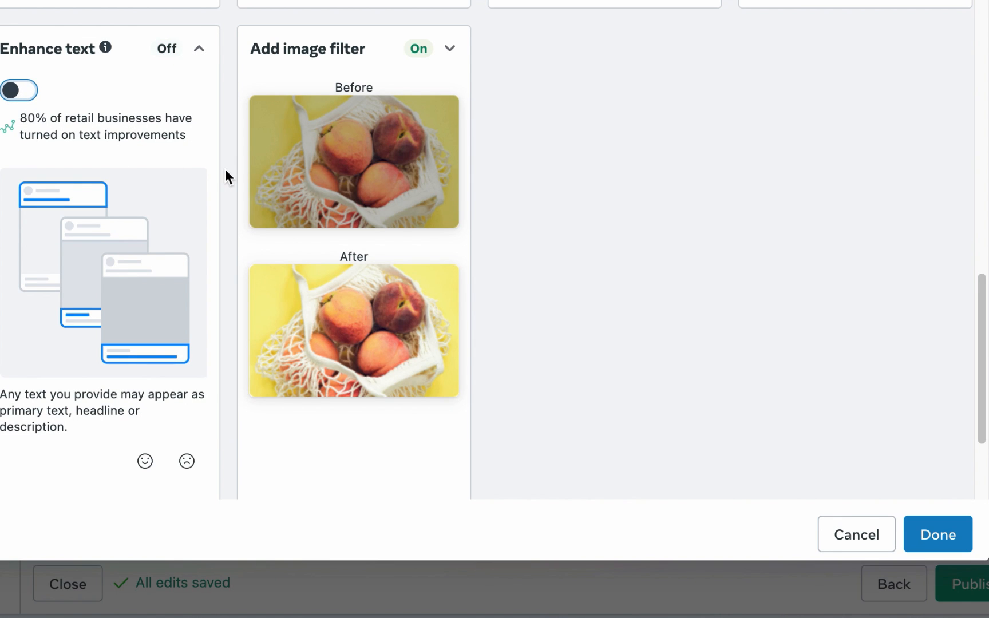
scroll(320, 172, "up", 10)
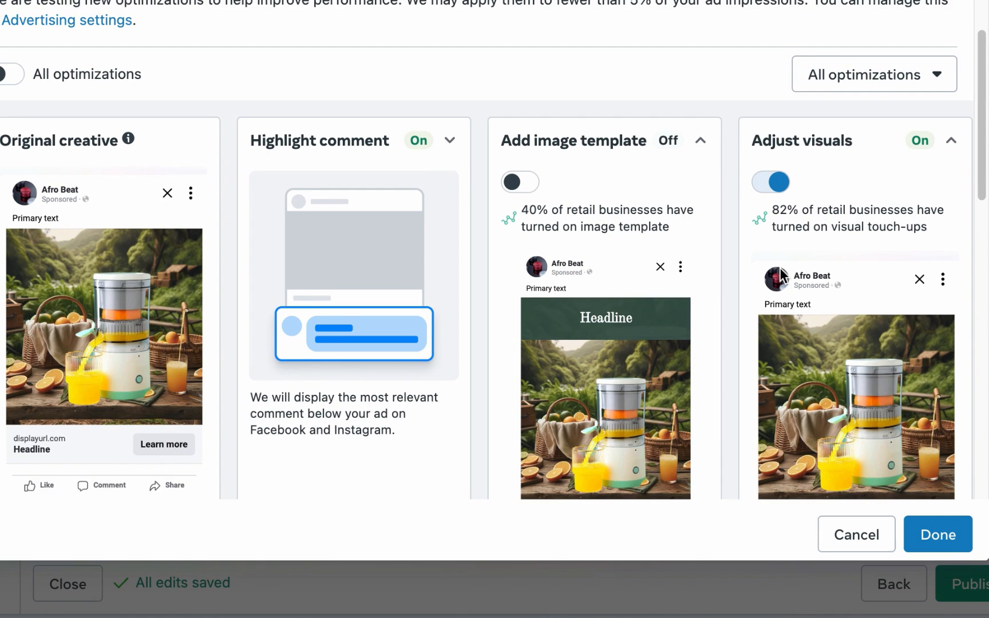
scroll(829, 354, "down", 1)
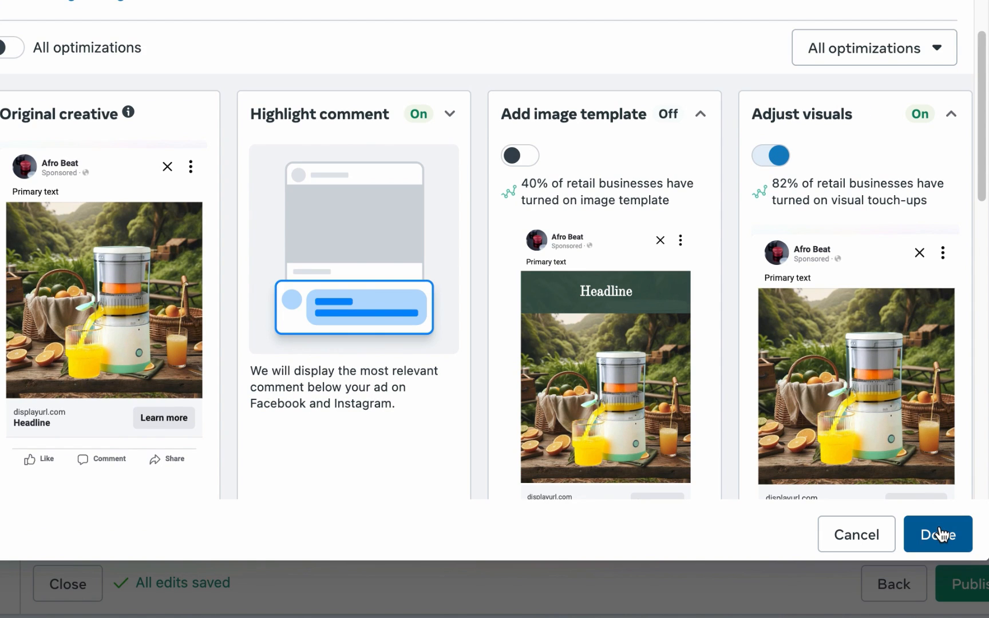
left_click(946, 533)
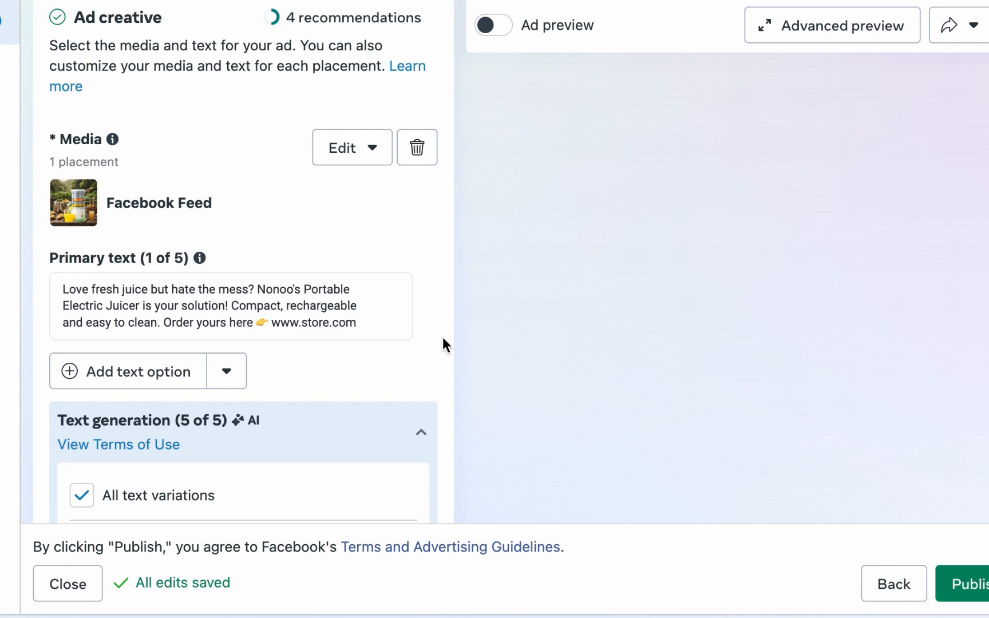
Step: Review the AI-generated primary text variations for the ad
scroll(443, 329, "down", 3)
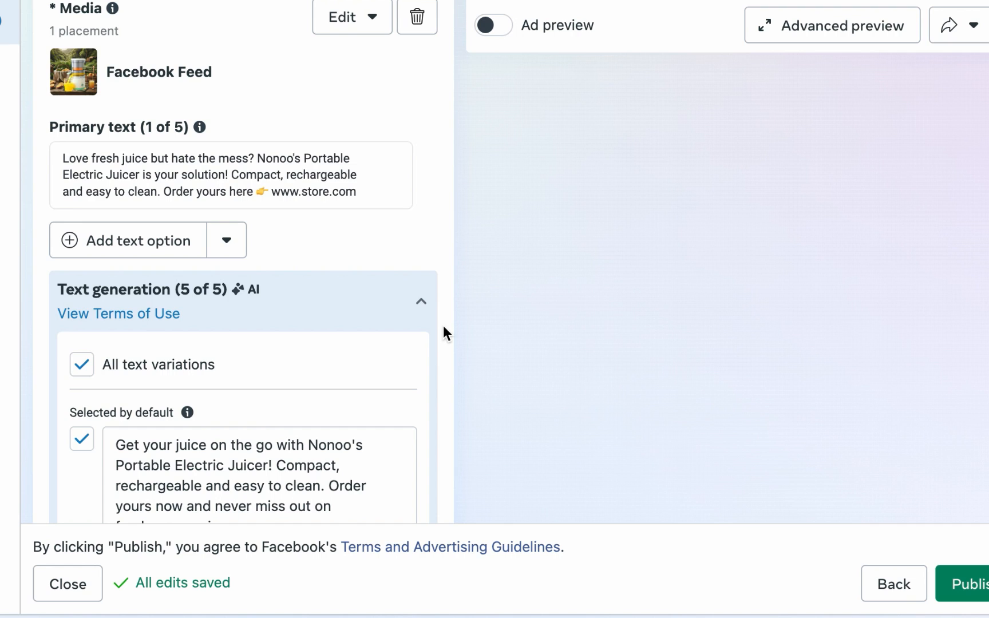
scroll(443, 326, "down", 3)
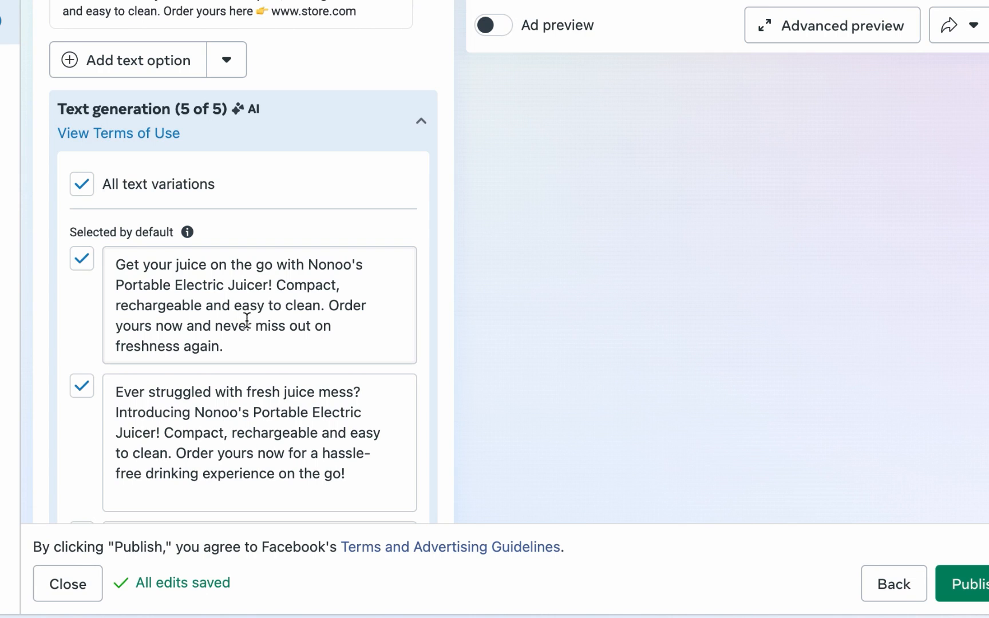
scroll(261, 340, "down", 3)
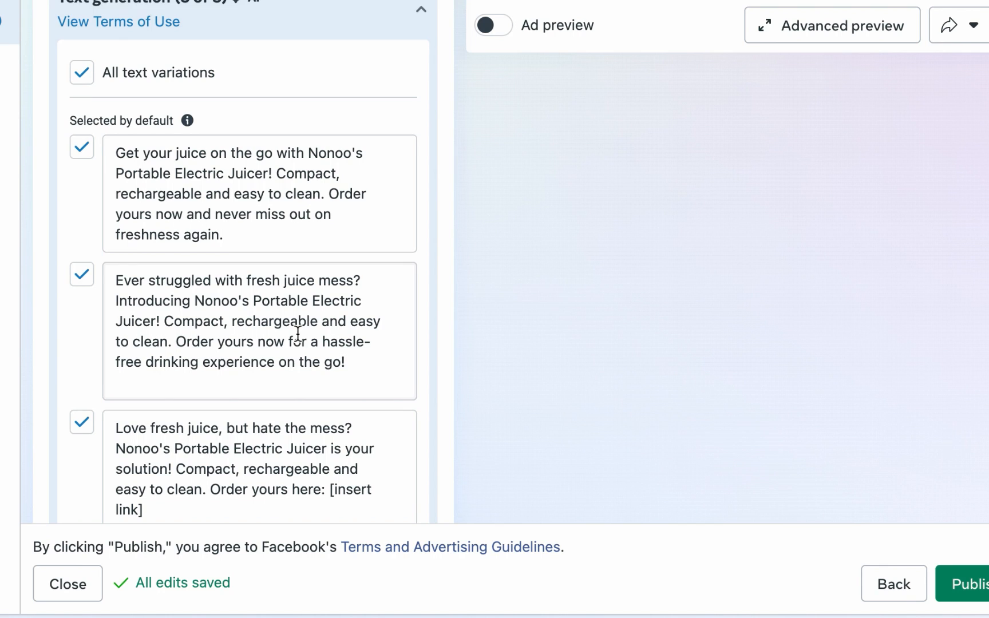
scroll(296, 329, "down", 1)
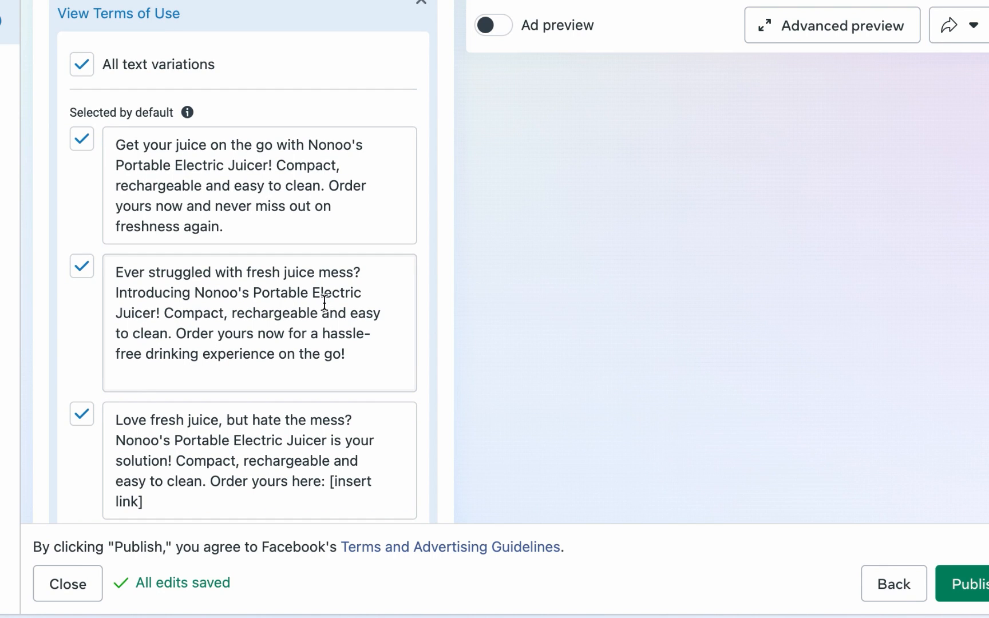
scroll(325, 300, "down", 5)
scroll(322, 307, "down", 2)
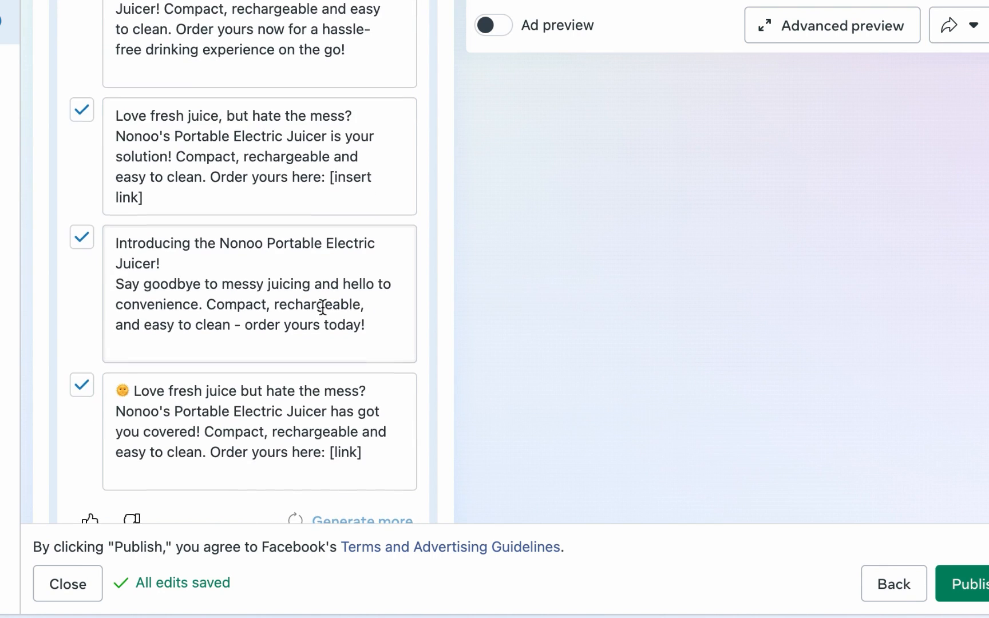
scroll(322, 307, "down", 2)
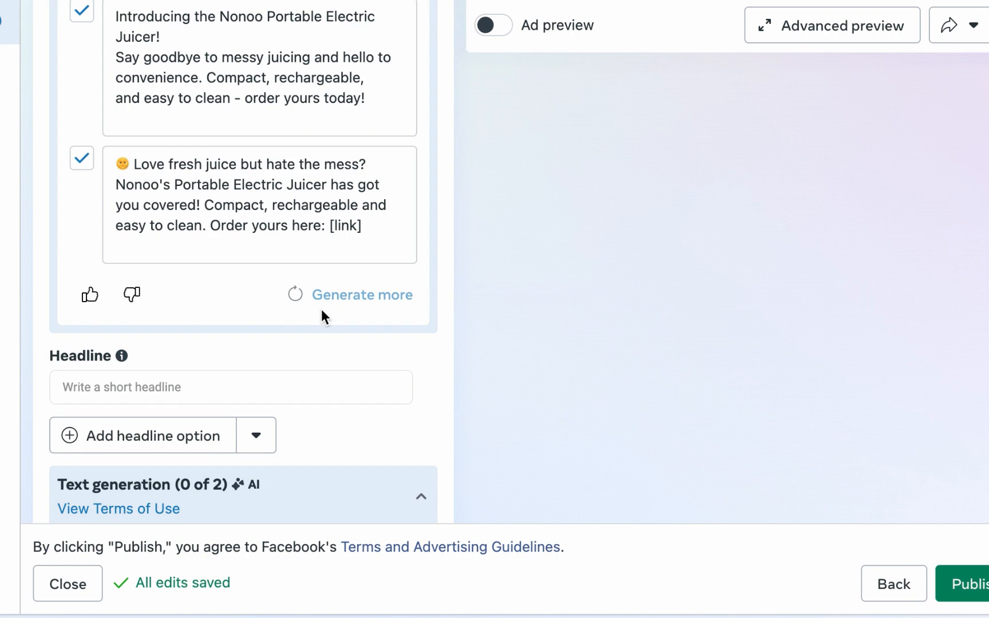
scroll(321, 309, "down", 4)
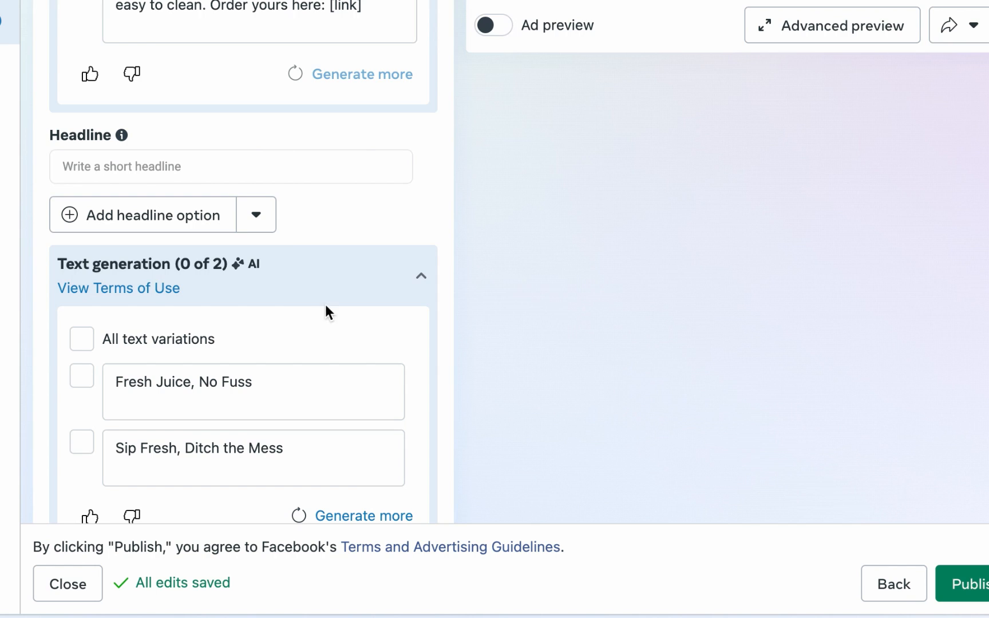
Step: Enter the ad headline Healthy Juice On-The-Go
left_click(322, 168)
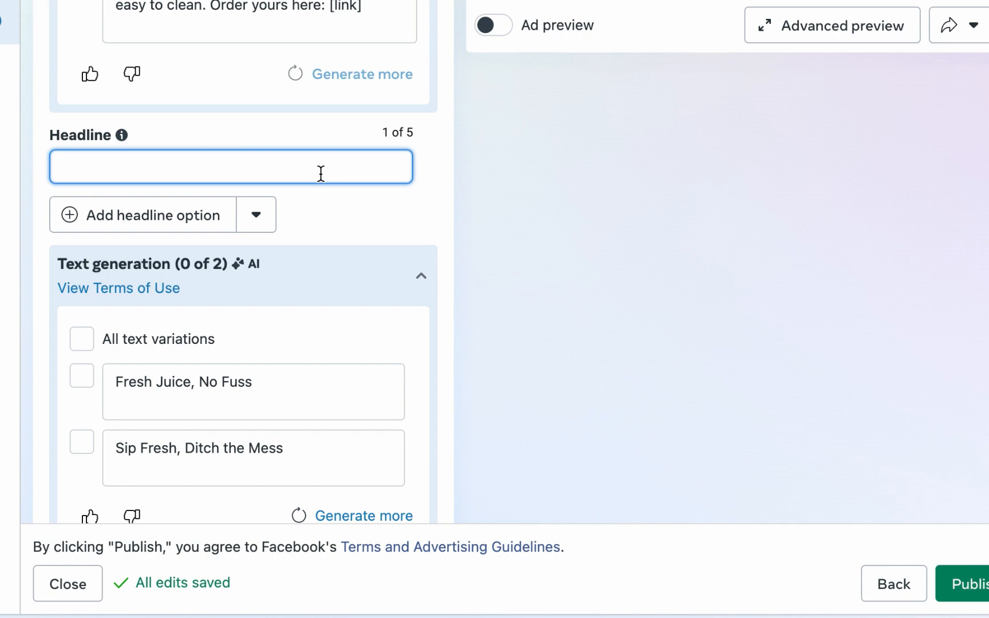
type("Healthy Juice On-The-G")
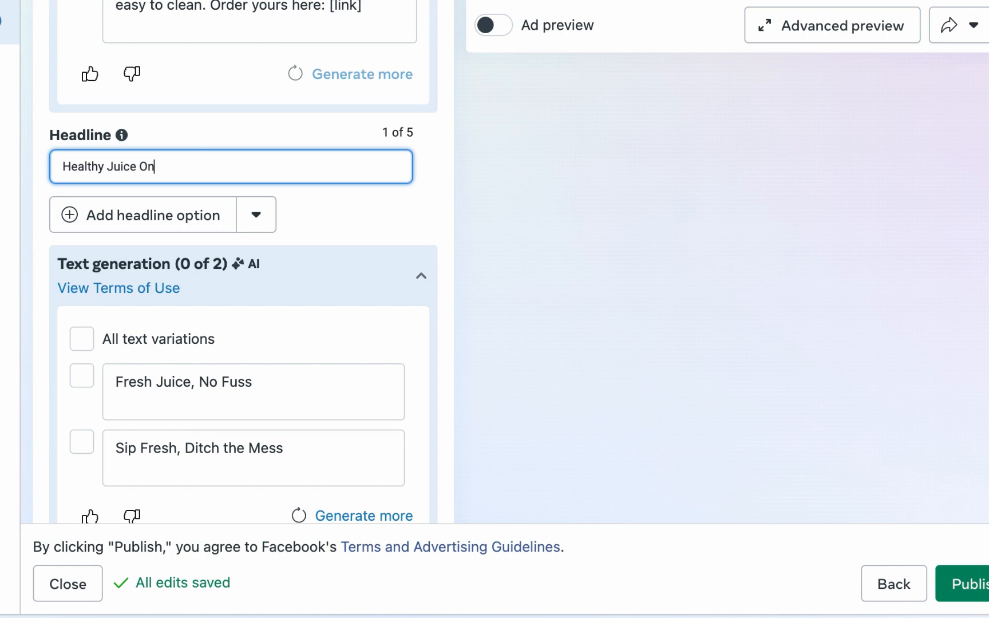
type("O")
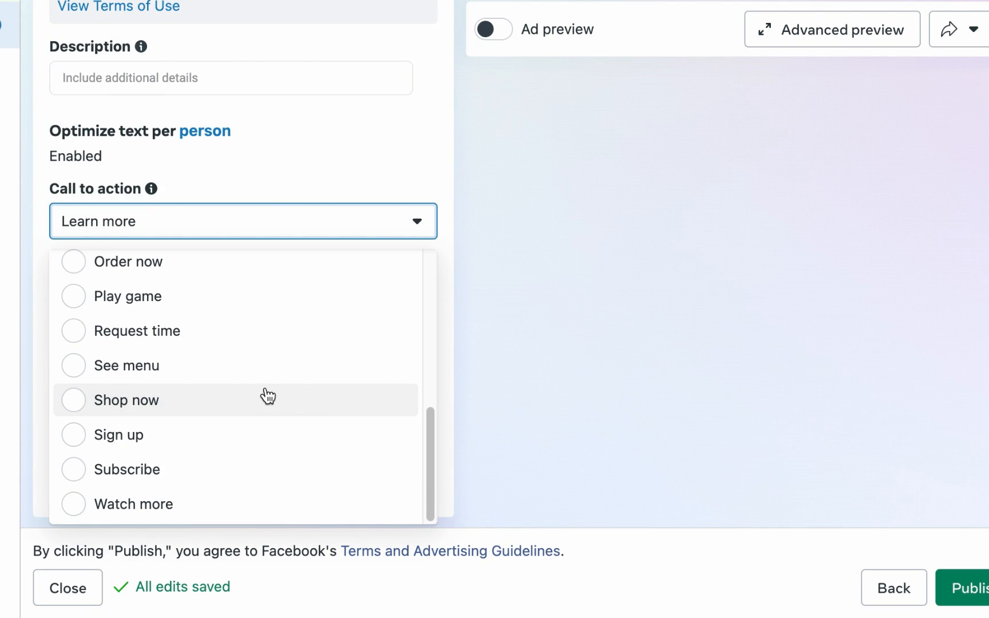
left_click(268, 398)
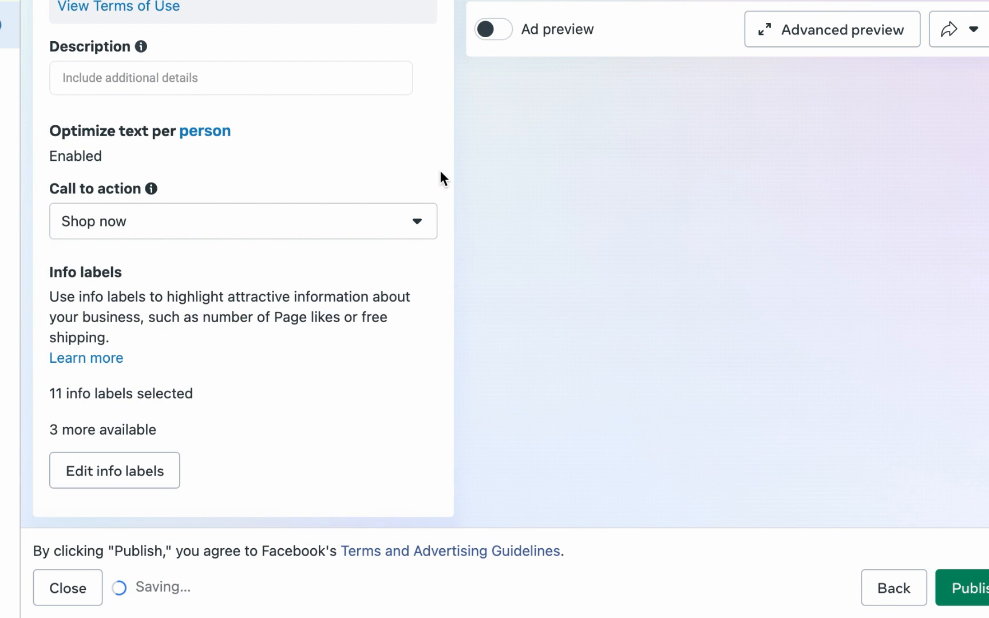
scroll(444, 175, "down", 5)
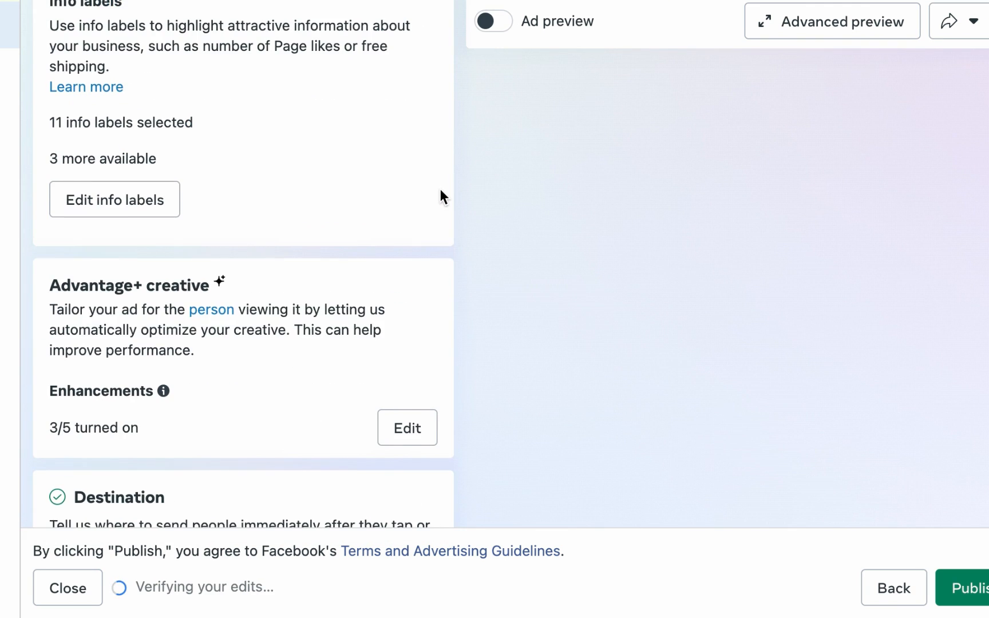
scroll(441, 194, "down", 6)
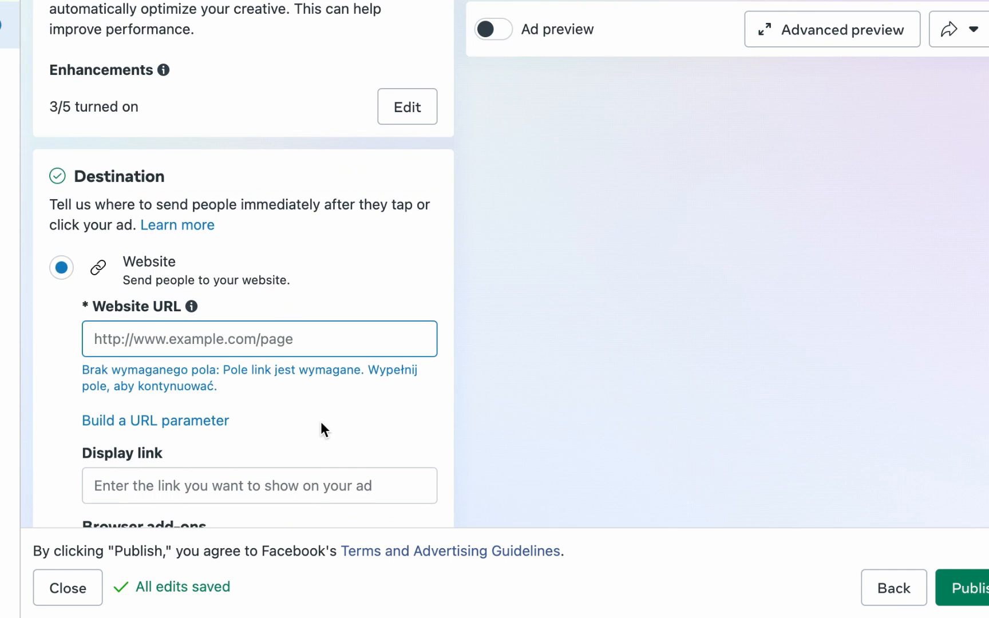
left_click(249, 342)
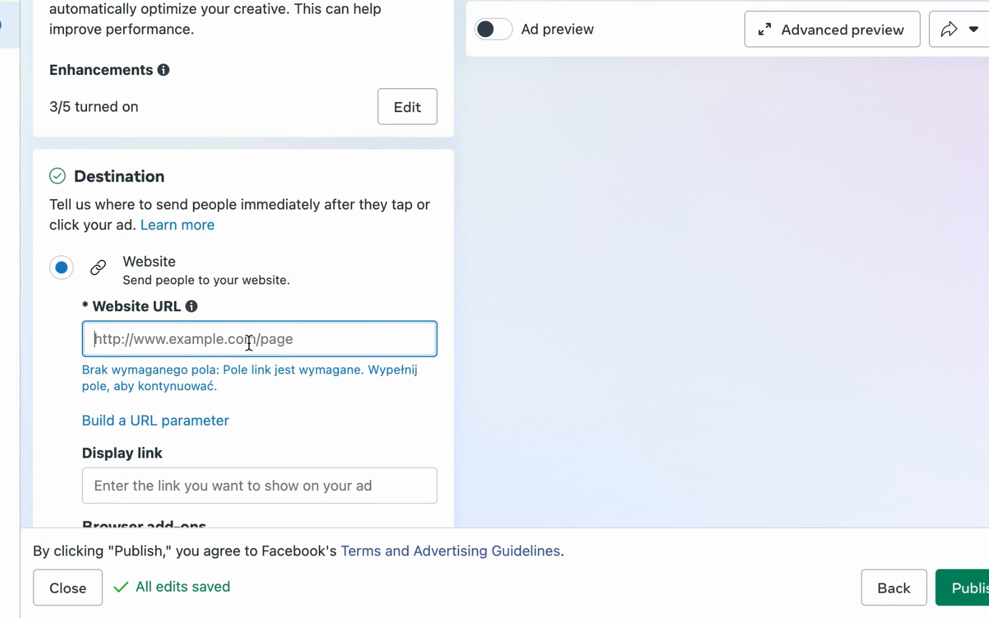
type("www.store.com")
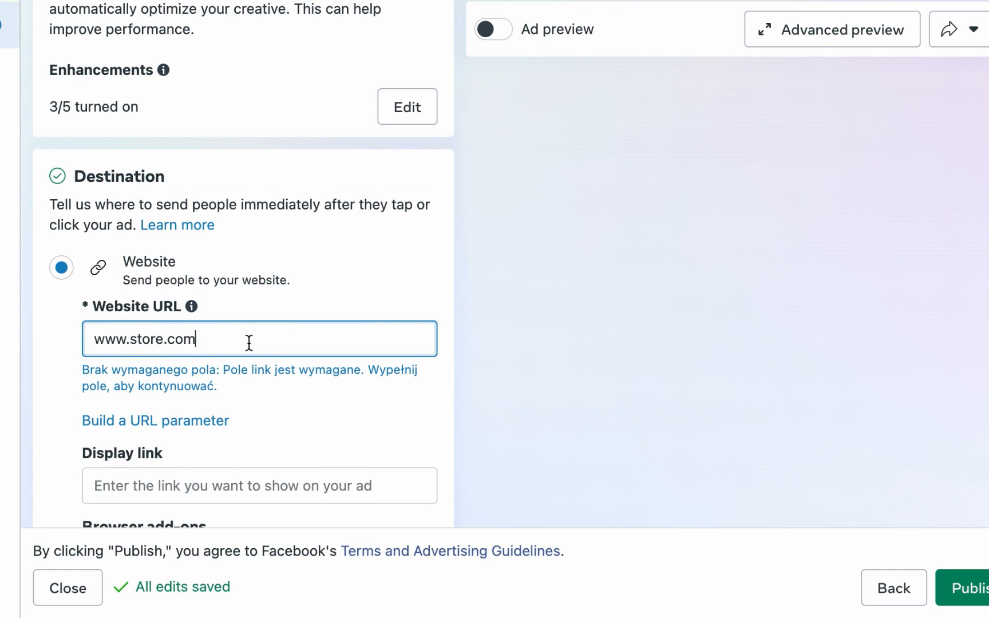
left_click(49, 353)
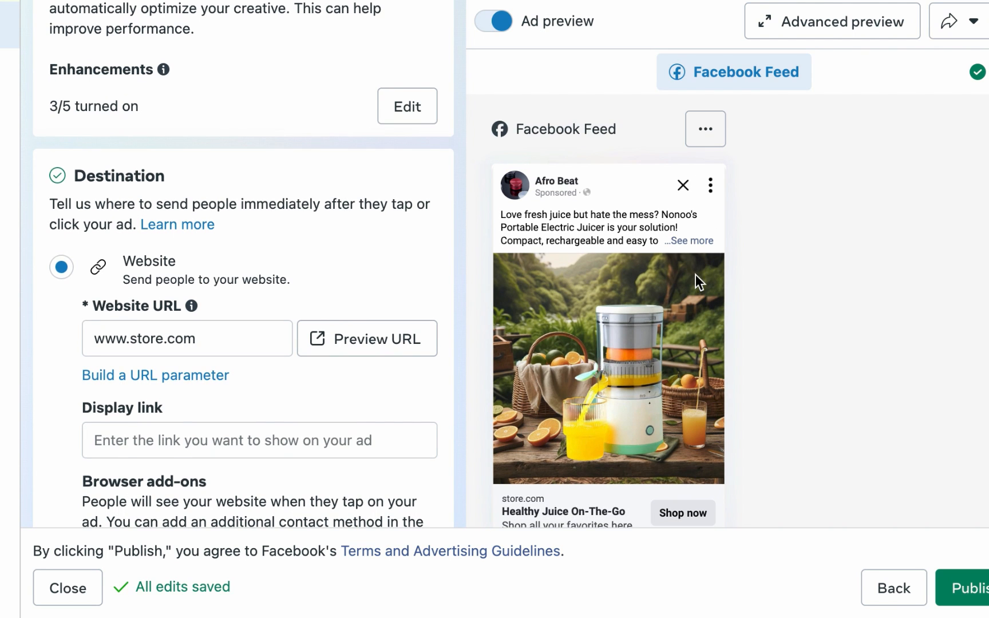
scroll(693, 277, "down", 10)
scroll(438, 239, "up", 1)
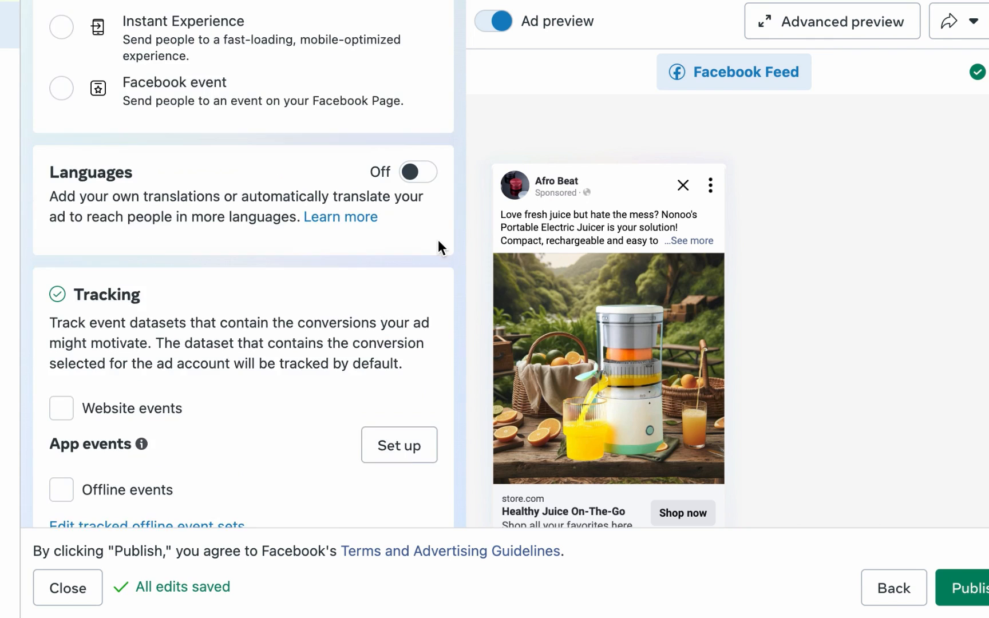
scroll(438, 239, "up", 7)
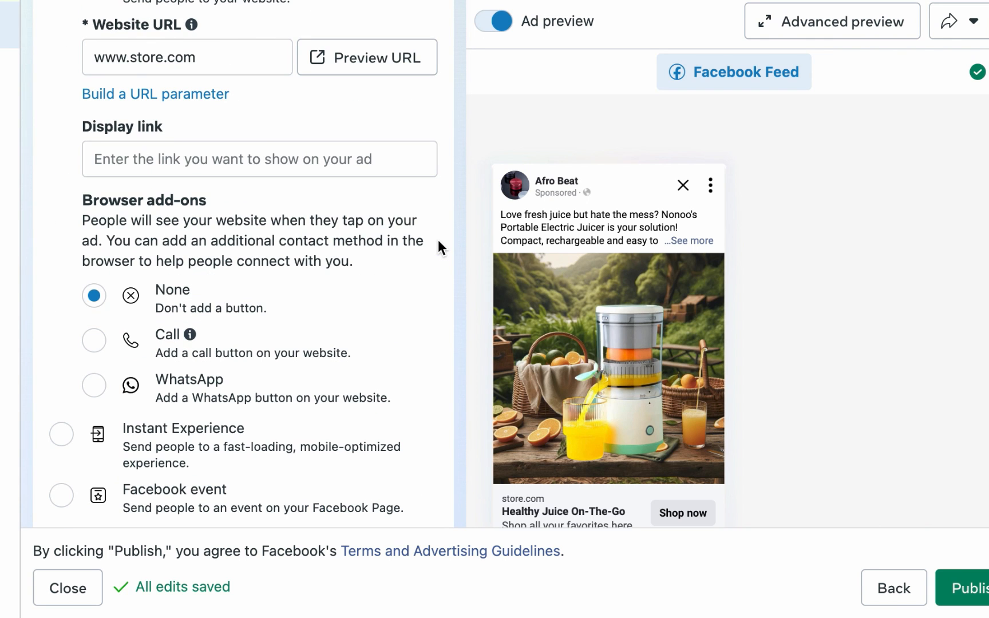
scroll(438, 239, "up", 8)
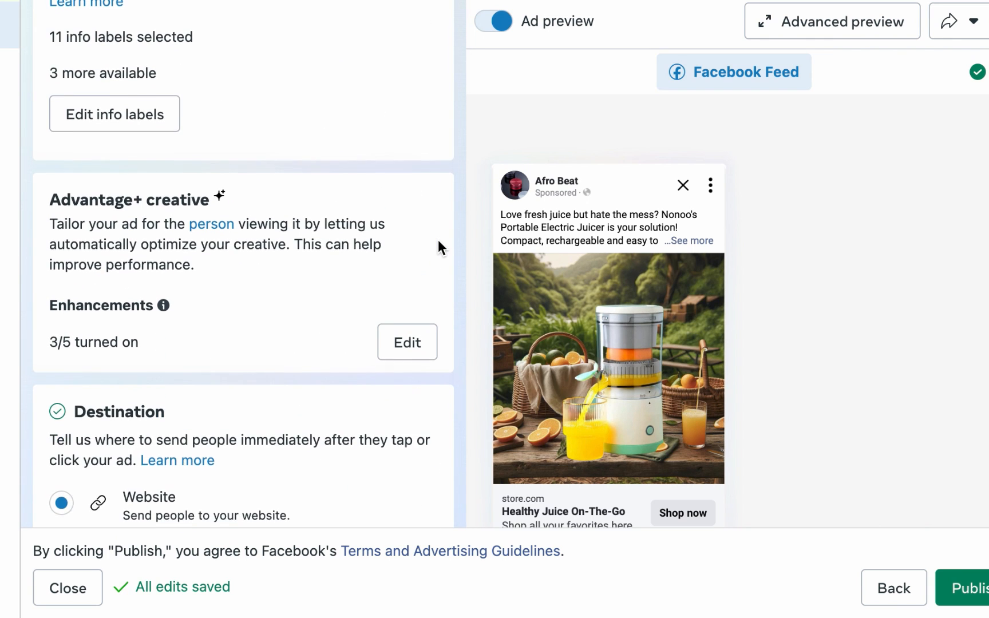
Step: Replace the ad headline with Enjoy 30% Discount + Free Delivery Today
scroll(439, 241, "up", 10)
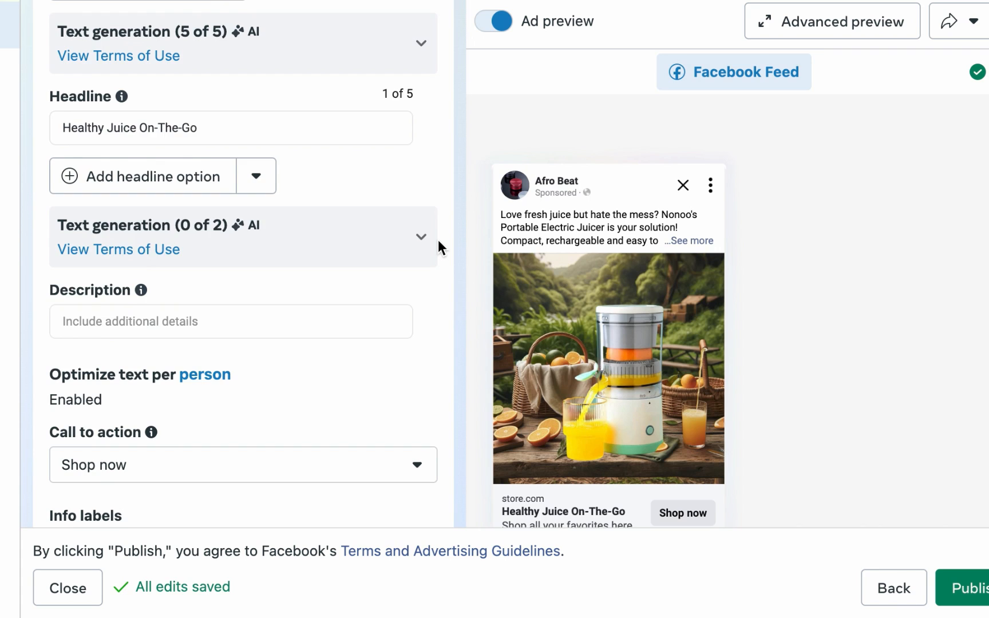
scroll(438, 239, "up", 3)
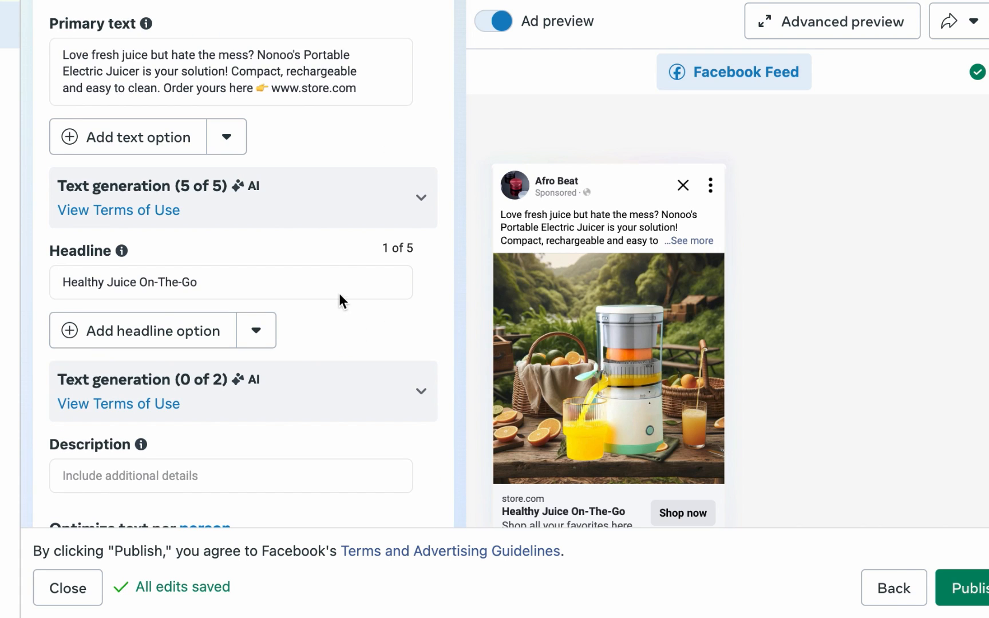
triple_click(342, 280)
key("BackSpace")
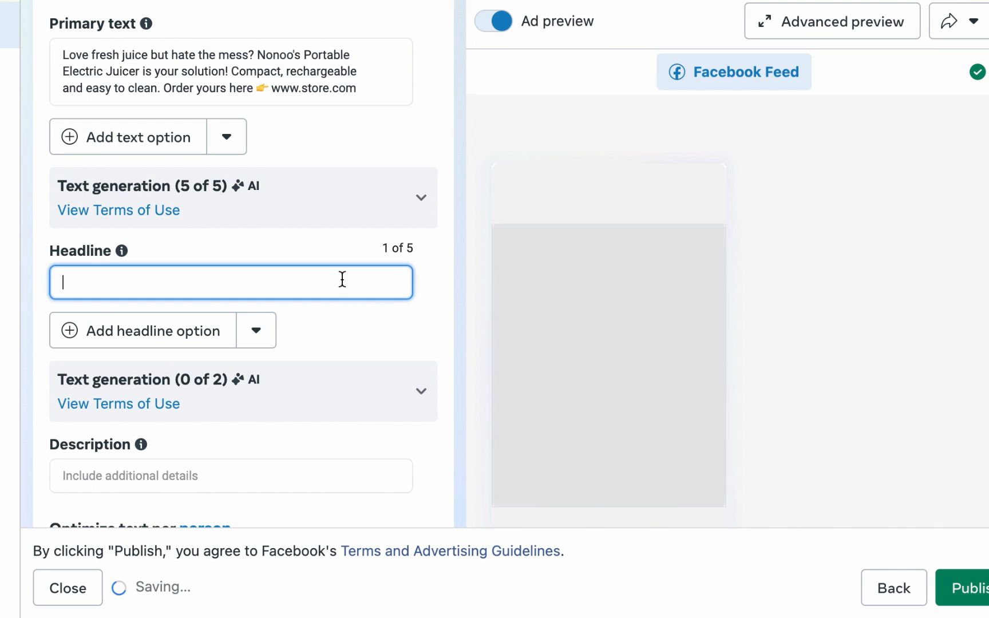
type("Enjoy ")
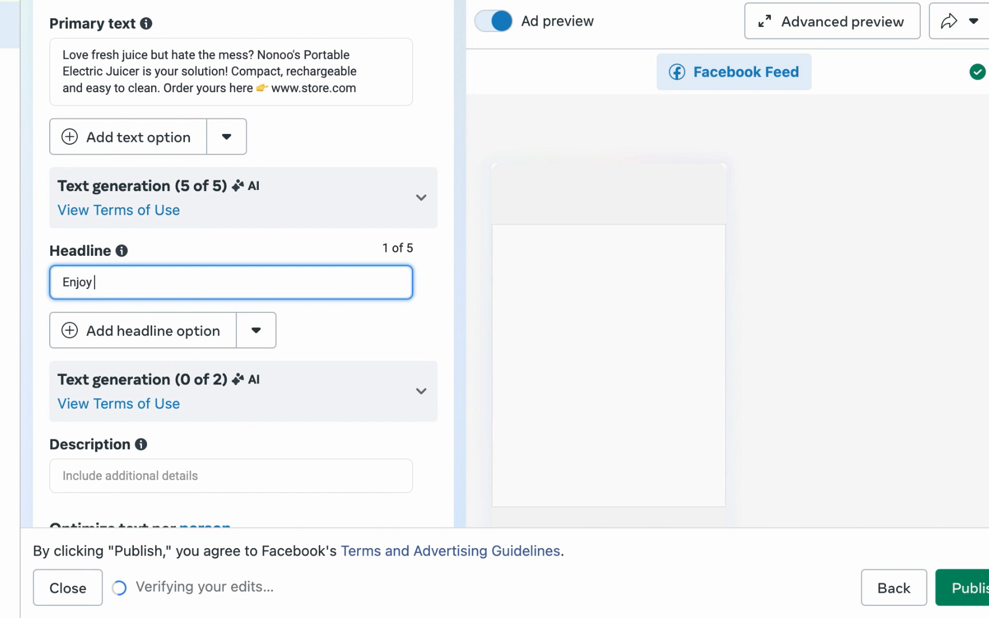
type("30%")
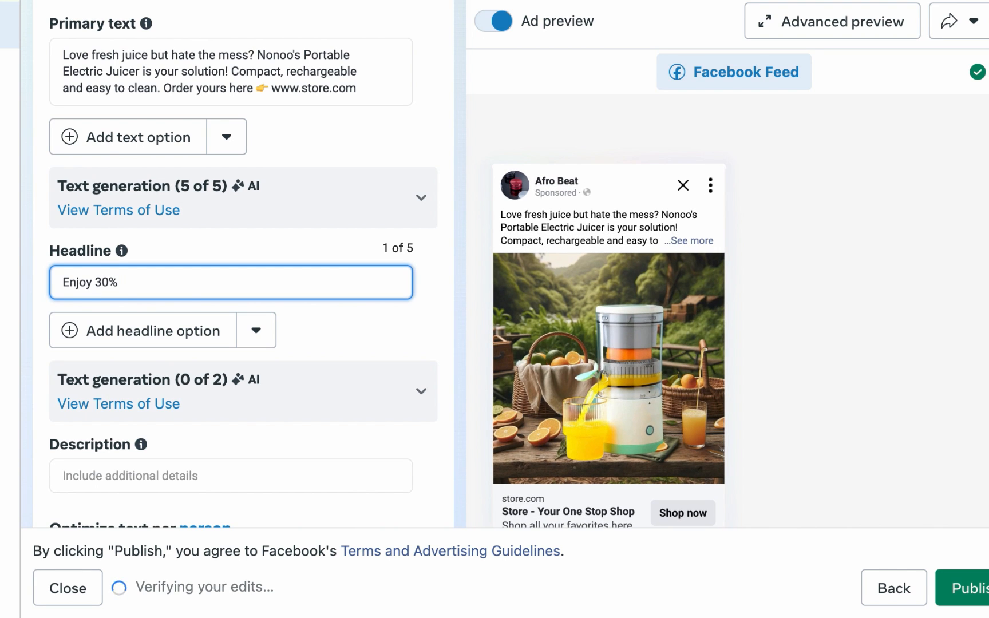
type(" Discount")
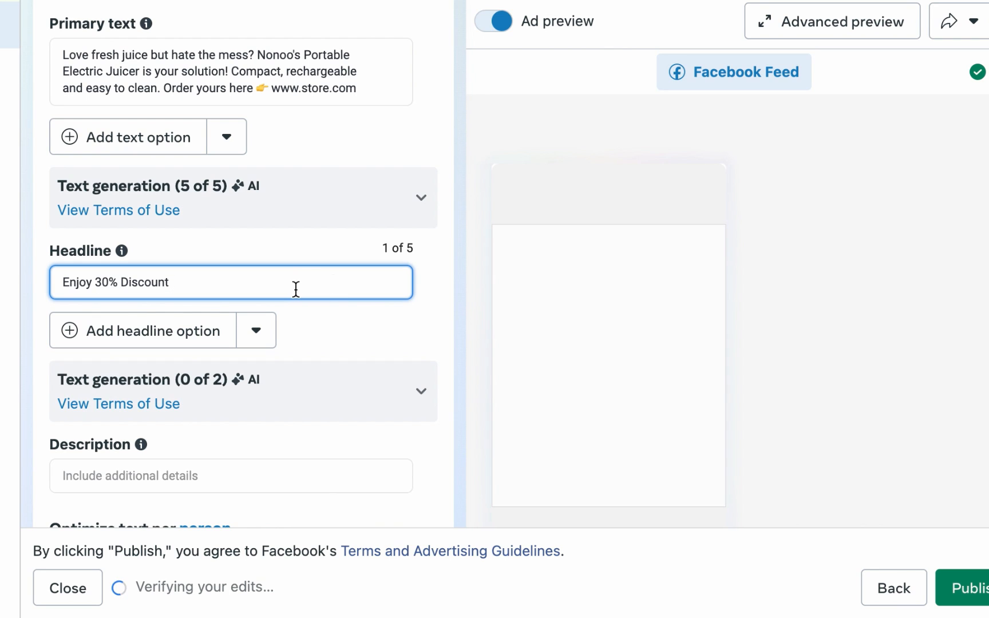
type(" + Free Del")
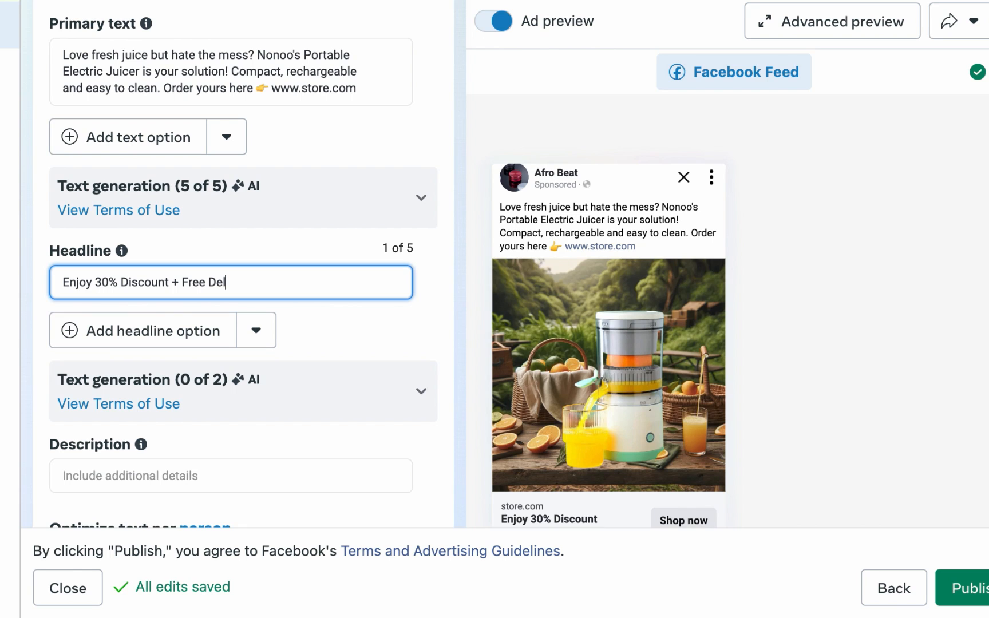
type("ivery Today")
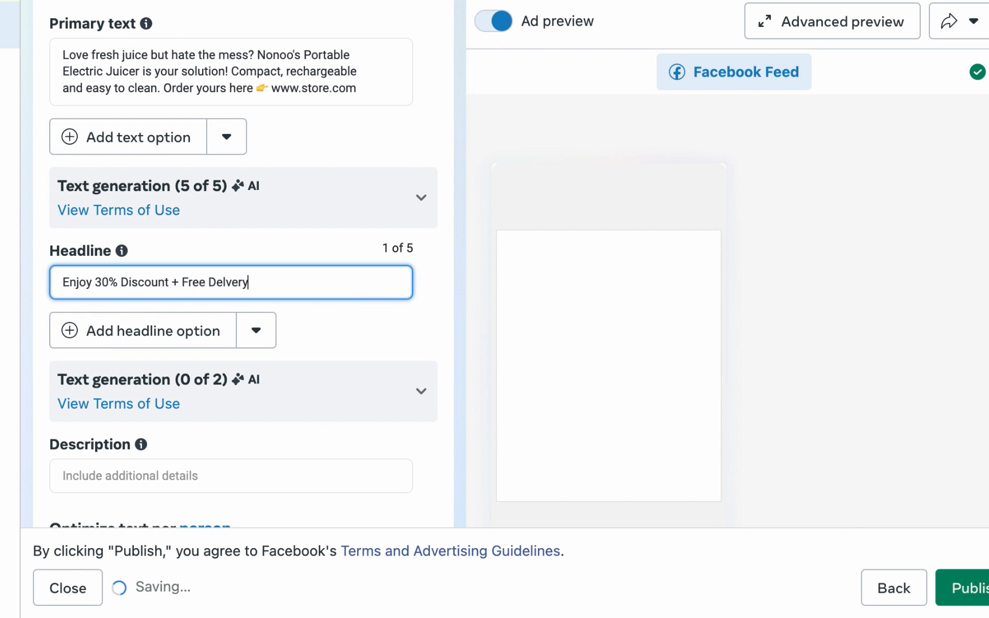
Step: Review the ad's settings and preview from the identity section down to the creative text
left_click(538, 383)
scroll(538, 383, "down", 2)
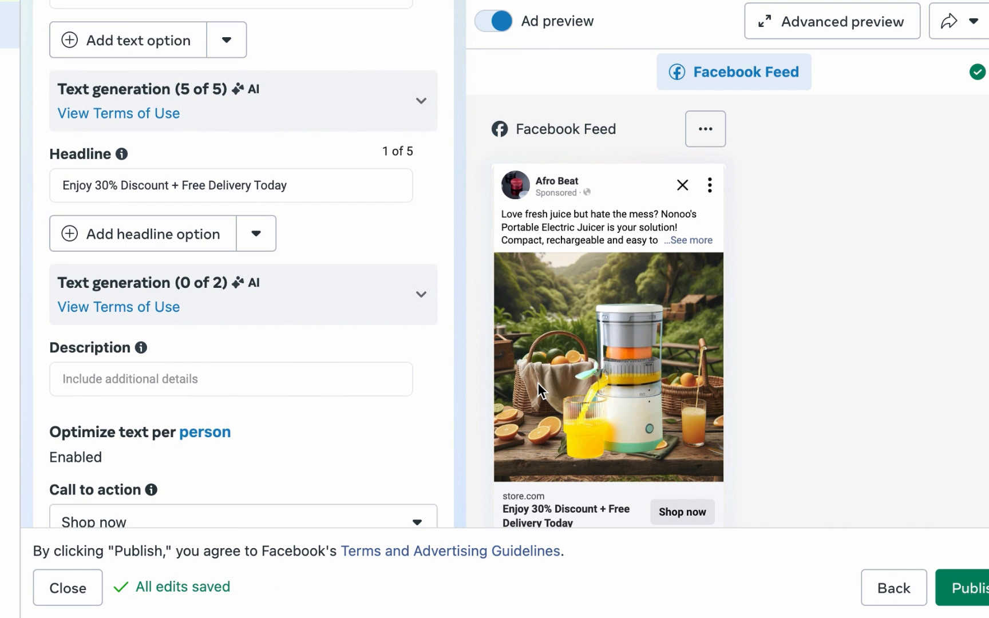
scroll(413, 350, "up", 5)
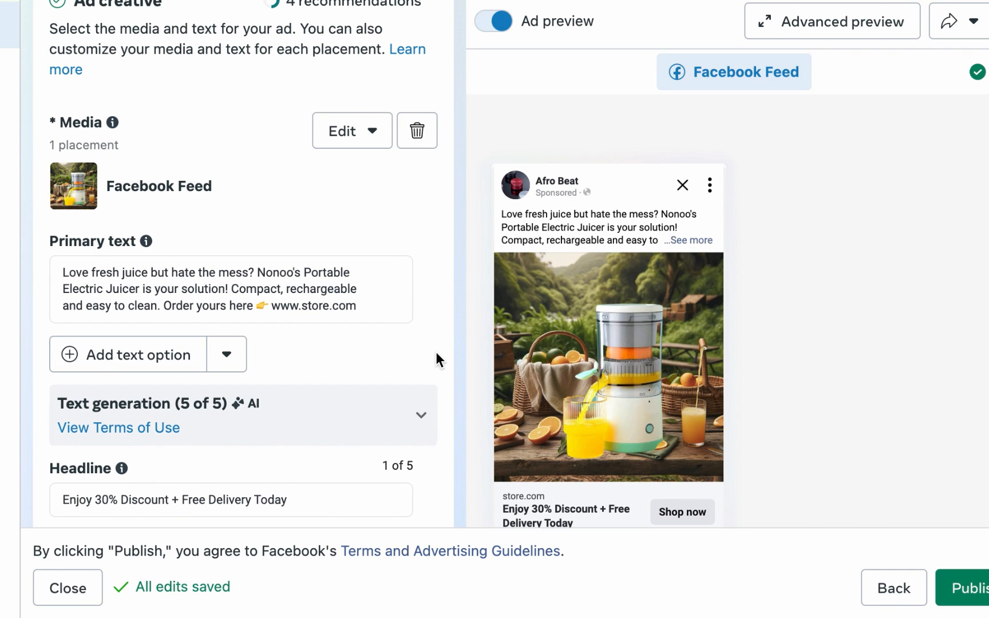
scroll(366, 355, "up", 10)
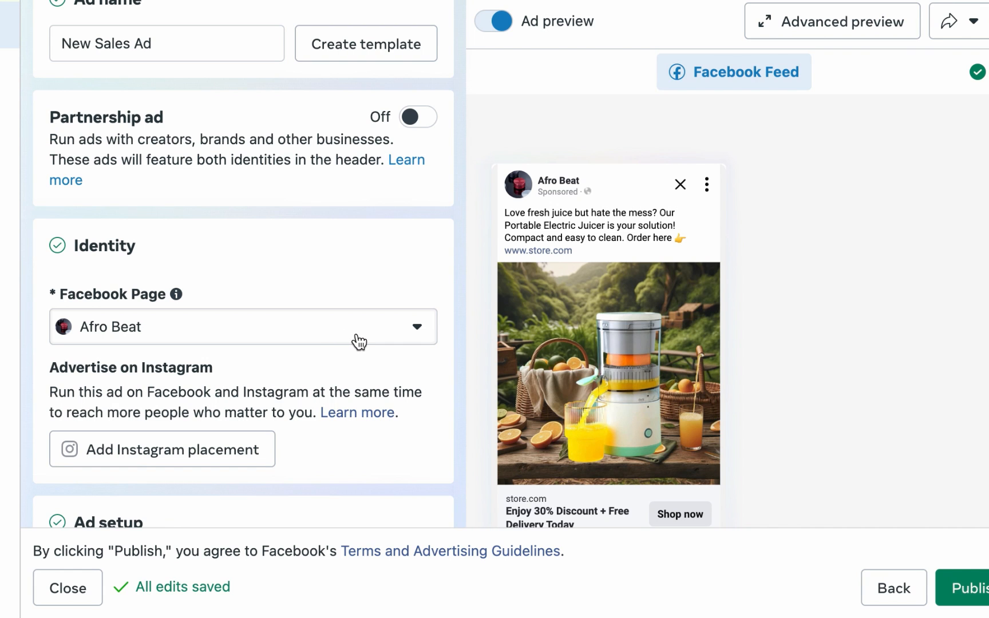
scroll(350, 340, "down", 10)
scroll(357, 345, "down", 10)
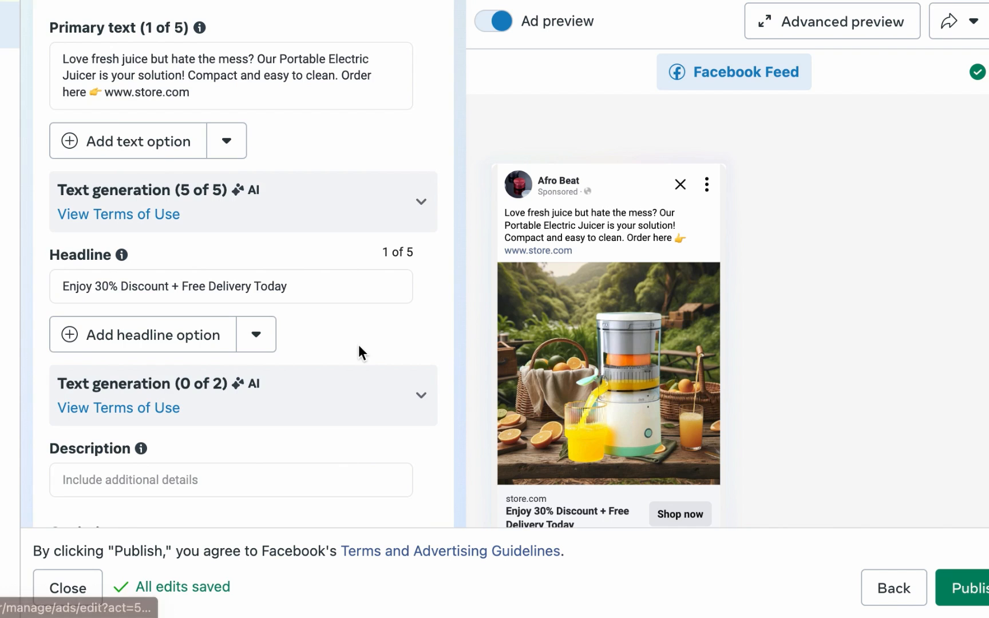
scroll(361, 347, "down", 15)
scroll(680, 321, "down", 10)
scroll(668, 325, "up", 20)
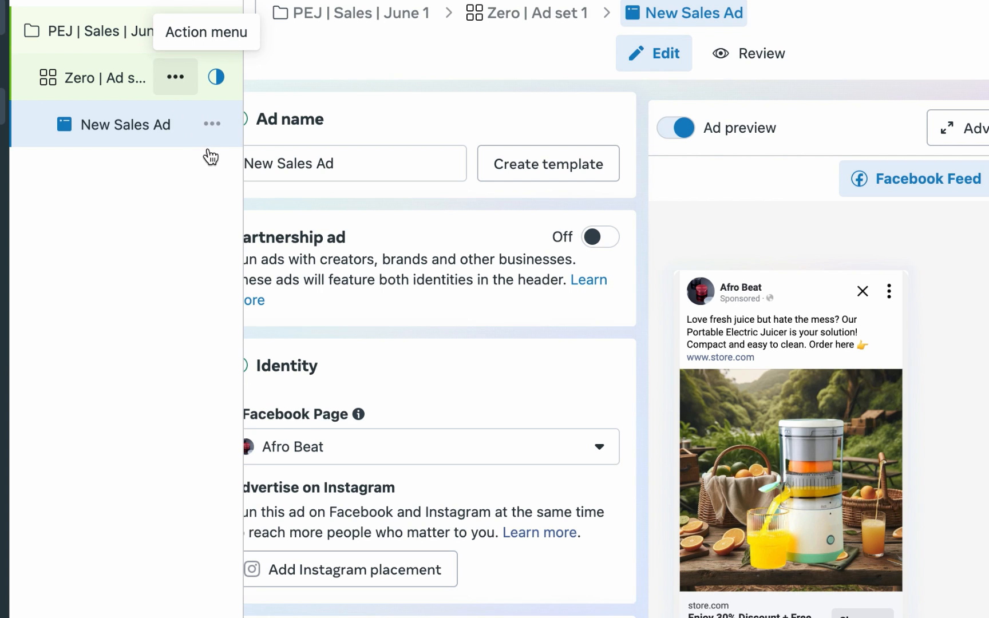
Step: Duplicate the ad set into the original campaign with 2 copies
left_click(175, 77)
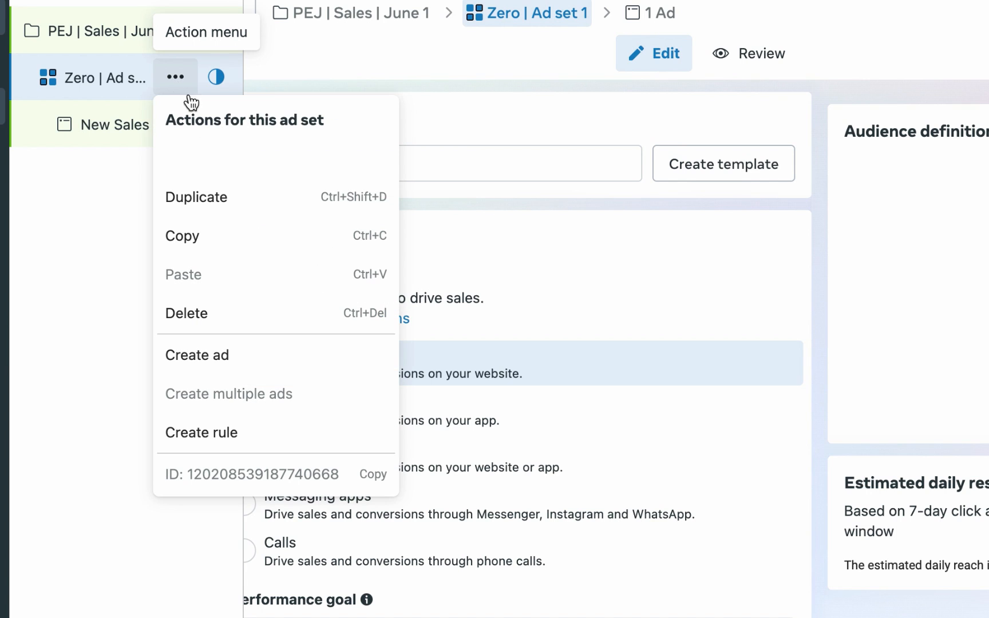
left_click(240, 207)
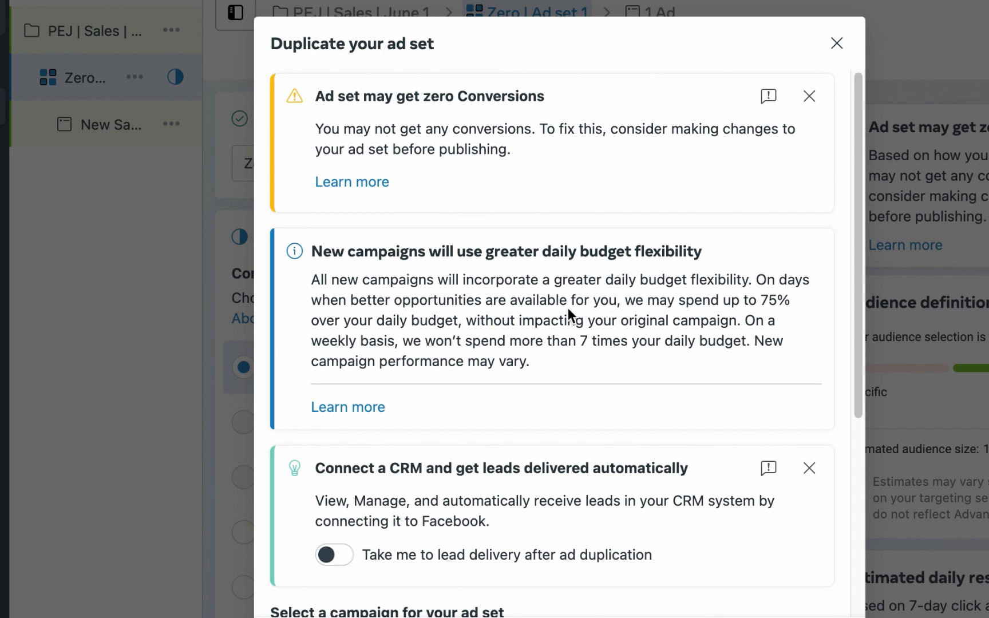
left_click(808, 96)
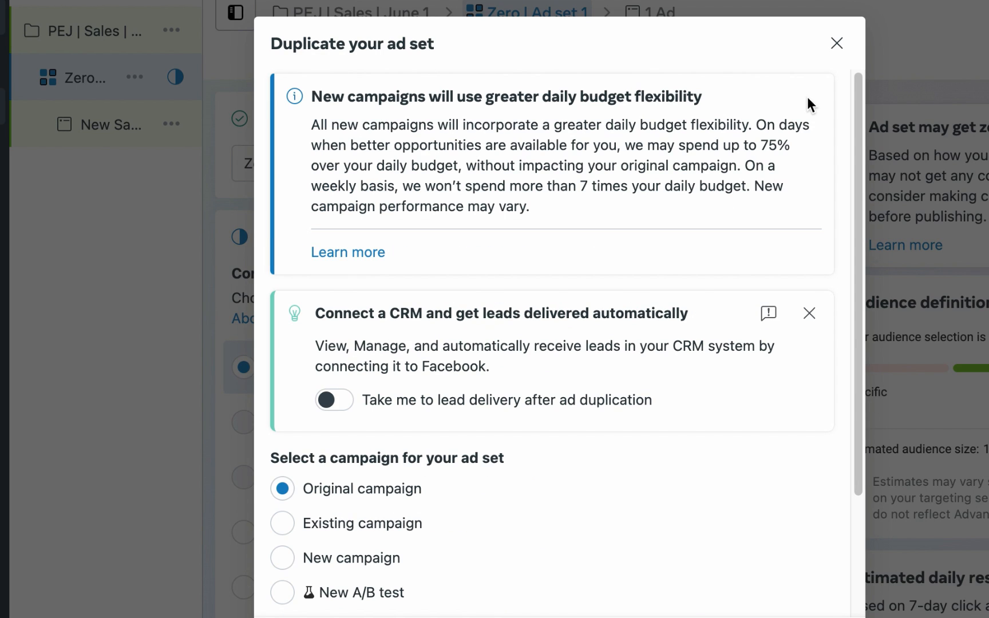
left_click(808, 313)
scroll(808, 308, "down", 1)
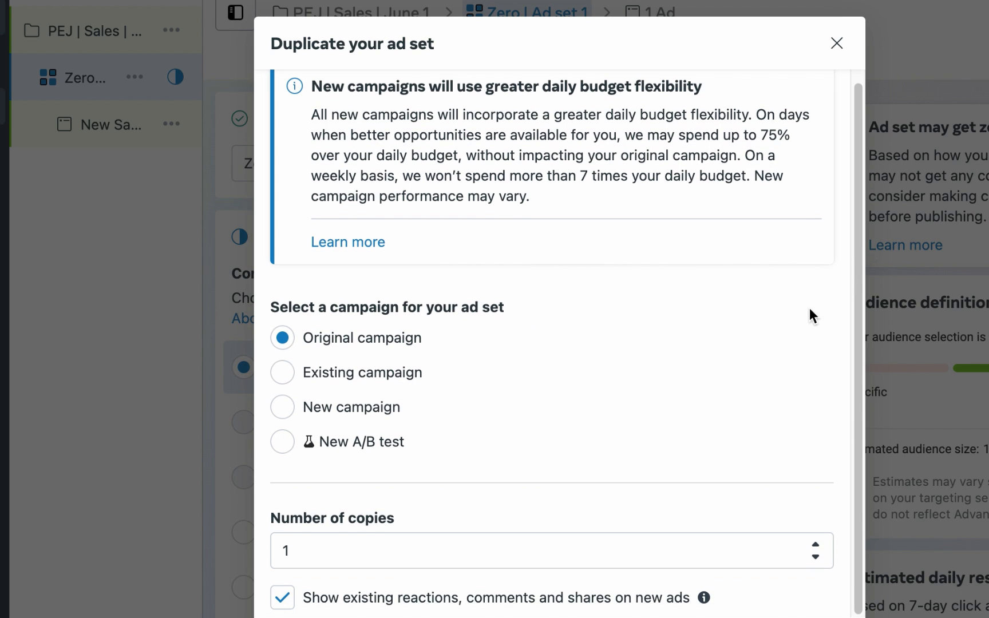
left_click(815, 545)
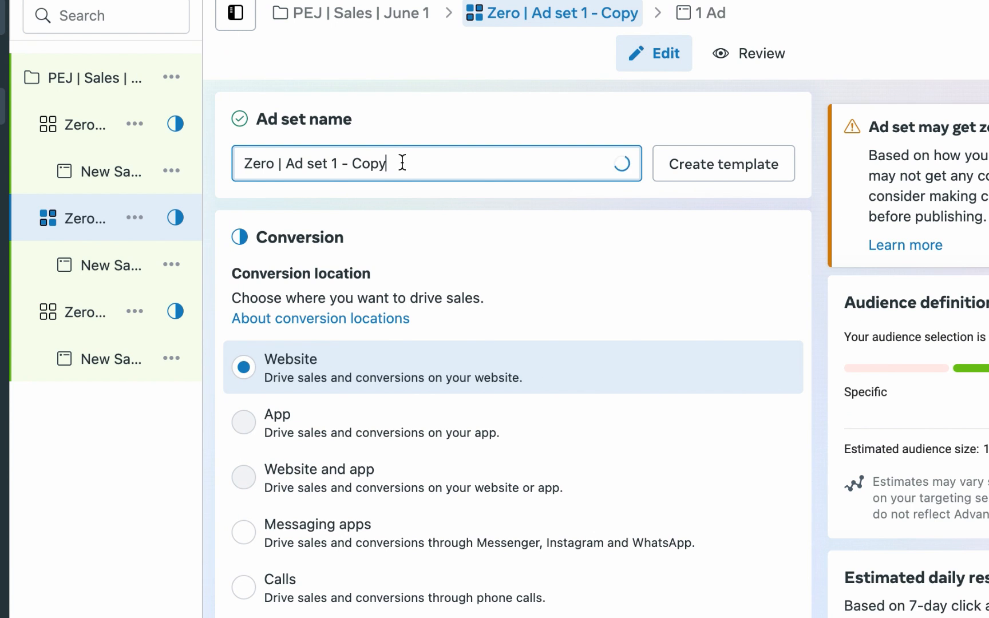
Step: Rename the duplicated ad set as Zero | Ad set 2
key("BackSpace")
key("BackSpace")
key("BackSpace")
key("BackSpace")
key("BackSpace")
key("BackSpace")
key("BackSpace")
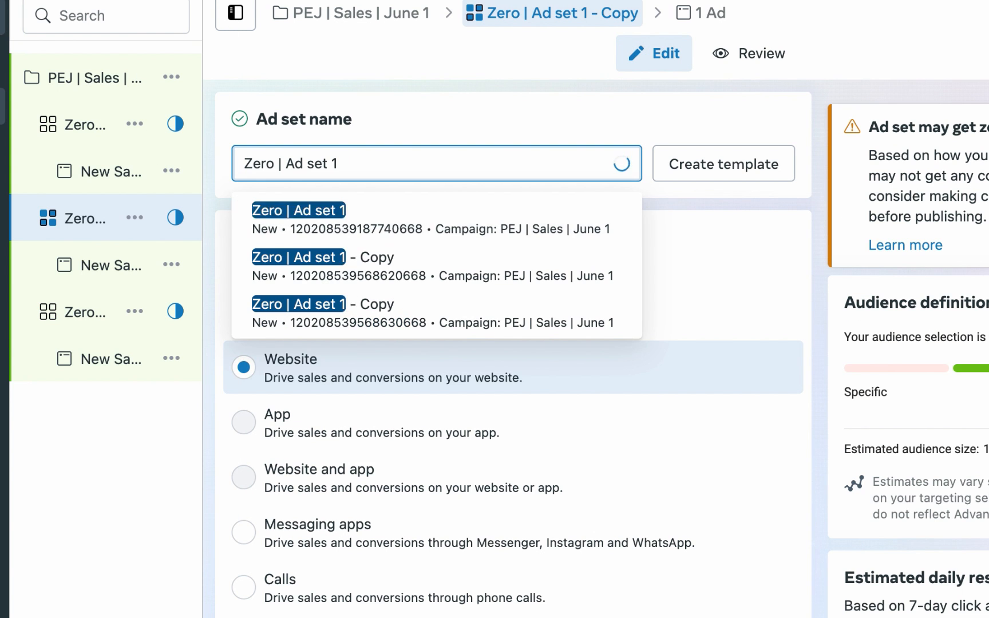
key("BackSpace")
type("2")
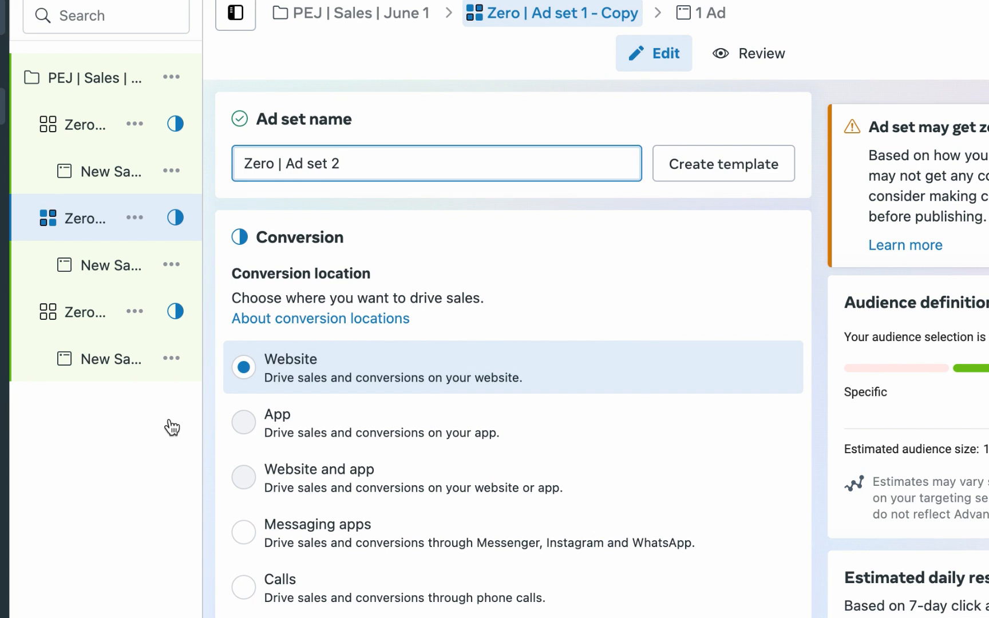
Step: Open the ad inside Zero | Ad set 2 and remove all of its current media
left_click(84, 312)
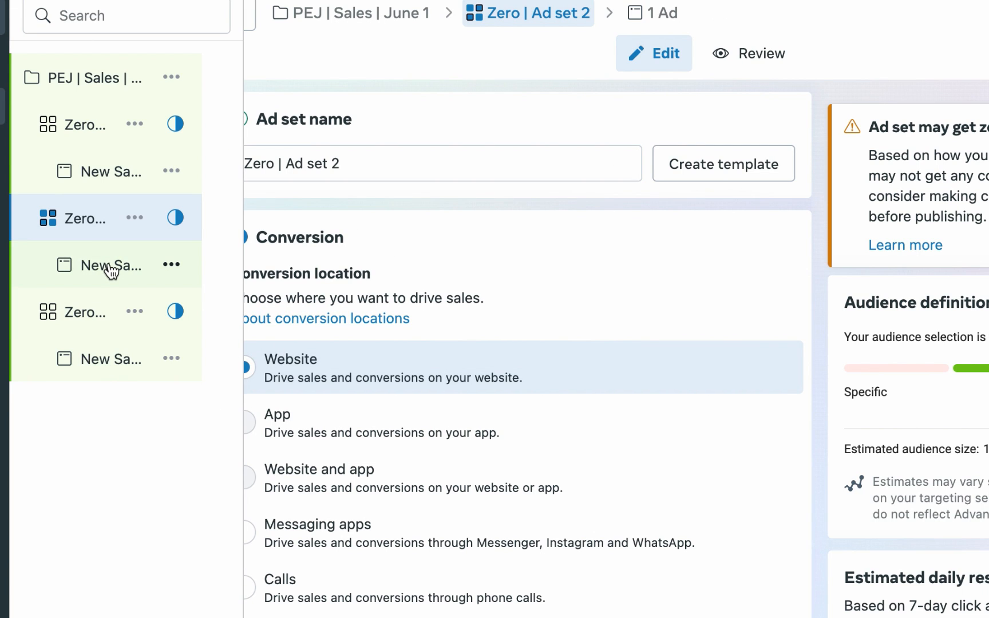
left_click(110, 266)
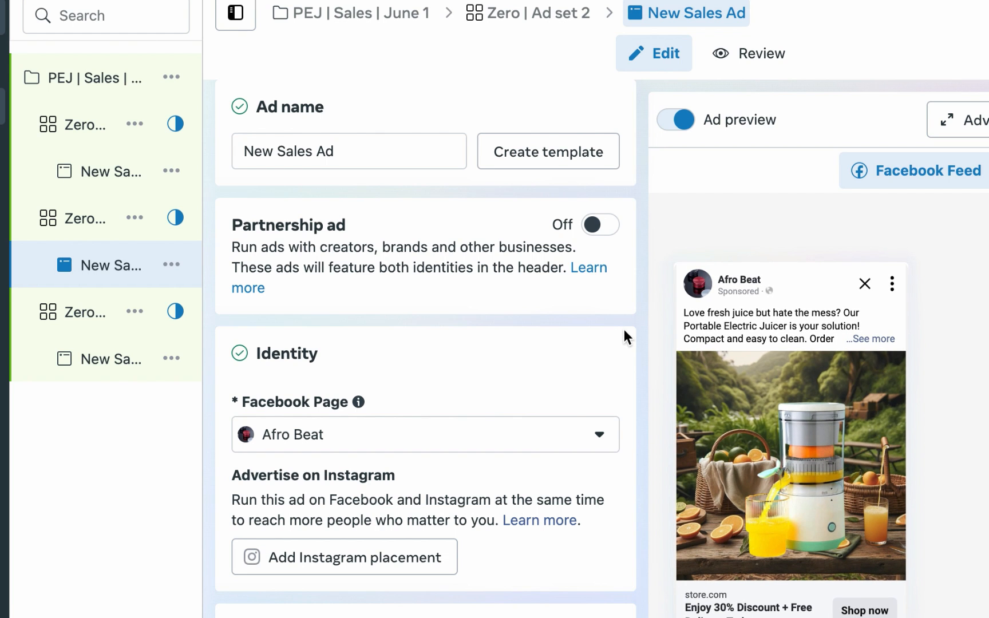
scroll(625, 331, "down", 3)
scroll(626, 337, "down", 3)
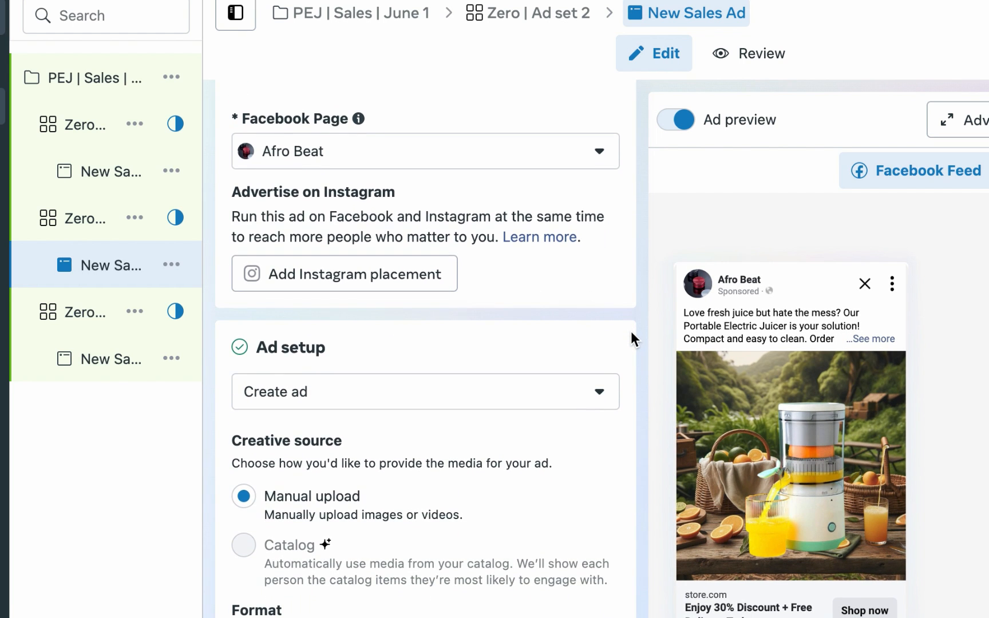
scroll(635, 334, "down", 5)
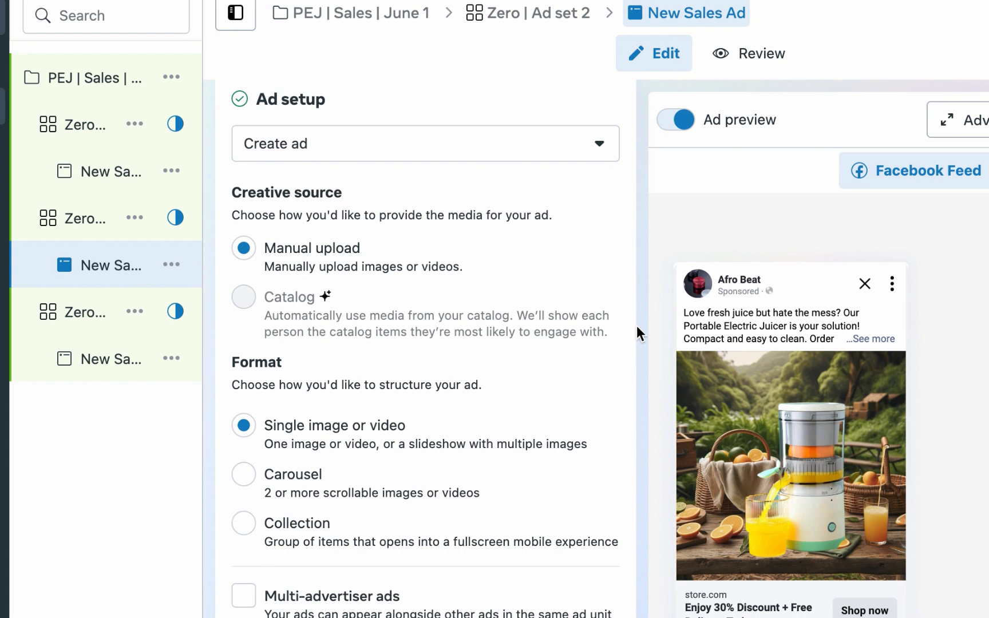
scroll(637, 327, "down", 10)
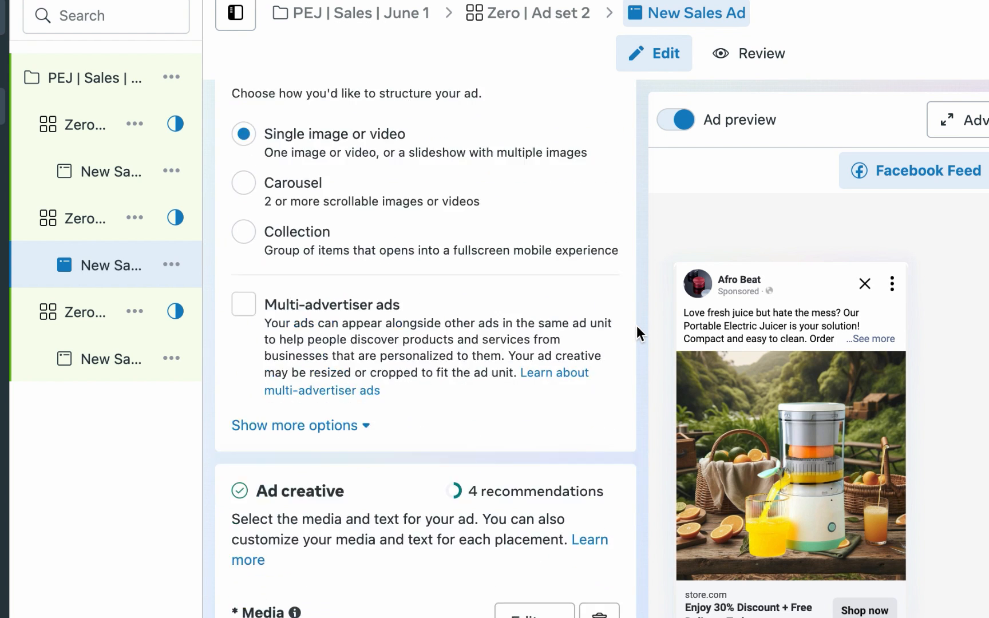
scroll(637, 325, "down", 3)
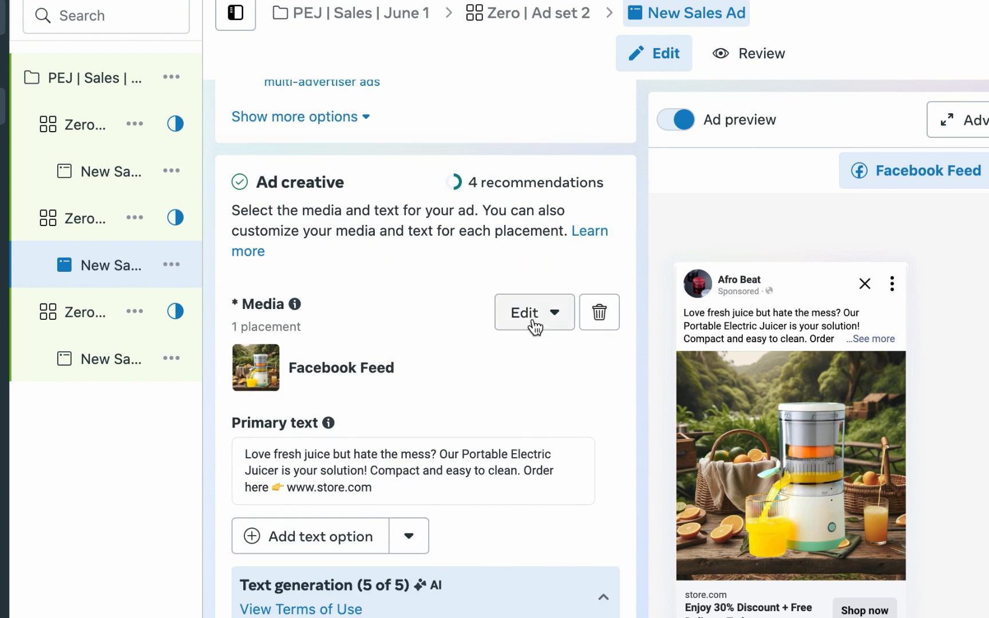
left_click(534, 314)
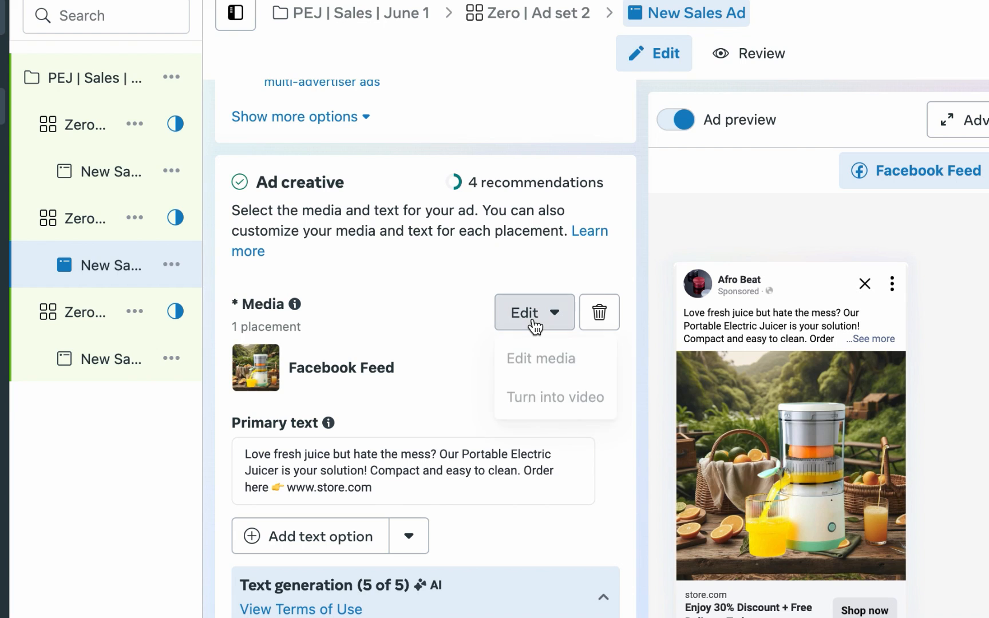
left_click(550, 361)
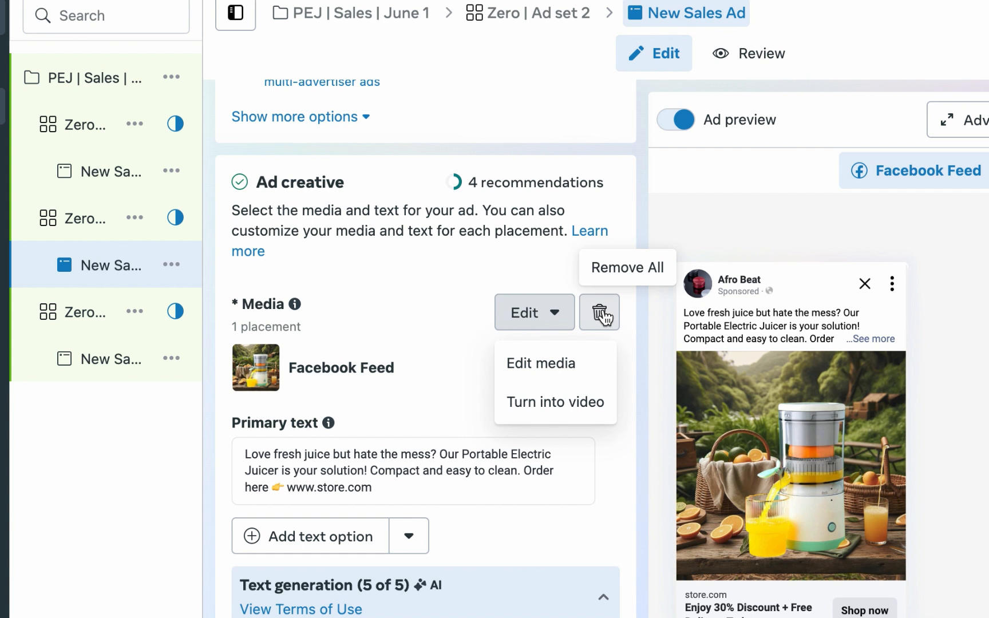
left_click(601, 314)
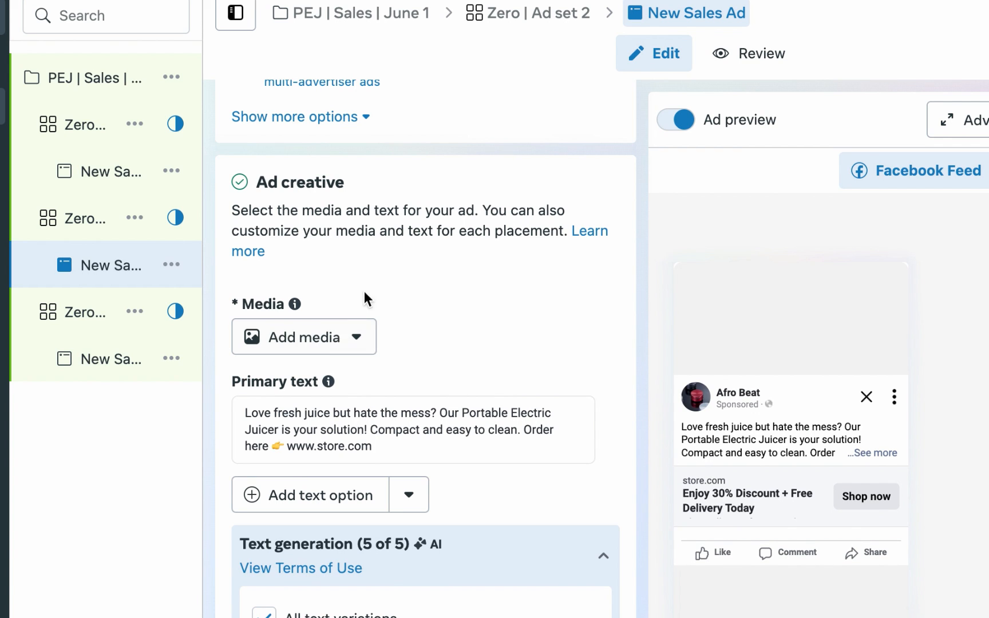
Step: Add a new image of the juicer in a kitchen setting as the ad's media
left_click(346, 339)
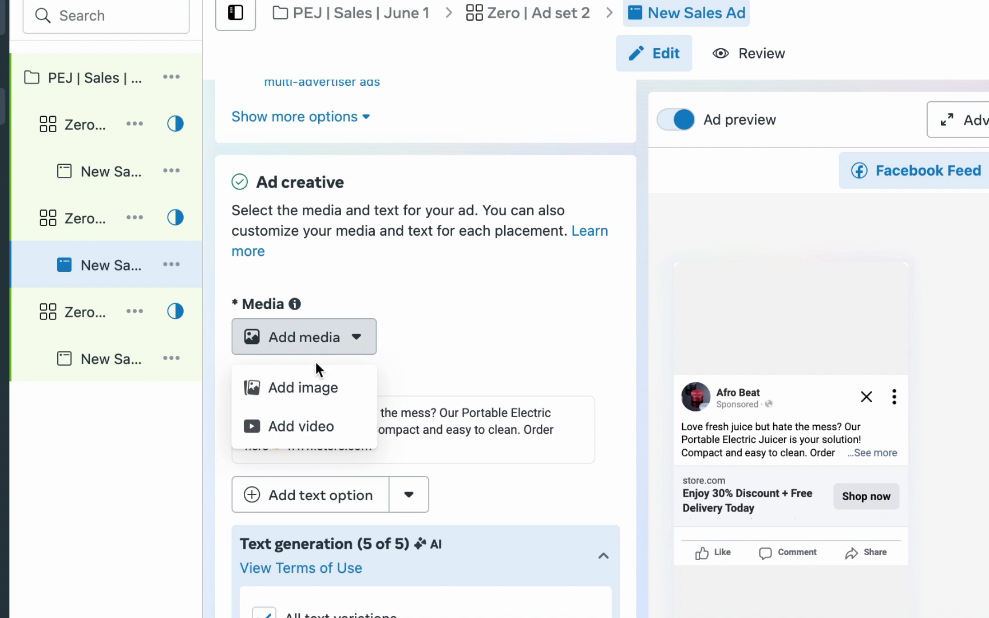
left_click(307, 391)
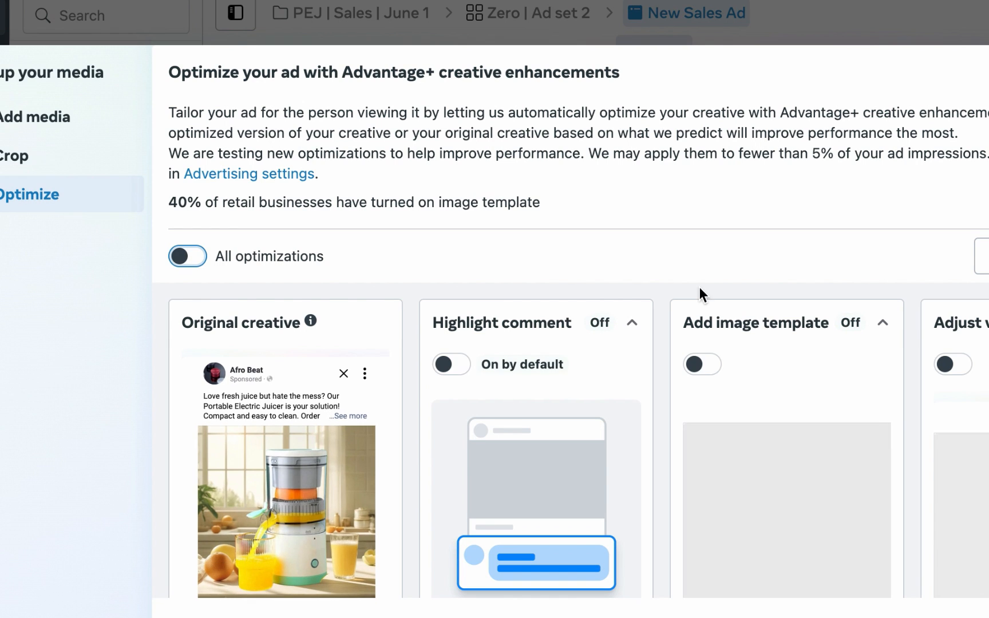
scroll(973, 572, "down", 10)
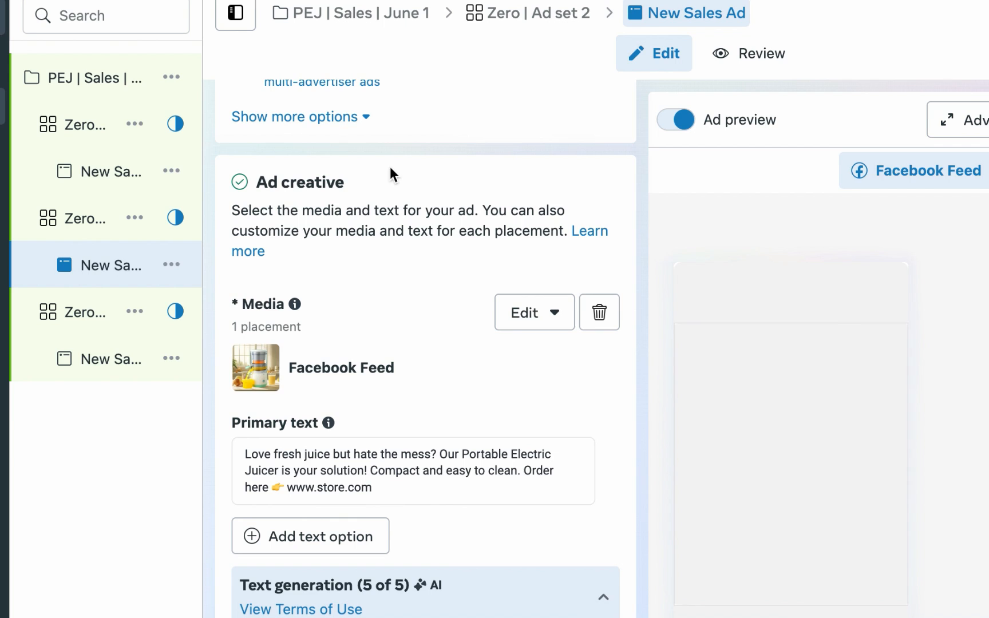
Step: Rename the ad in Zero | Ad set 2 as Ad 2 and the ad in Zero | Ad set 1 as Ad 1
scroll(390, 199, "up", 5)
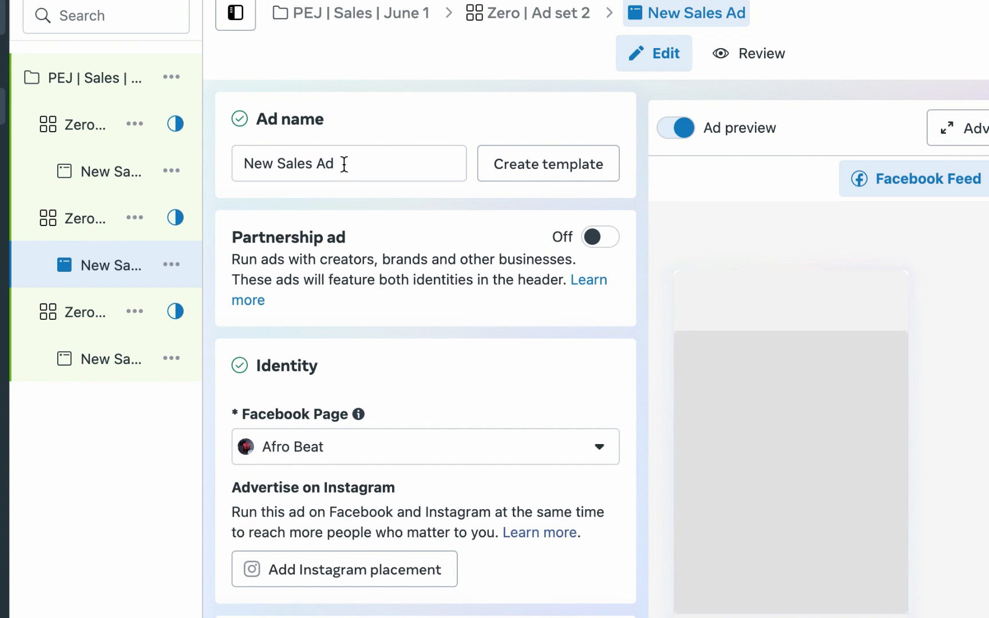
triple_click(344, 165)
type("Ad 2")
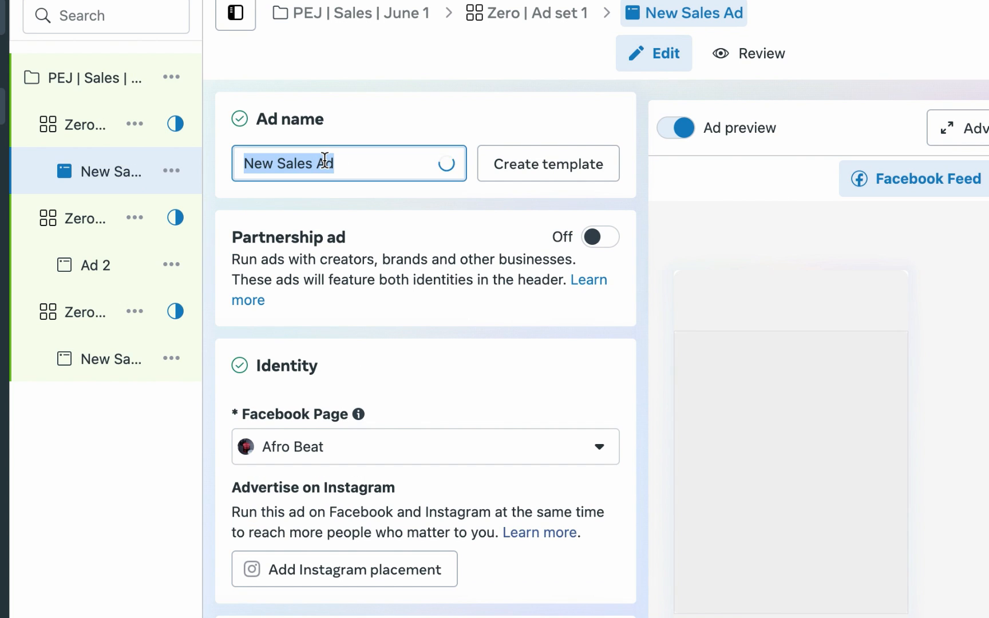
type("Ad 1")
mouse_move(55, 416)
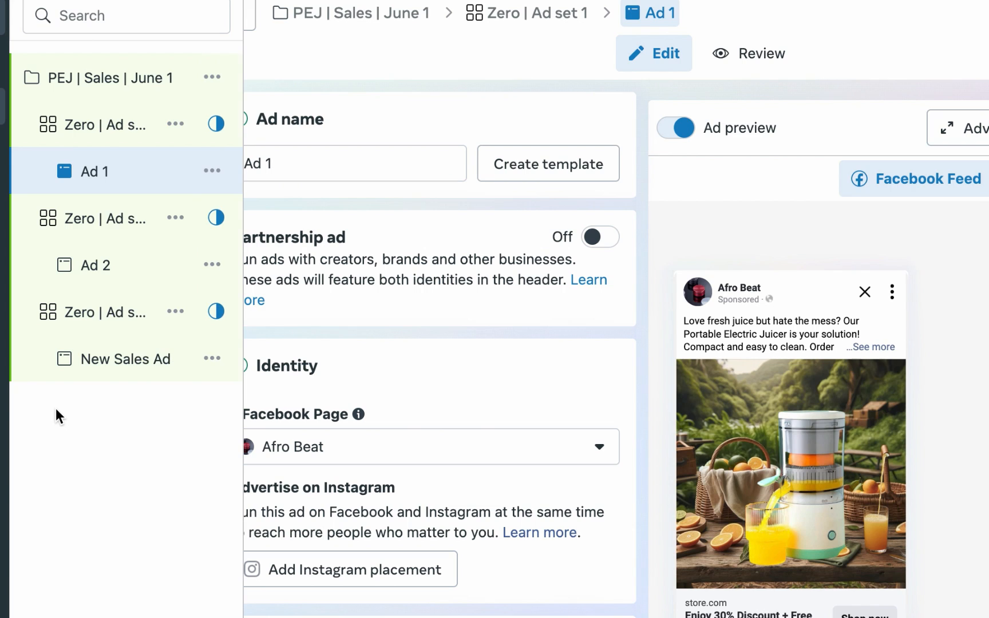